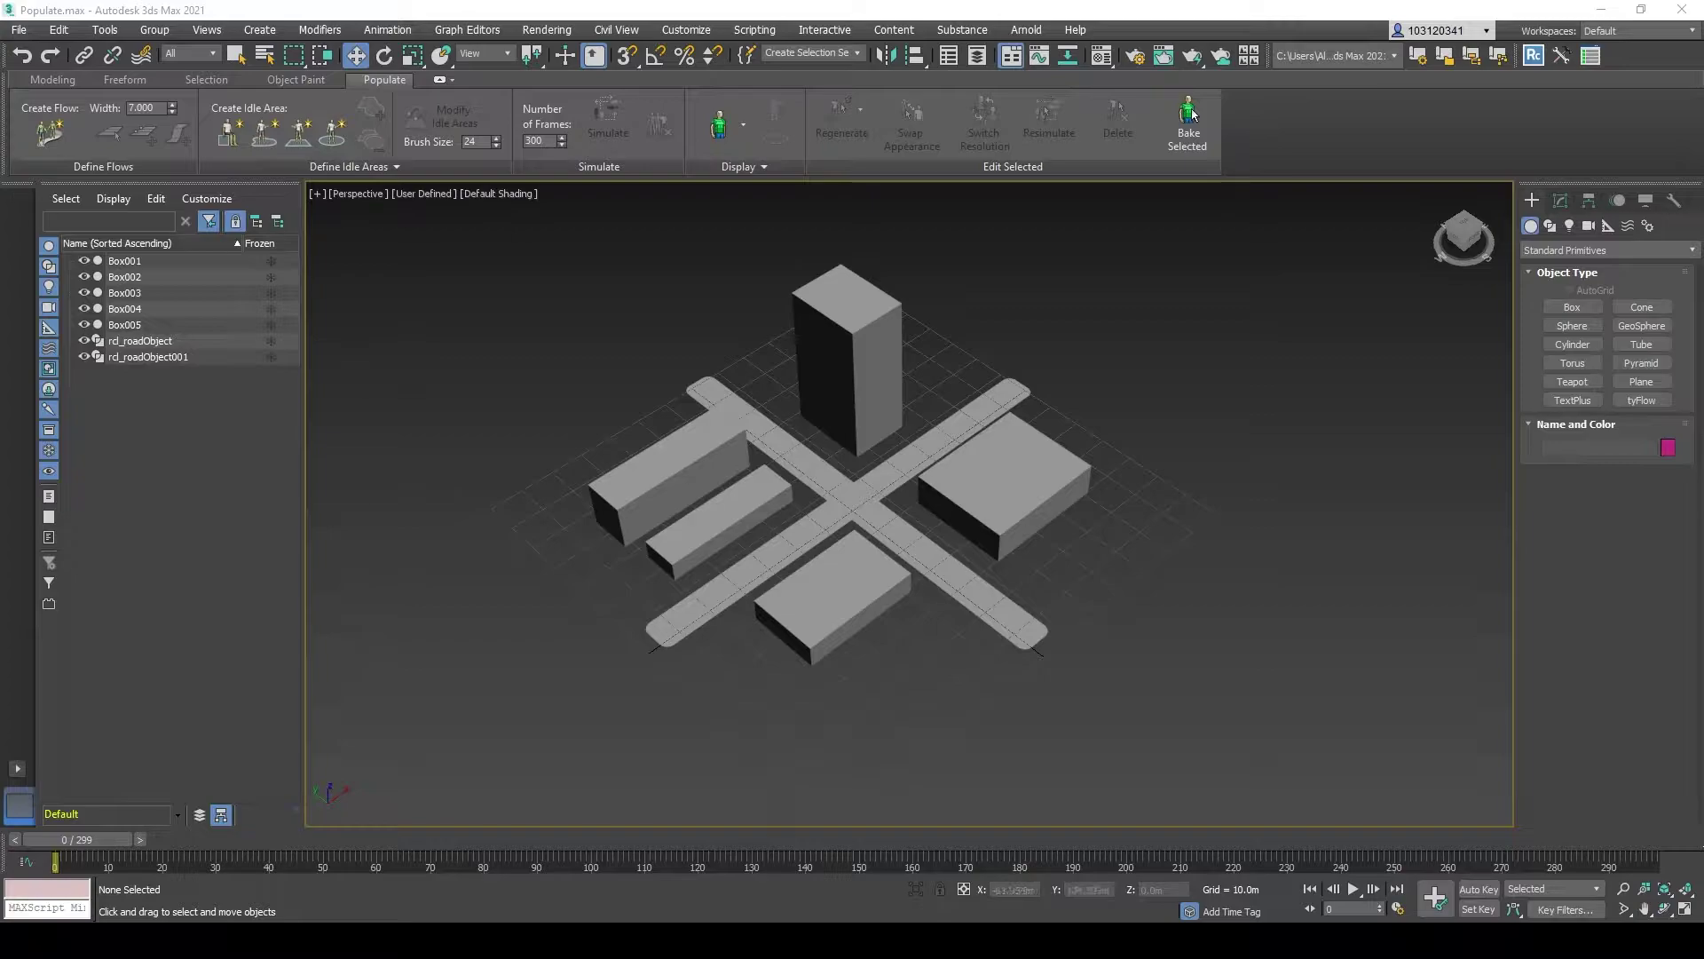
Step: Examine the crossroads with its surrounding building boxes, and the skin options for displaying Populate people
scroll(867, 639, up, 3)
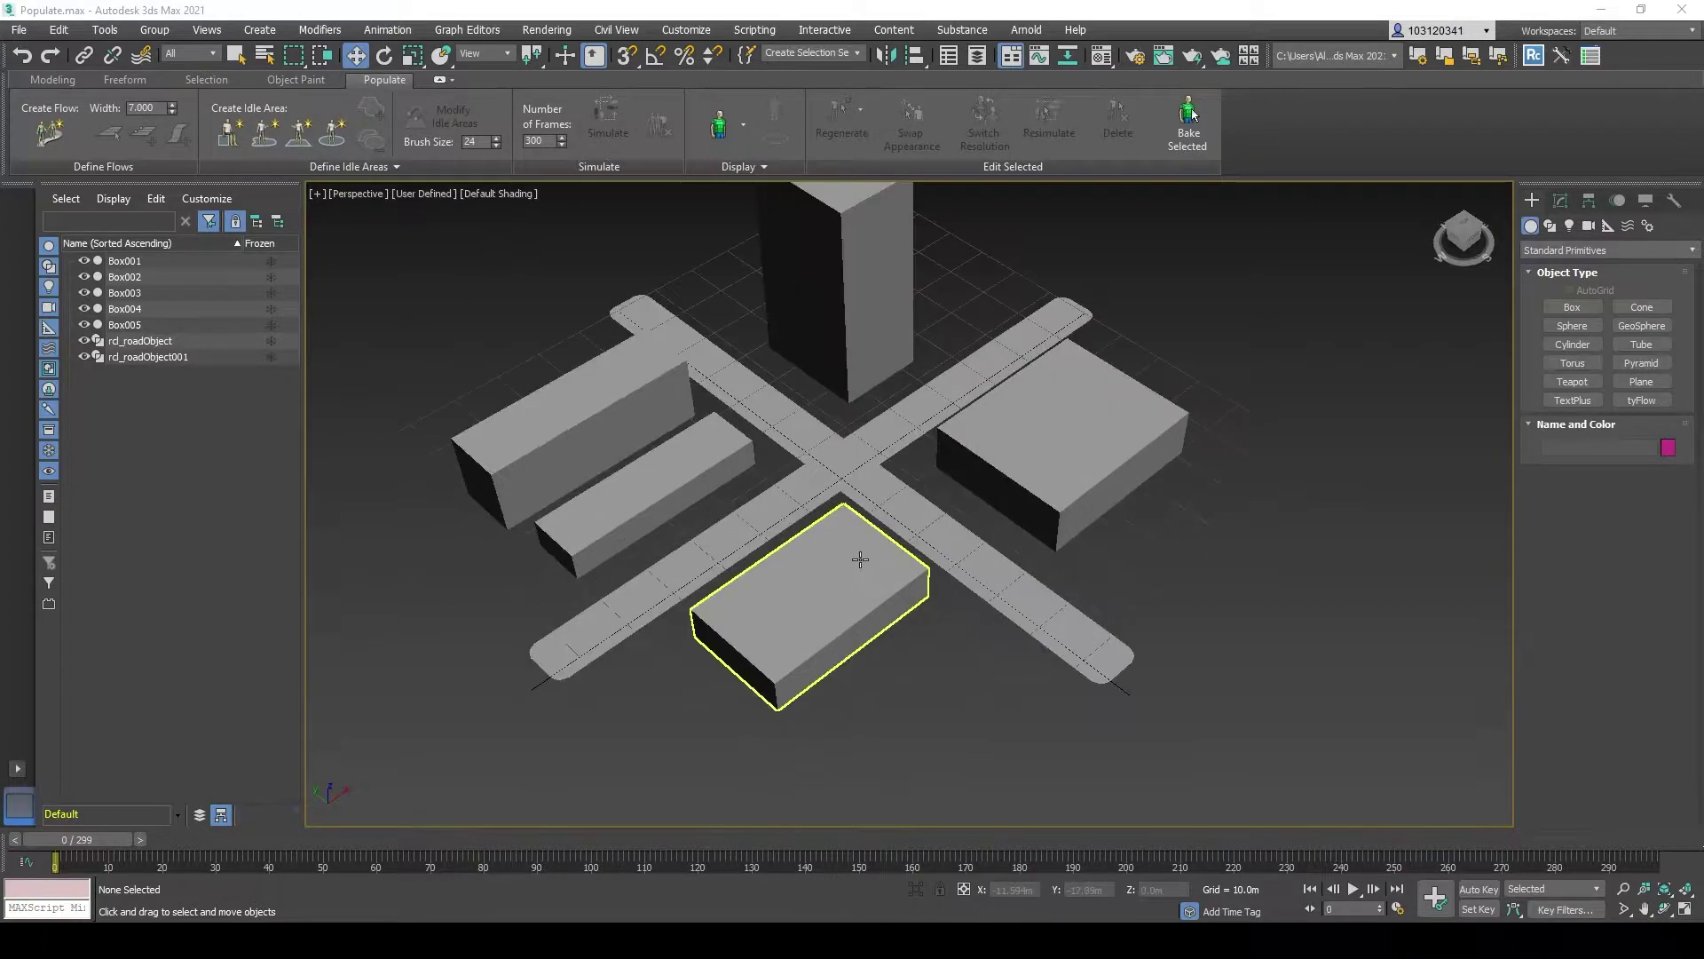
middle_drag(845, 581, 813, 569)
scroll(919, 640, down, 2)
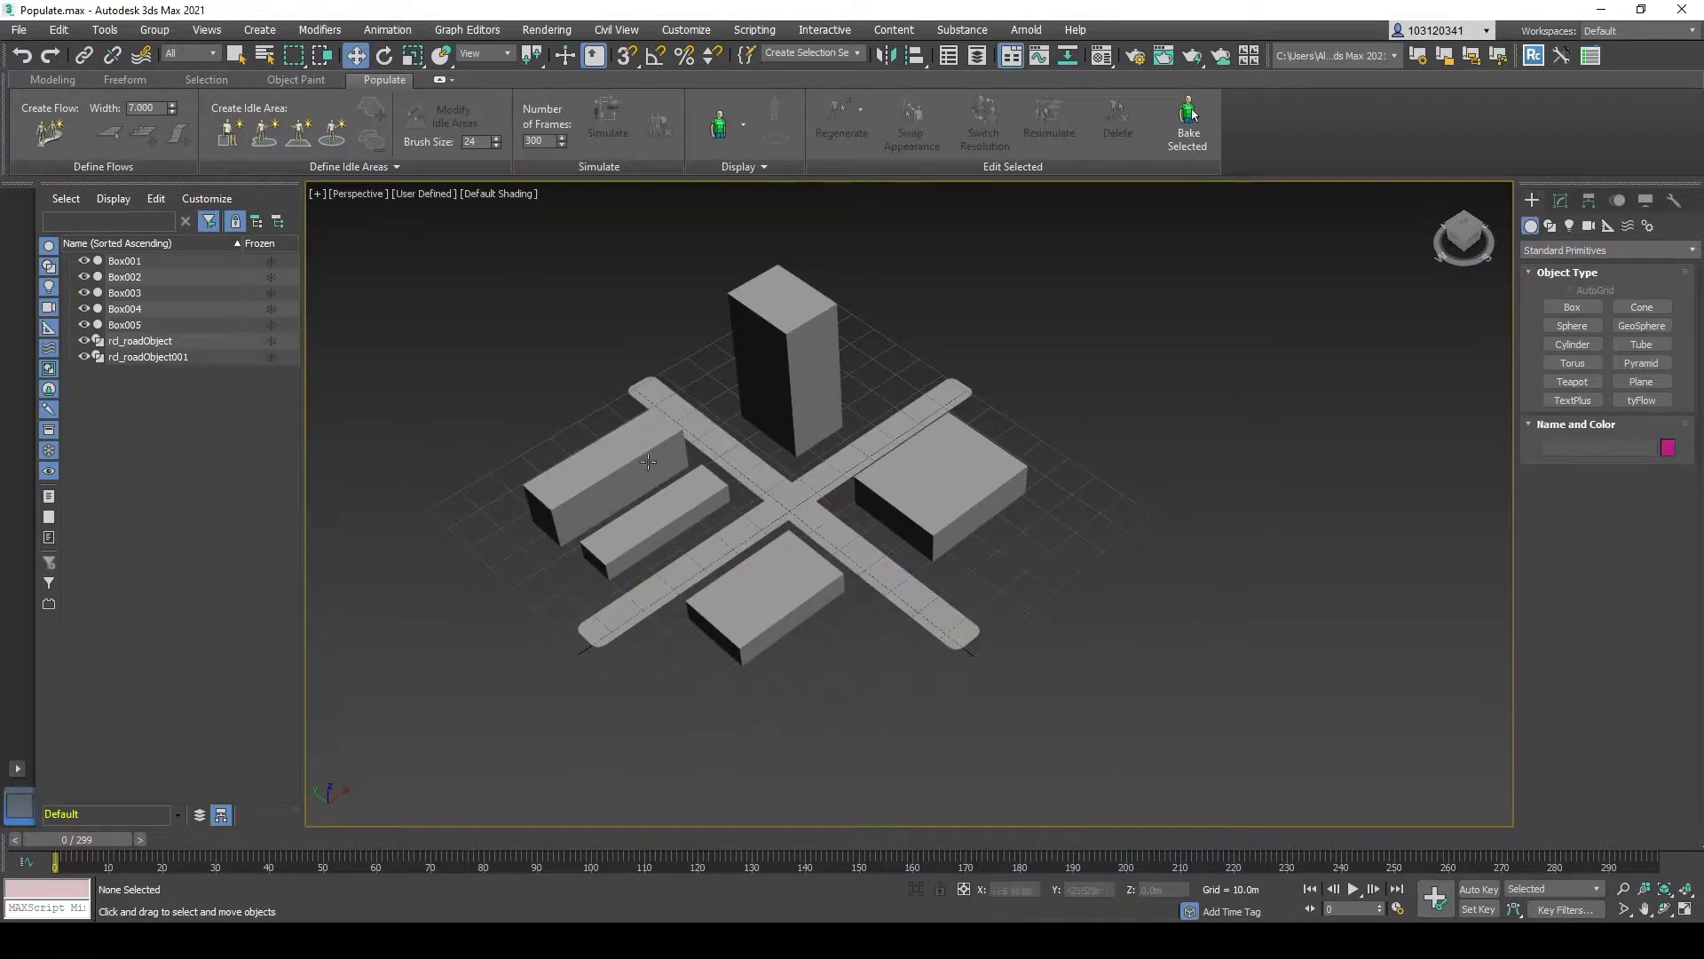
middle_drag(480, 544, 551, 551)
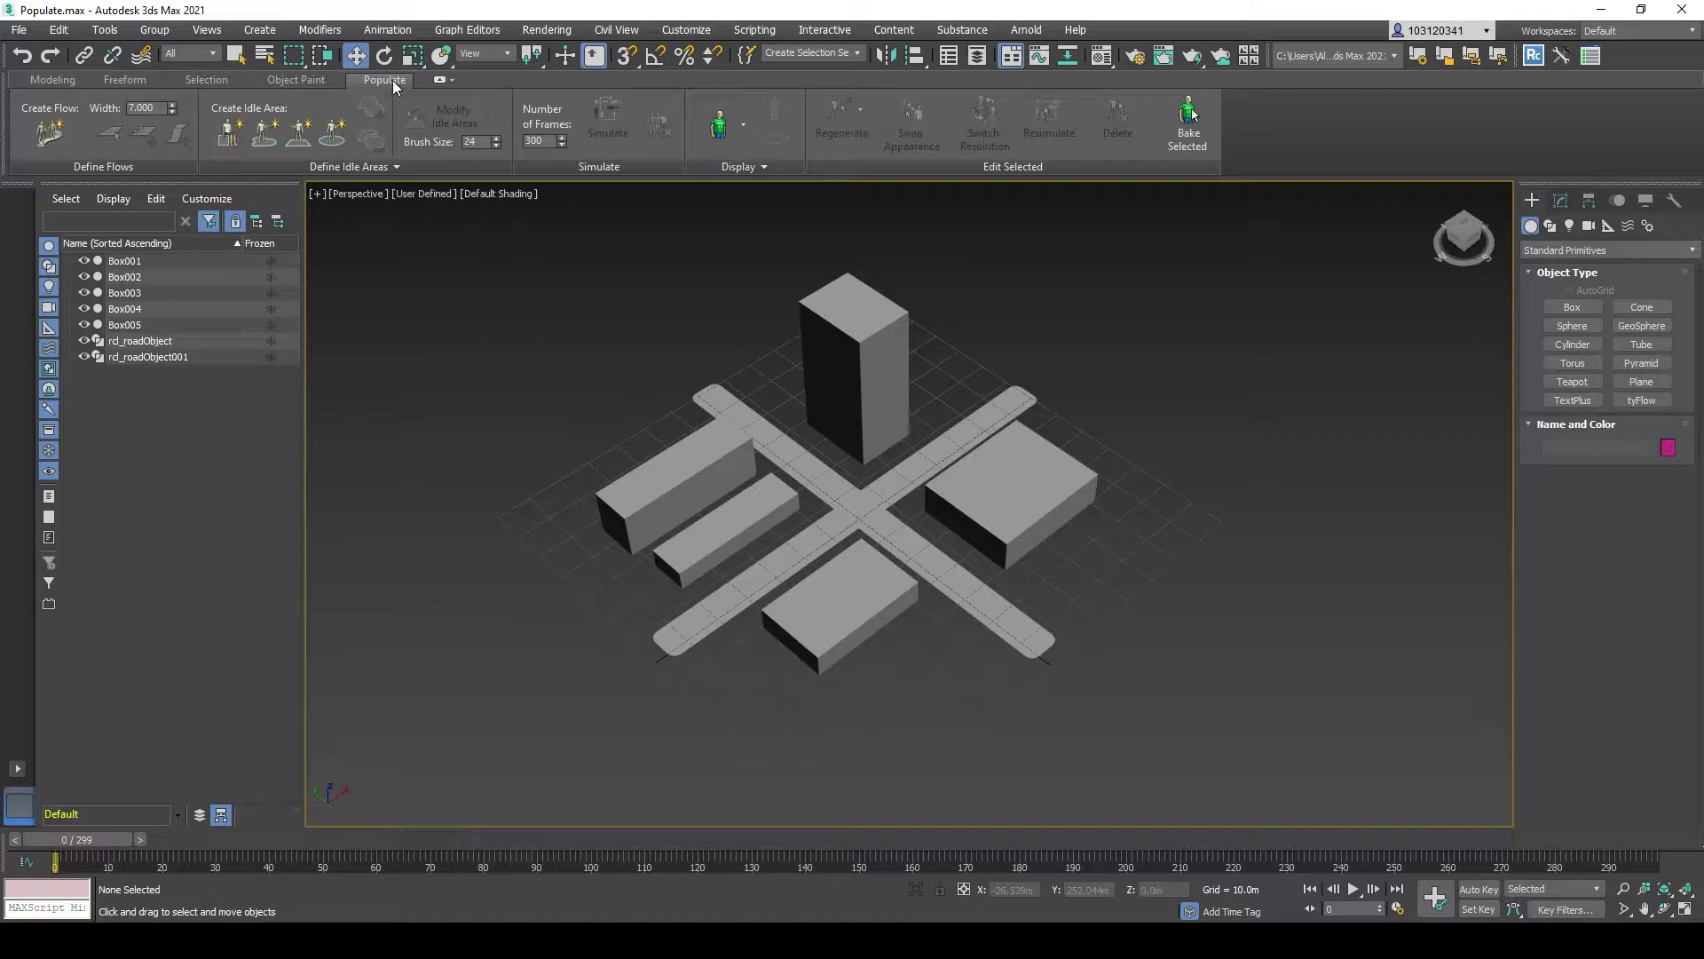
click(441, 82)
click(440, 80)
click(743, 125)
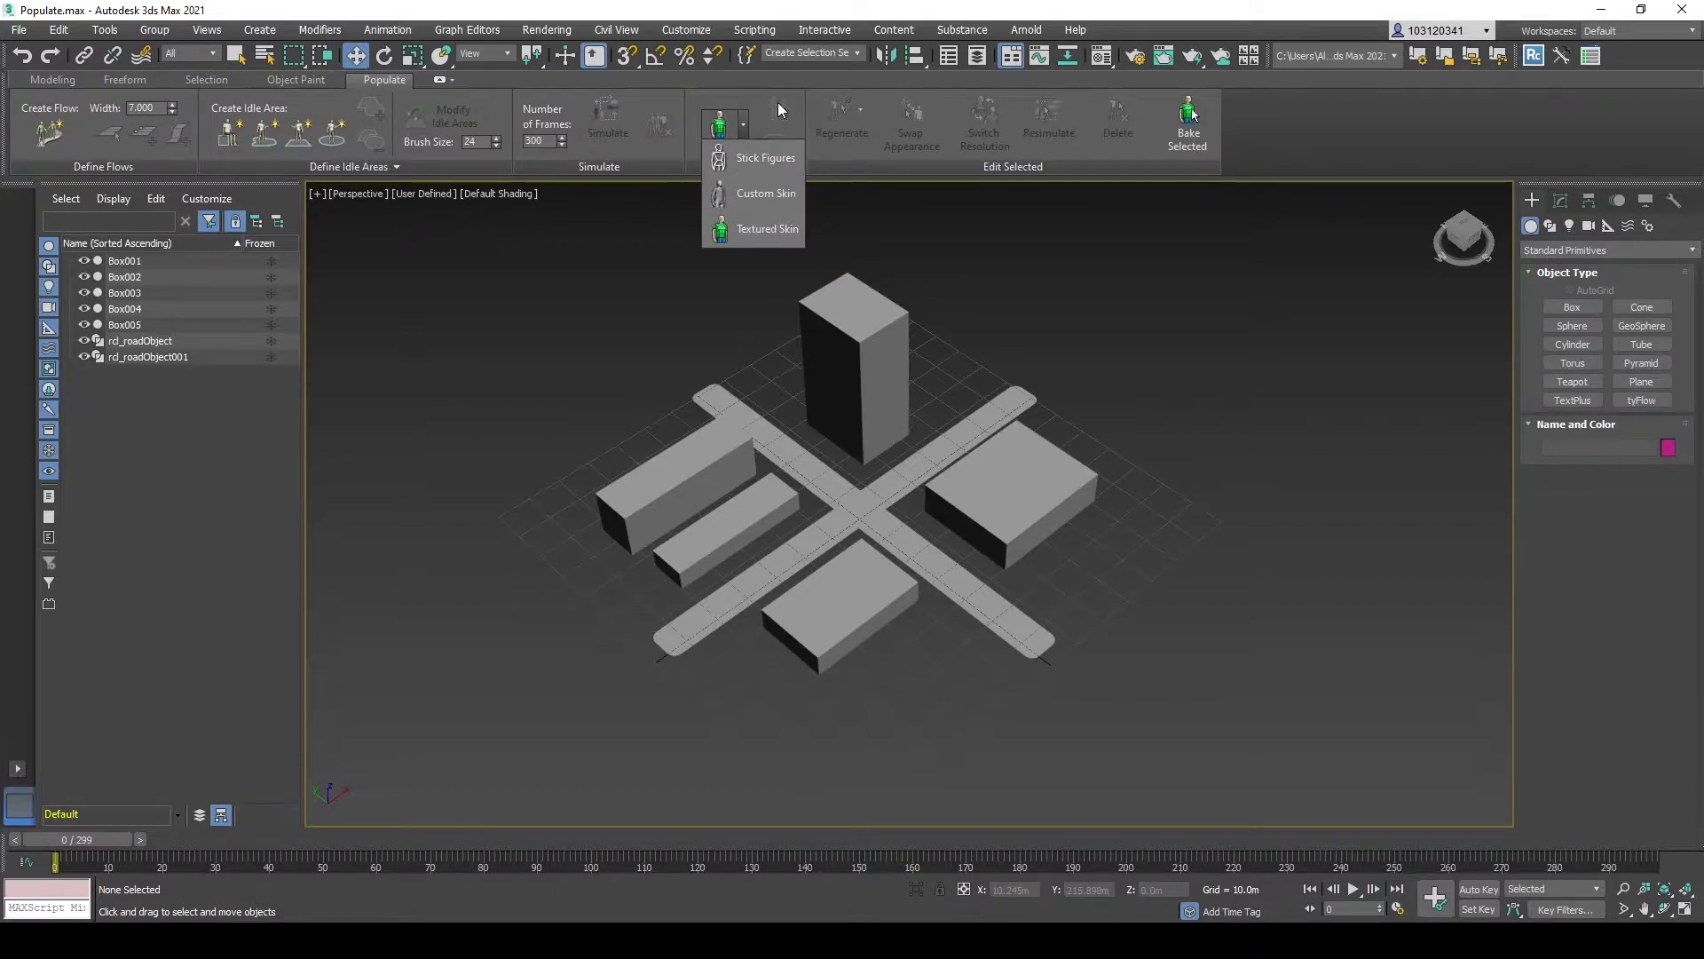
click(877, 142)
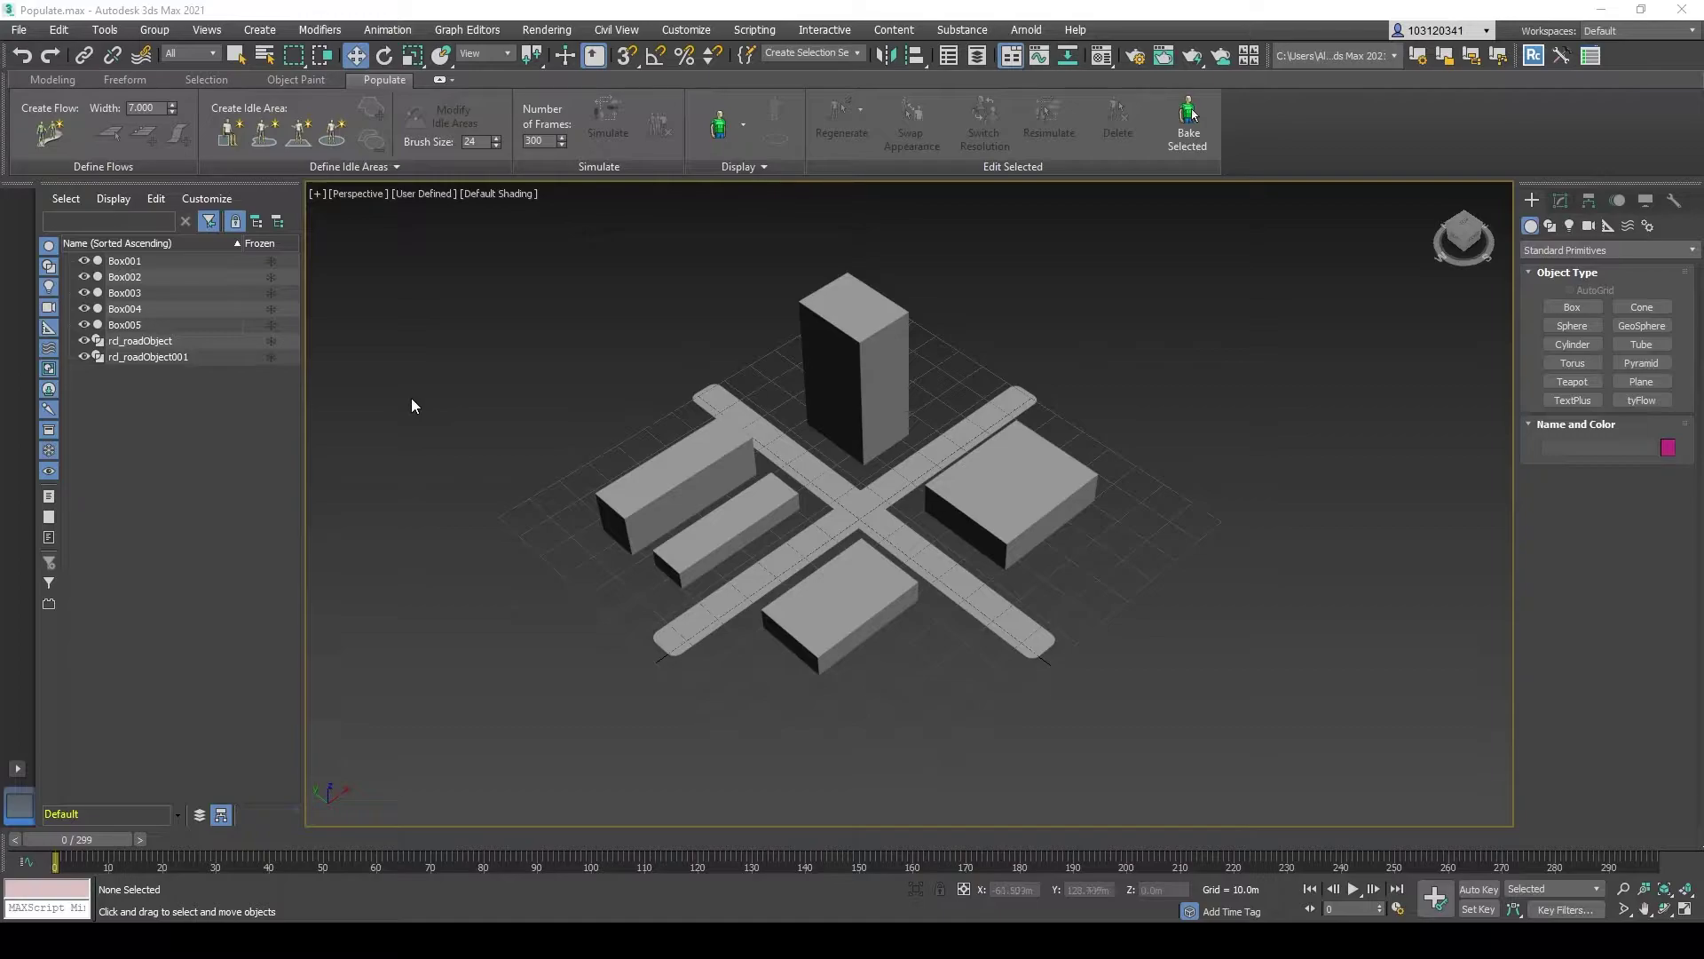
middle_drag(494, 370, 509, 343)
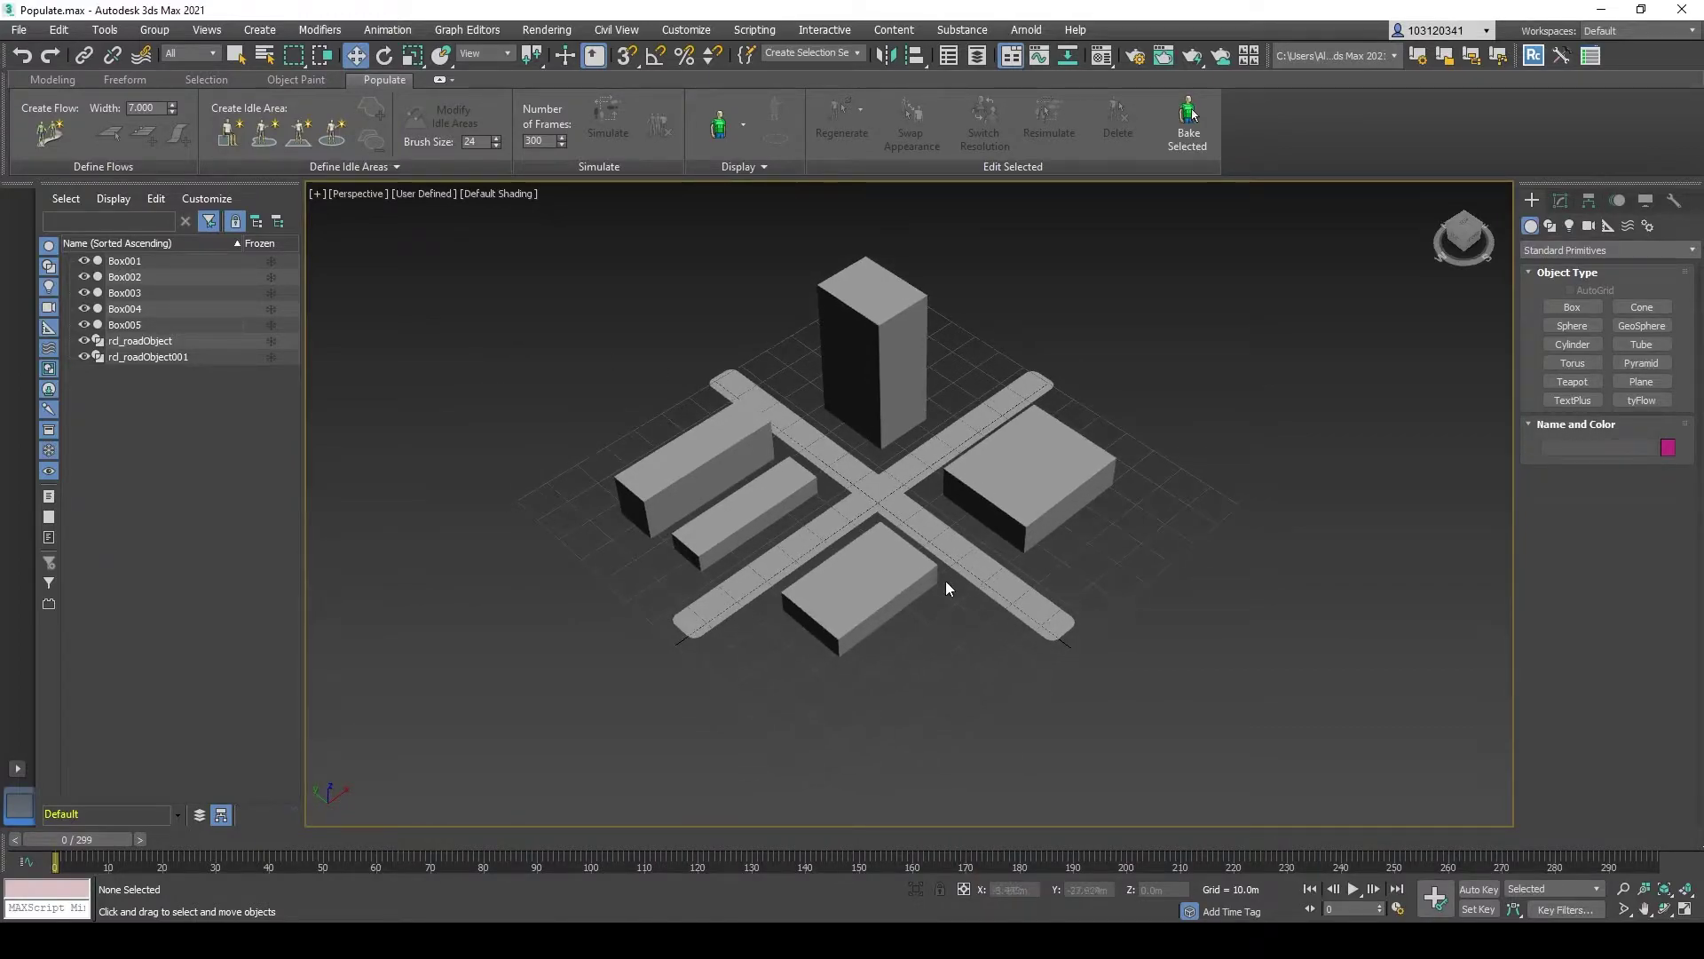
scroll(854, 344, down, 3)
scroll(793, 424, up, 5)
middle_drag(784, 439, 825, 474)
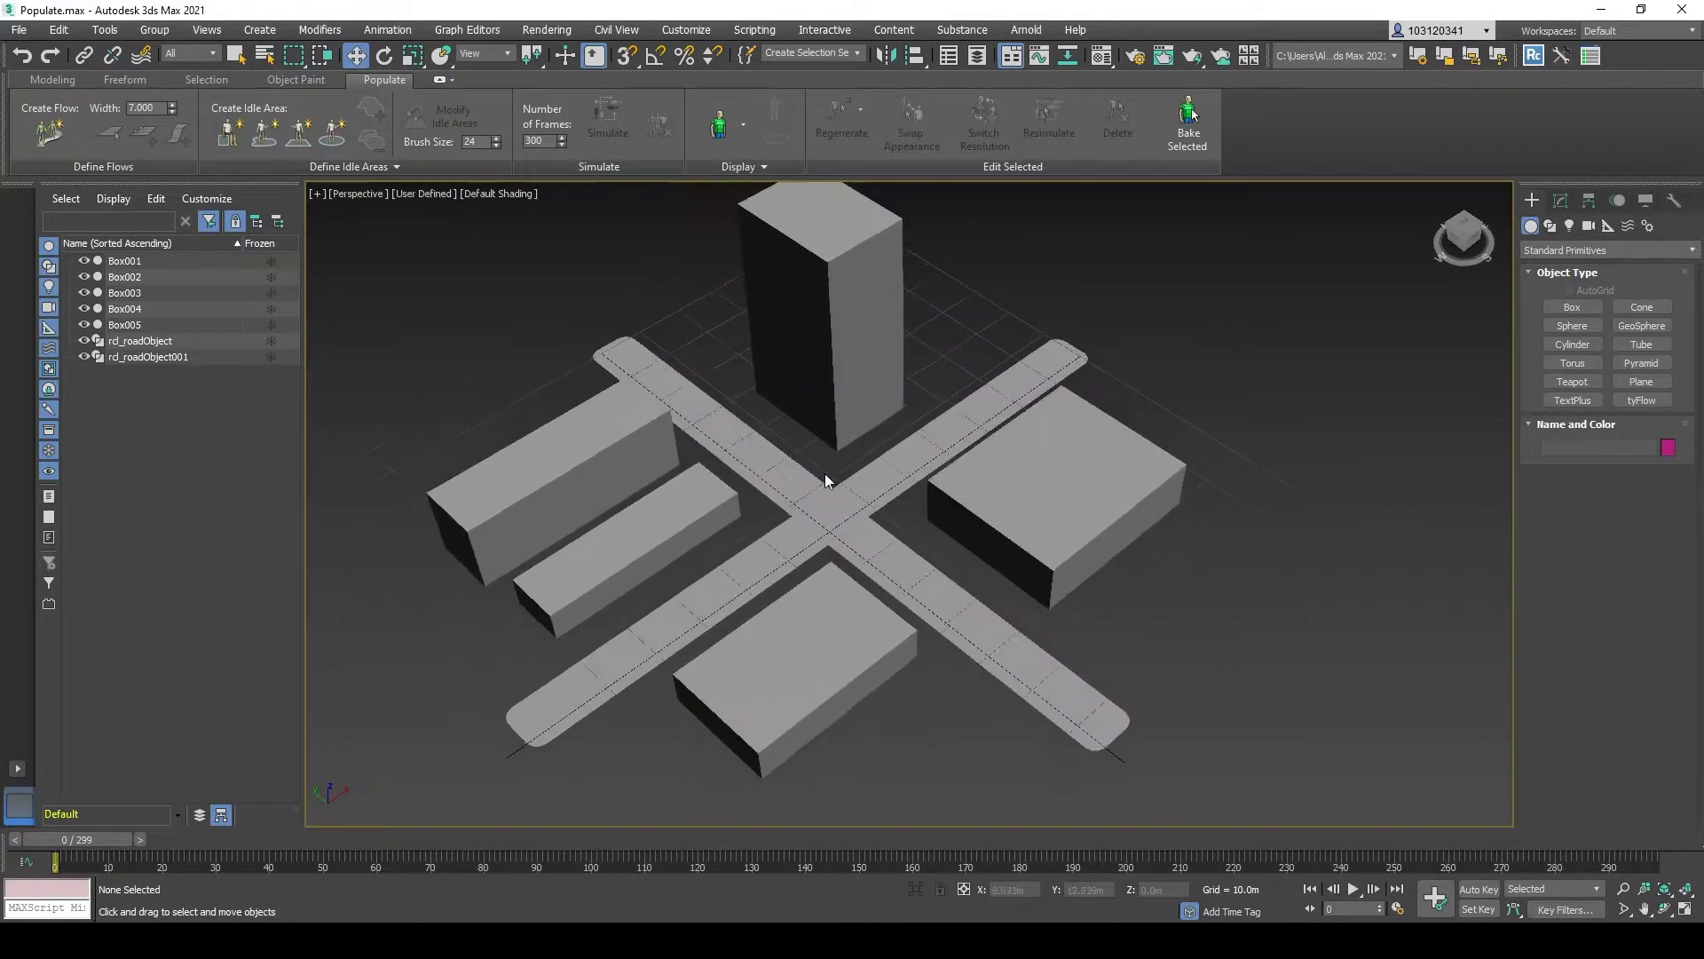
scroll(745, 622, down, 3)
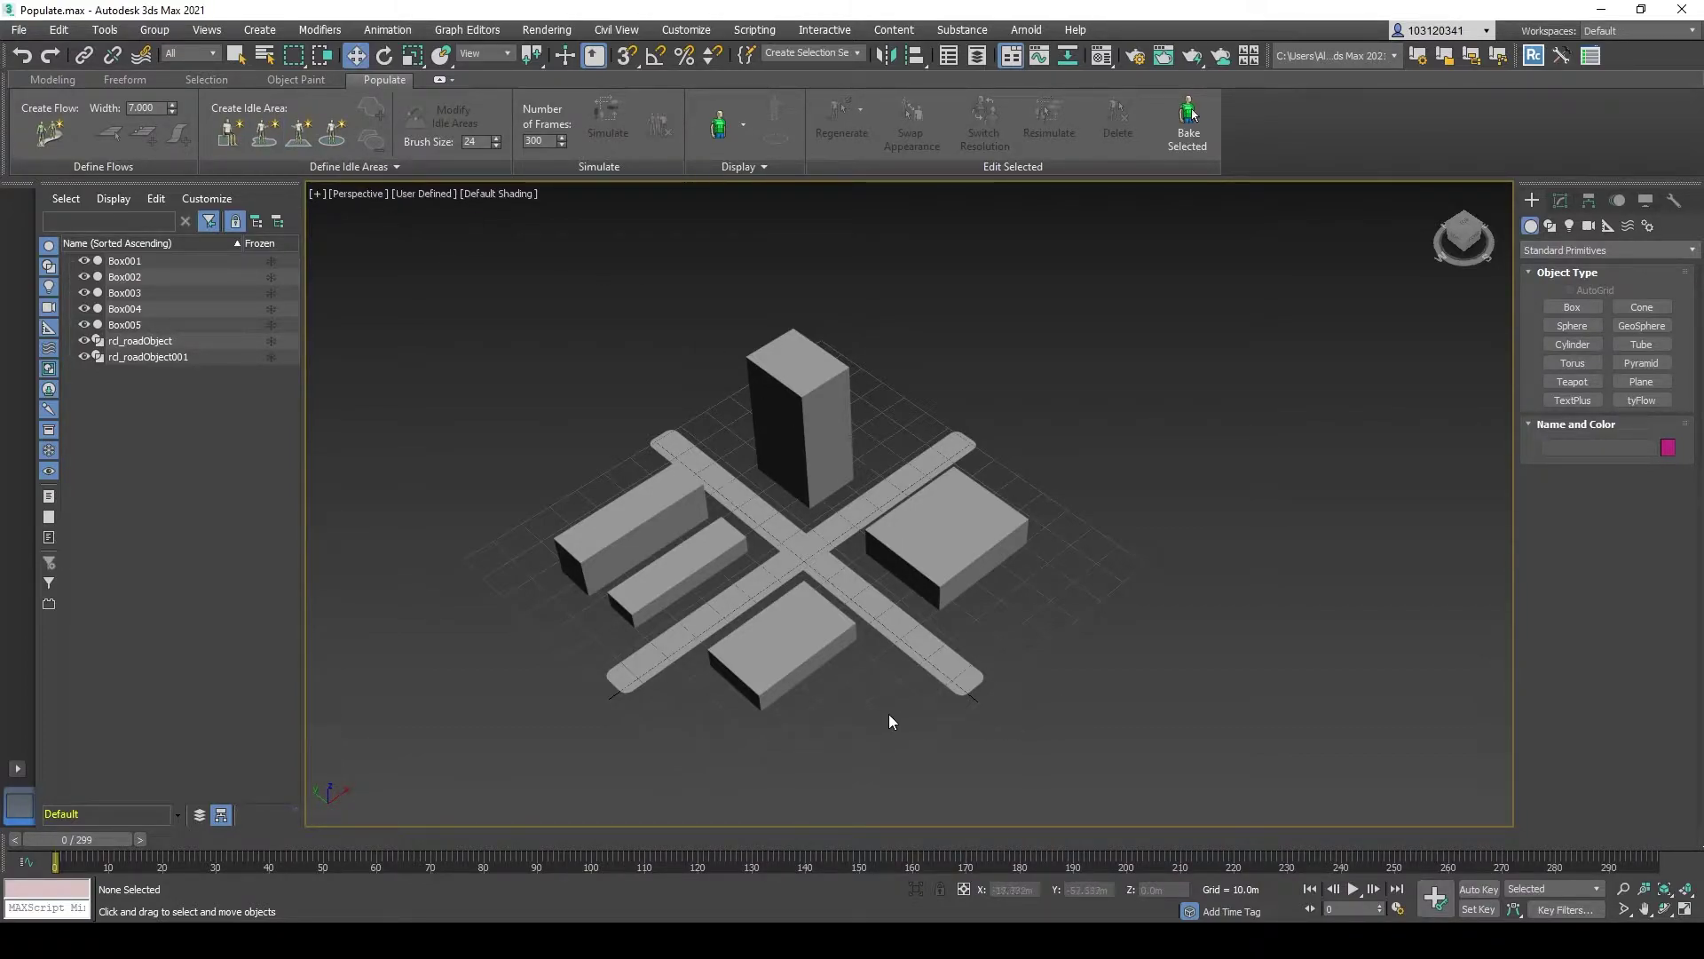
Step: Place a Populate seat on the open ground between the small long building box and the crossroads
click(230, 131)
scroll(813, 627, up, 3)
scroll(691, 518, down, 3)
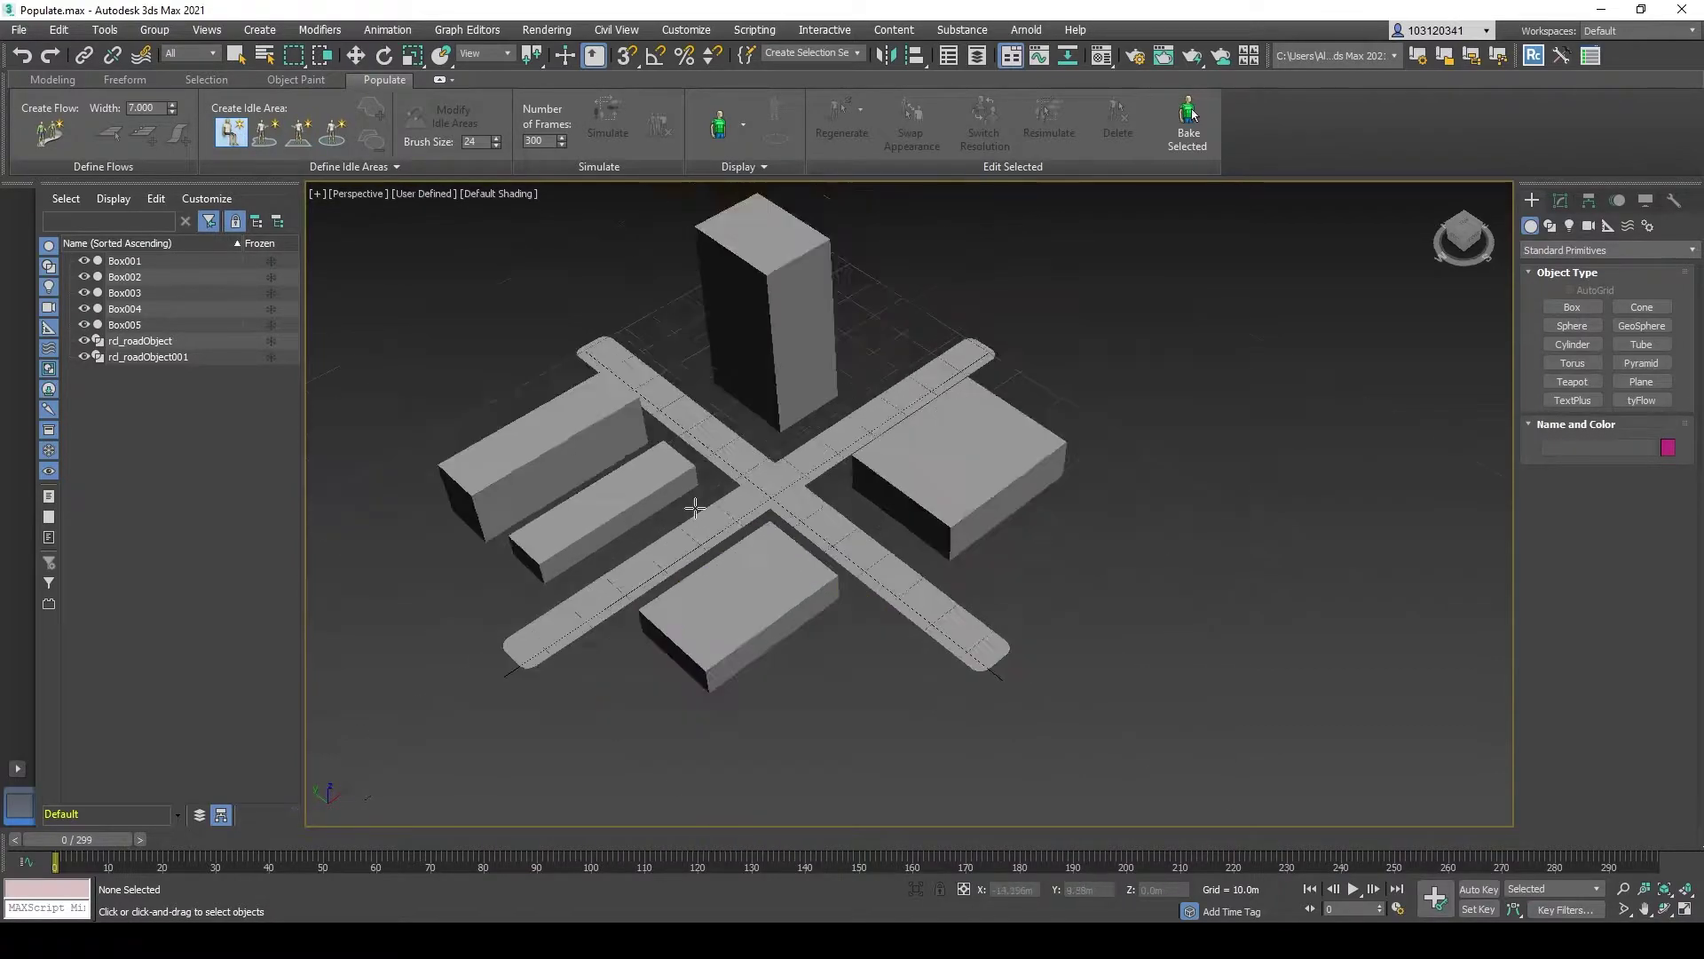
scroll(695, 506, up, 3)
scroll(724, 475, up, 2)
scroll(701, 479, up, 3)
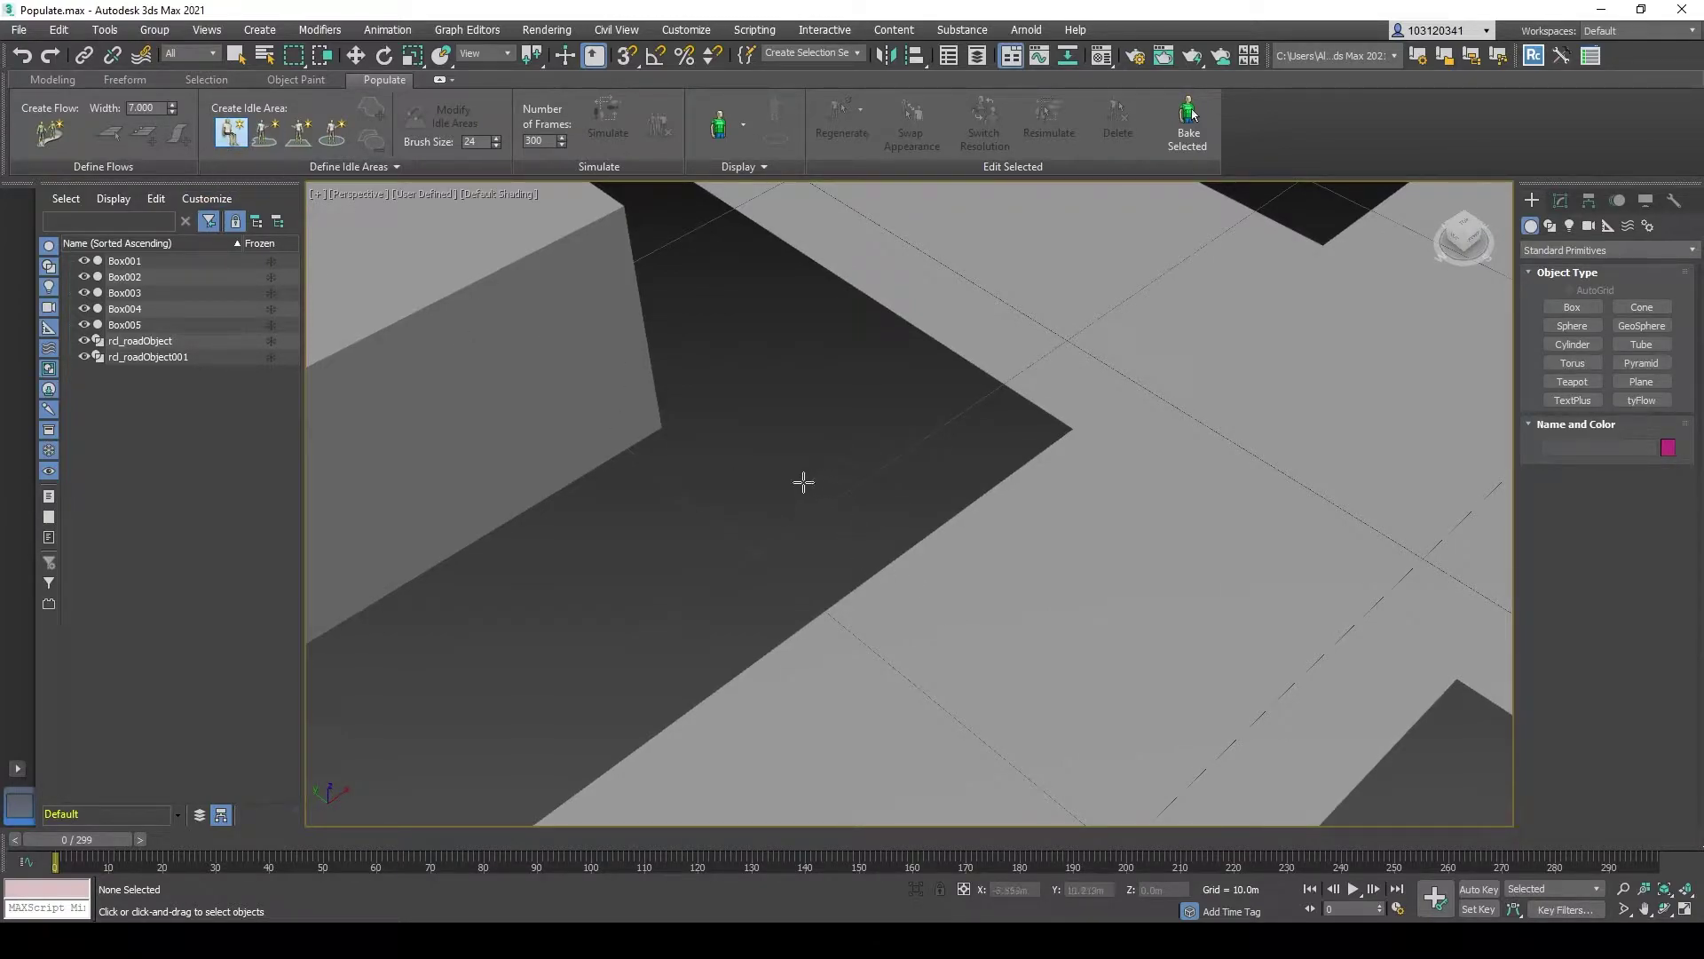
click(776, 449)
scroll(774, 419, up, 2)
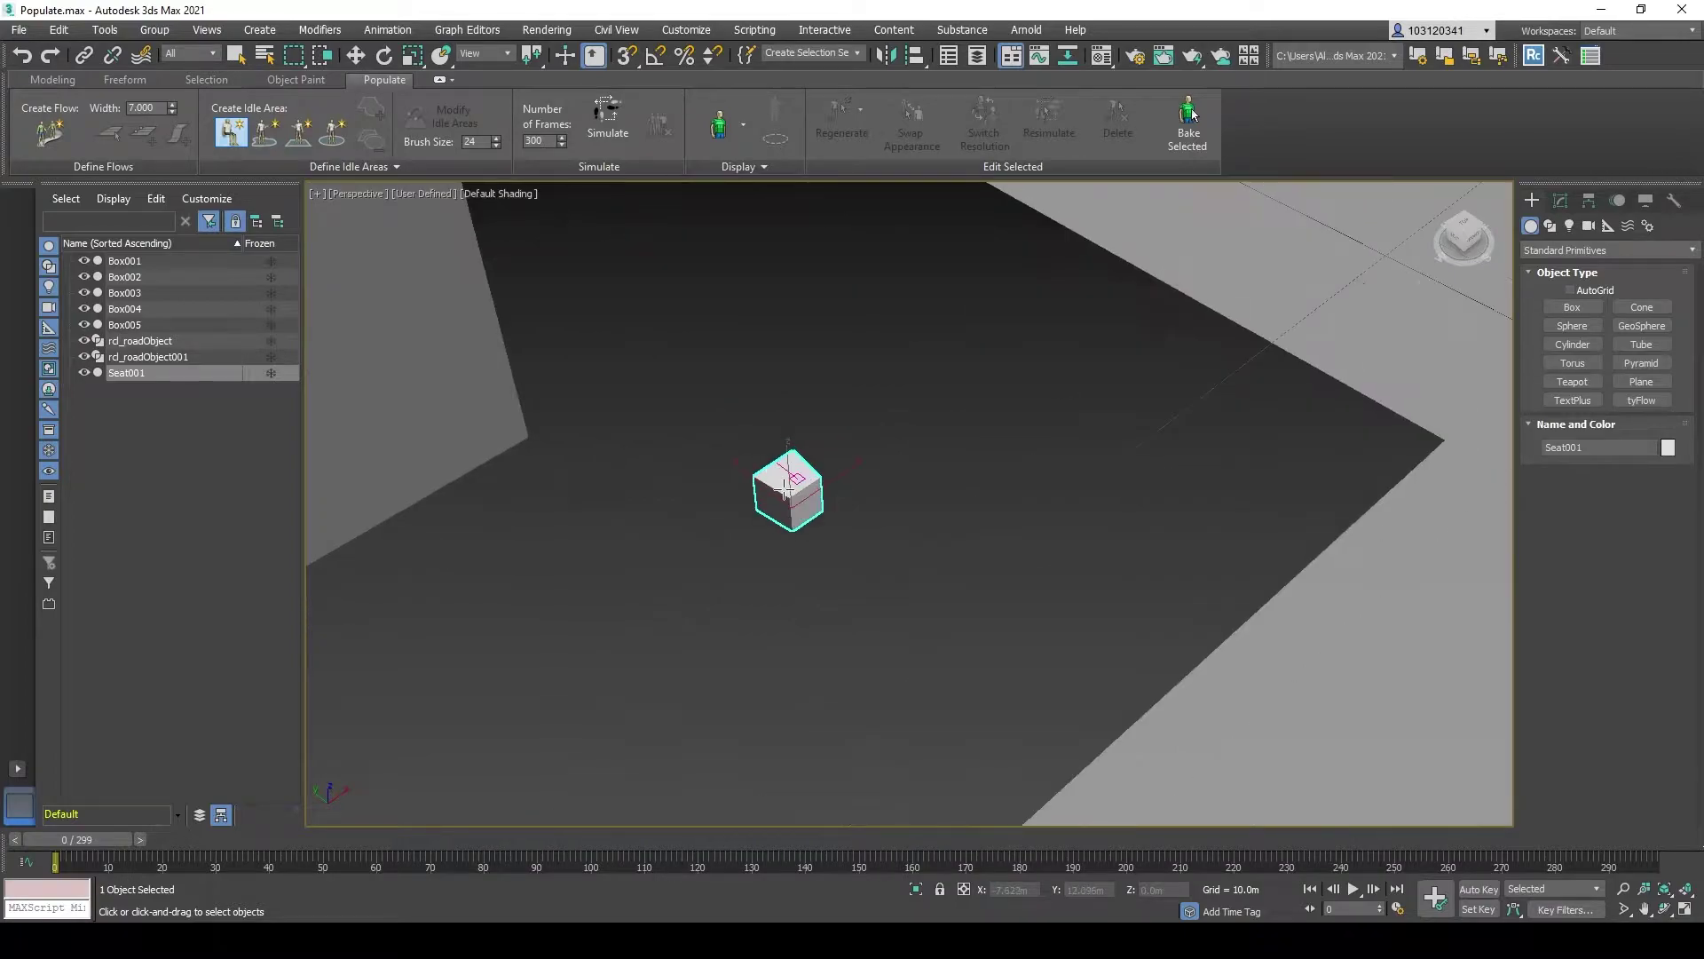
scroll(736, 430, up, 2)
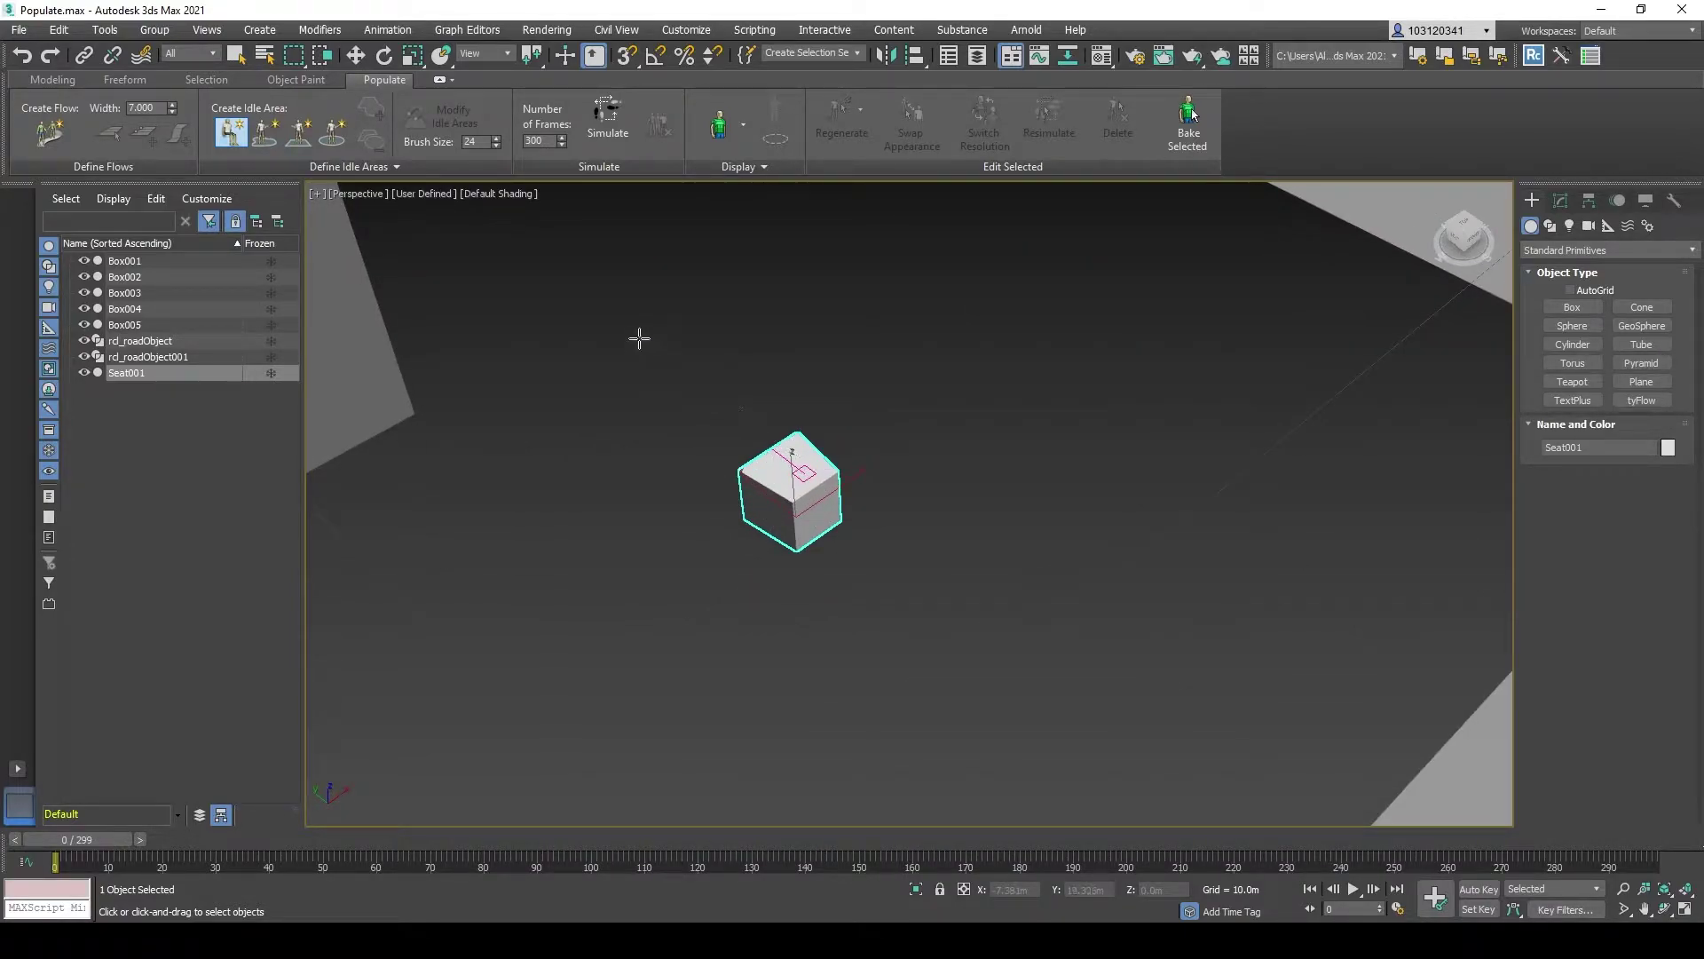
scroll(873, 504, down, 2)
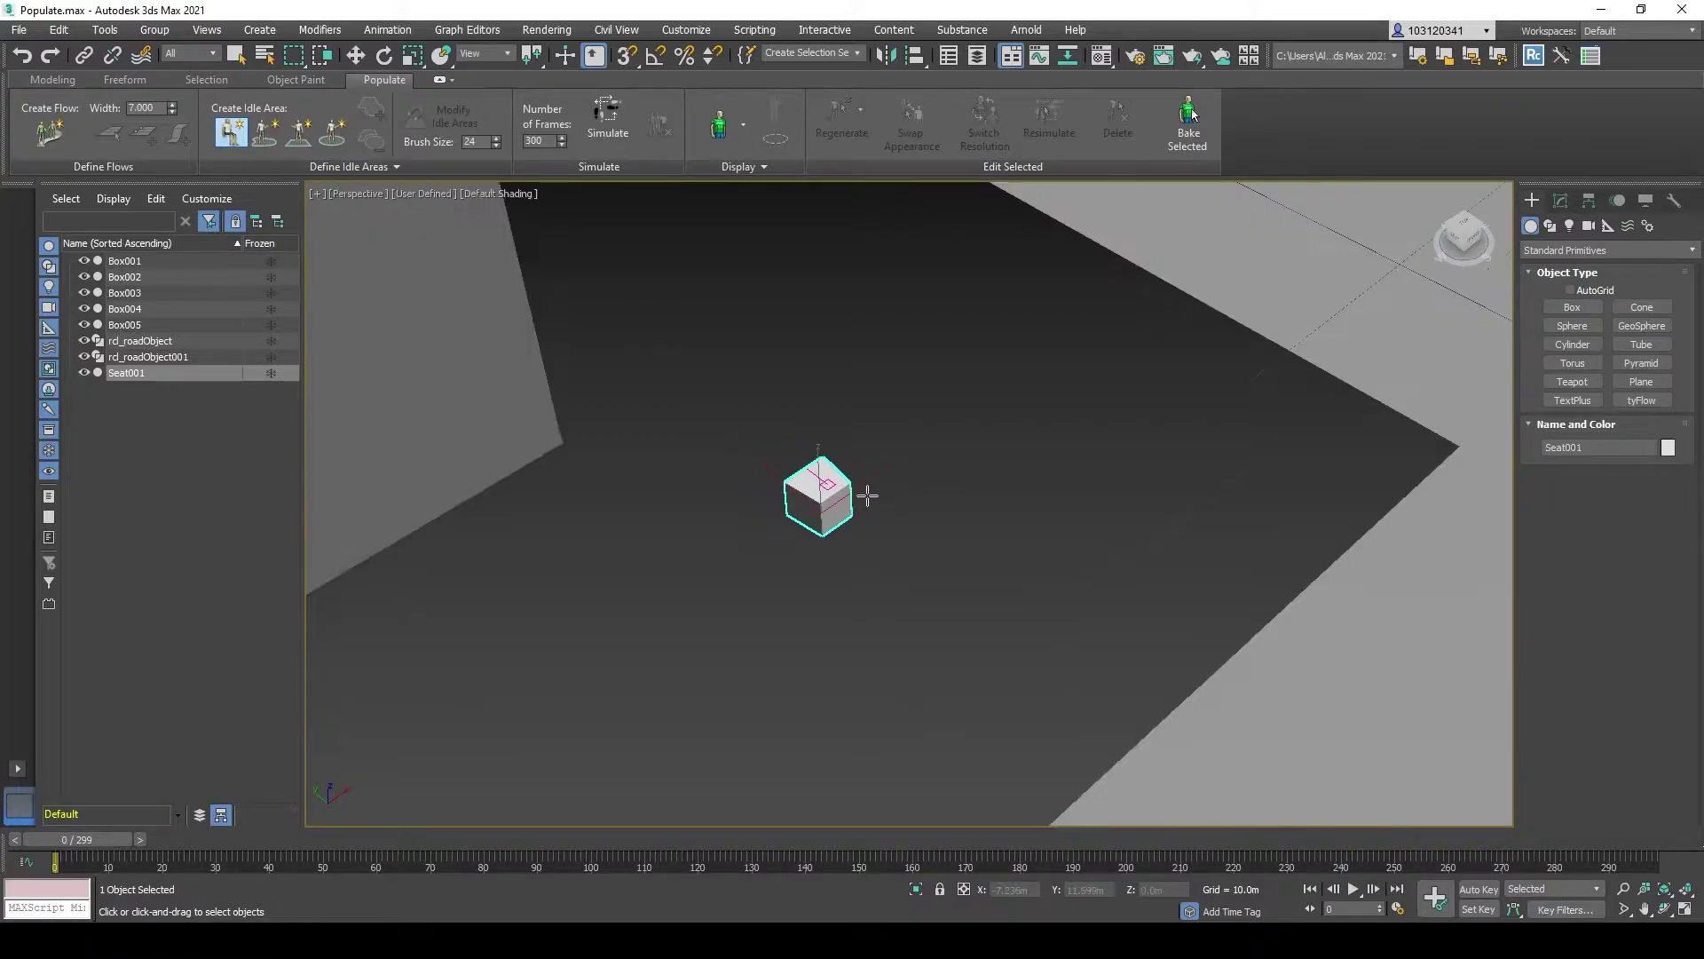
Step: Set the seat's gender to Male and its height to 0.533 m, and simulate the seated person
click(1556, 204)
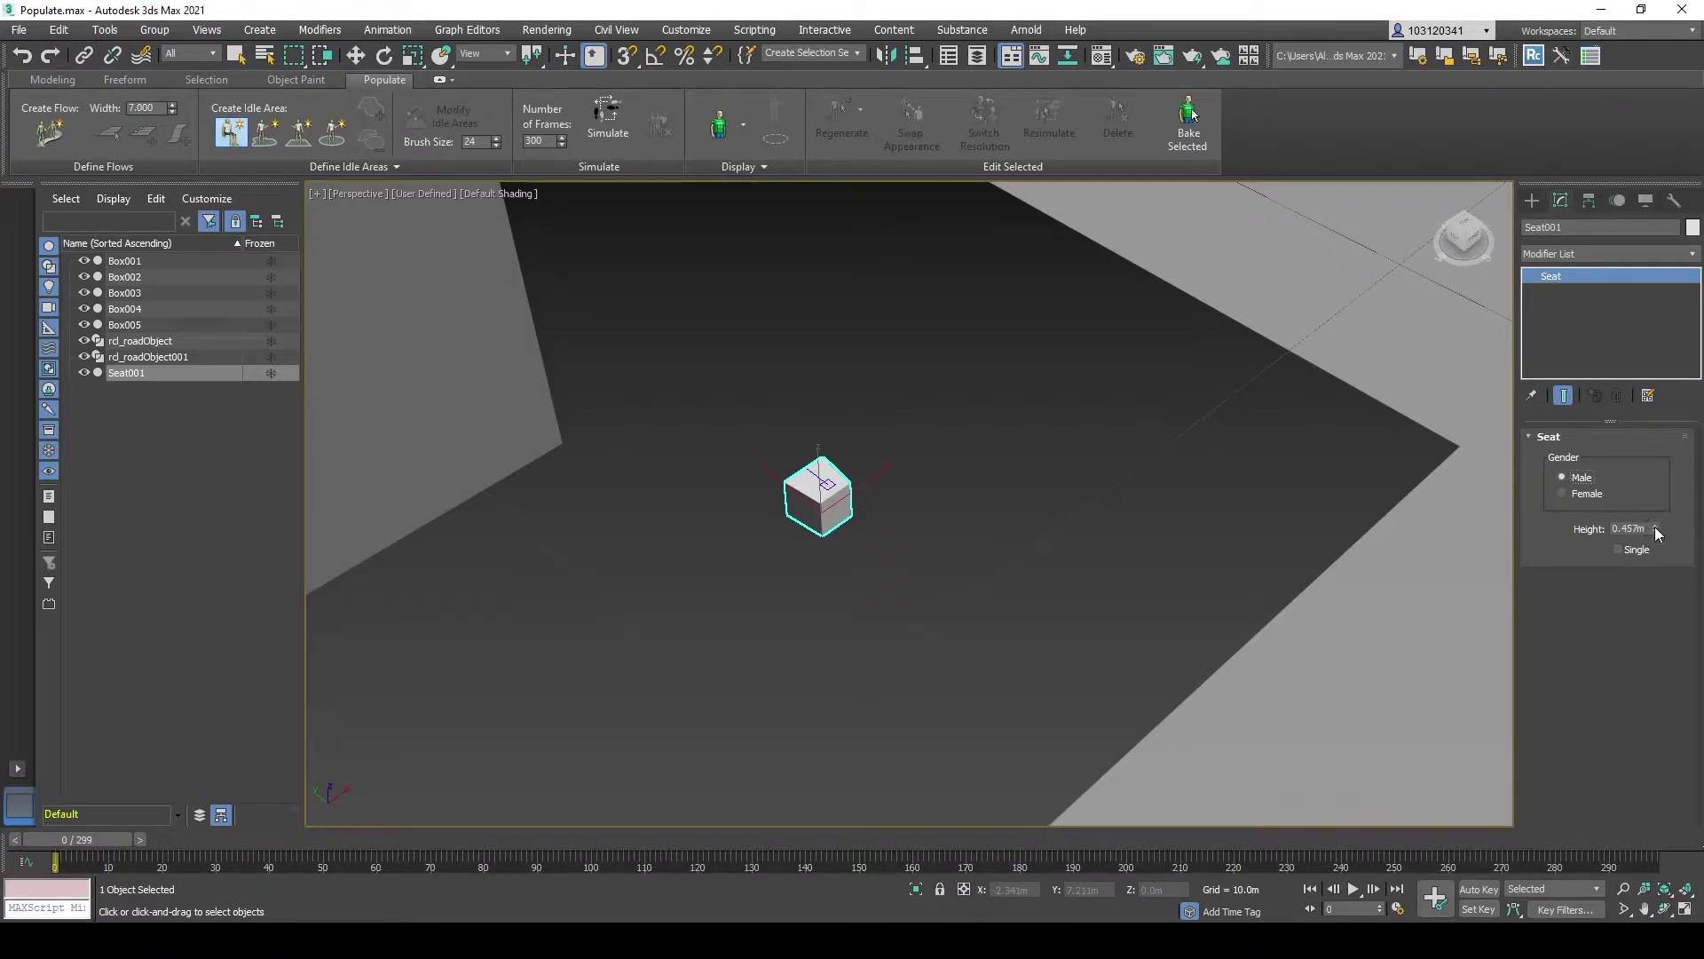
drag(1655, 527, 1662, 493)
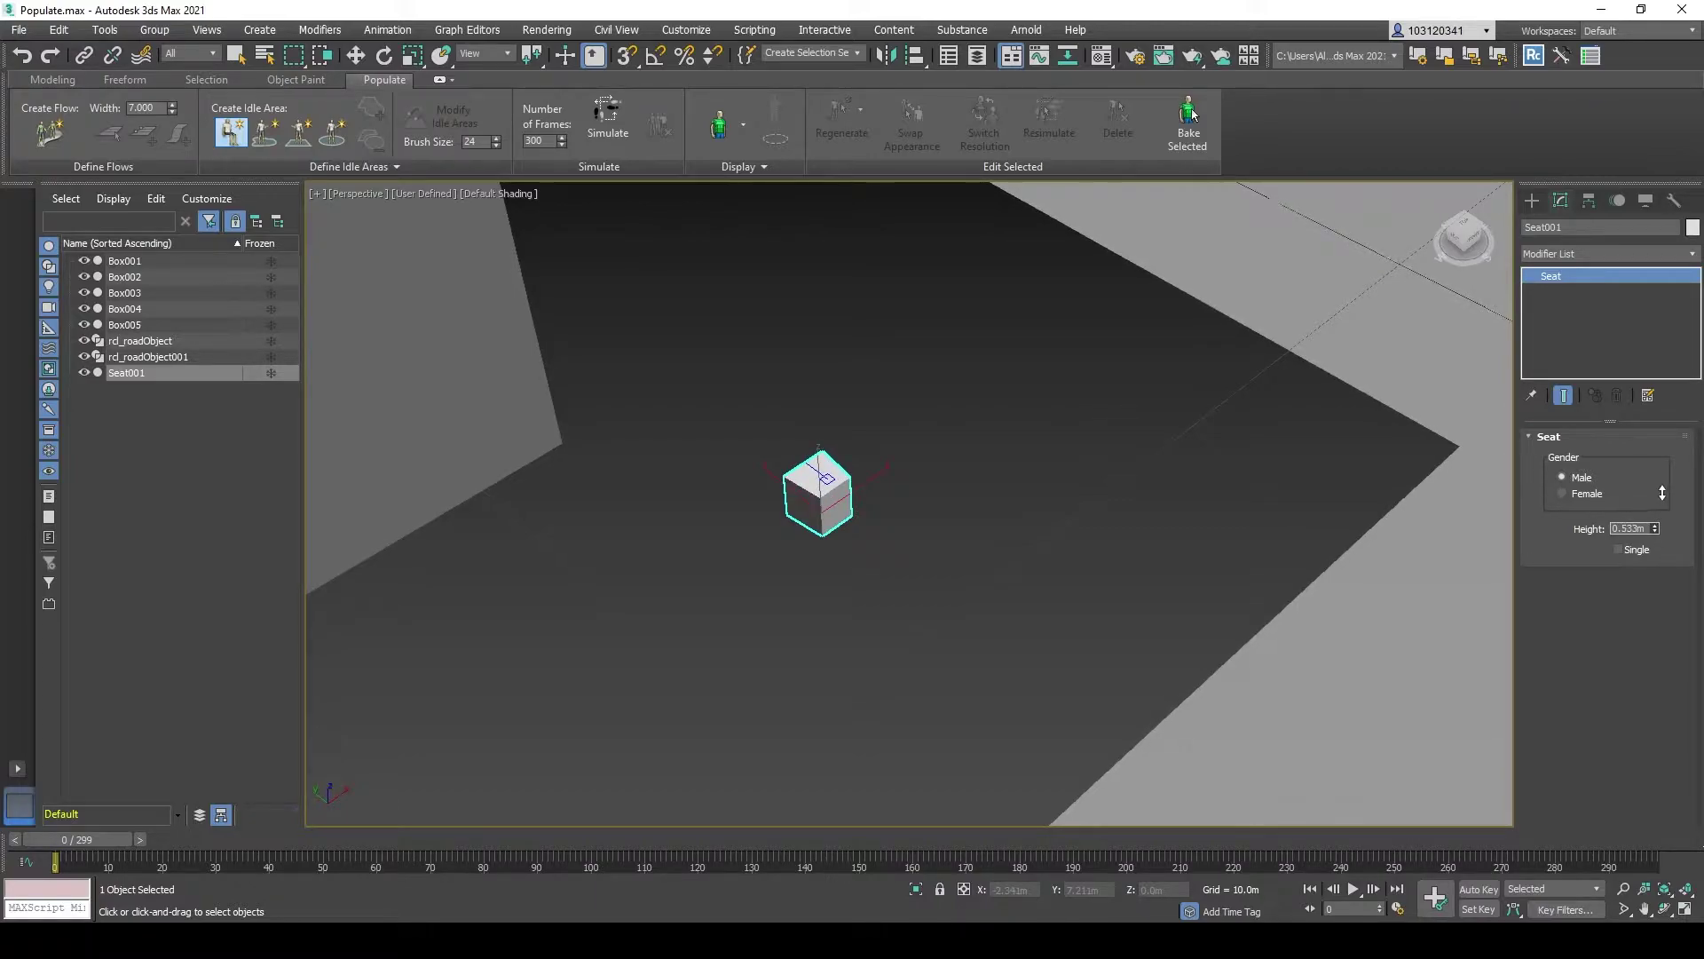
click(1565, 478)
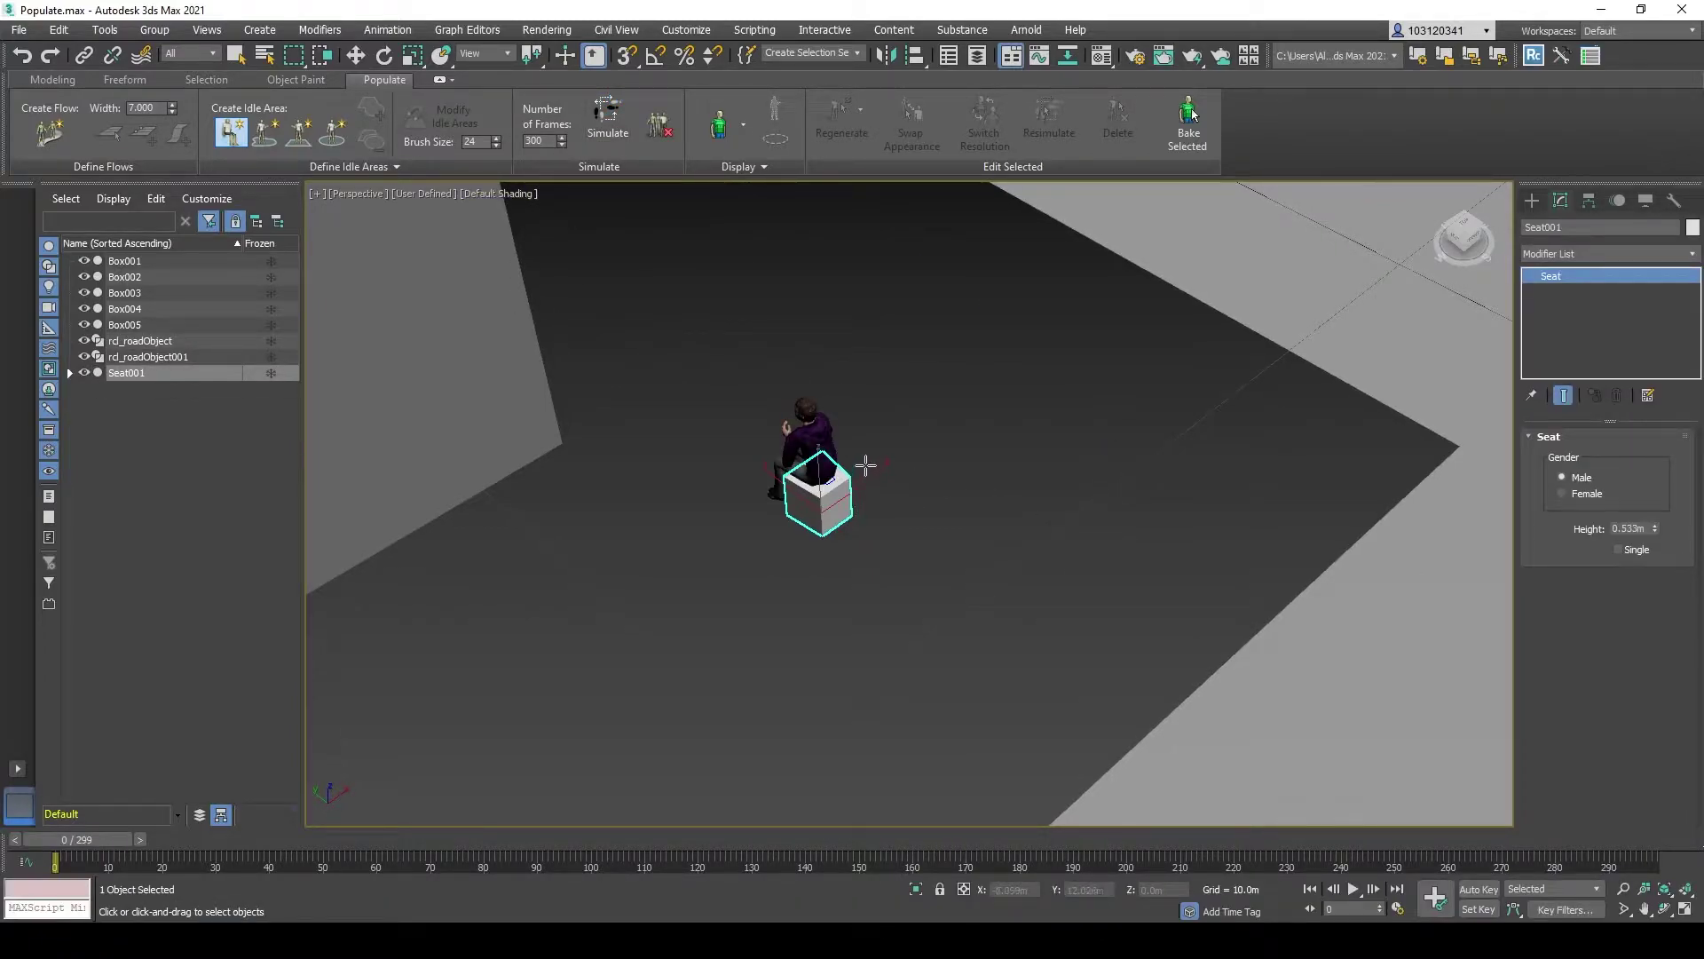
Step: Inspect the seated man up close and scrub through the timeline to review his idle animation
alt+middle_drag(863, 446, 1073, 434)
scroll(839, 413, up, 3)
alt+middle_drag(861, 477, 1061, 614)
scroll(884, 457, up, 4)
scroll(883, 457, down, 3)
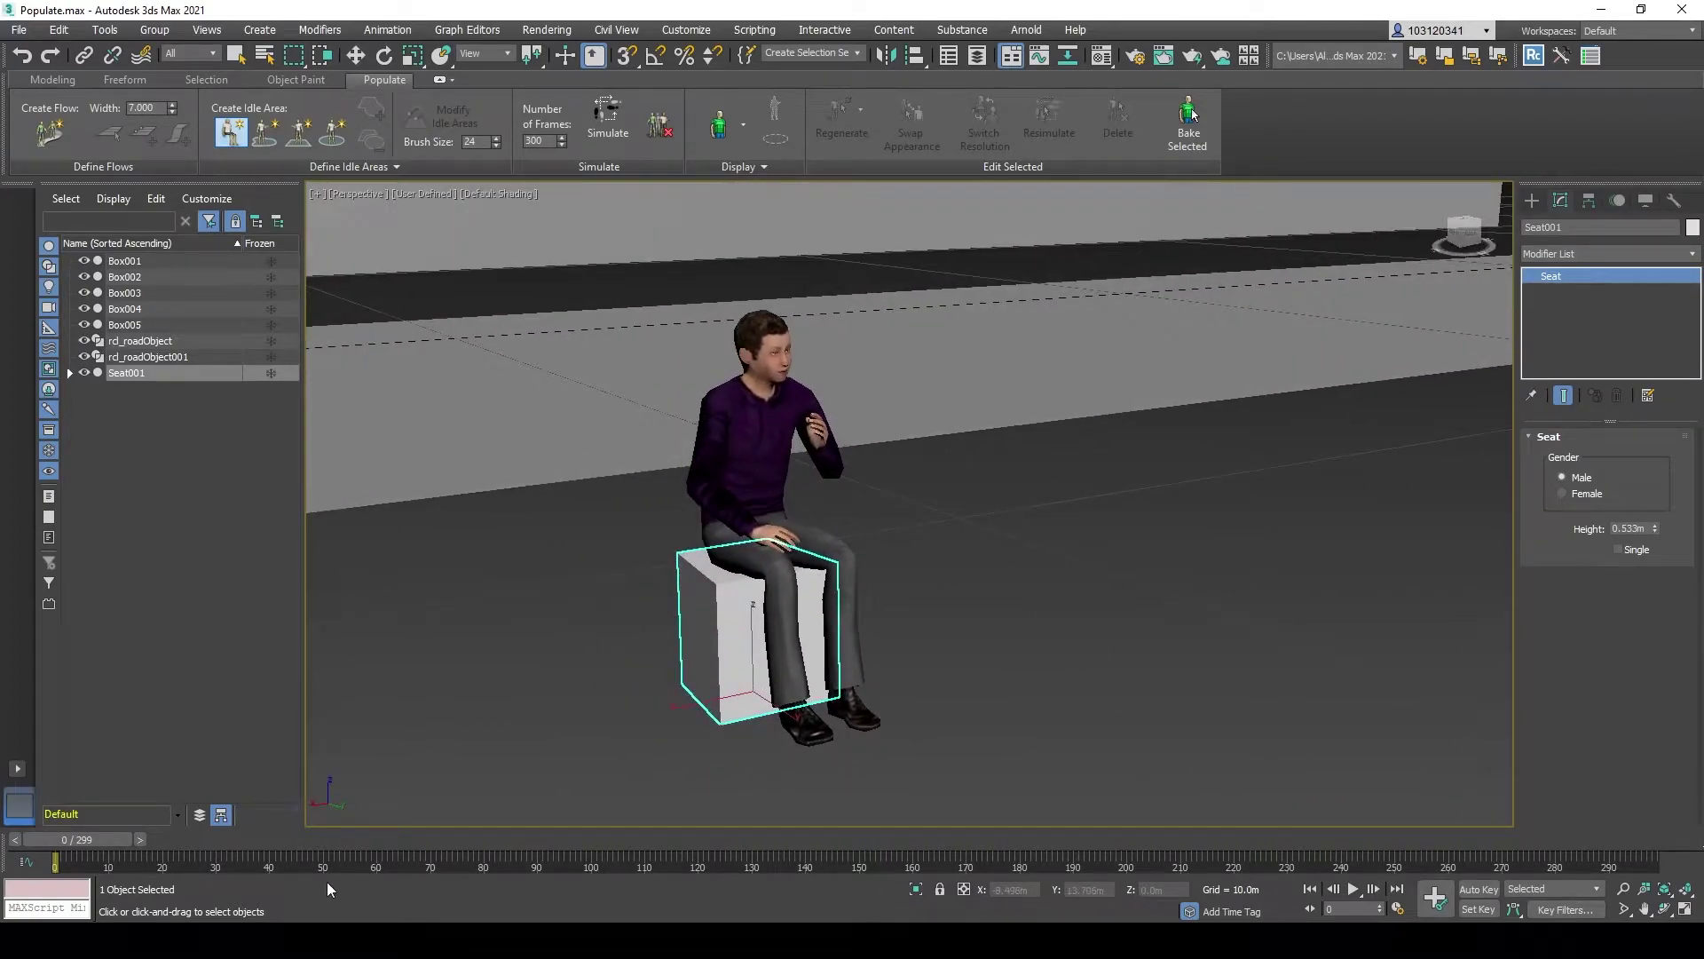
drag(62, 840, 512, 844)
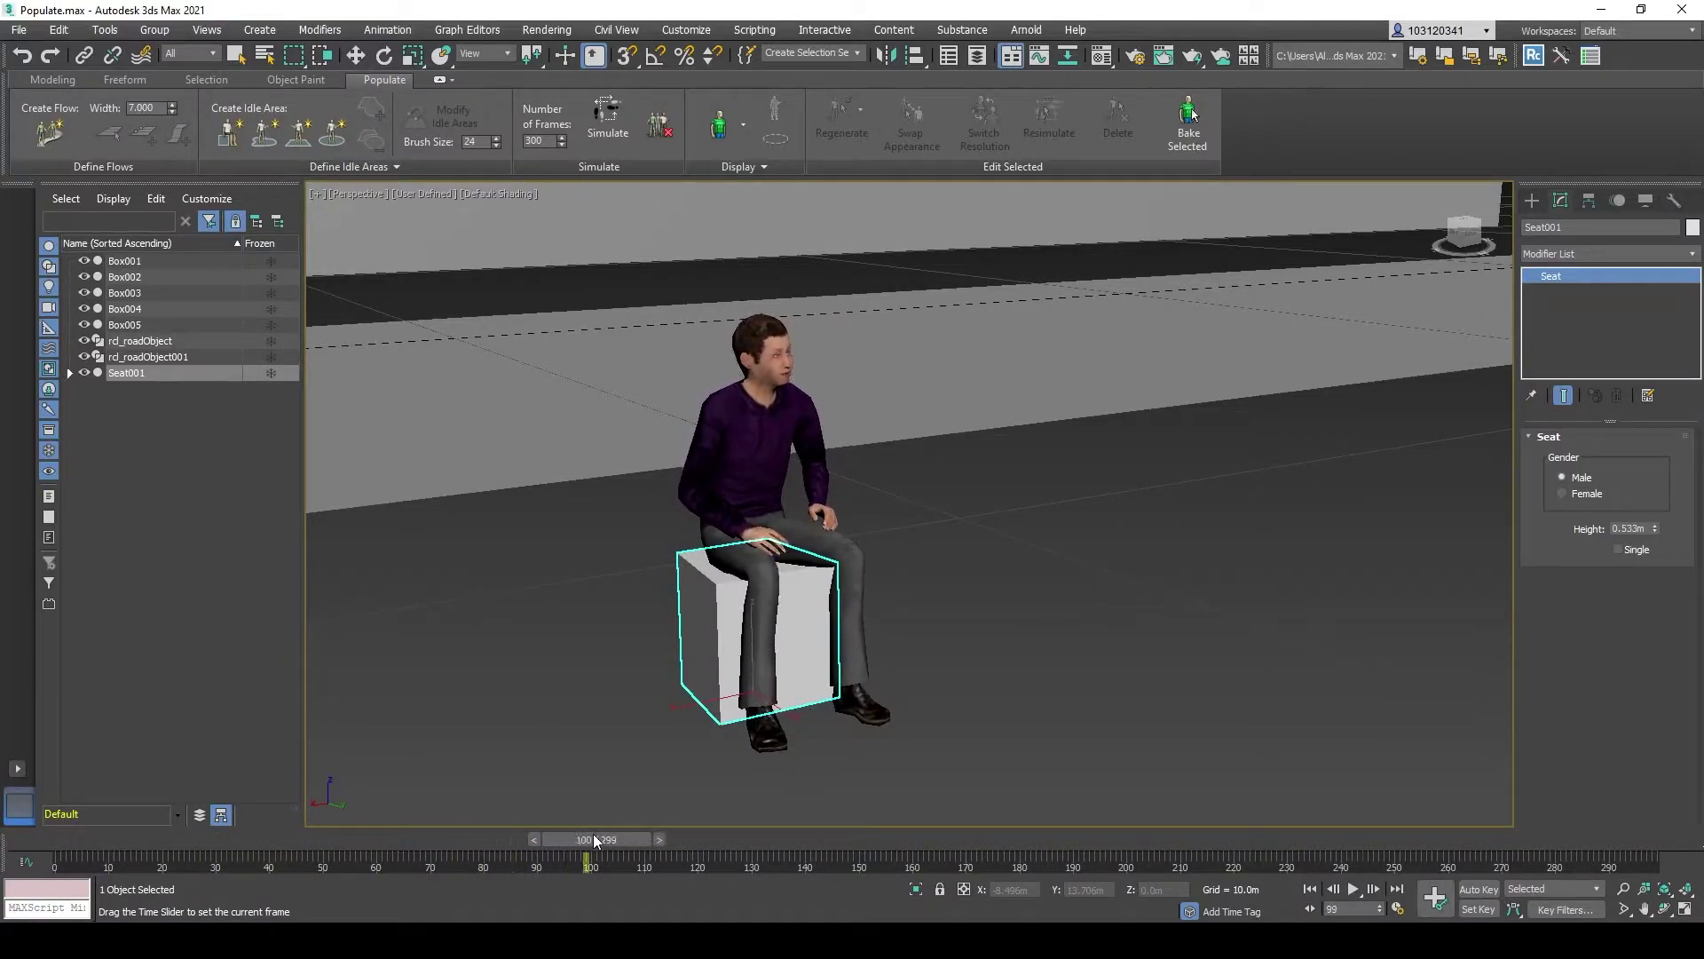
drag(781, 837, 971, 832)
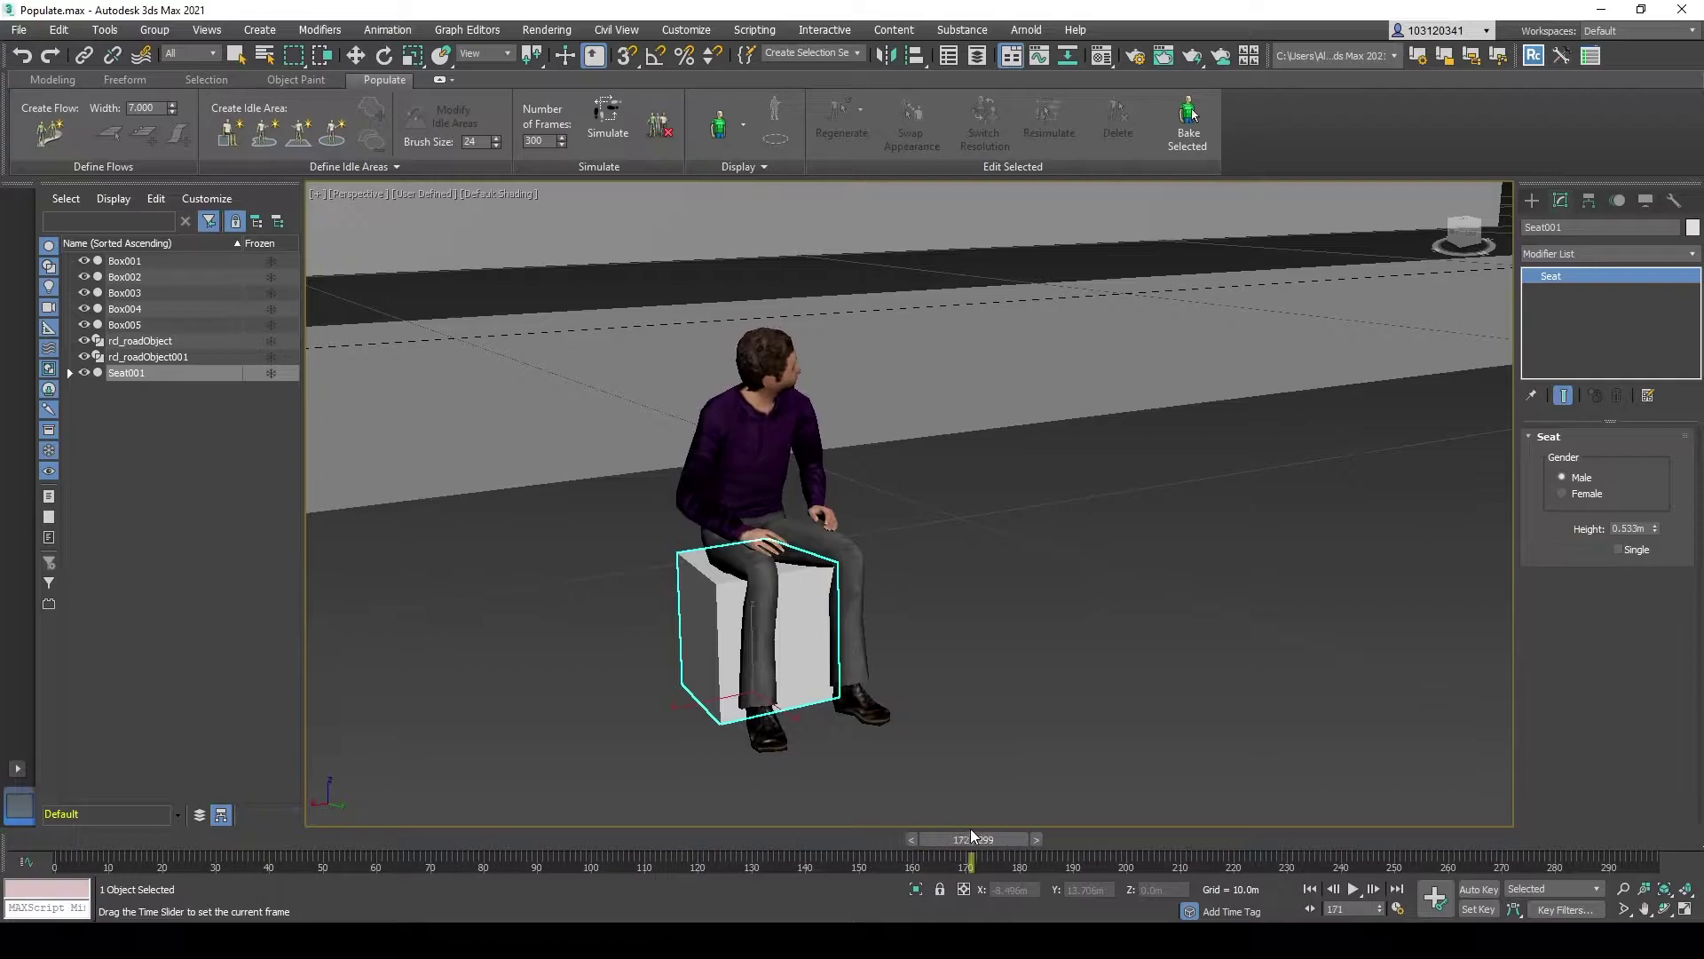
drag(1336, 813, 334, 763)
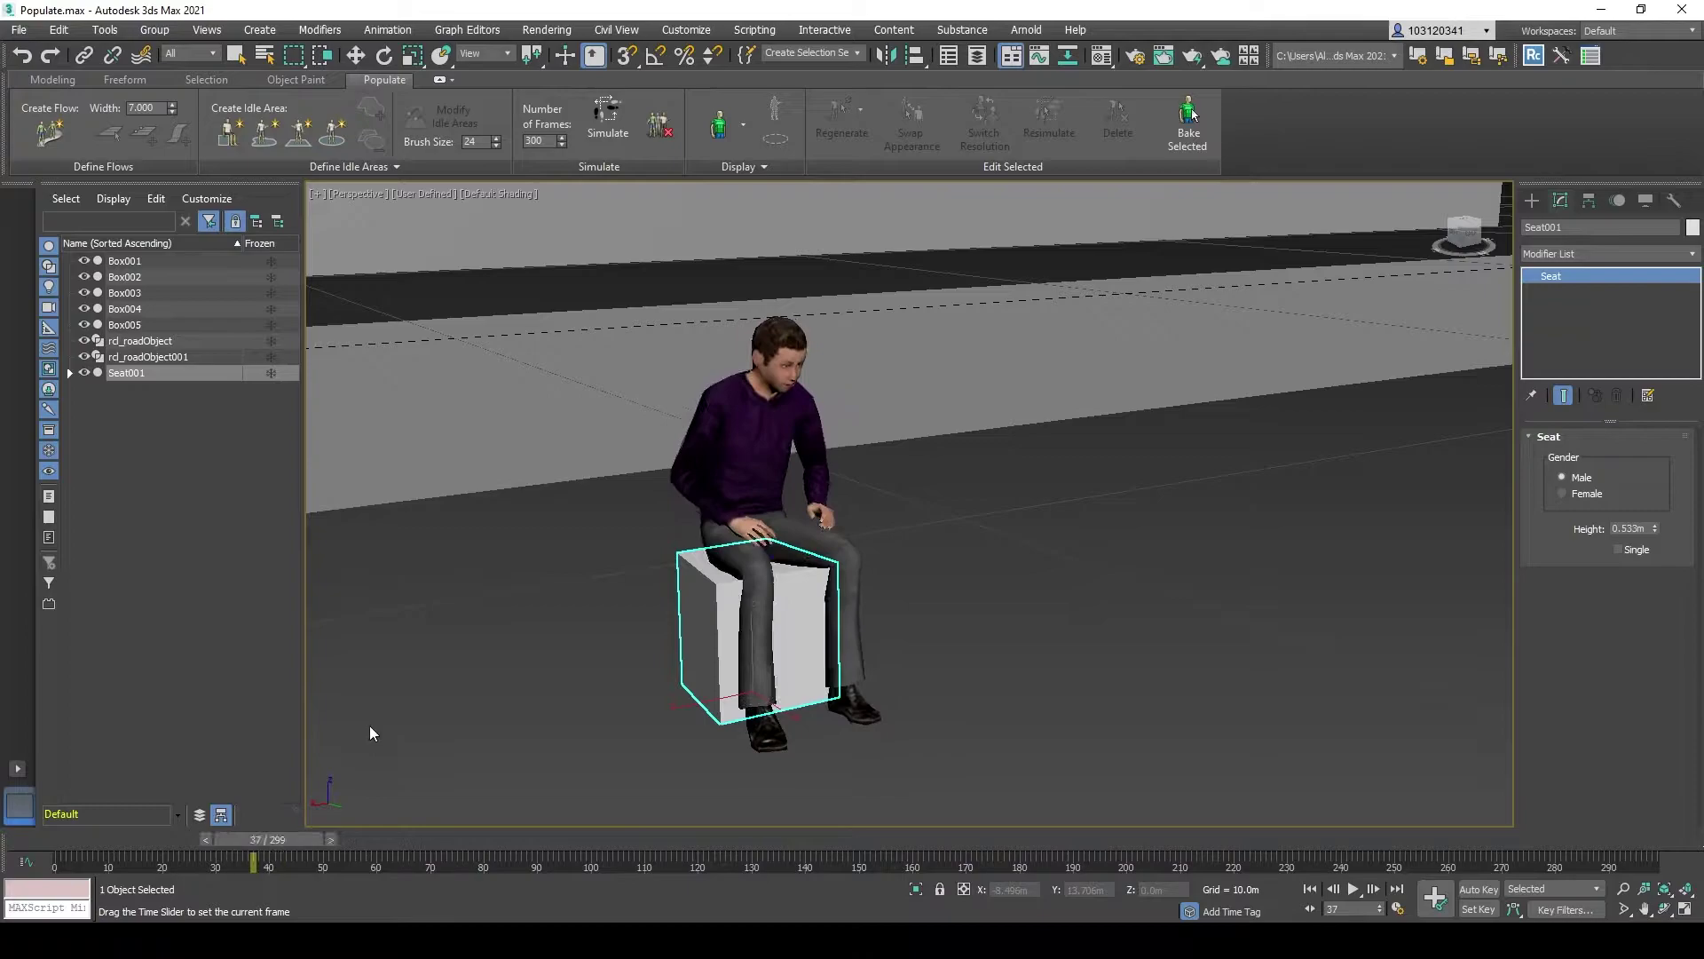
Step: Delete the simulated person and remove all seats from the ground beside the crossroads
scroll(559, 647, down, 5)
alt+middle_drag(609, 586, 755, 661)
scroll(955, 700, down, 1)
scroll(800, 682, up, 5)
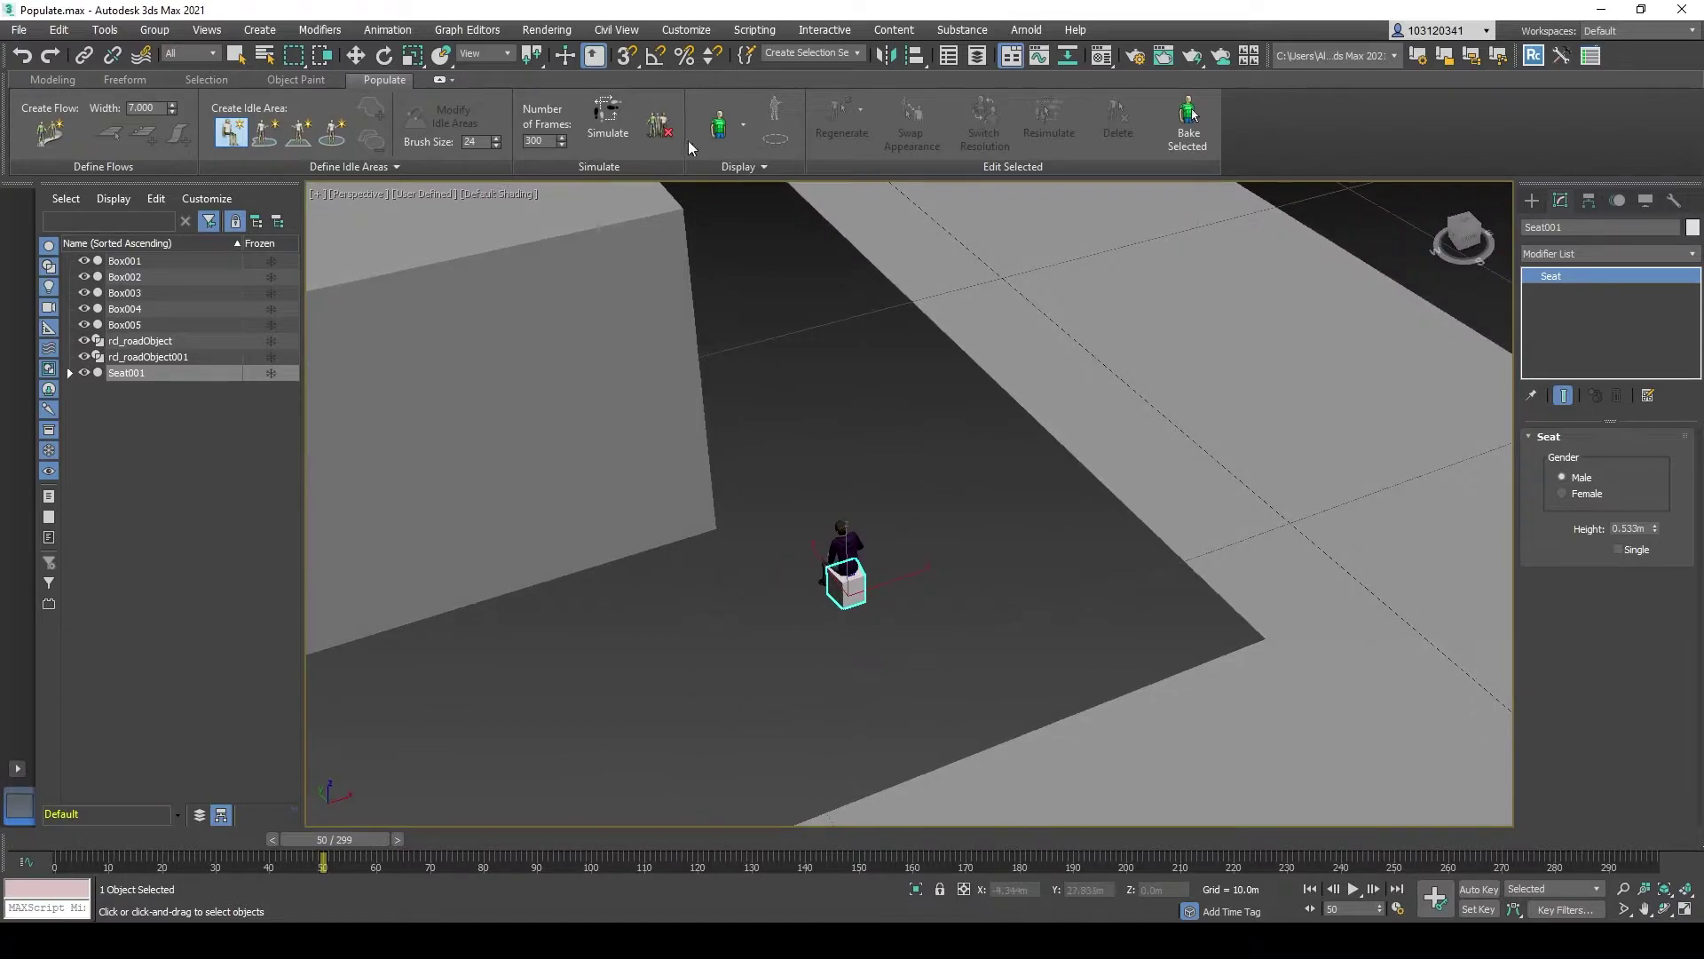
click(662, 127)
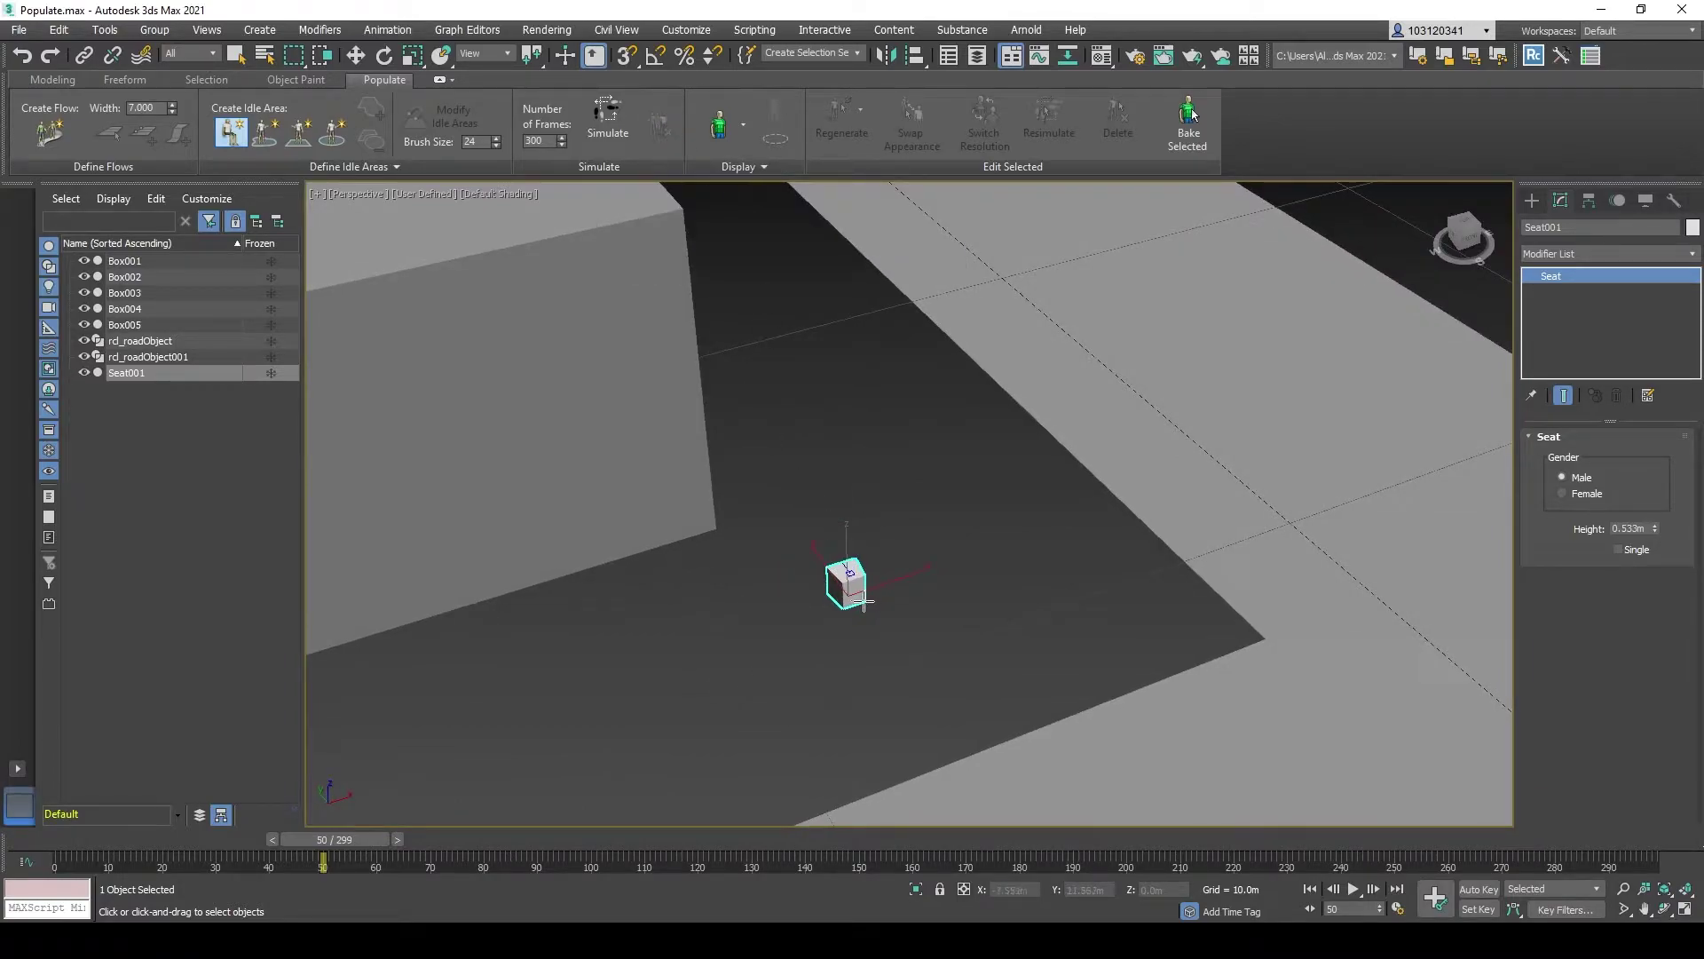
shift+drag(862, 602, 835, 586)
key(w)
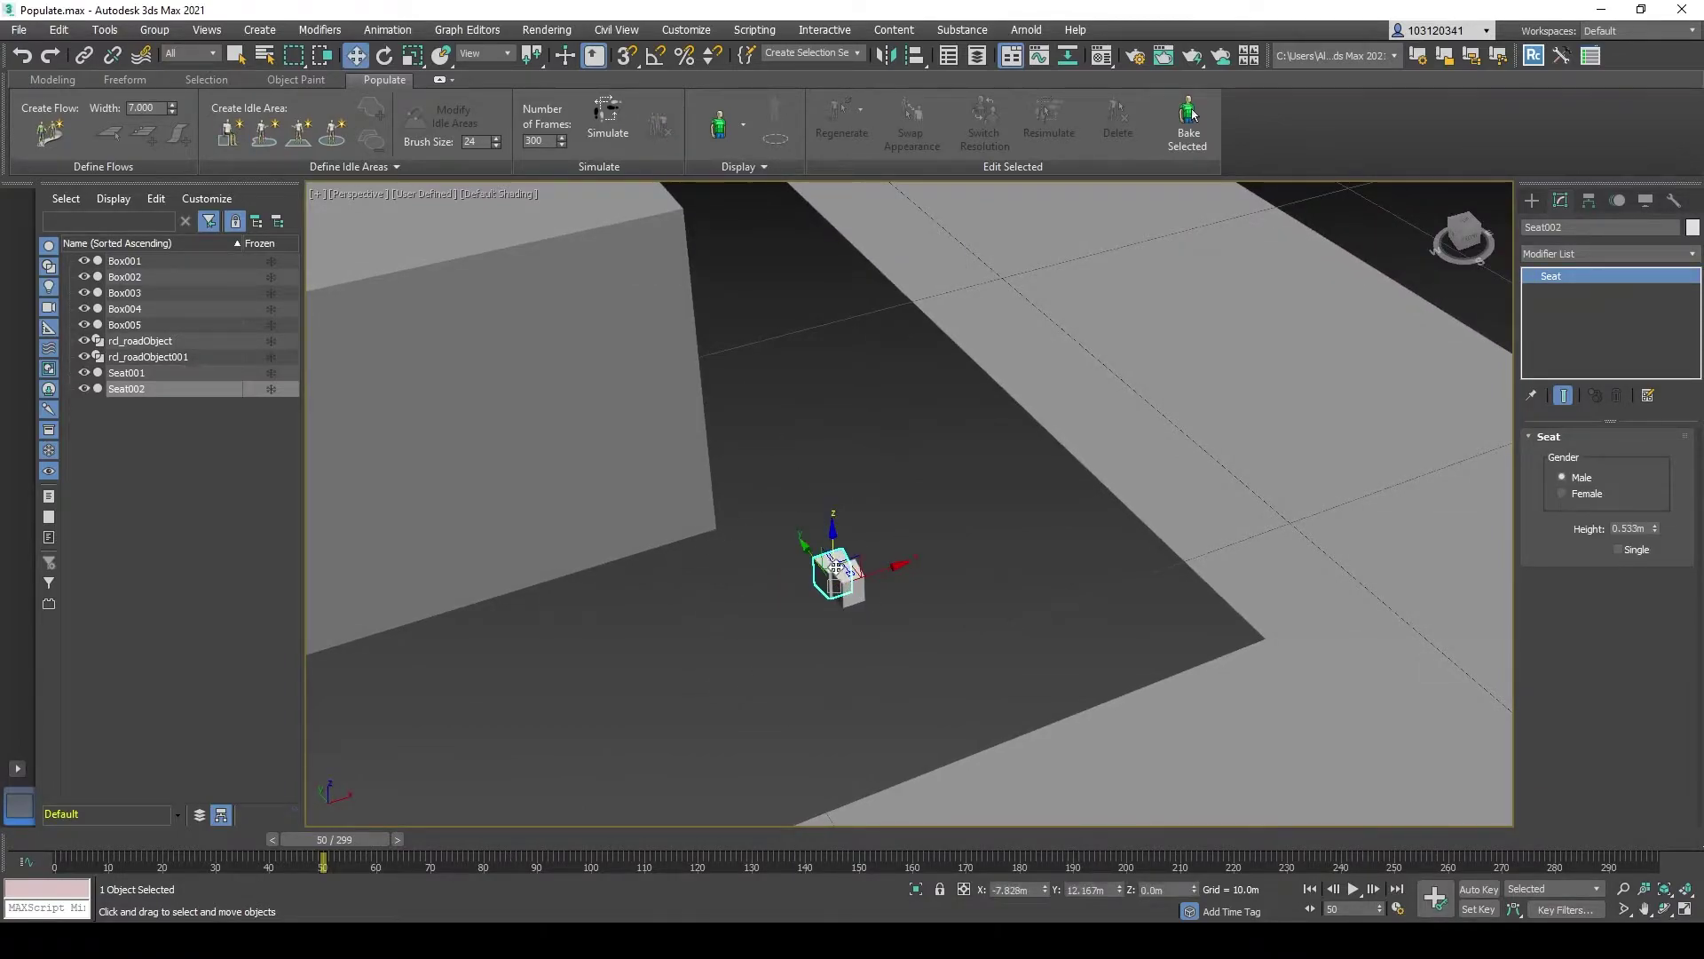
key(Delete)
click(848, 575)
key(Delete)
Step: Draw a curved freeform idle area on the open ground between the road's near end and the low foreground box
scroll(815, 593, down, 8)
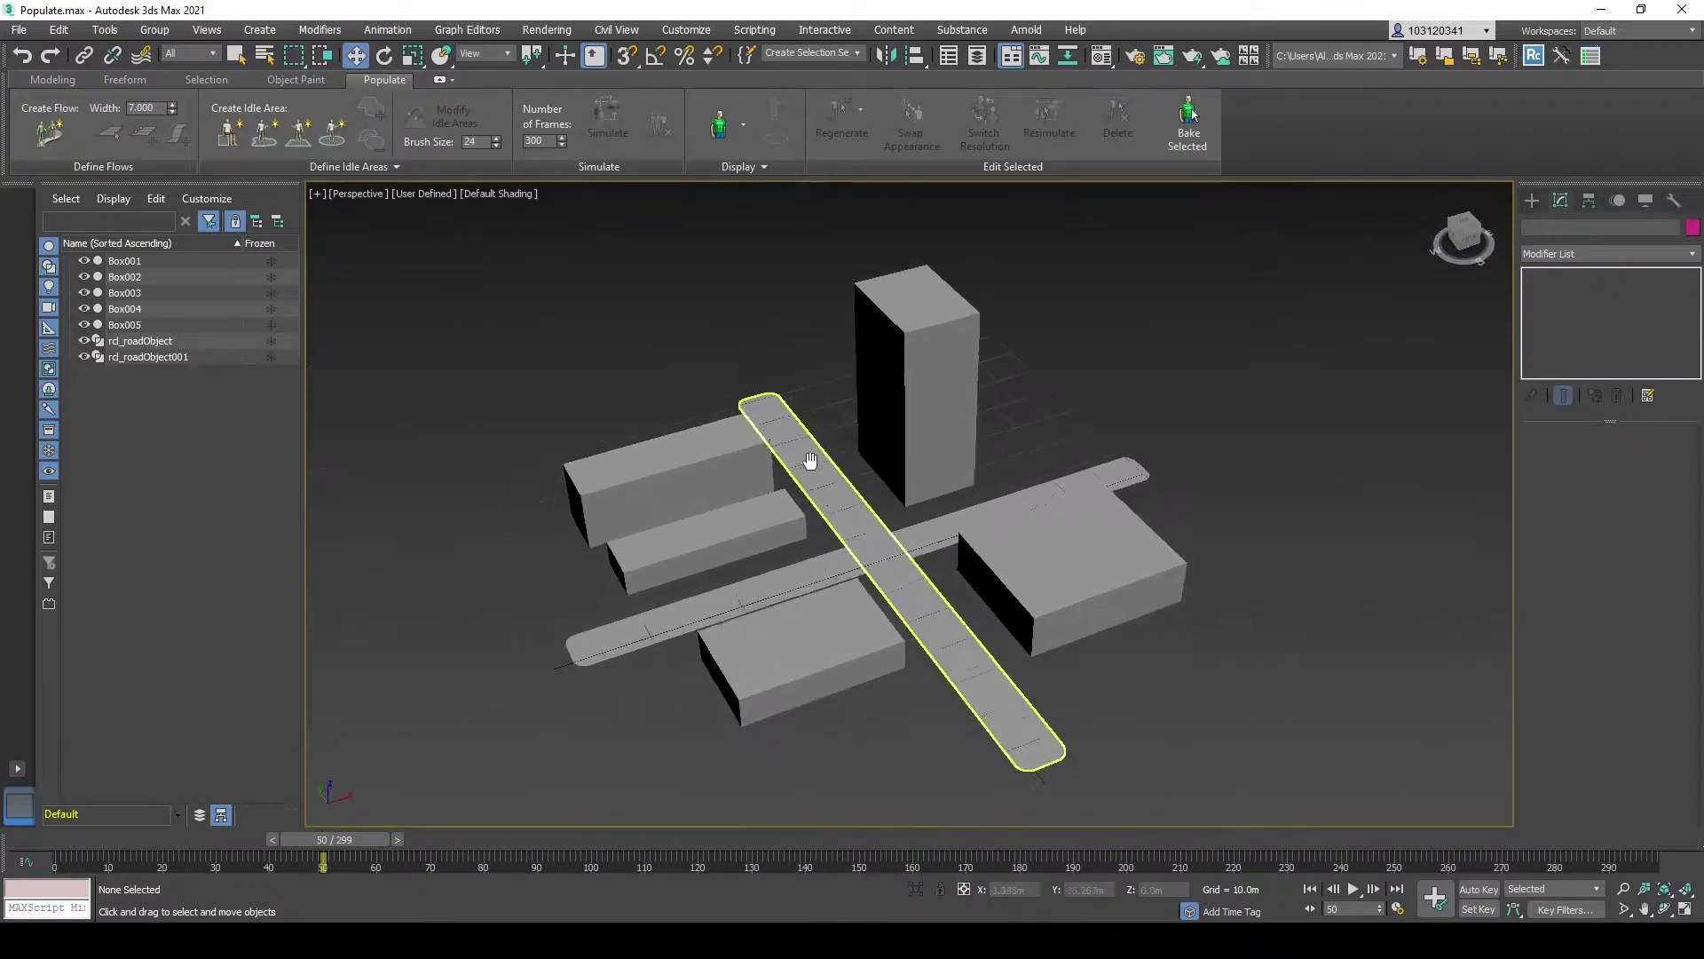
middle_drag(812, 464, 941, 419)
alt+middle_drag(747, 423, 780, 442)
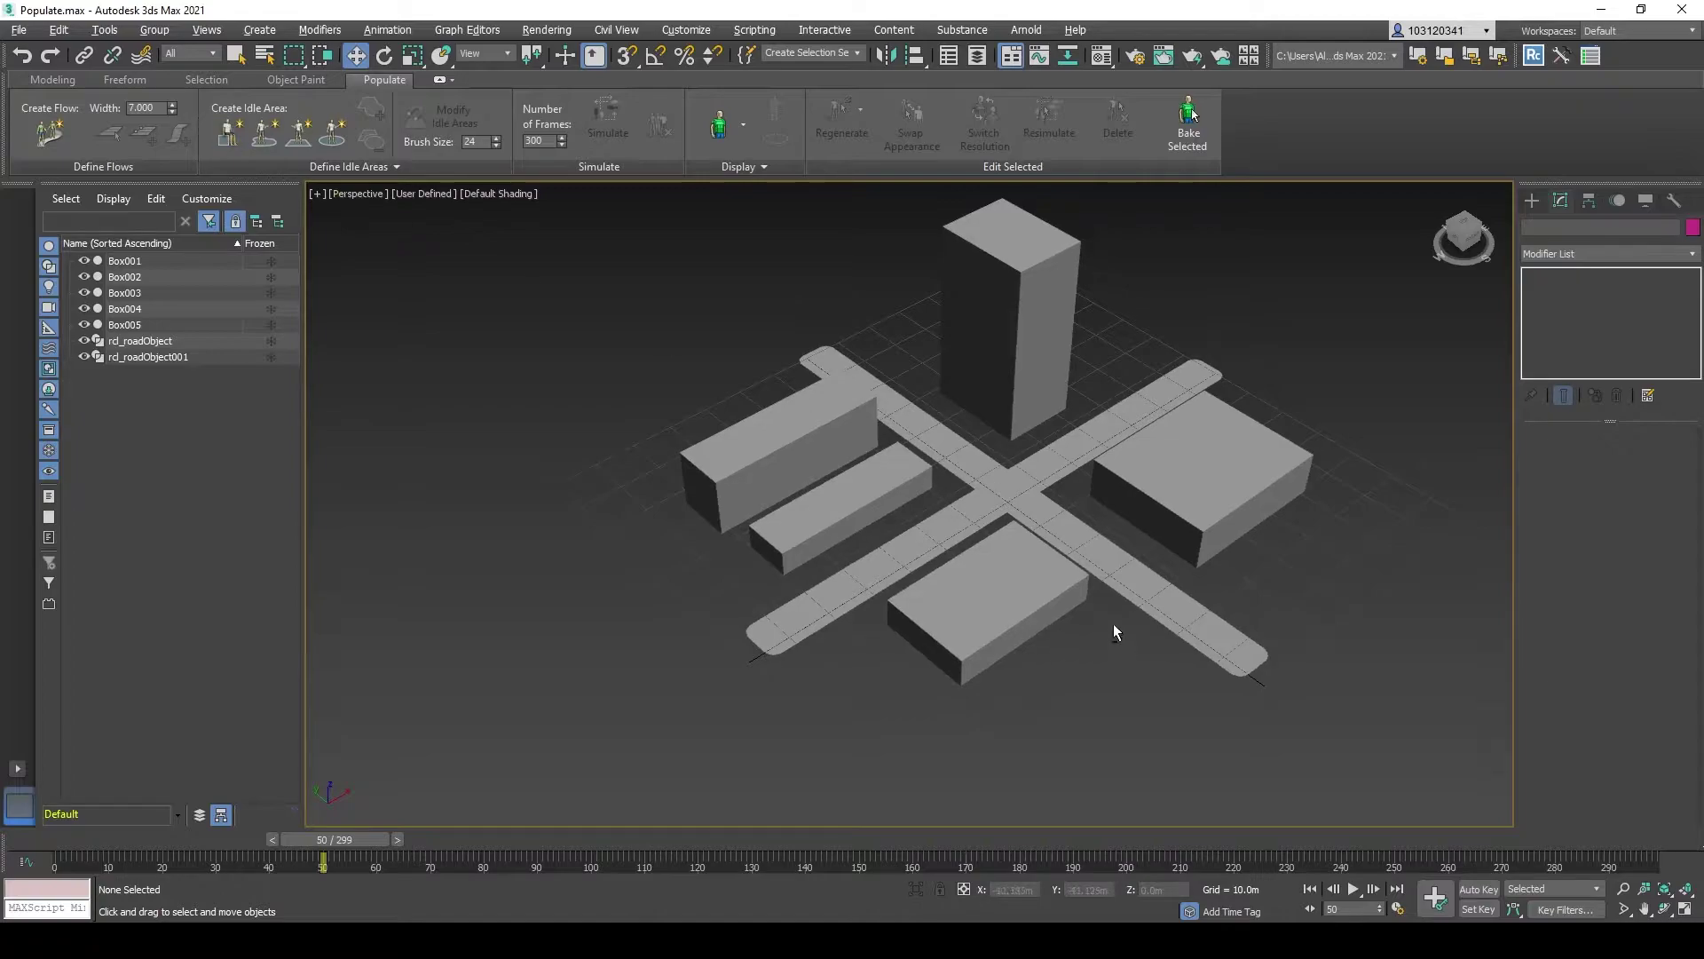
alt+middle_drag(1115, 620, 1036, 588)
scroll(1036, 588, up, 4)
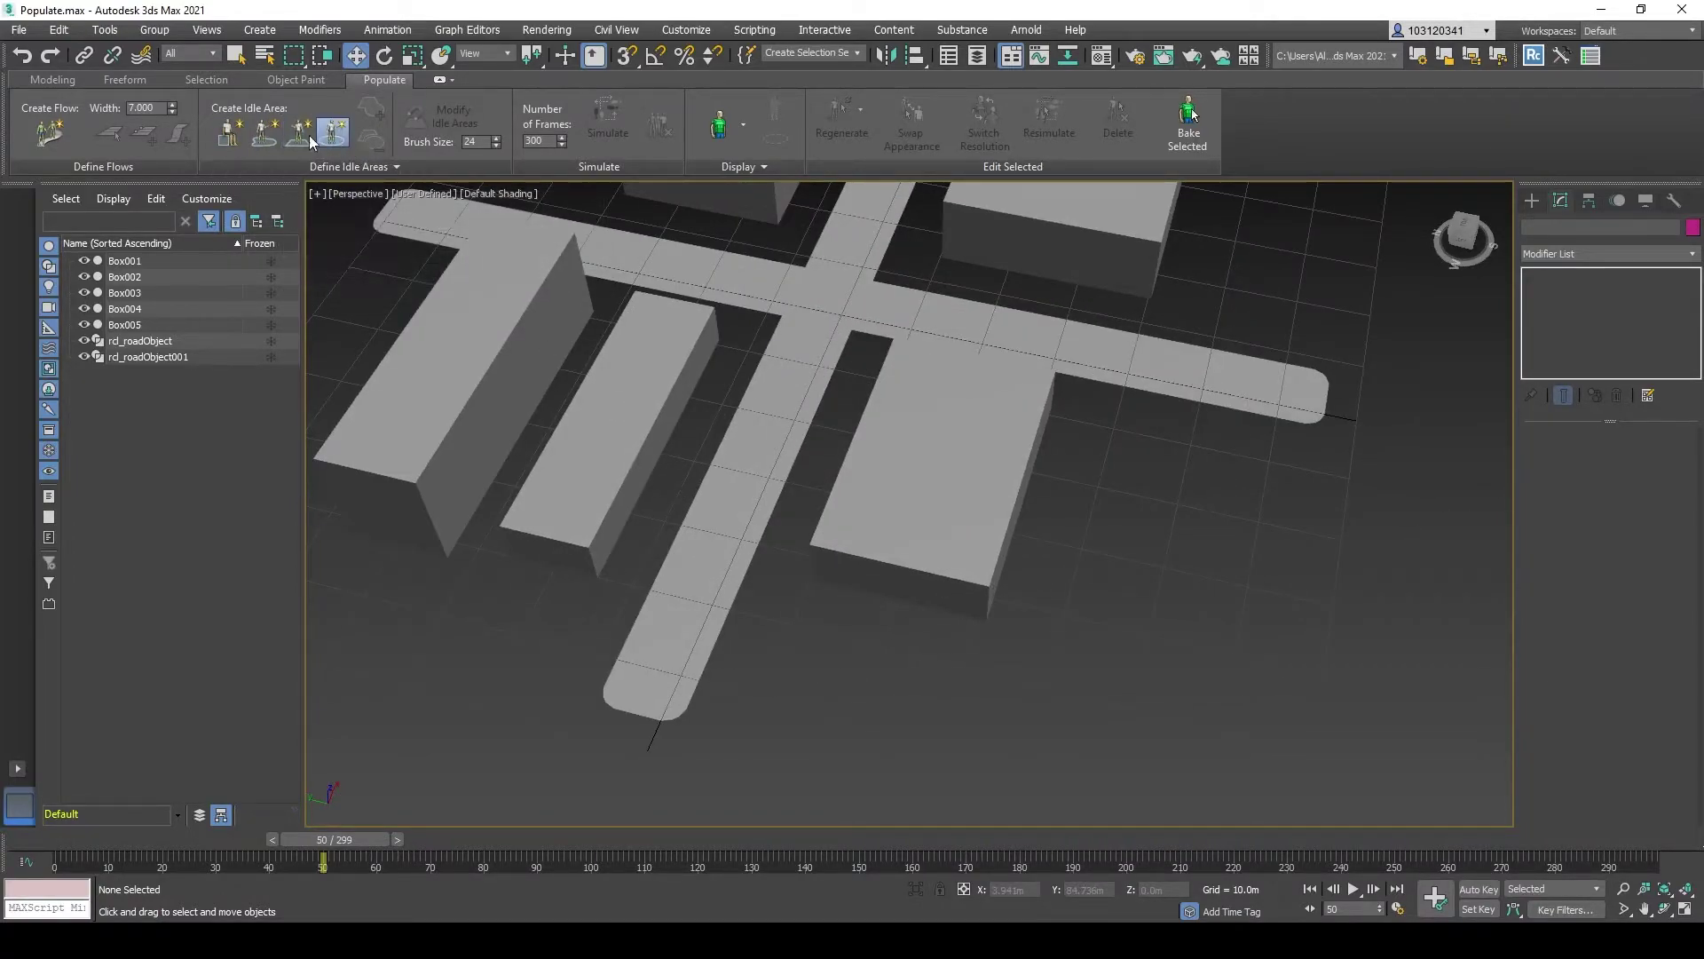
alt+middle_drag(1144, 700, 1088, 689)
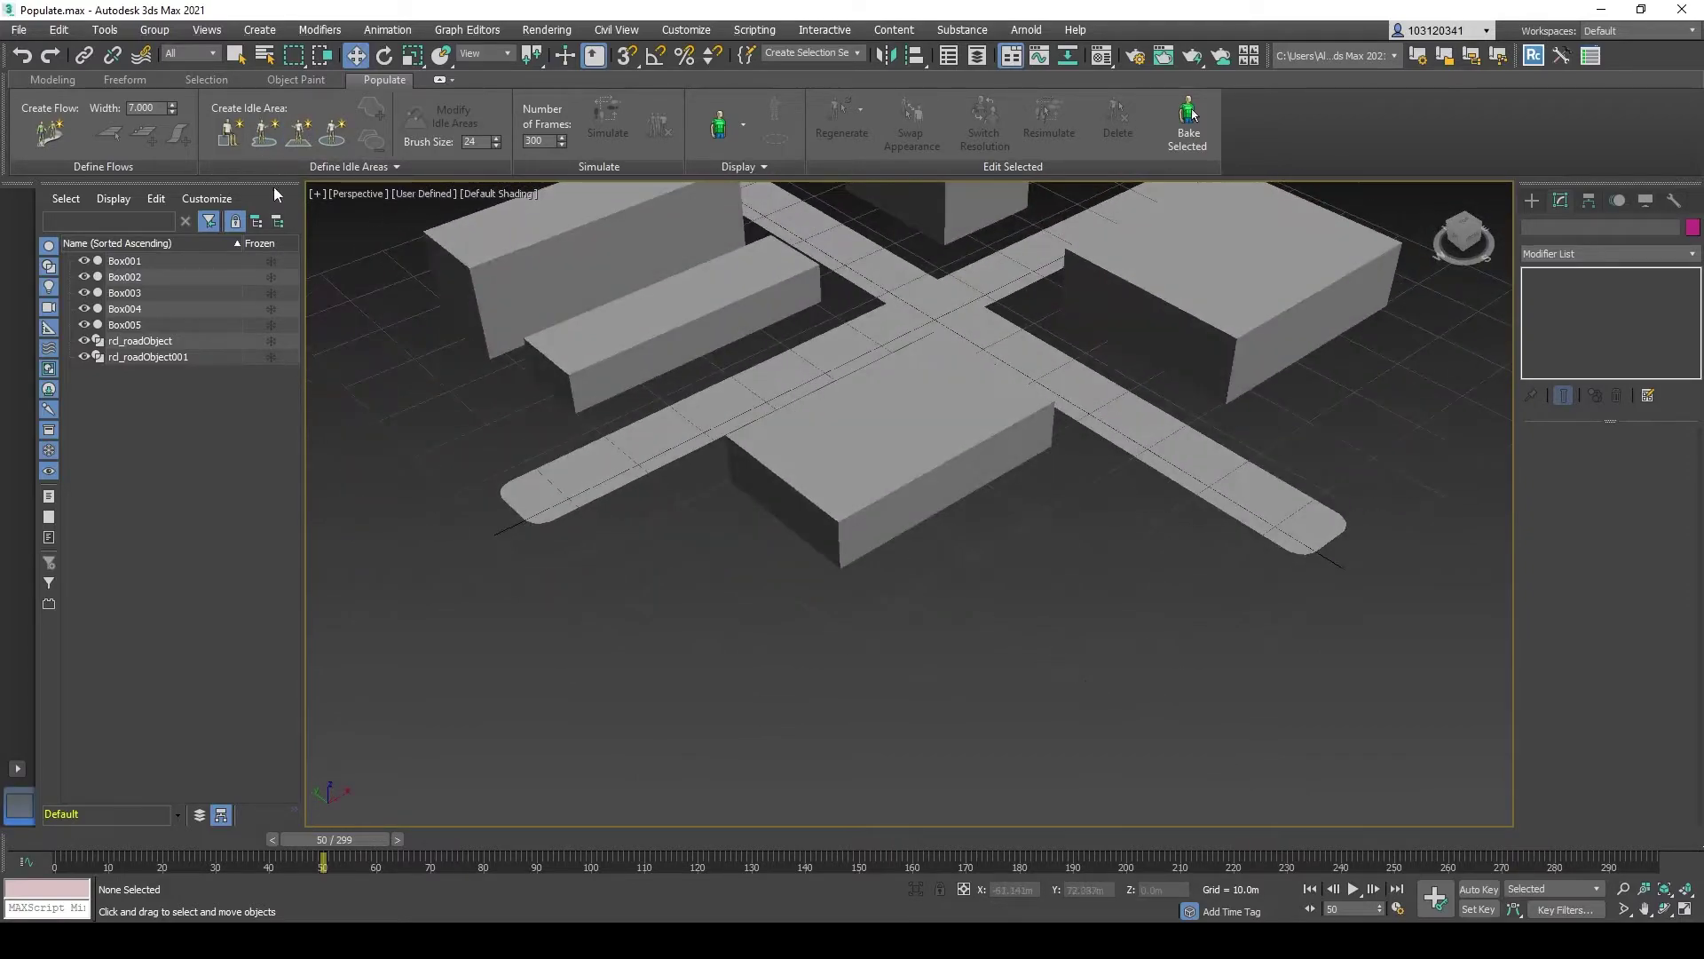
click(264, 134)
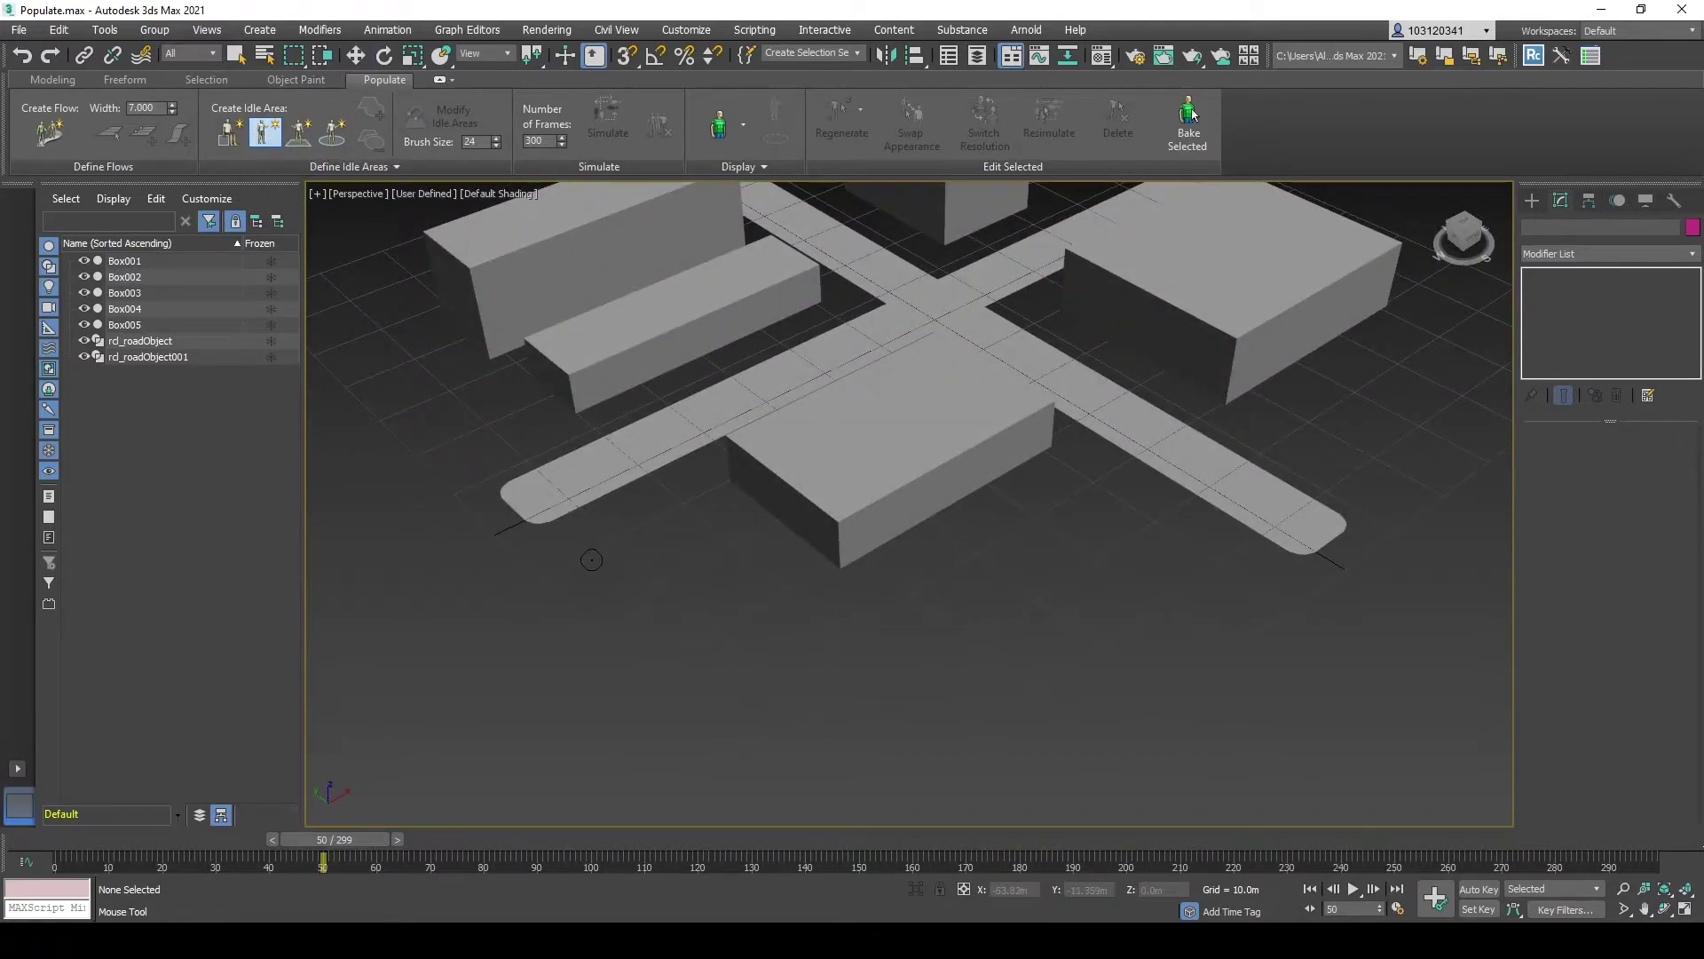
click(618, 538)
mouse_move(673, 516)
mouse_down()
mouse_move(850, 592)
mouse_move(847, 612)
mouse_move(764, 644)
mouse_move(683, 635)
mouse_move(587, 566)
mouse_move(598, 549)
mouse_up()
scroll(679, 594, up, 5)
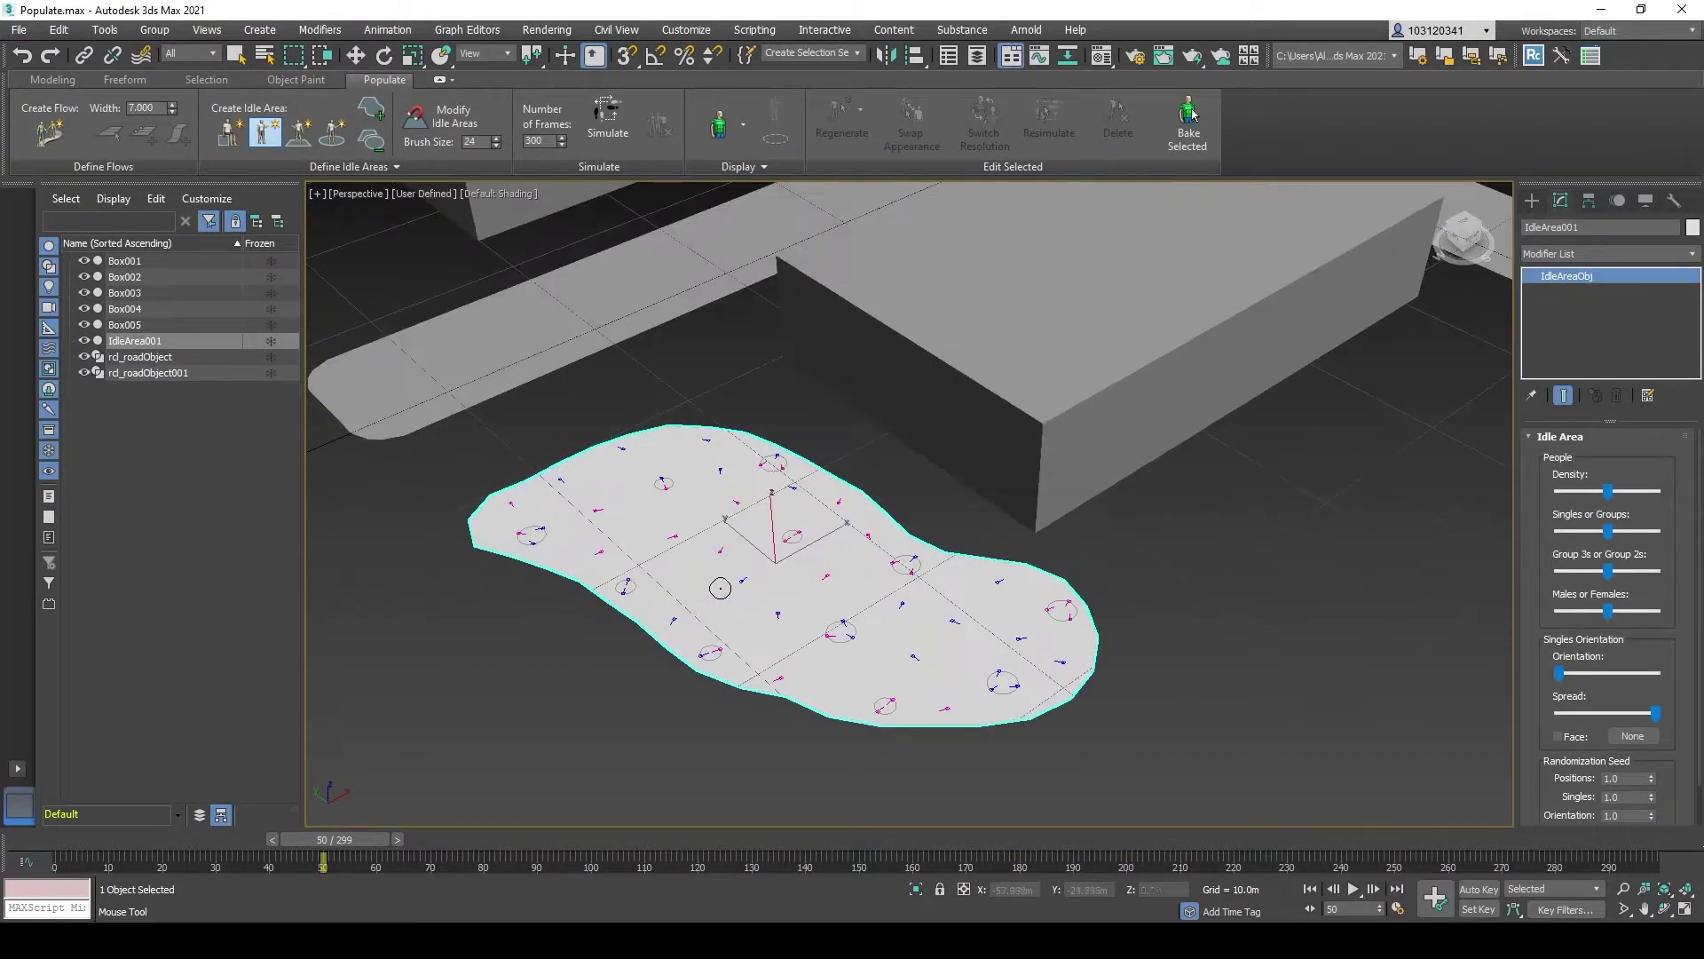
Step: Increase the idle area's people density and shift its mix towards groups, favouring groups of three over pairs
scroll(720, 587, down, 4)
mouse_move(720, 588)
alt+middle_down()
mouse_move(738, 599)
mouse_move(719, 563)
mouse_move(670, 568)
mouse_move(727, 588)
mouse_move(655, 595)
mouse_move(715, 578)
alt+middle_up()
scroll(715, 578, up, 4)
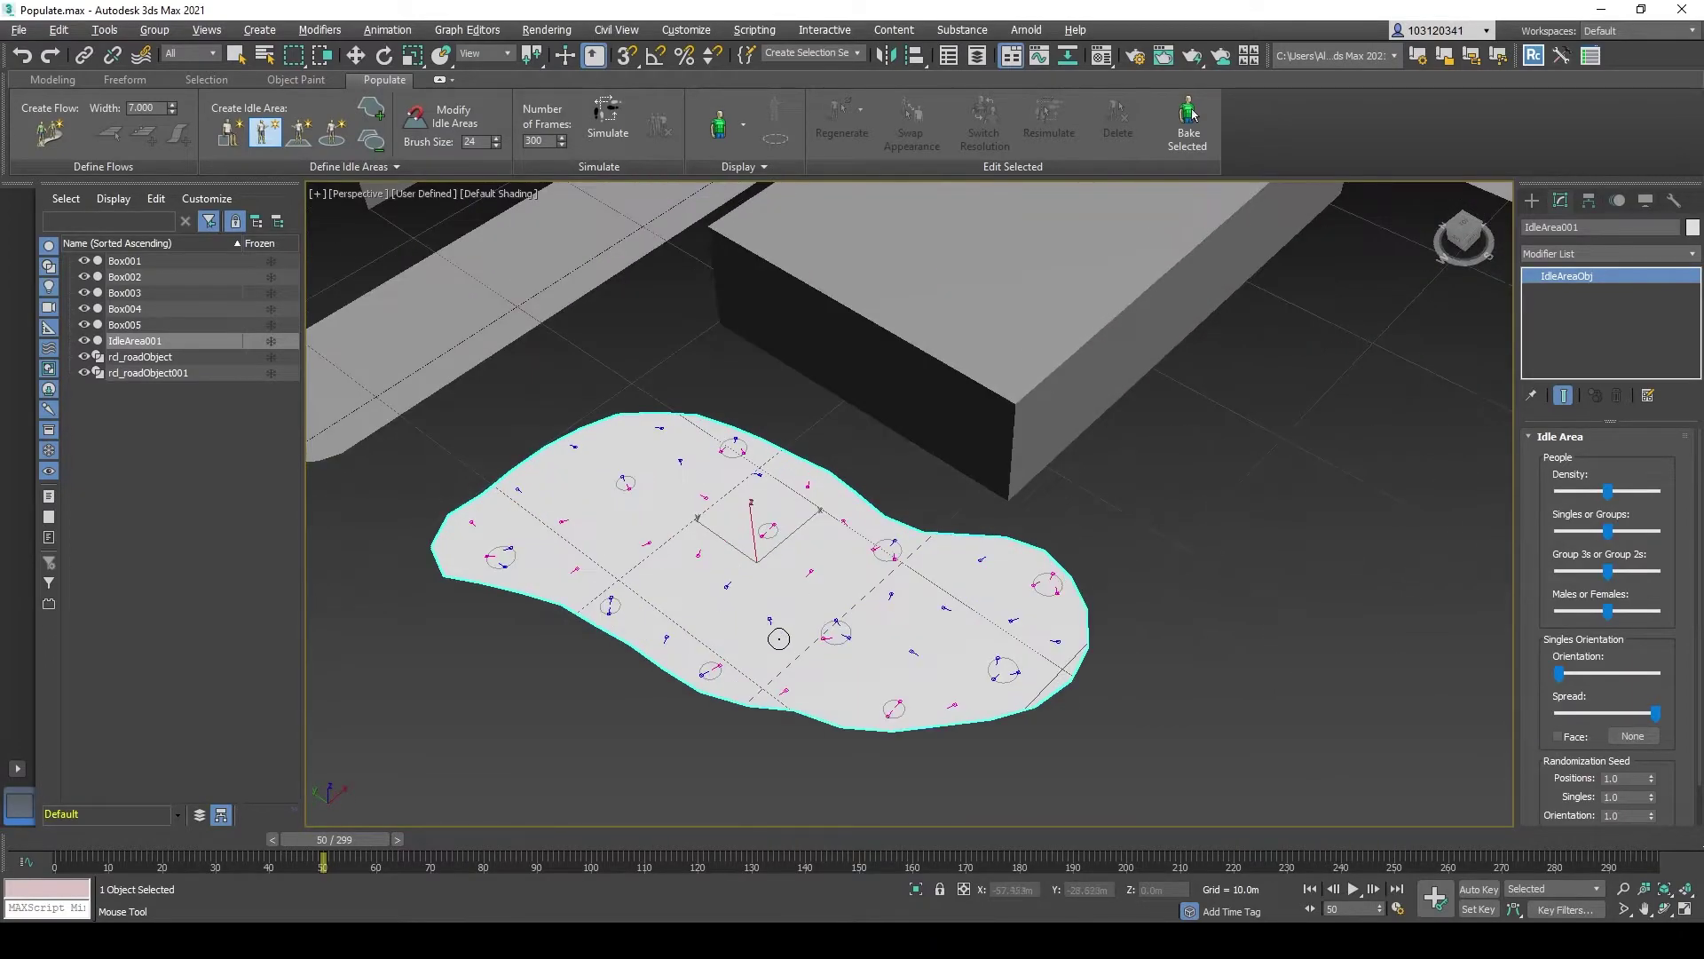
alt+middle_drag(779, 638, 771, 630)
scroll(667, 530, up, 3)
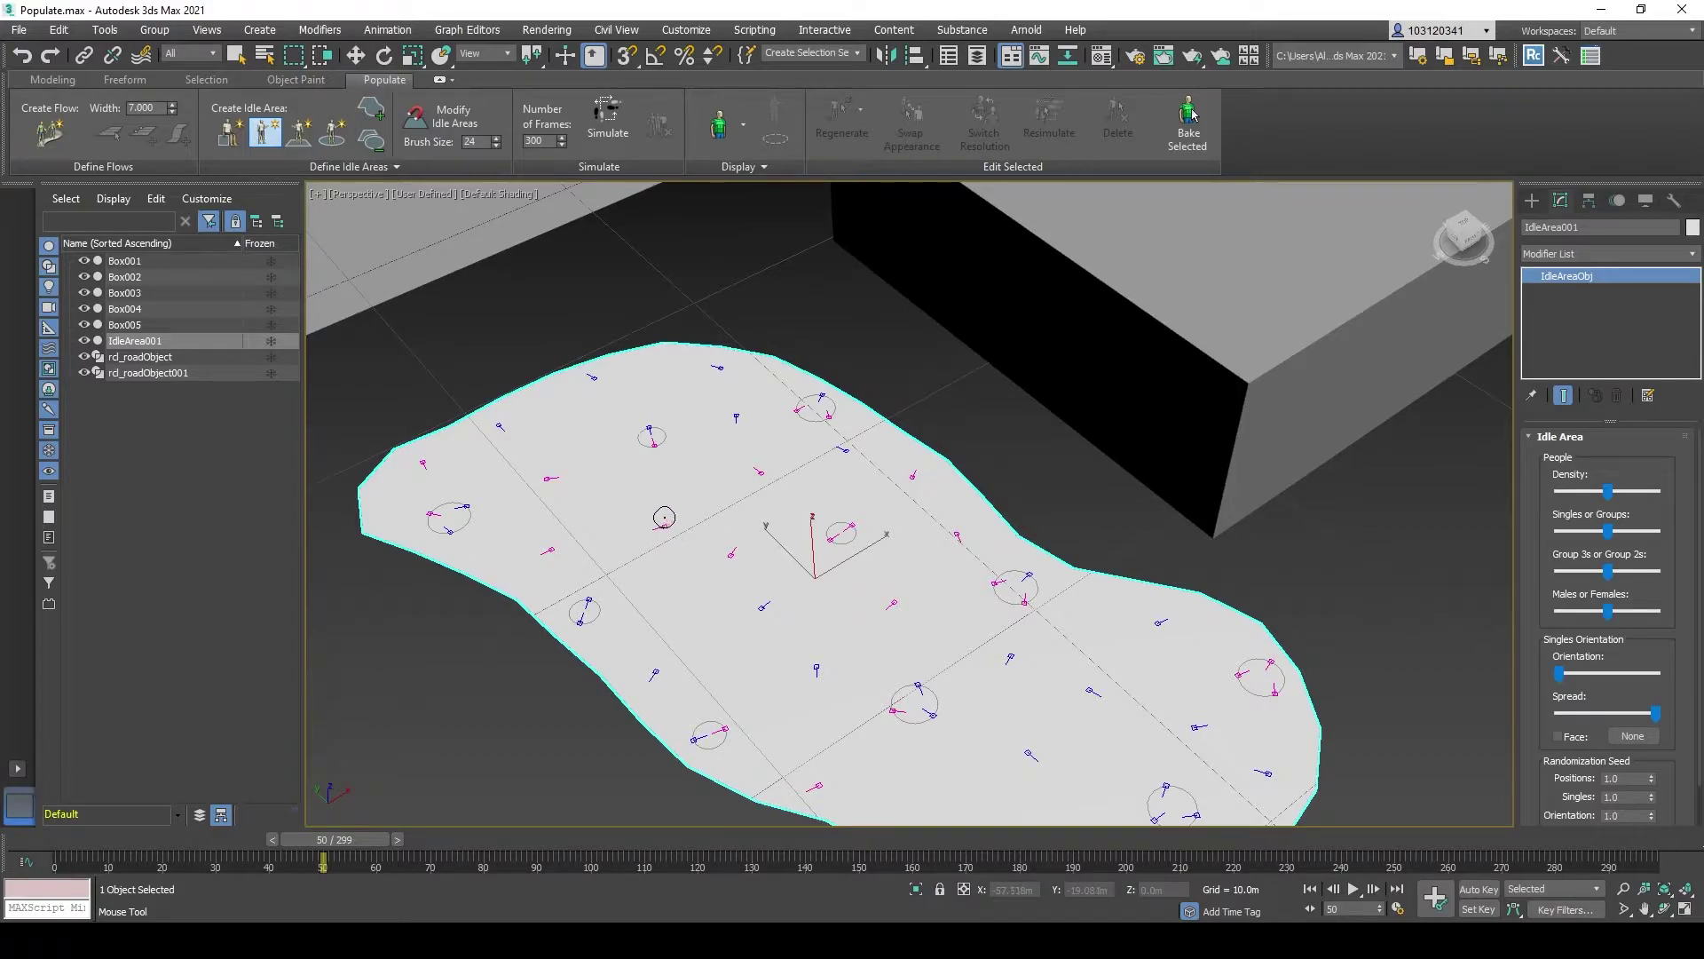
scroll(881, 556, down, 4)
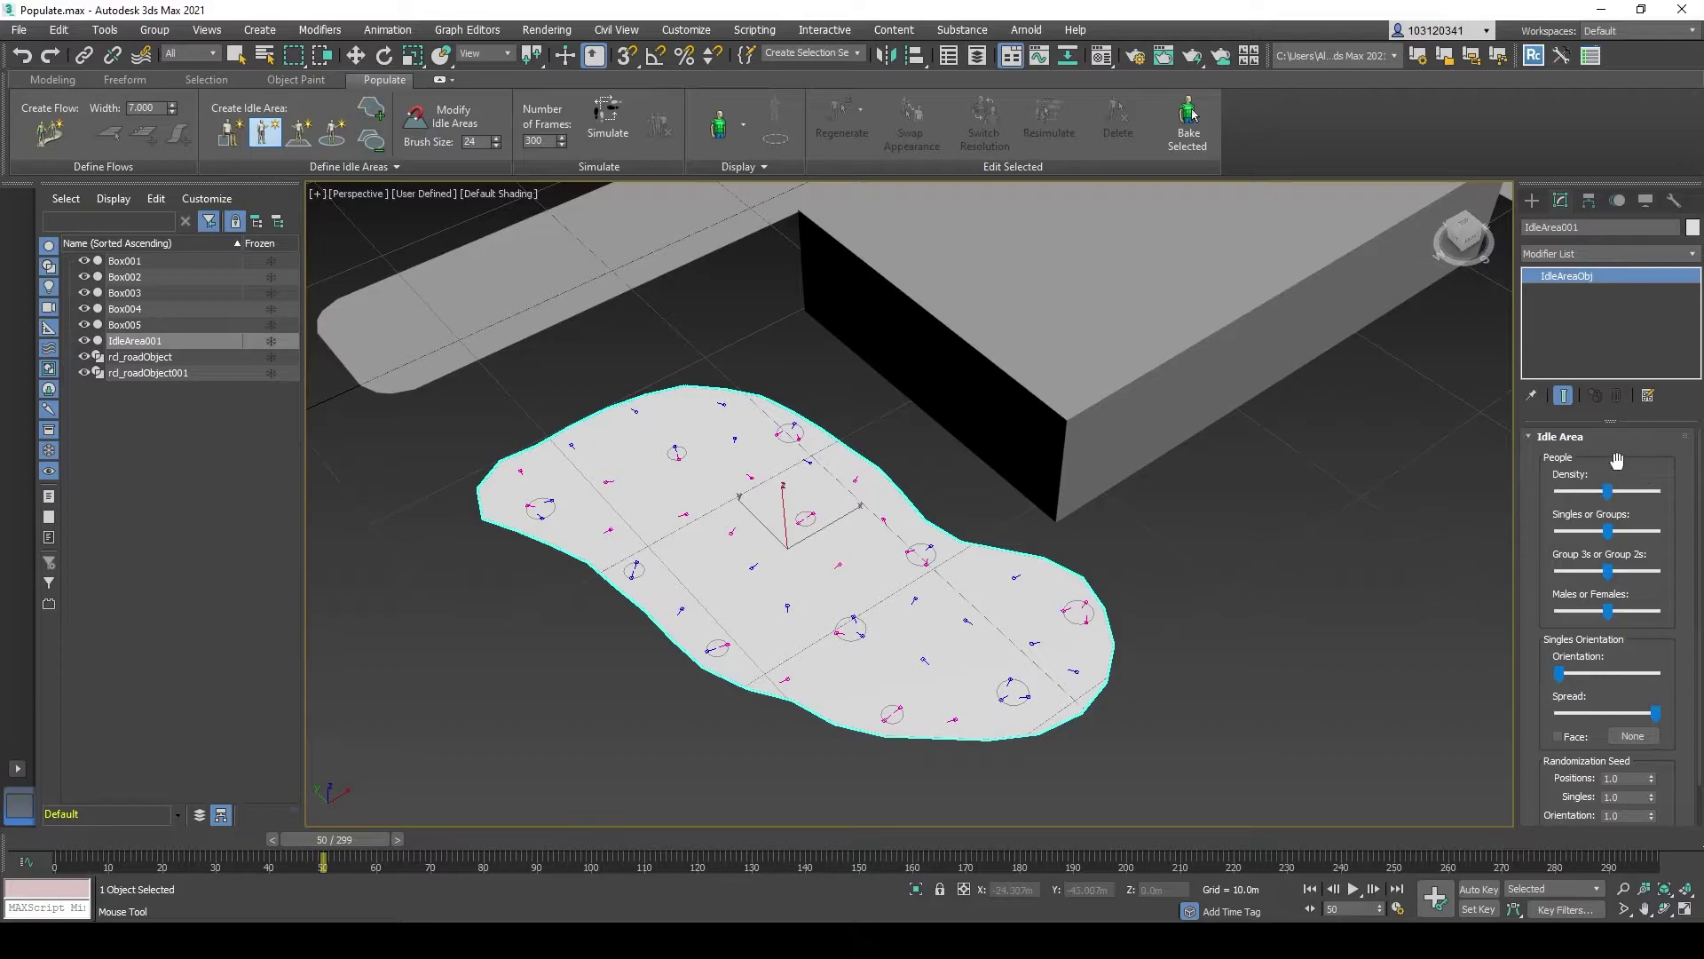
drag(1608, 498, 1589, 583)
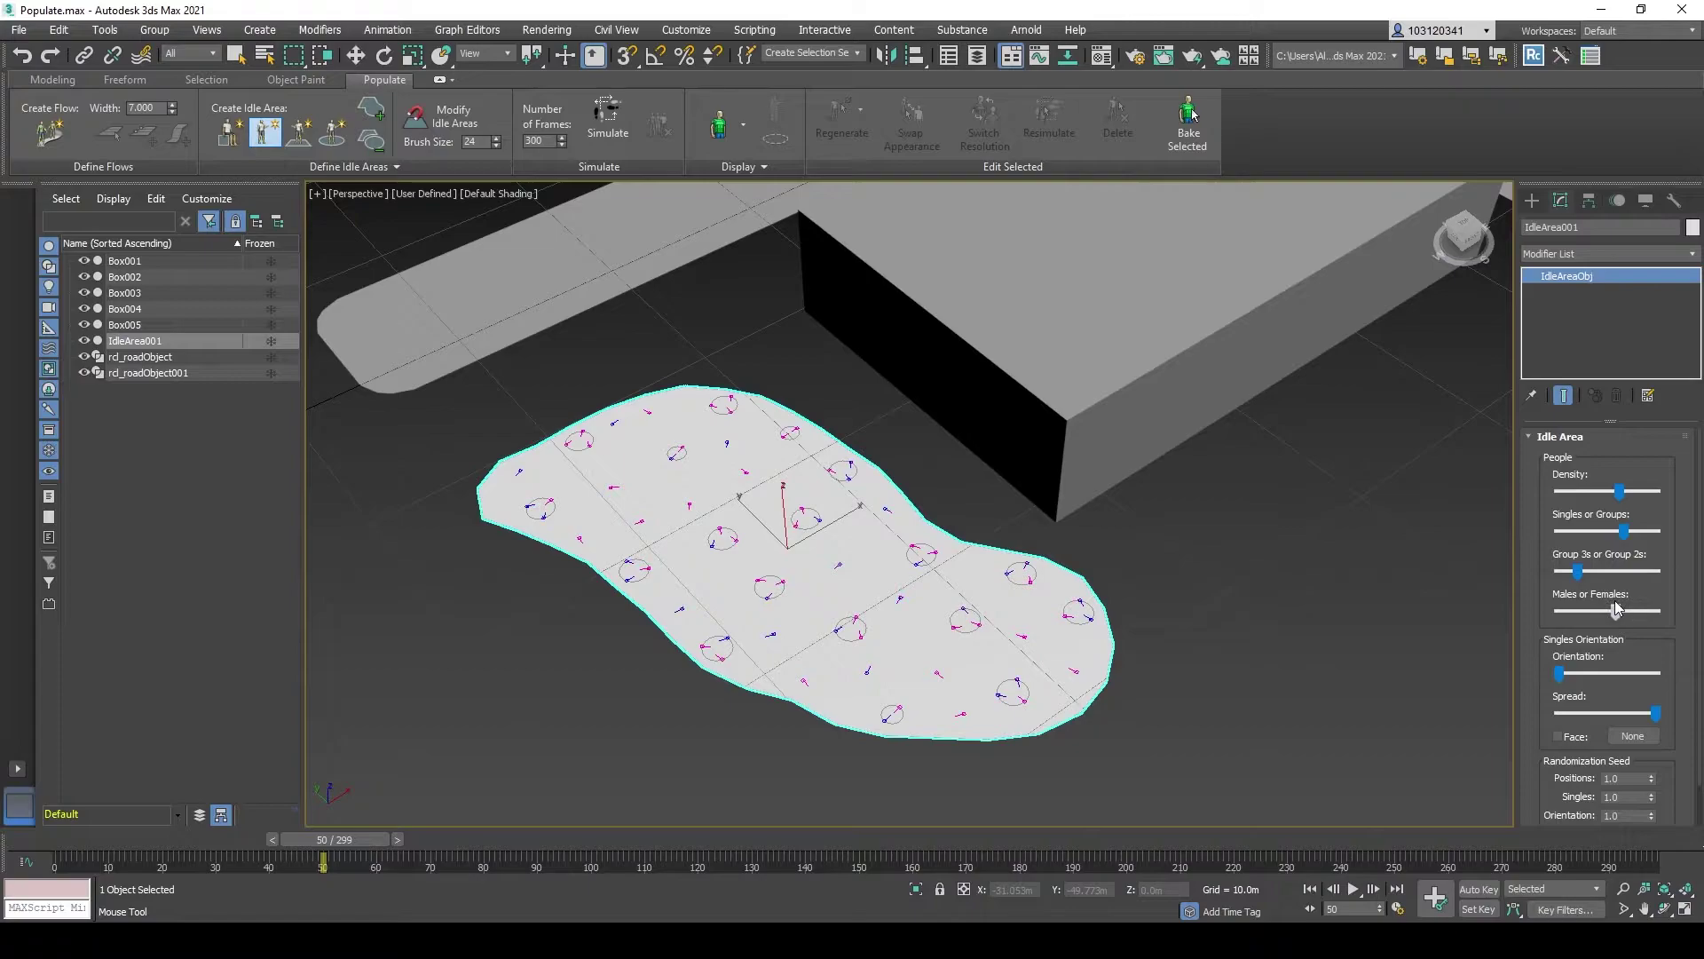
Step: Adjust the singles' Orientation and Spread to slightly past the middle, and set the Positions randomization seed to 19
scroll(1559, 594, down, 2)
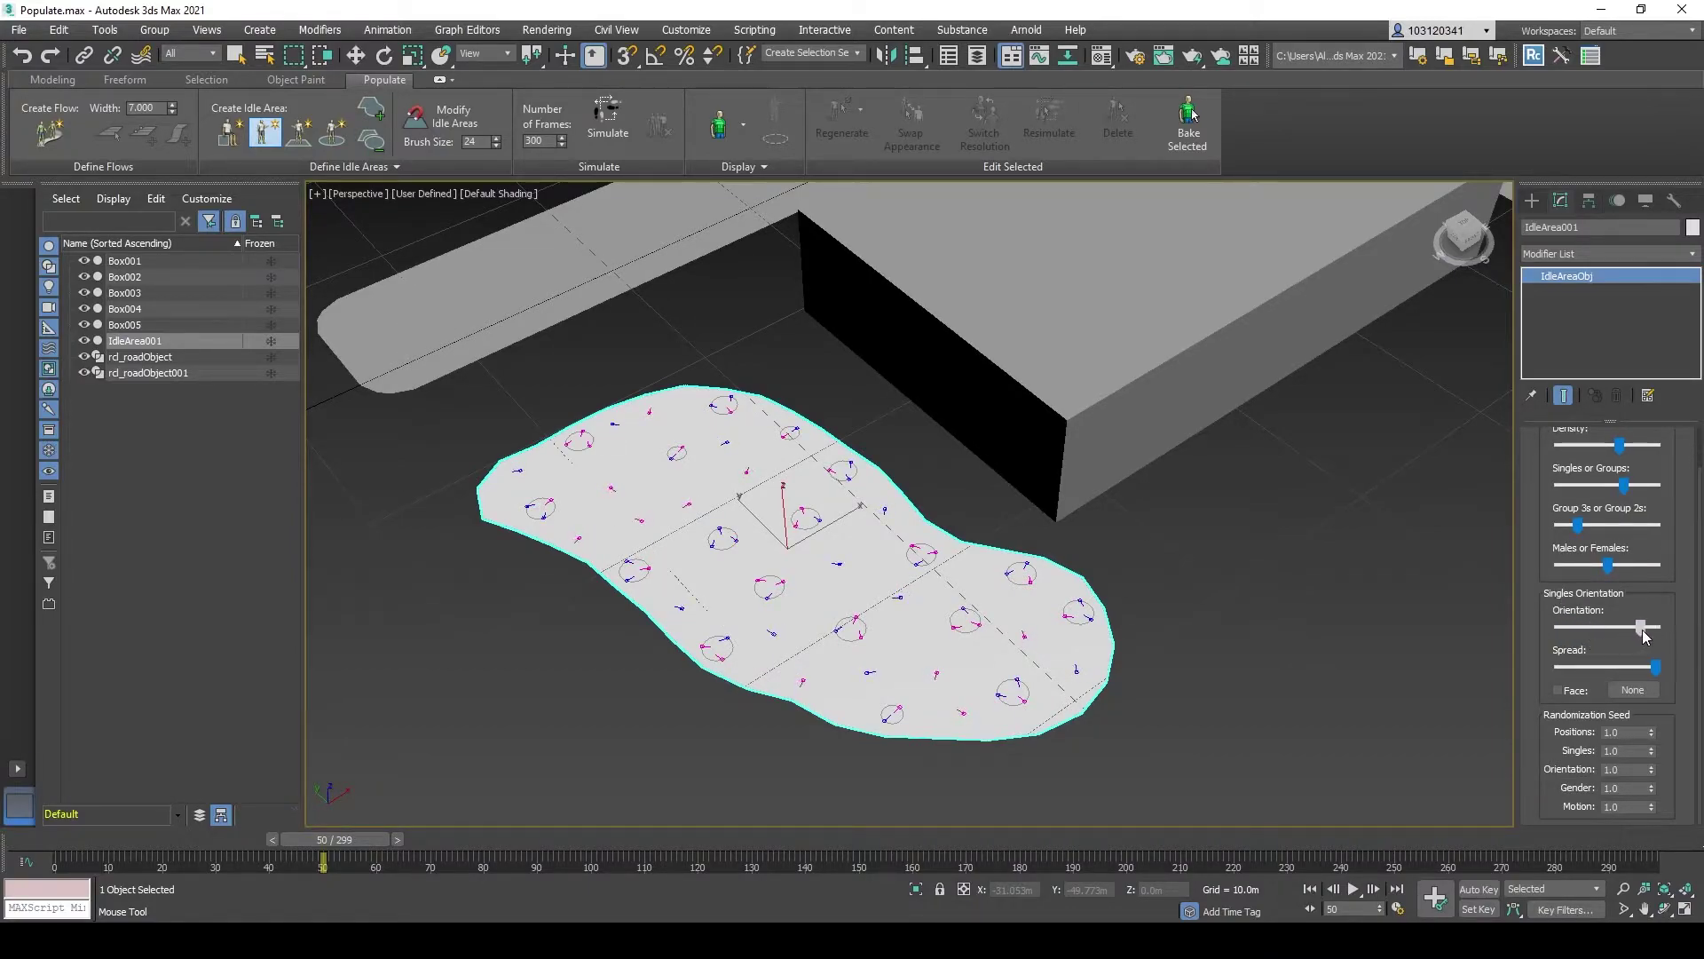
drag(1656, 632, 1643, 630)
drag(1556, 679, 1578, 676)
drag(1652, 744, 1661, 721)
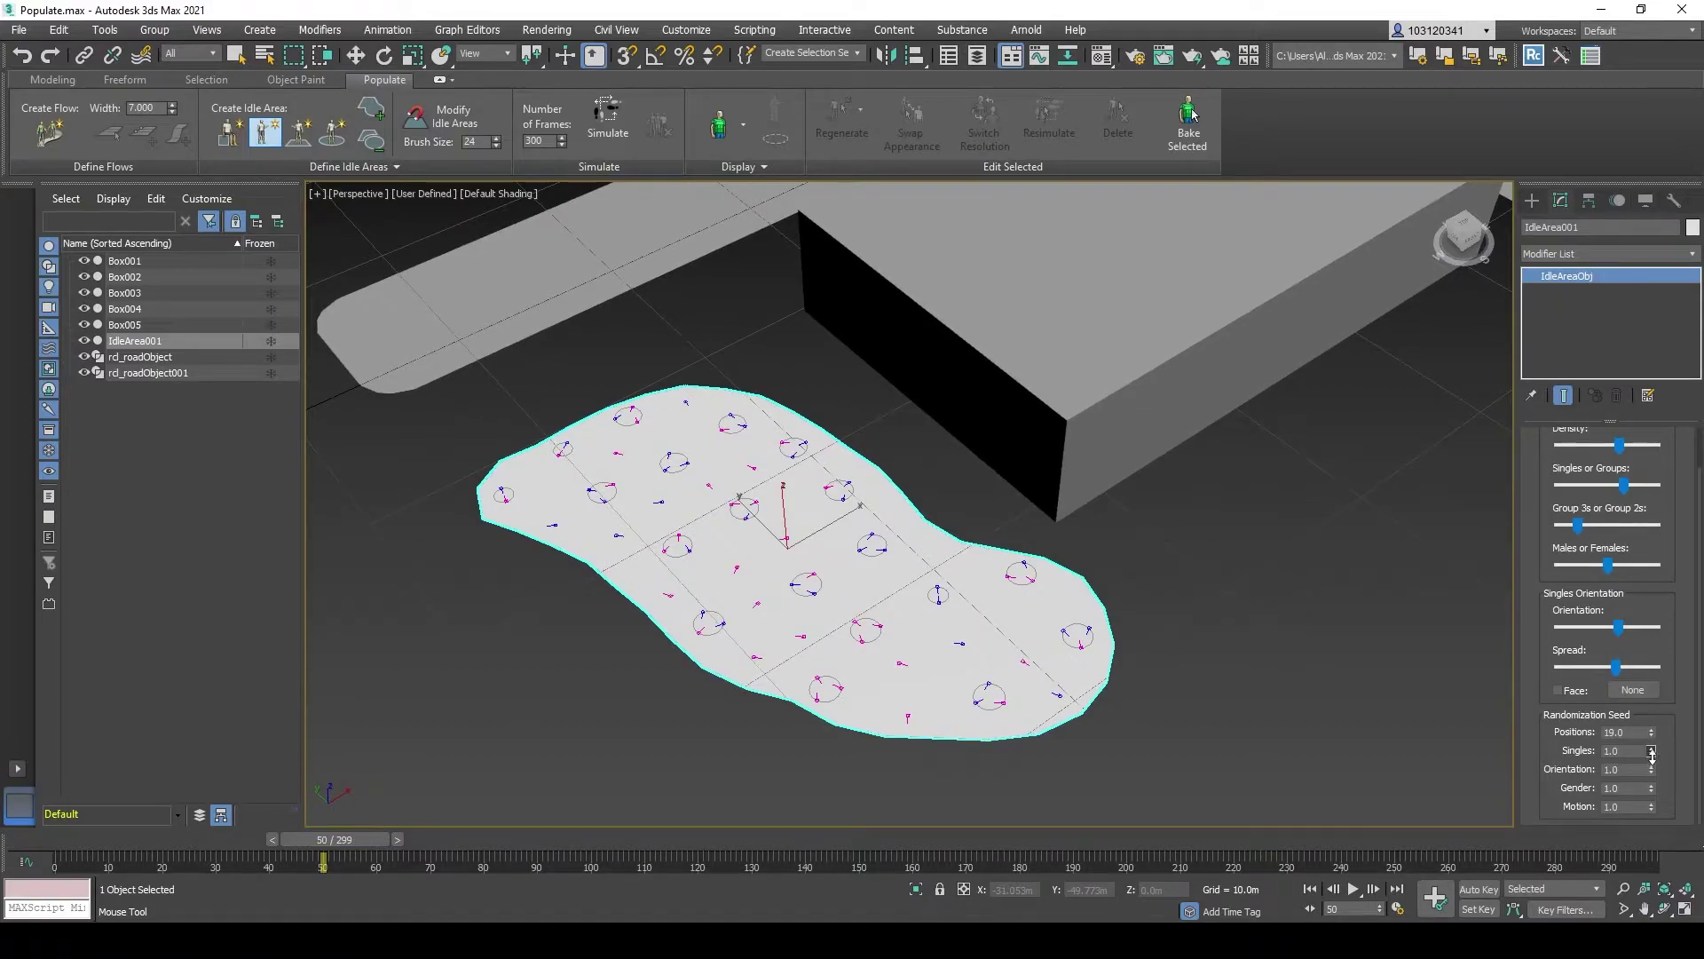
Step: Set the idle area's randomization seeds to 13 for Singles, 10 for Orientation, 13 for Gender and 15 for Motion
drag(1651, 754, 1649, 751)
scroll(685, 464, down, 4)
middle_drag(703, 492, 848, 565)
scroll(848, 564, up, 5)
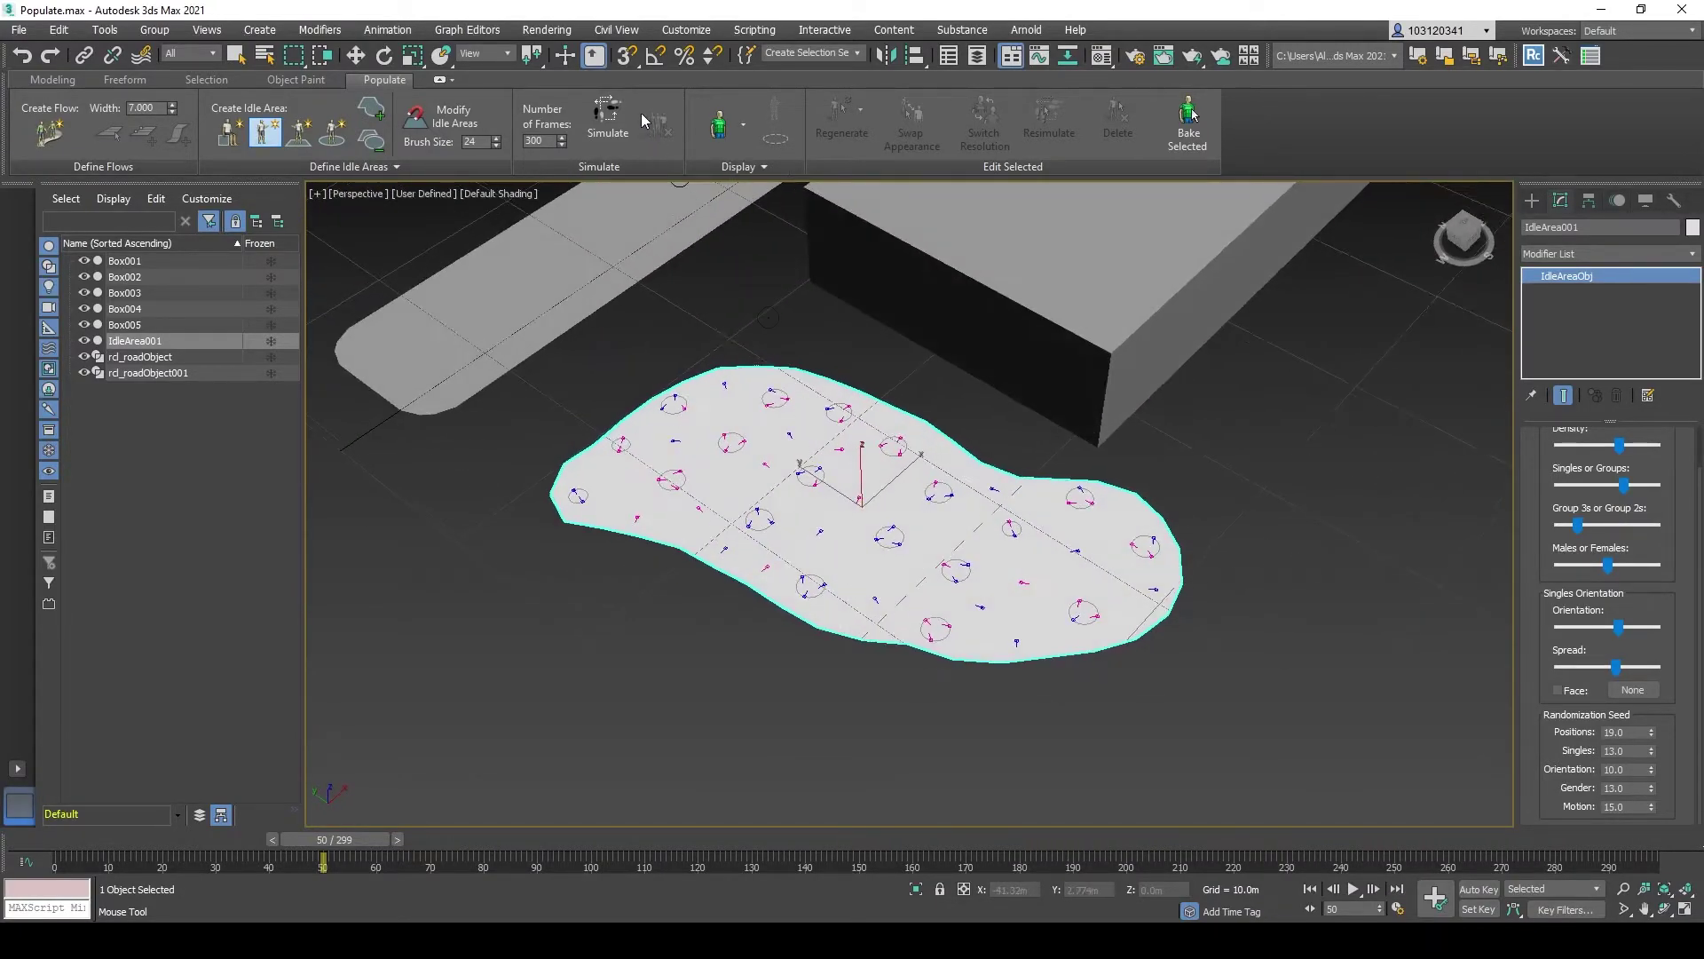
Step: Simulate the idle area's crowd over 300 frames, inspect the people up close and scrub the animation to frame 101
click(608, 129)
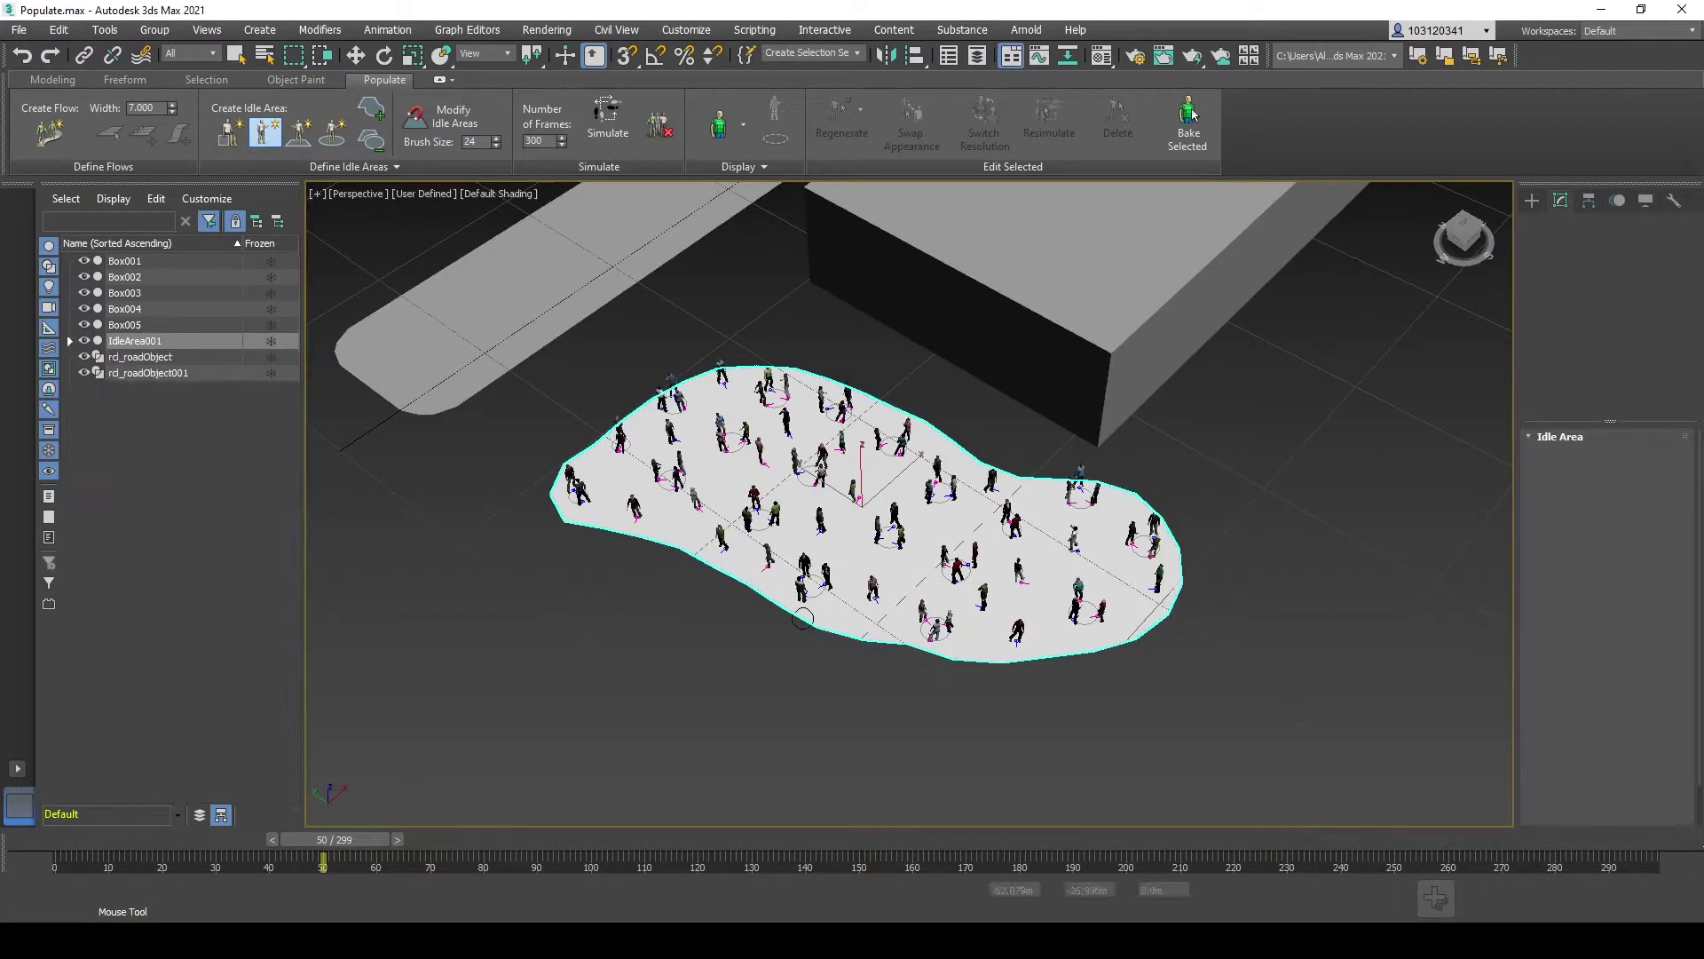
alt+middle_drag(924, 555, 860, 541)
scroll(860, 540, up, 2)
alt+middle_drag(976, 603, 959, 565)
scroll(957, 564, up, 2)
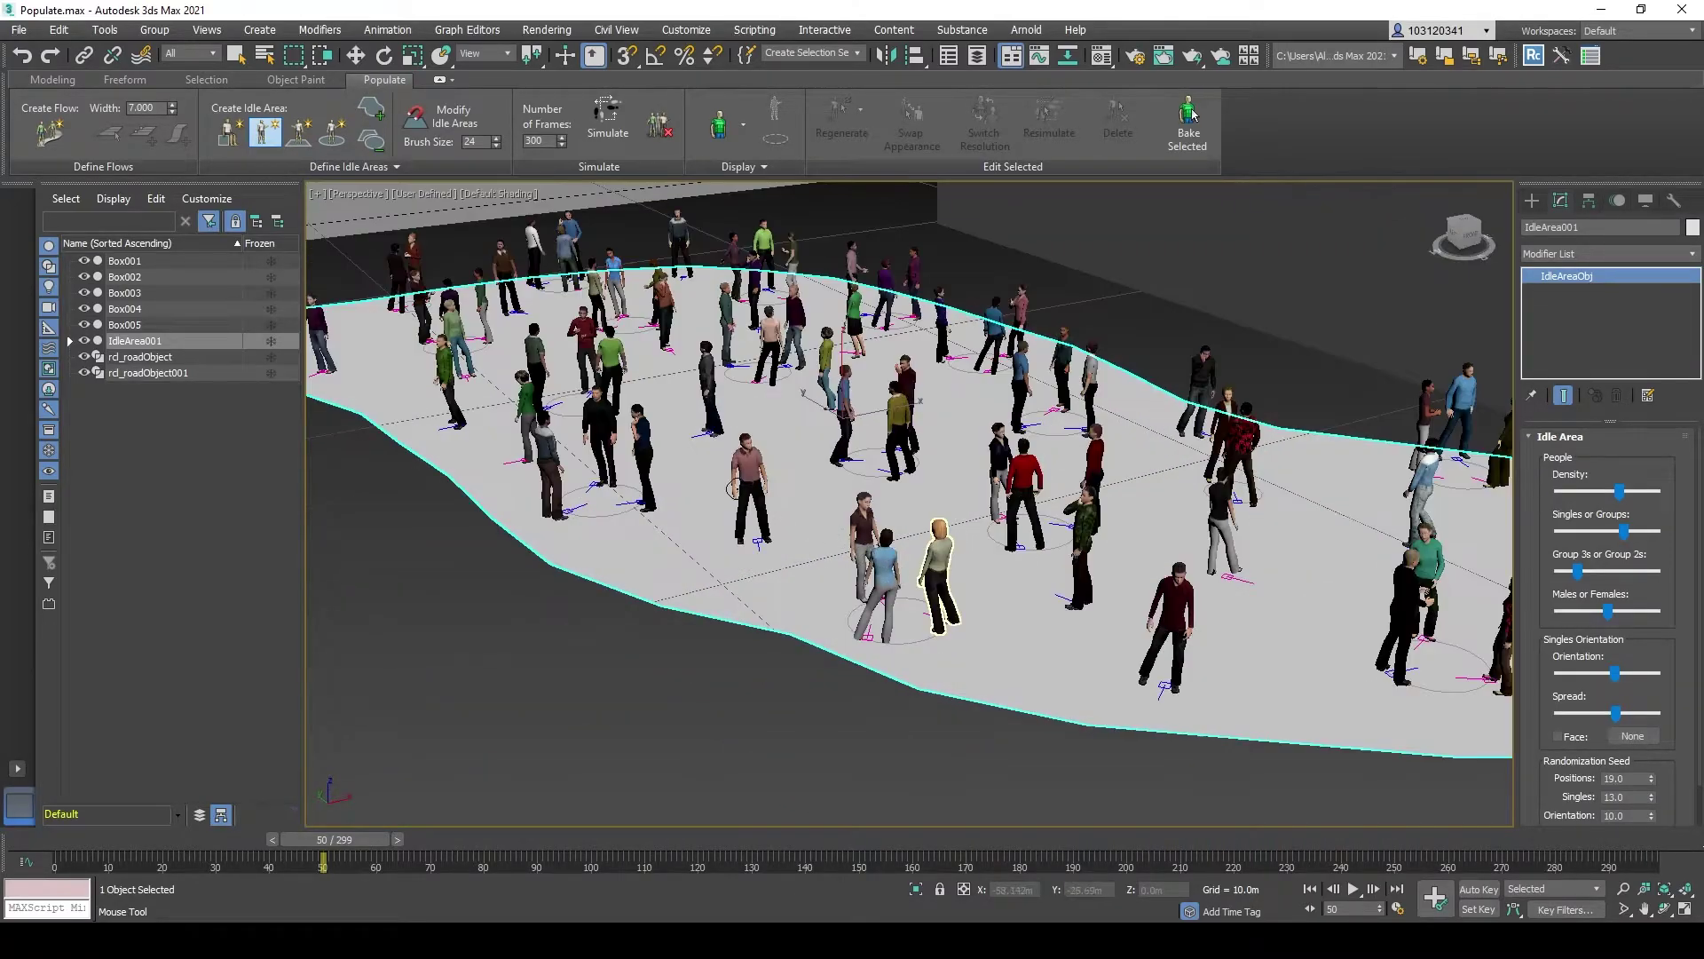
alt+middle_drag(733, 490, 950, 423)
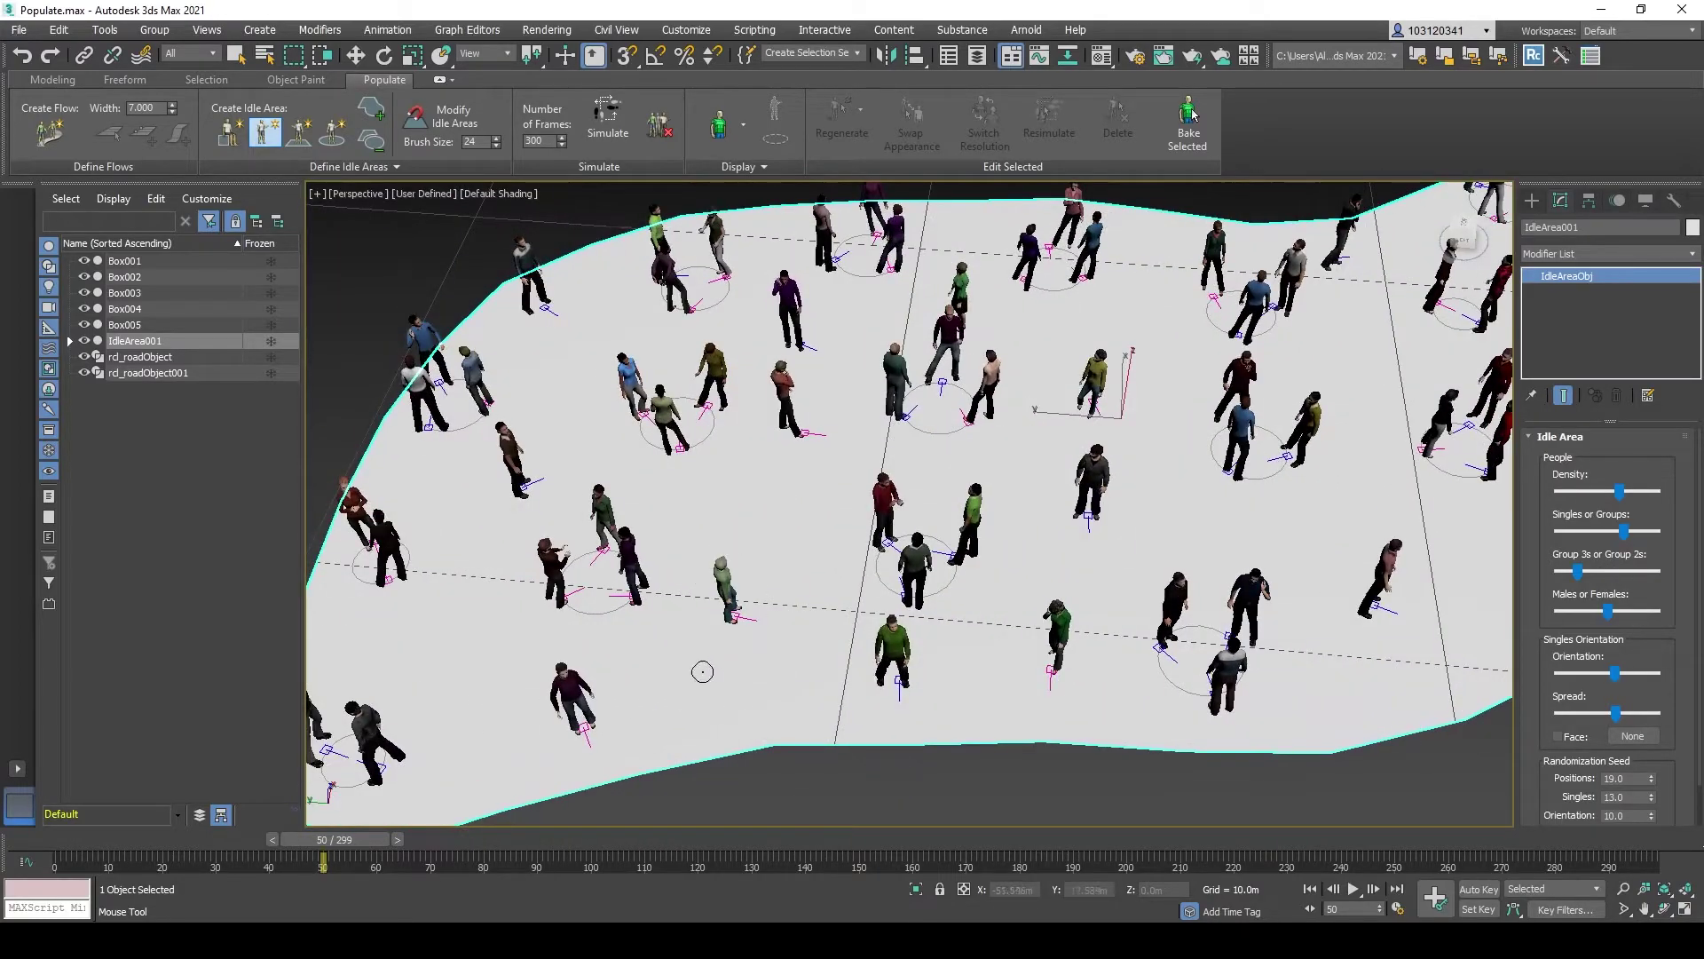
alt+middle_drag(703, 671, 774, 611)
drag(377, 844, 668, 538)
scroll(668, 538, down, 1)
scroll(668, 538, down, 4)
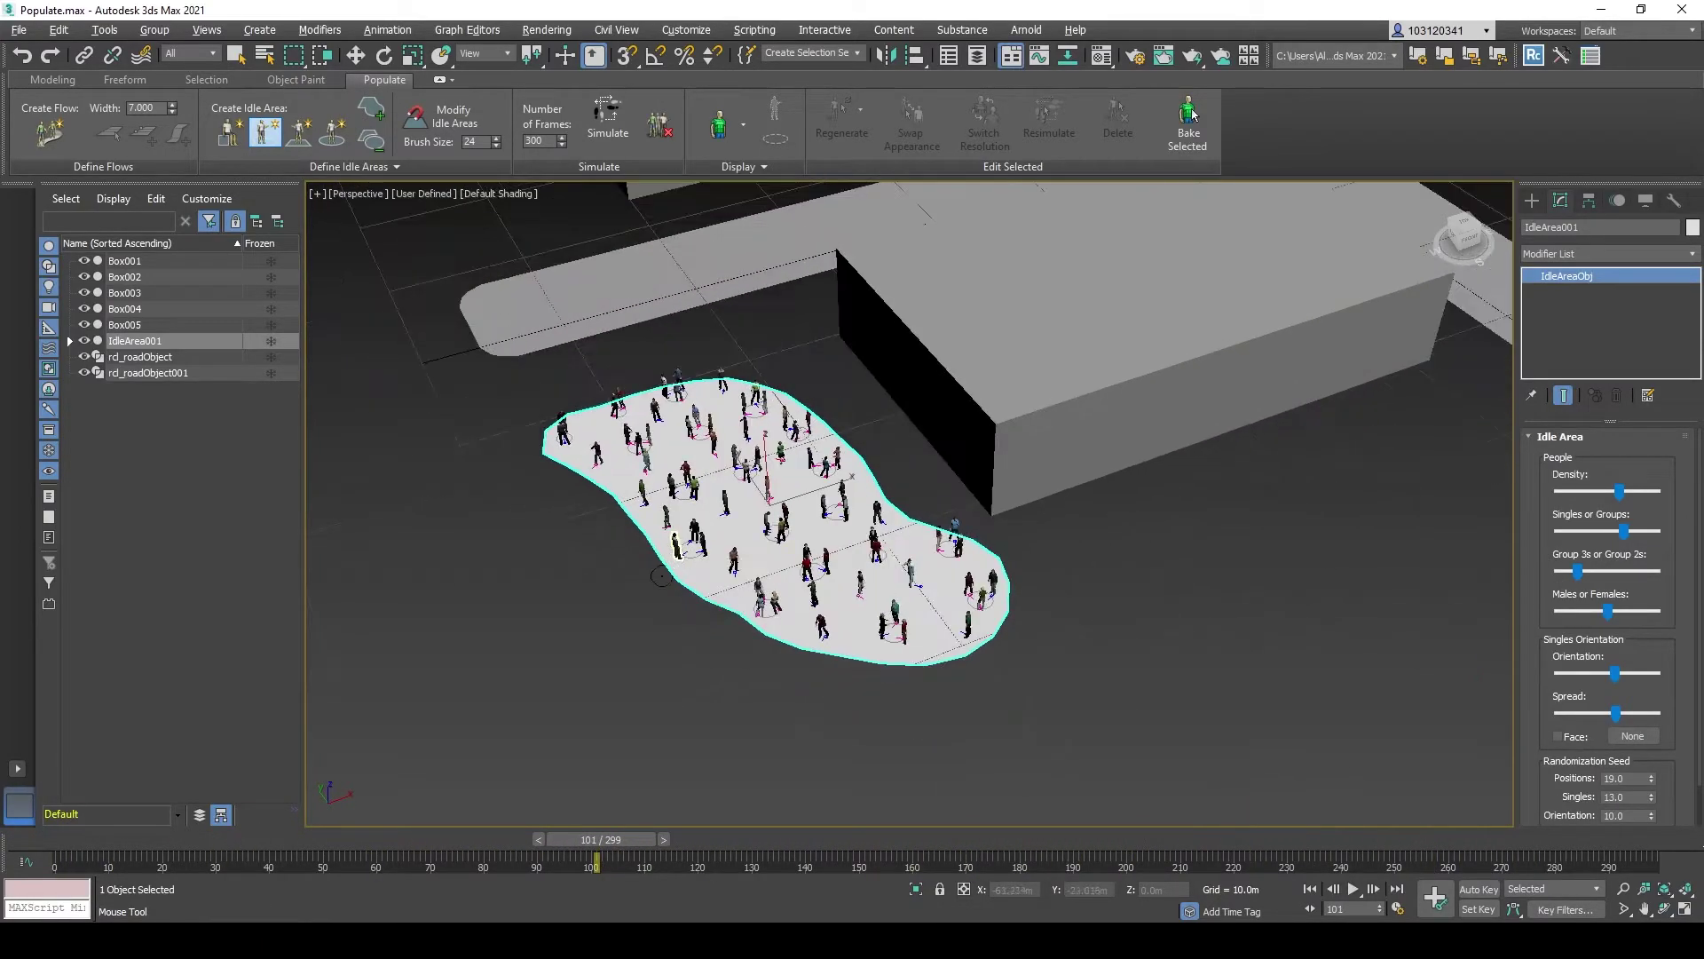
Step: Leave idle area creation and try Bake Selected on the idle area's simulated crowd
alt+middle_drag(667, 538, 799, 462)
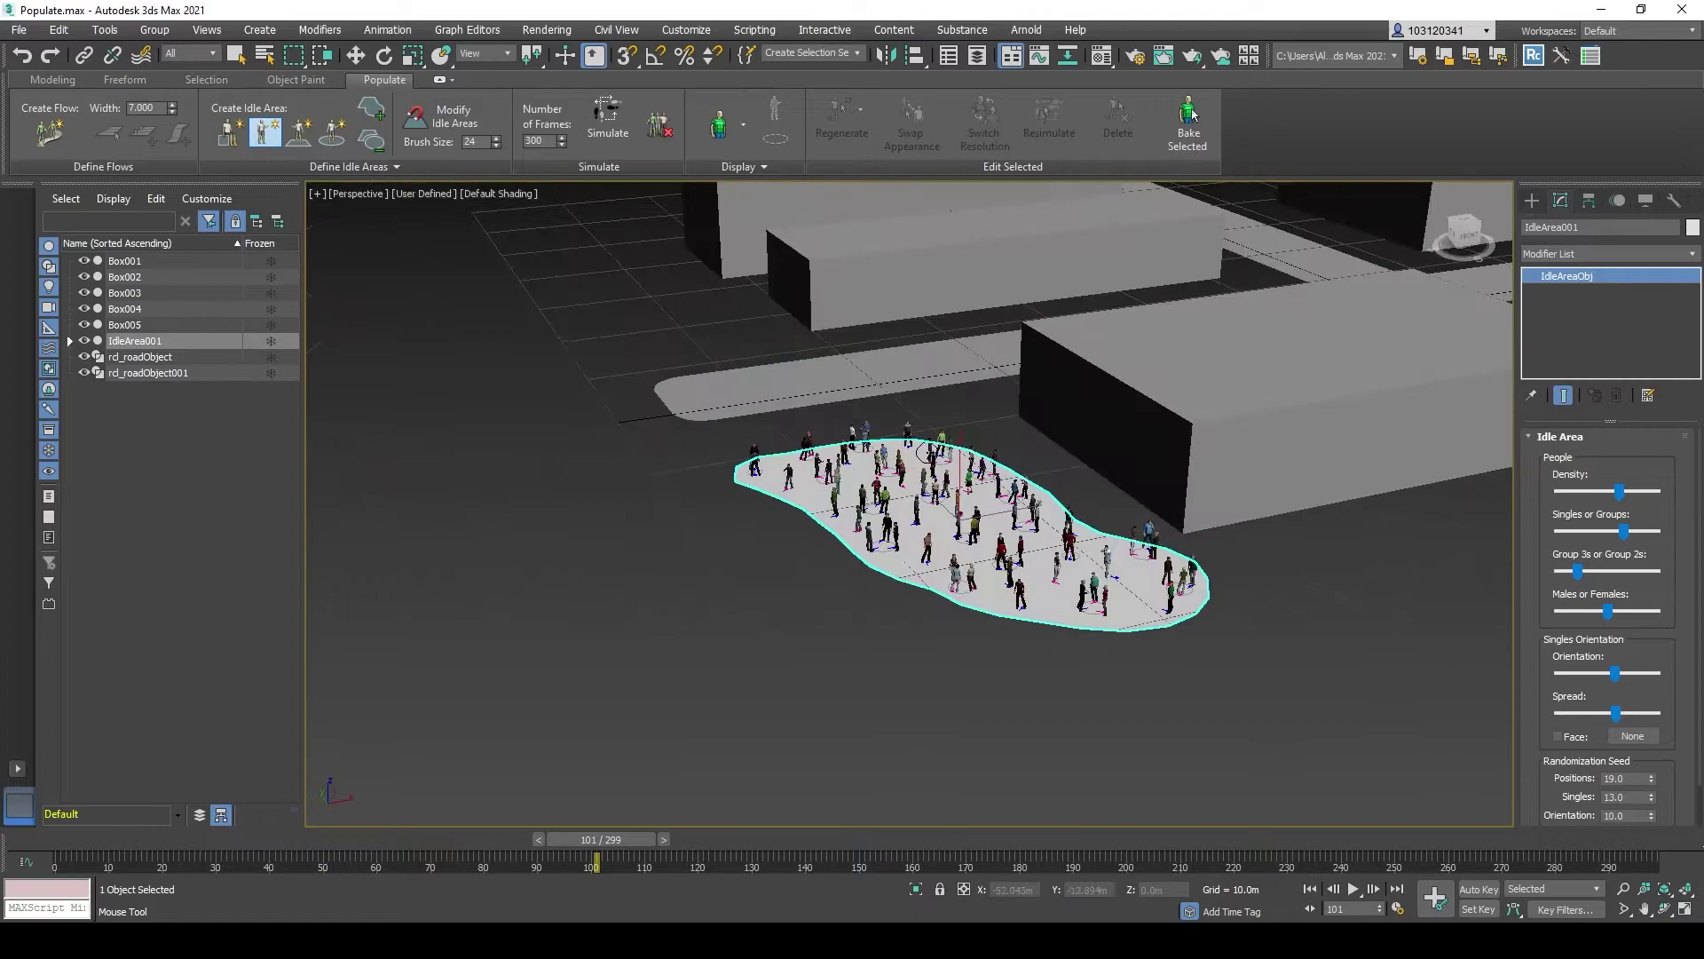
scroll(763, 577, down, 3)
alt+middle_drag(852, 551, 925, 565)
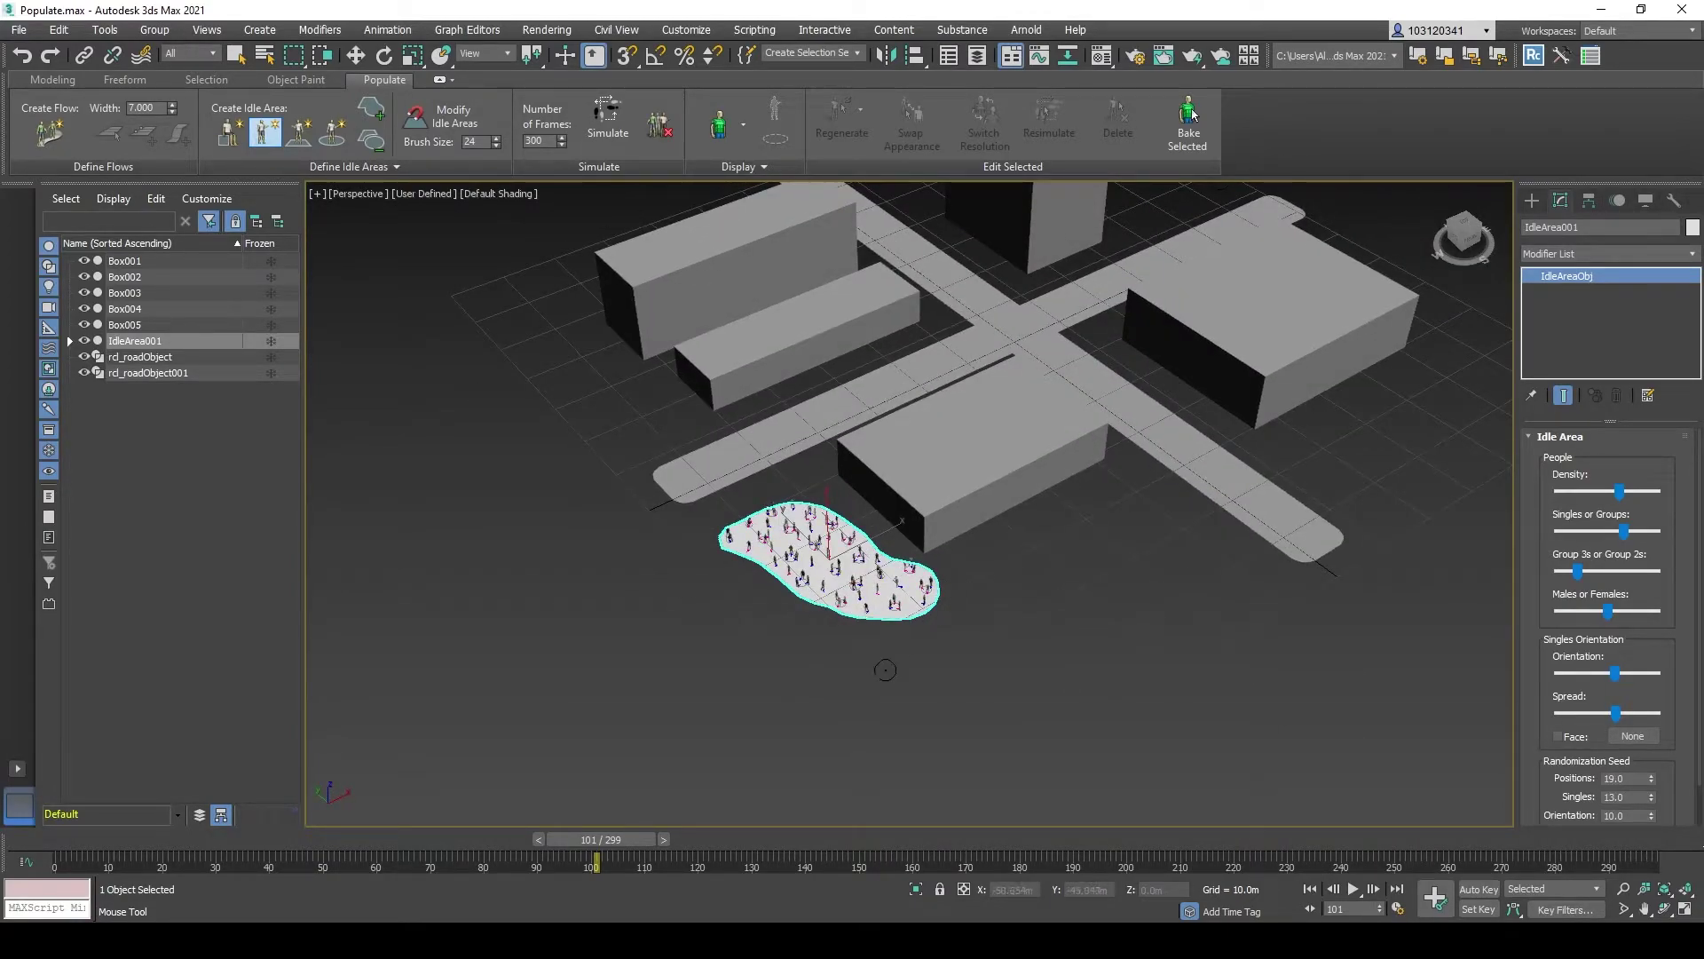
right_click(1017, 629)
scroll(1012, 626, down, 3)
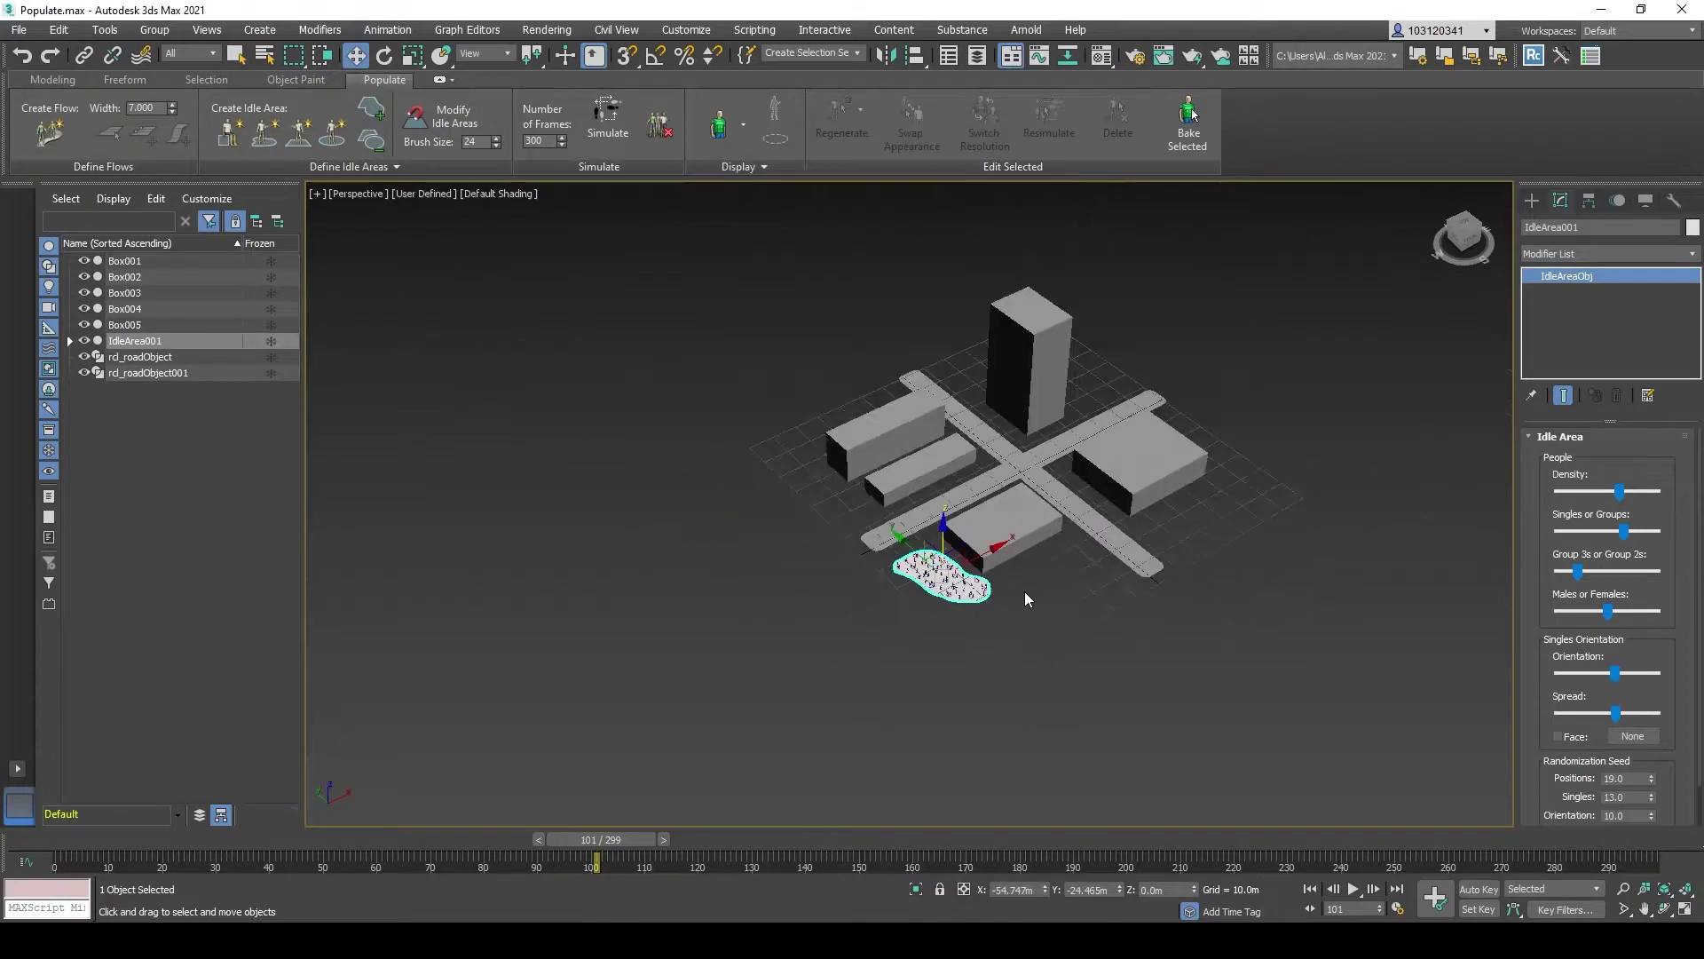
middle_drag(1025, 592, 937, 656)
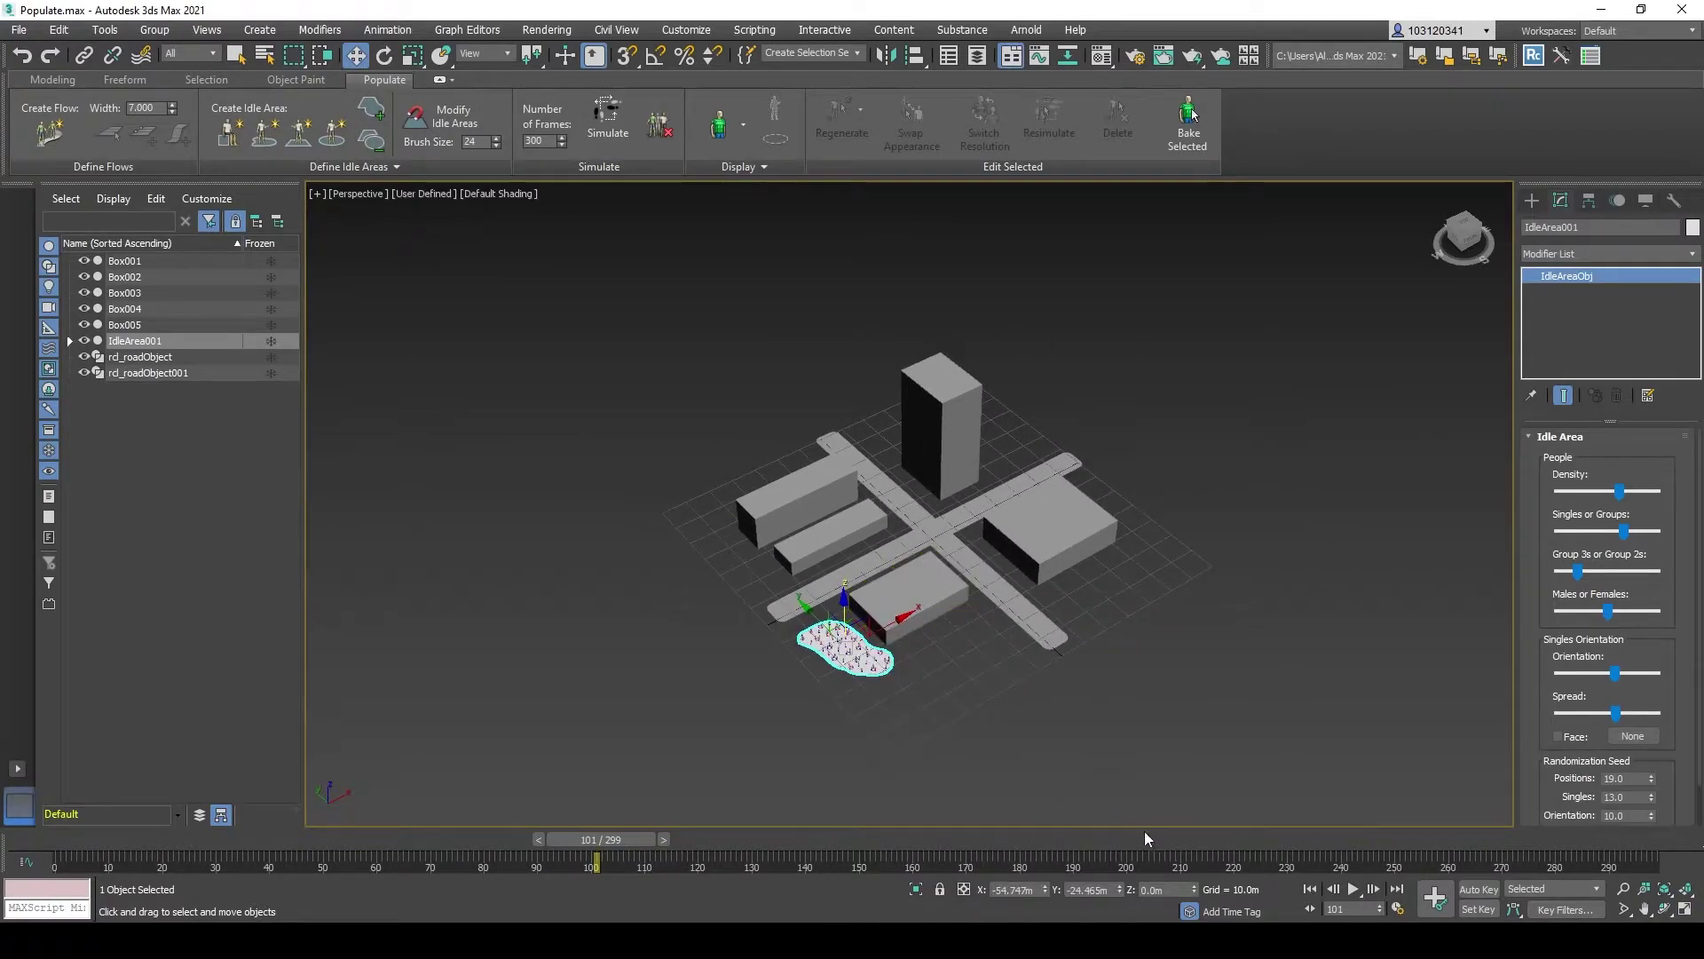
scroll(838, 561, up, 3)
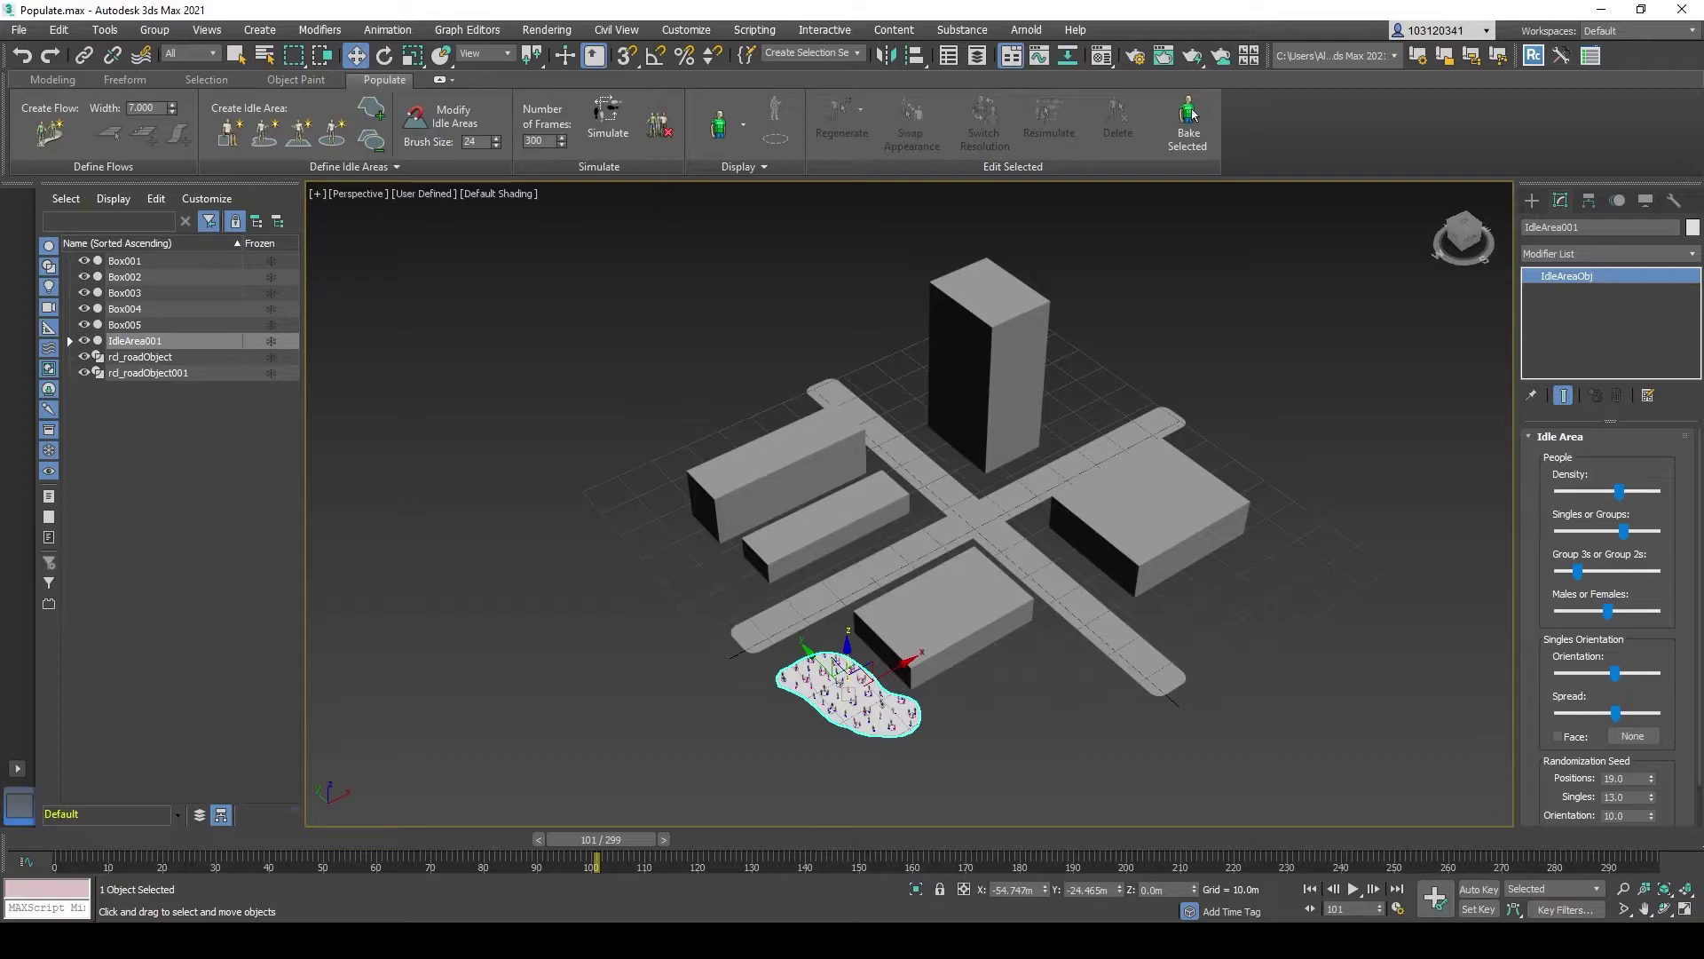
click(1189, 115)
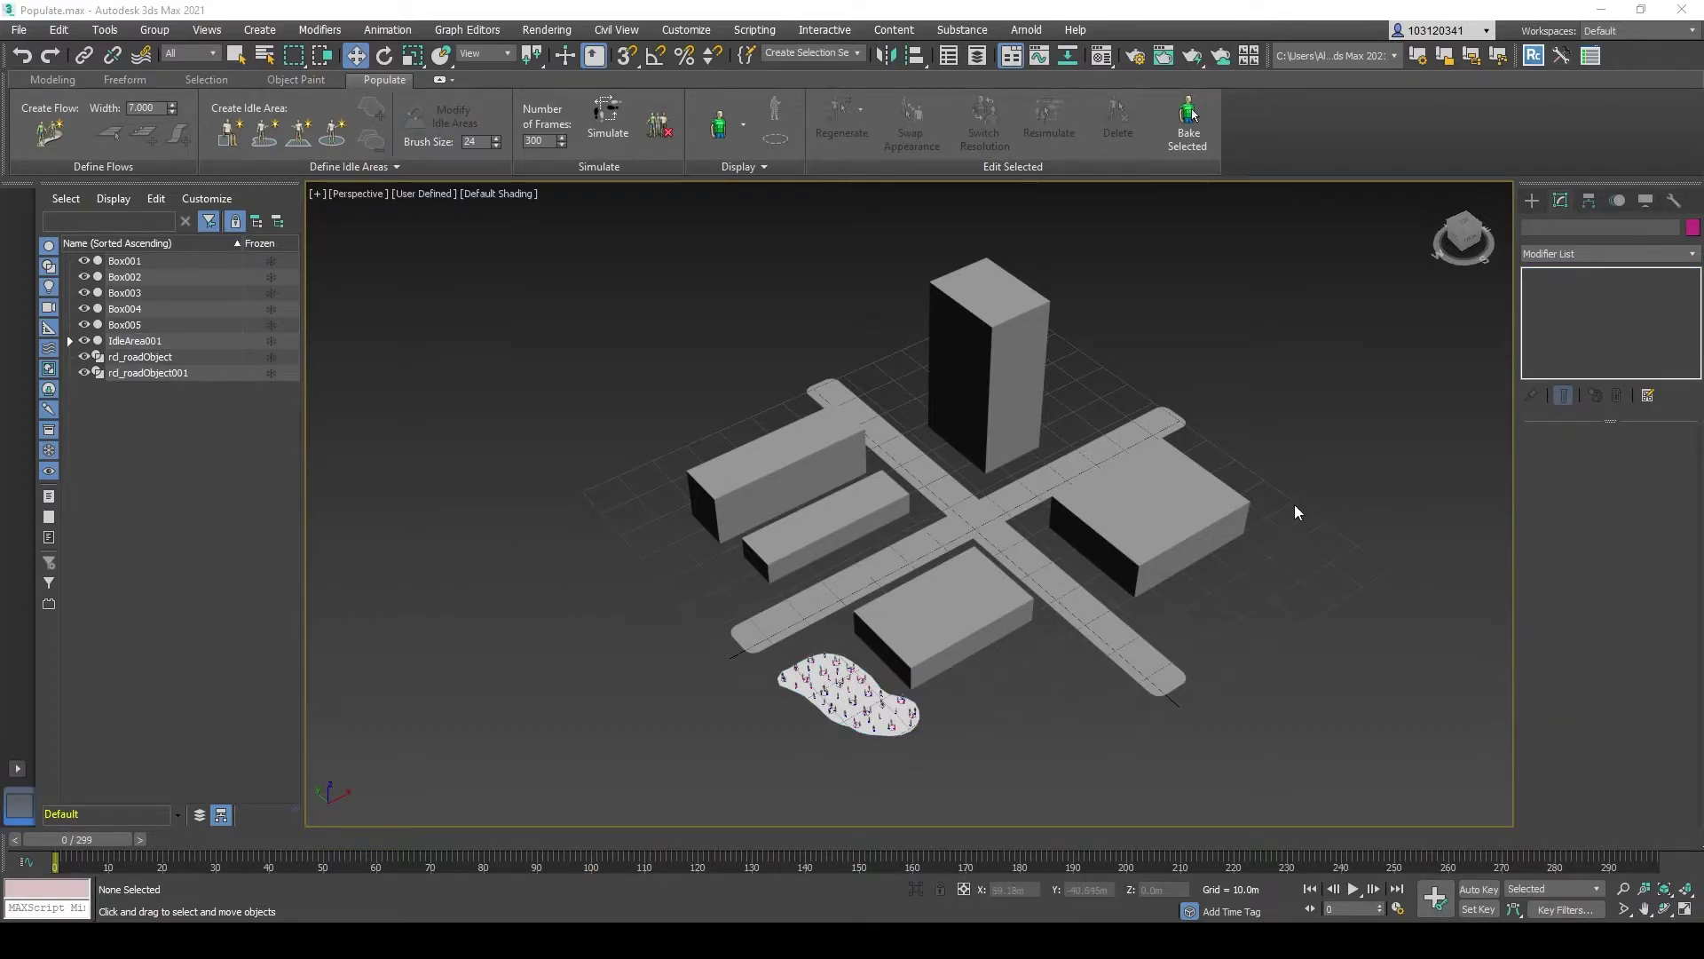
Step: Start a 7 m wide flow at the near road end and run it beside the low narrow box to the crossroads corner
scroll(1110, 675, up, 3)
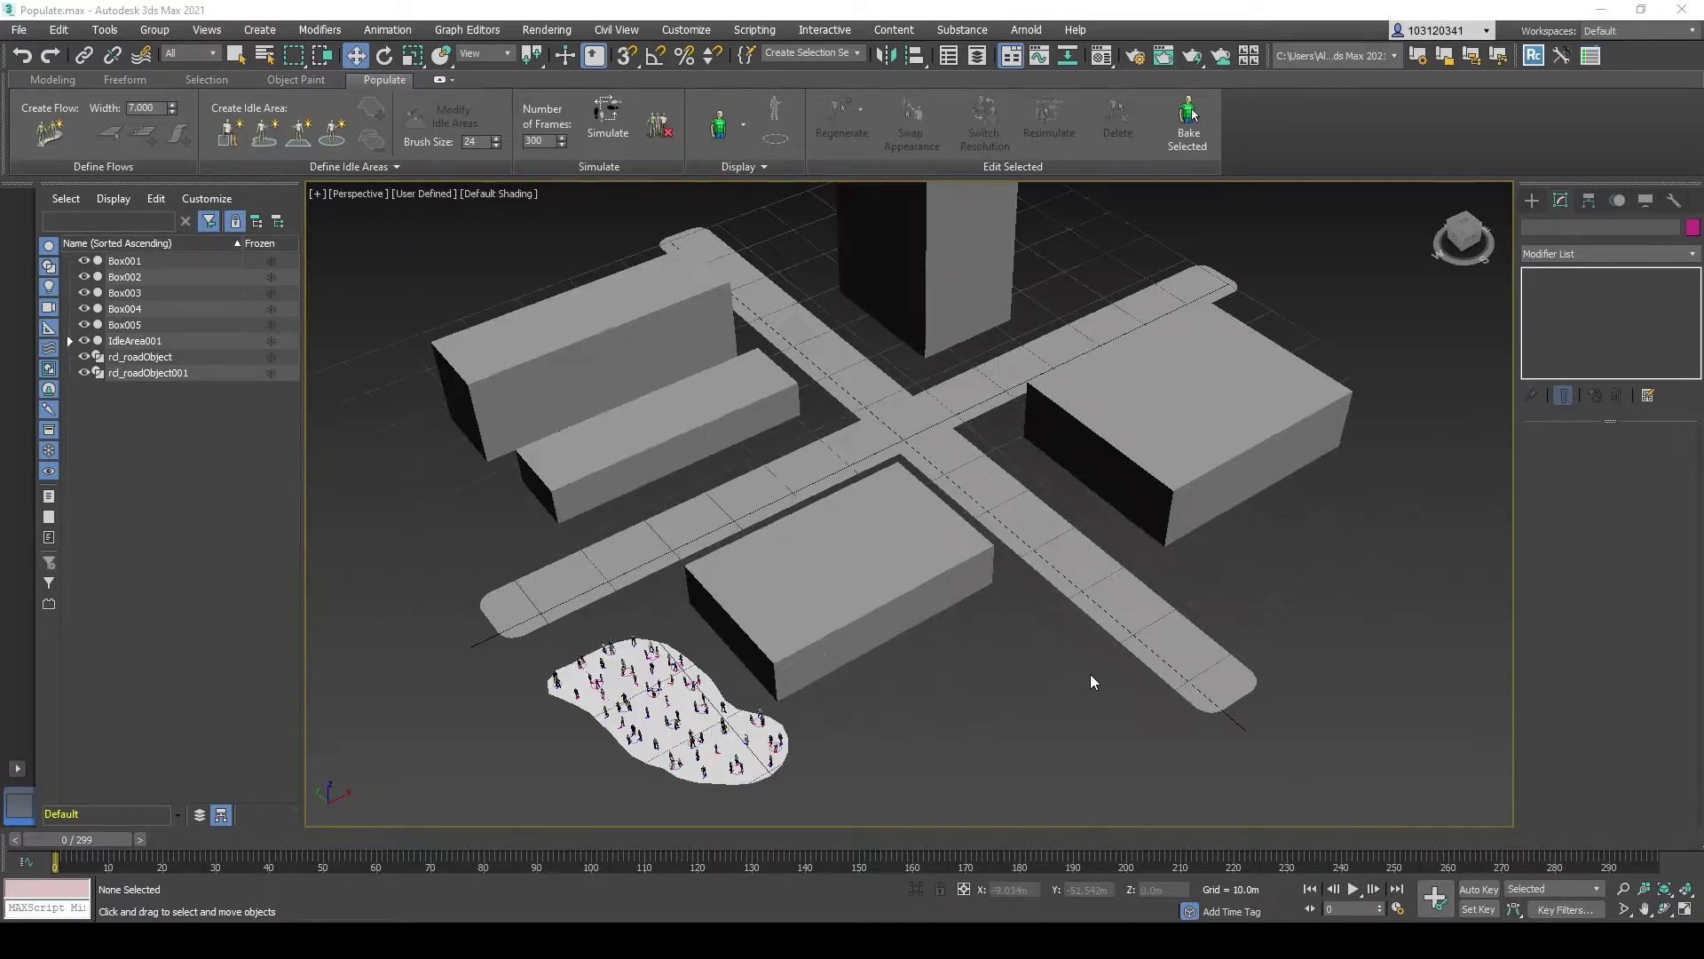
click(50, 131)
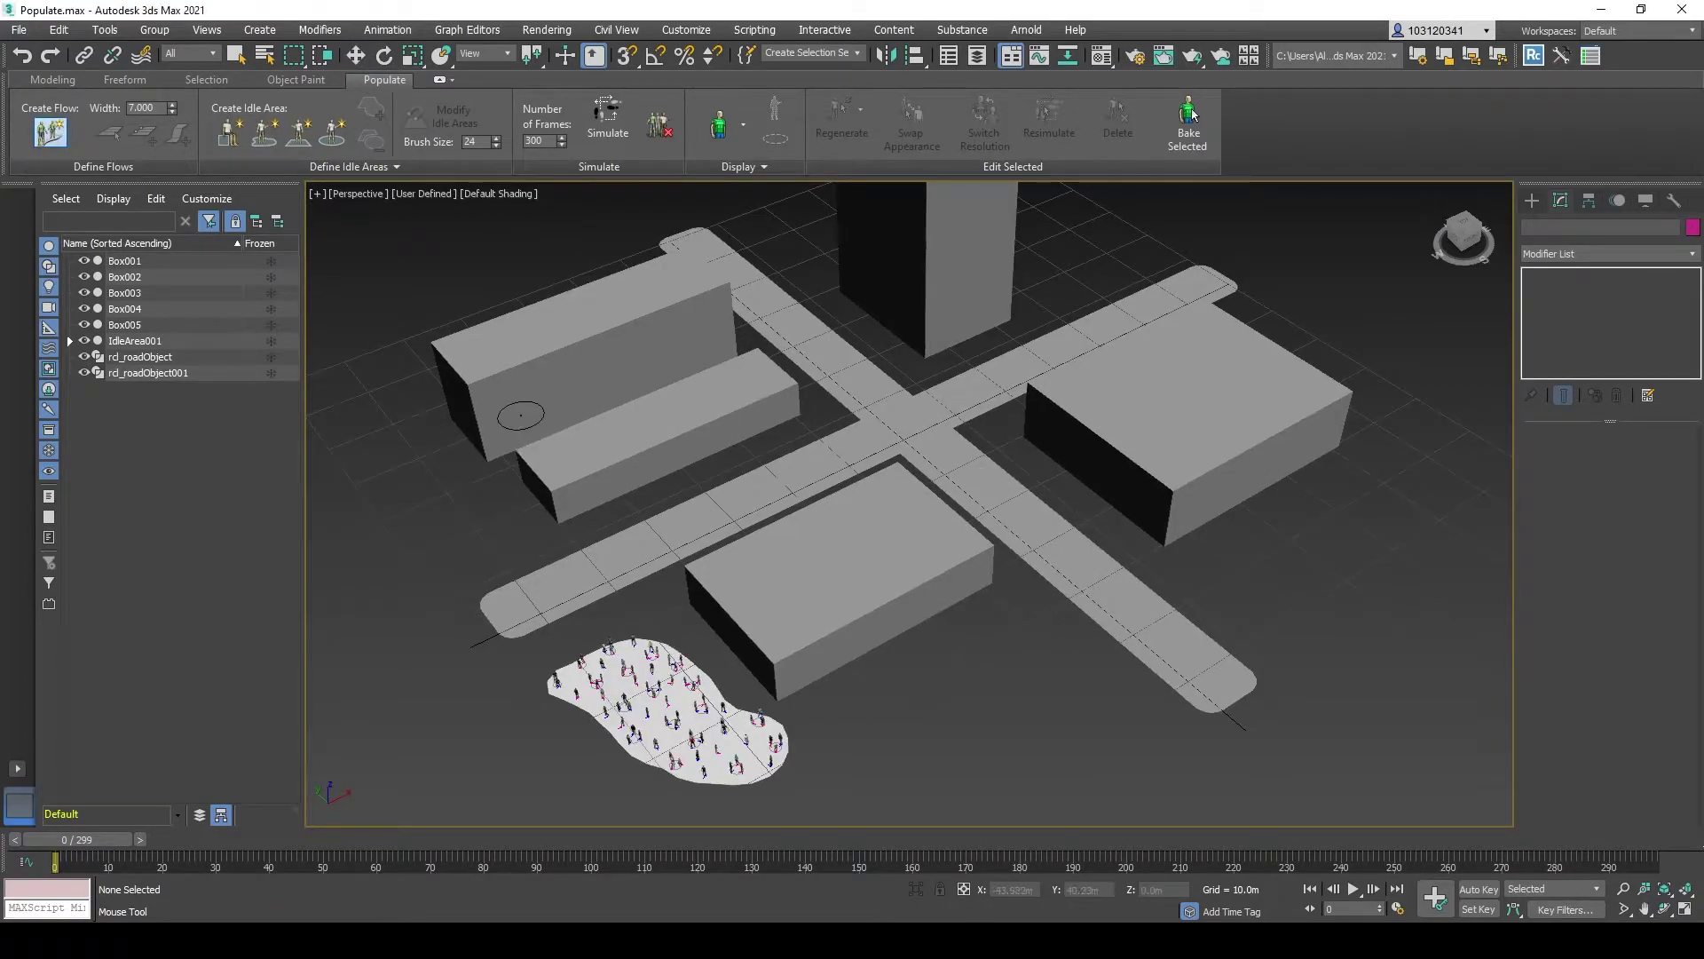
middle_drag(520, 414, 515, 489)
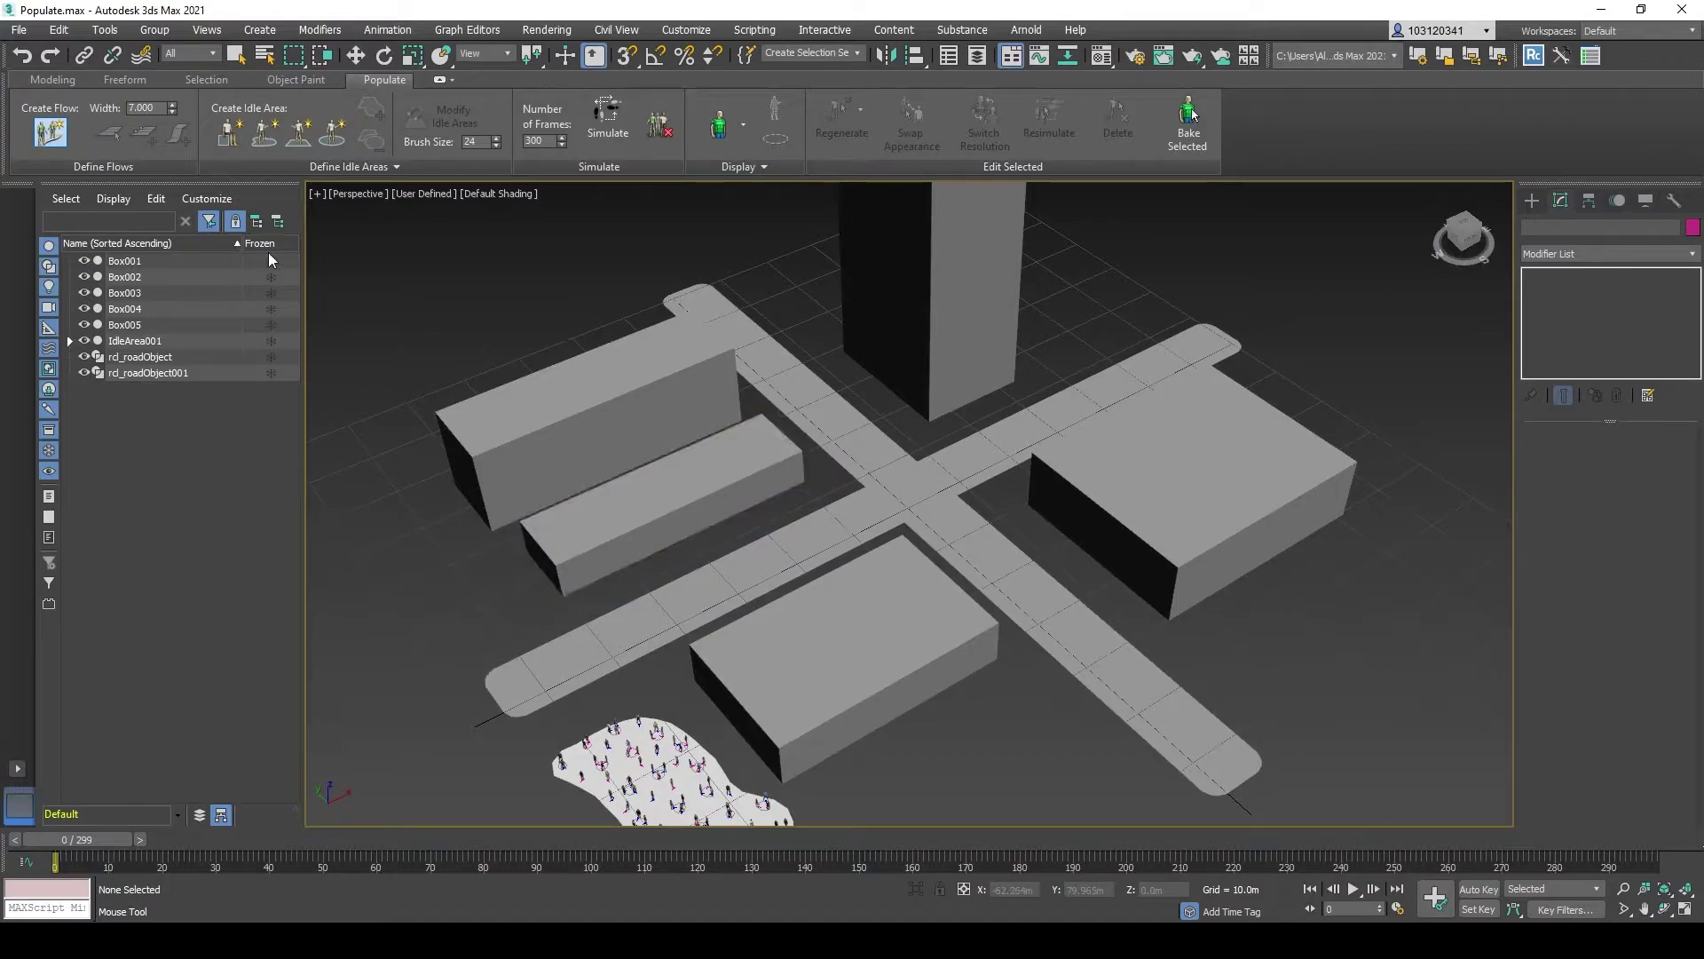
click(491, 653)
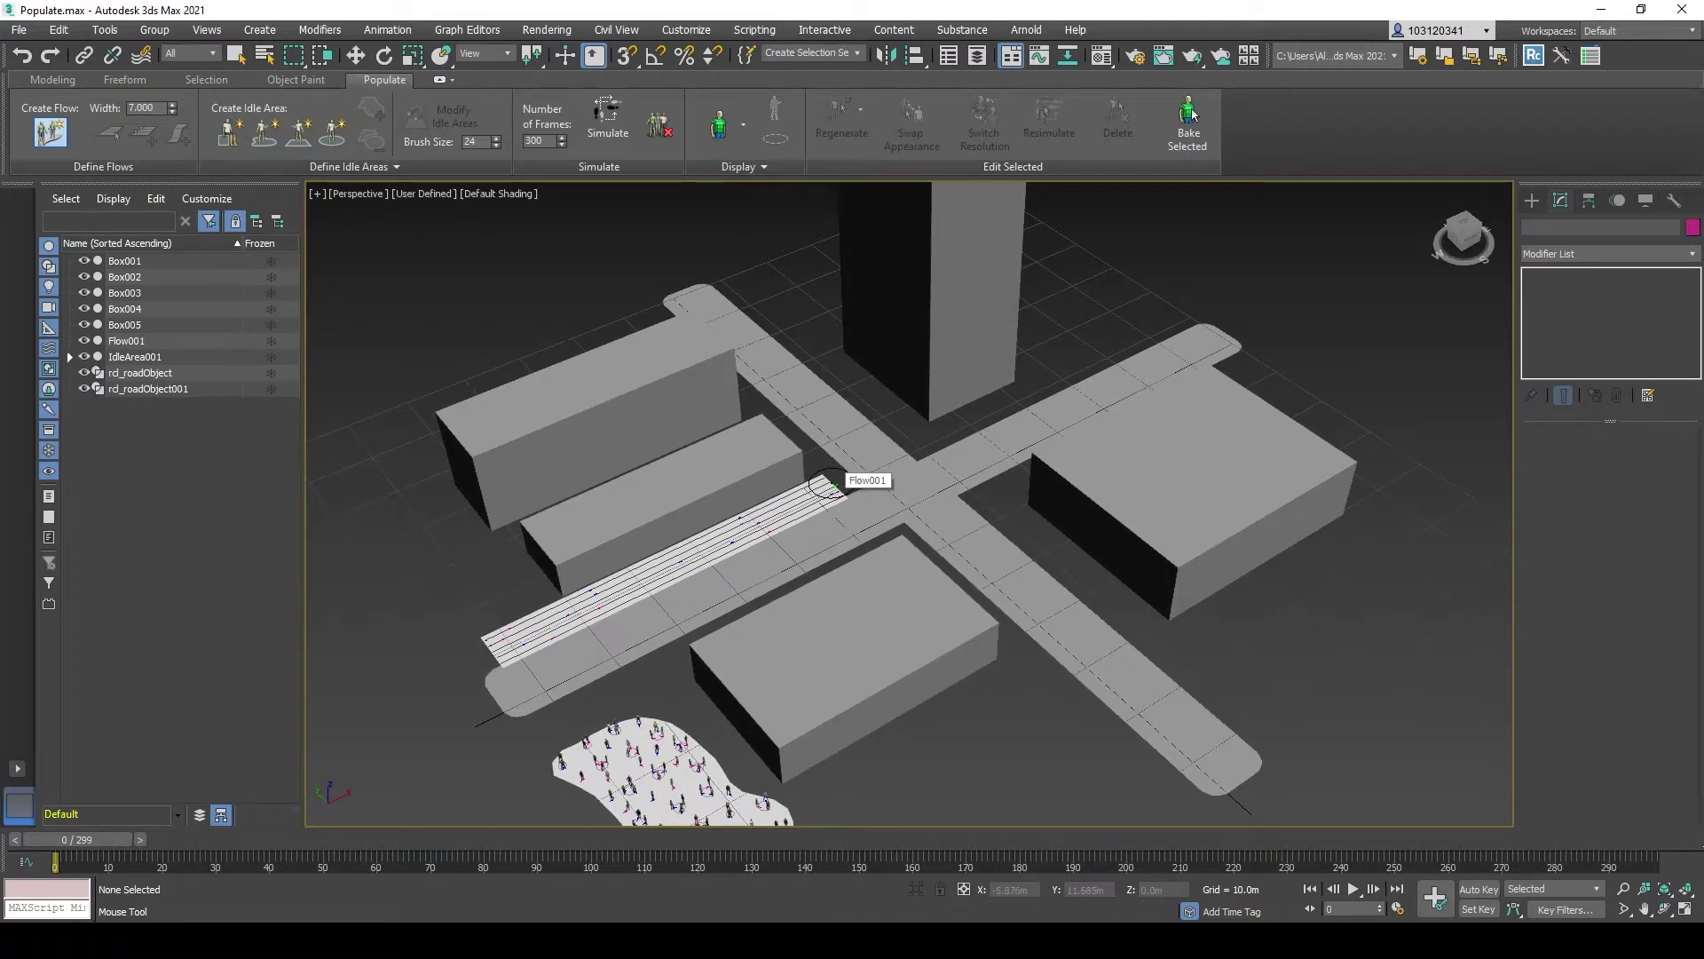
scroll(831, 484, up, 5)
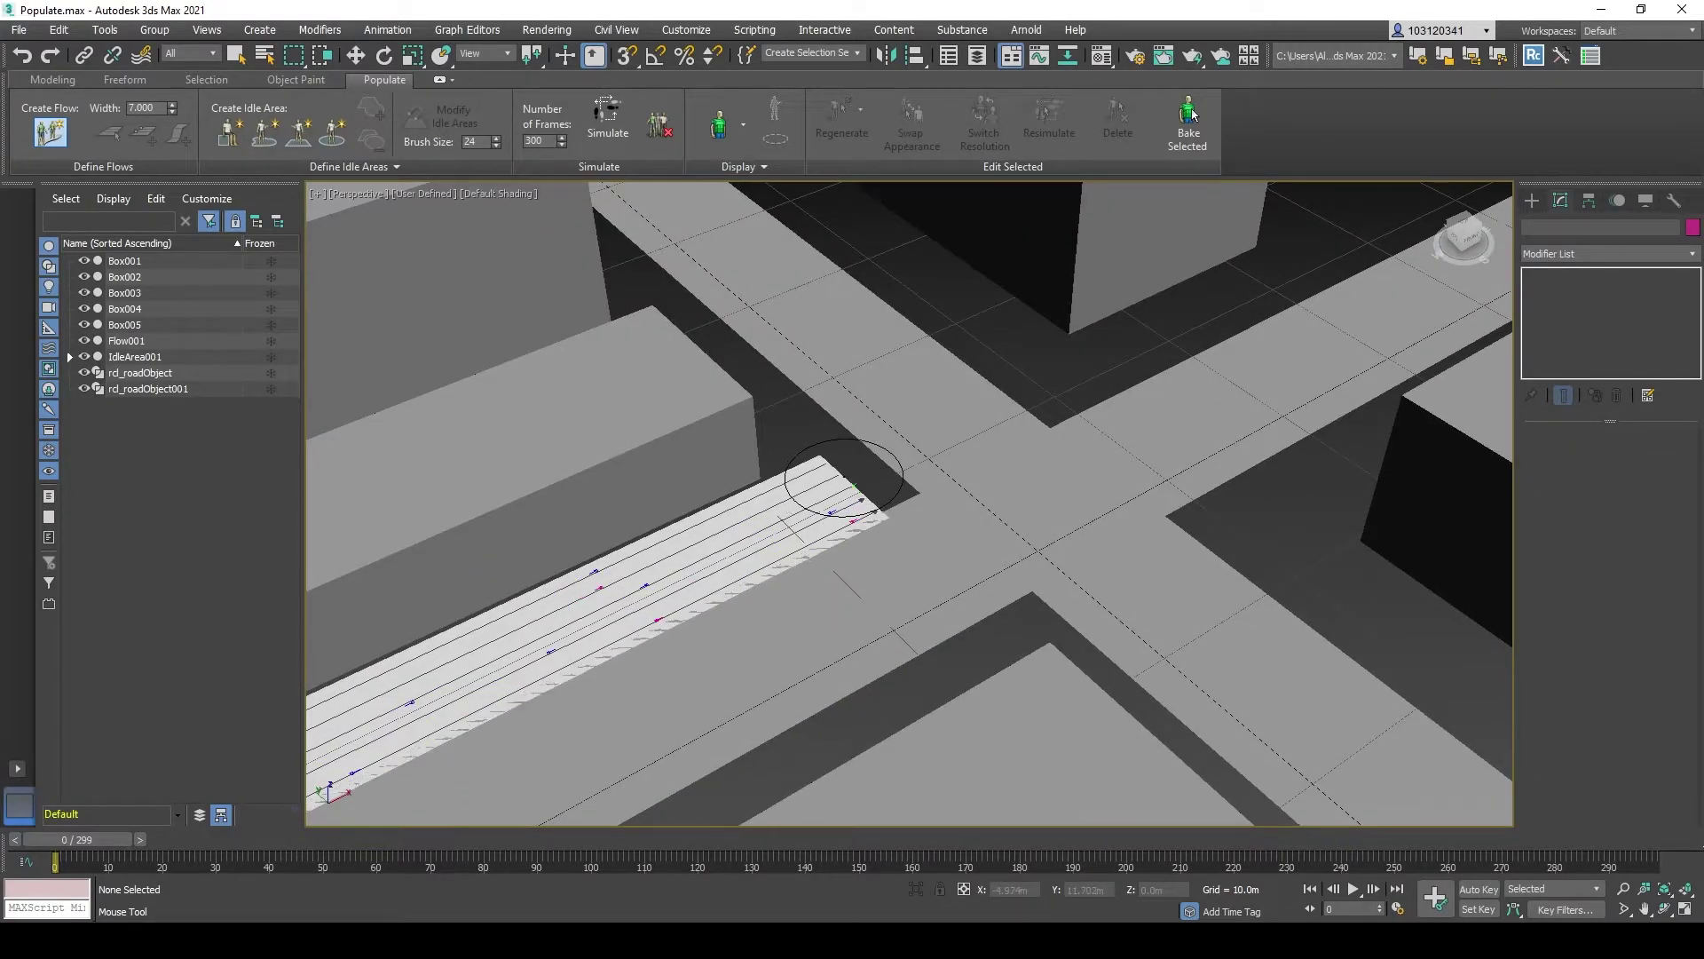
click(851, 485)
Step: Extend the flow past the two long boxes, around that road's end and back beside the tall box to the crossroads
middle_drag(760, 364, 846, 495)
scroll(846, 494, down, 4)
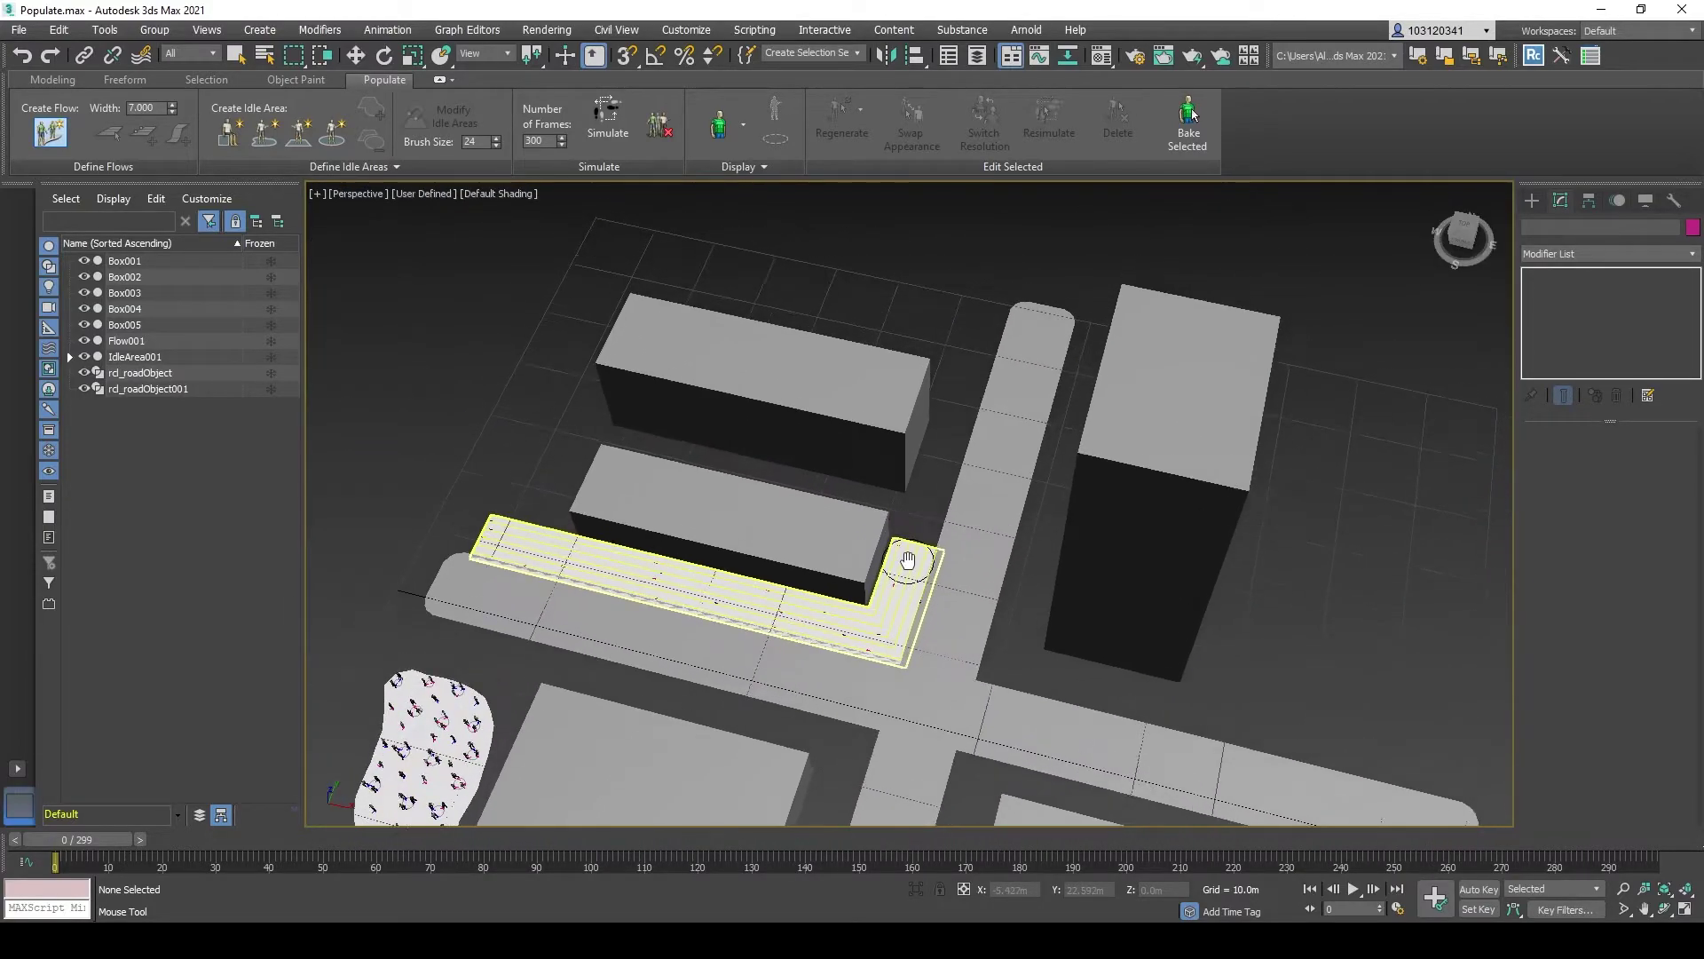
alt+middle_drag(906, 562, 914, 525)
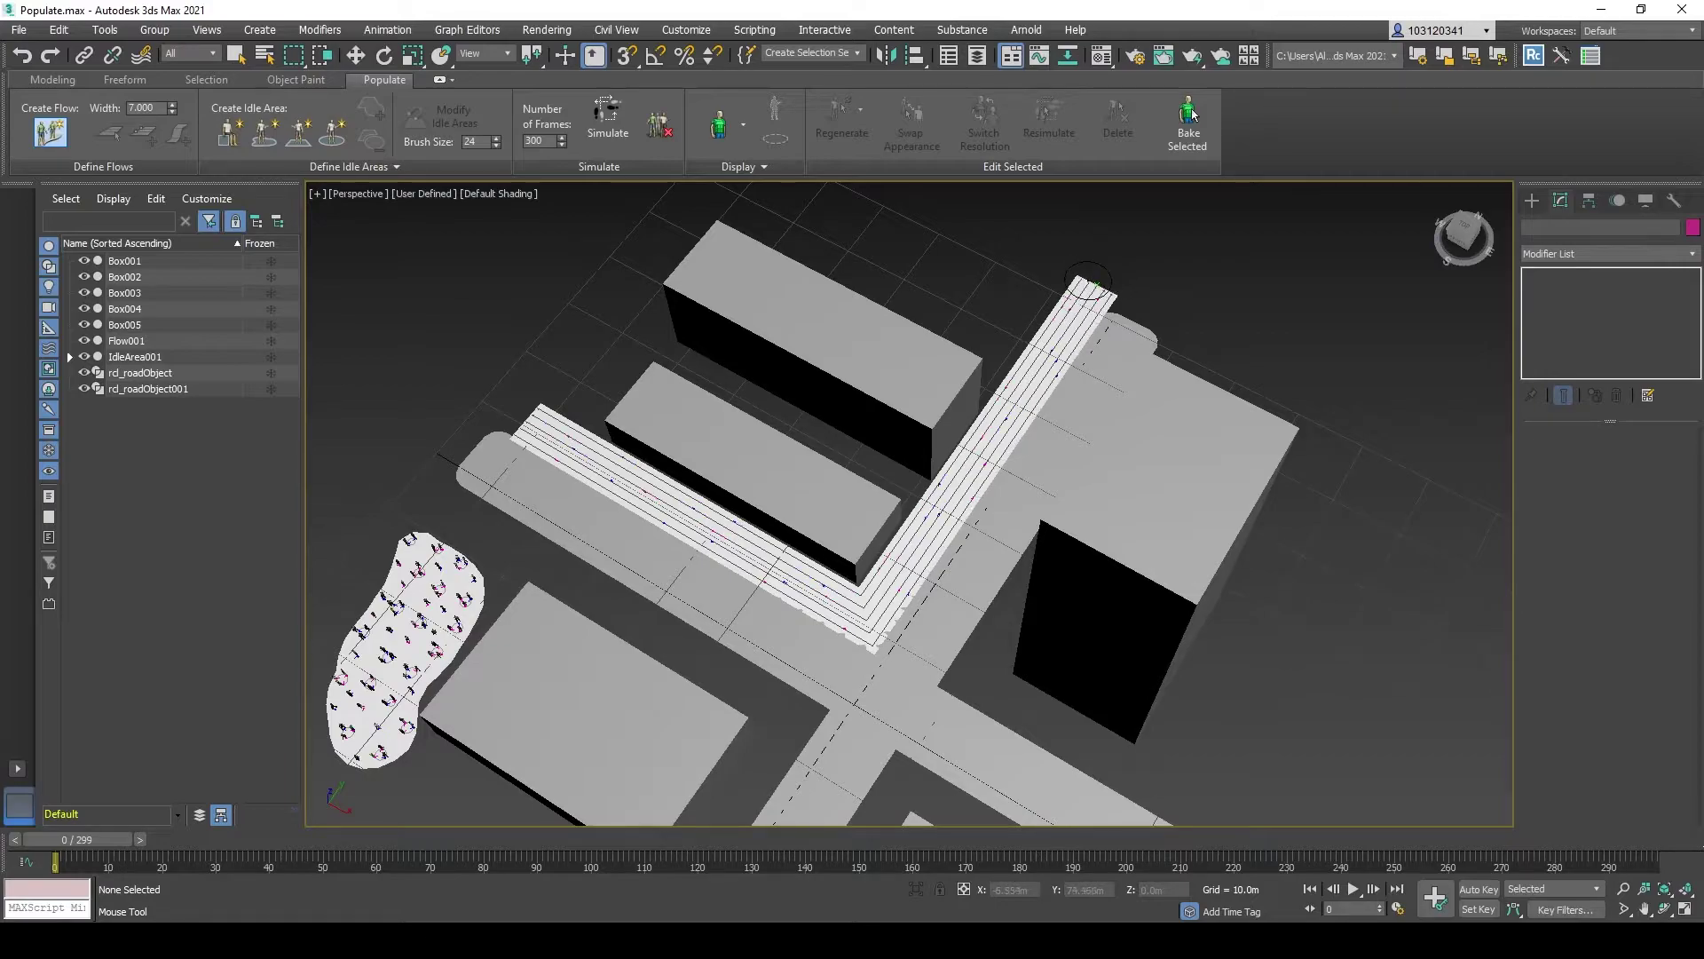
click(1094, 272)
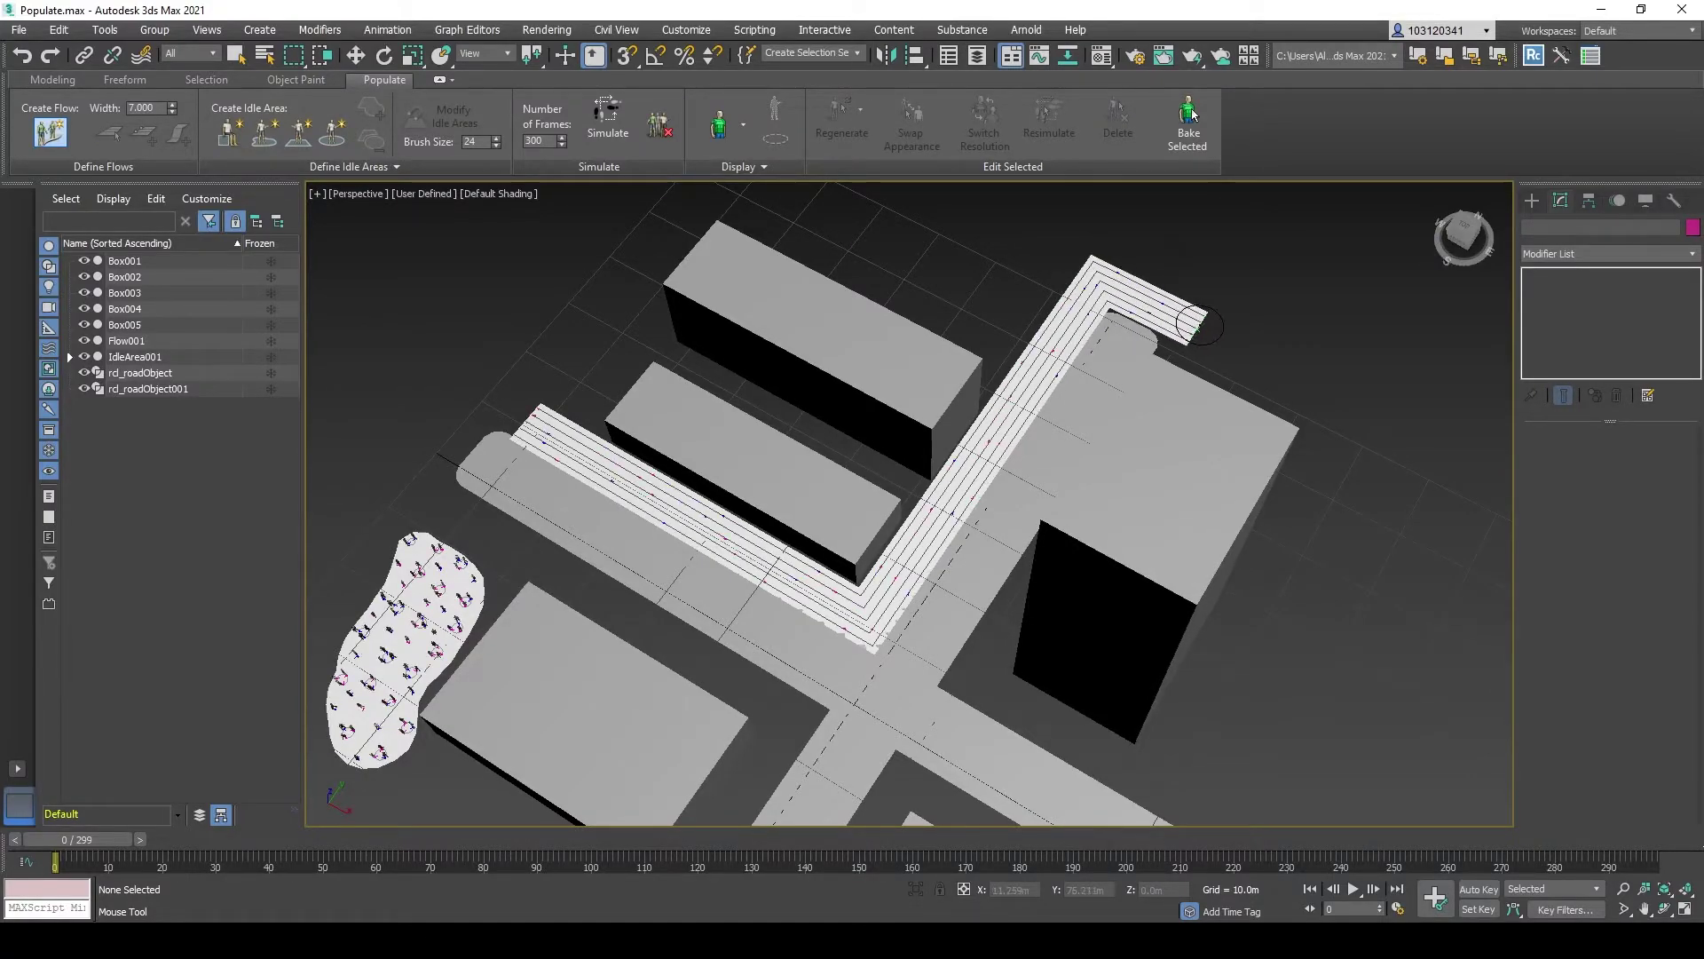
click(1198, 326)
middle_drag(1181, 318, 1078, 348)
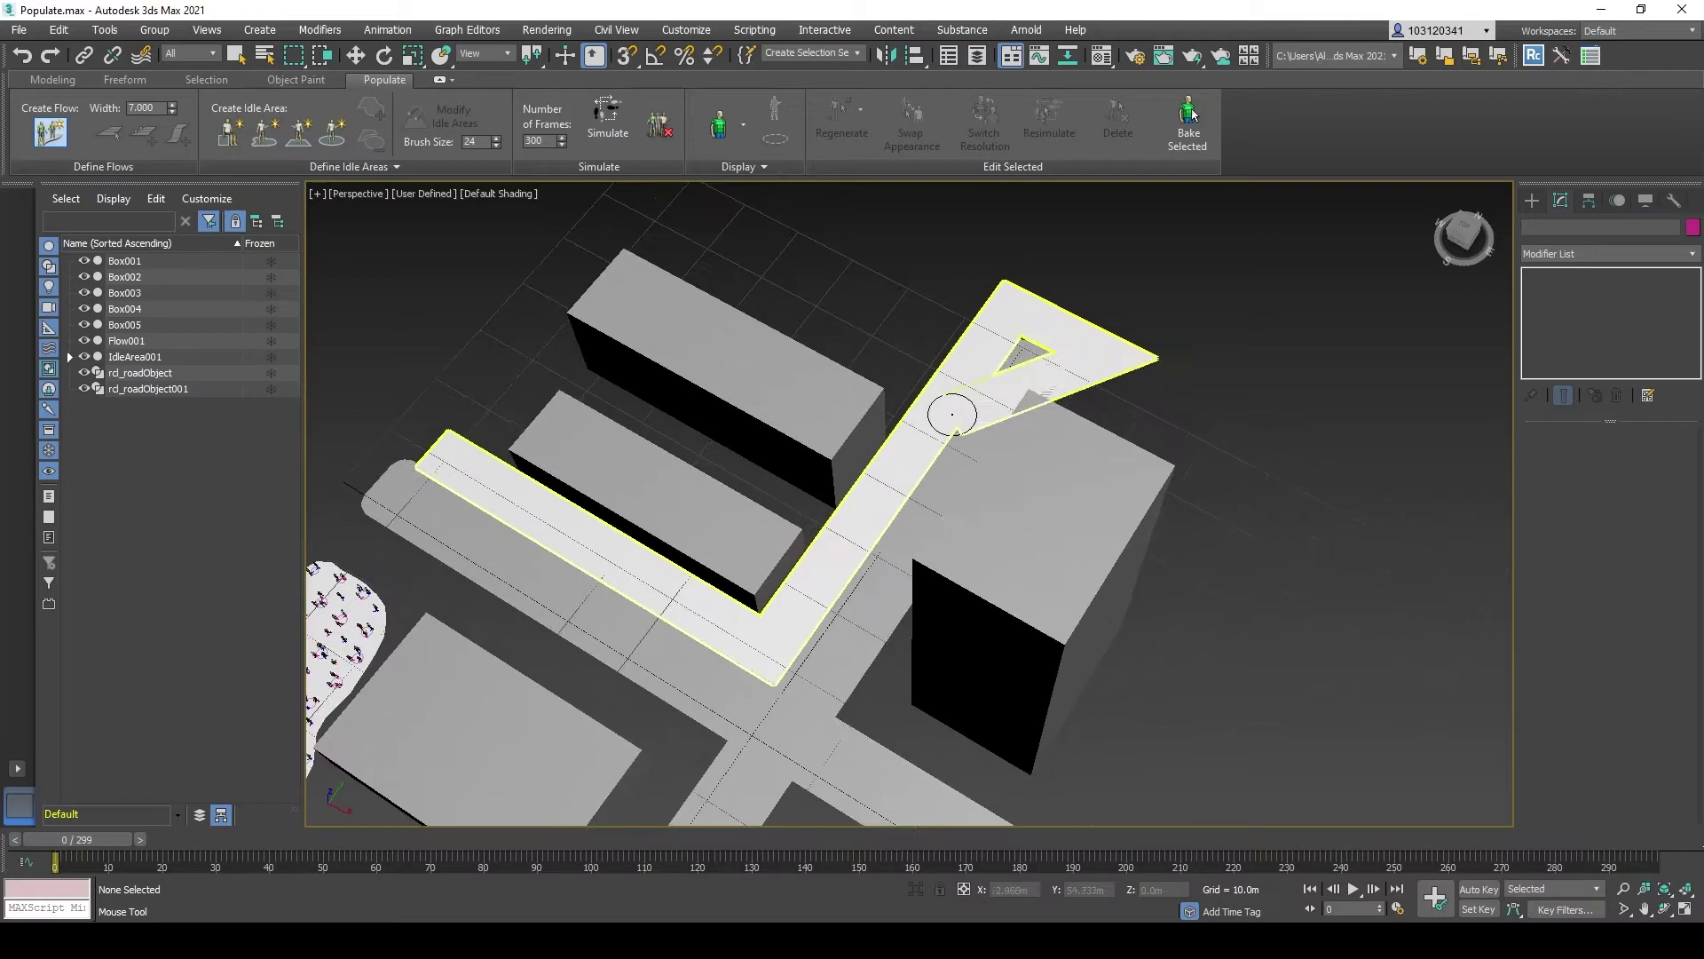
alt+middle_drag(1006, 396, 1267, 369)
alt+middle_drag(1209, 428, 1219, 485)
drag(1216, 484, 1069, 533)
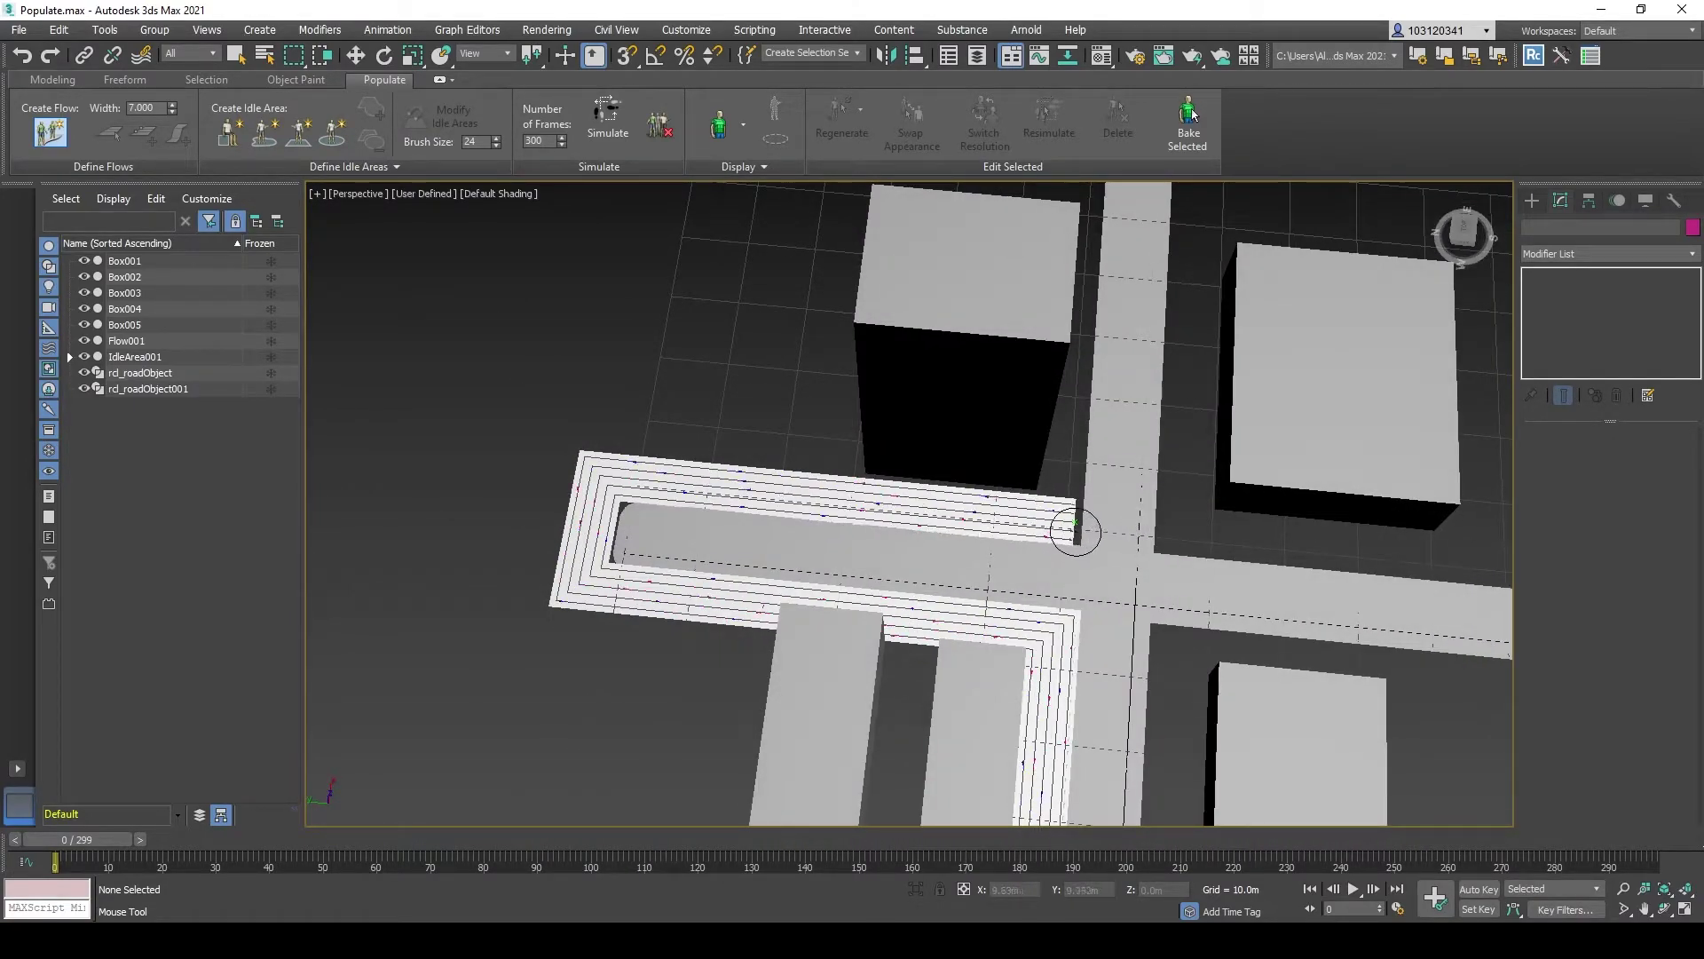
click(1072, 521)
Step: Extend the flow along the road beyond the tall box, around its end and back beside the wide low box
alt+middle_drag(1076, 519, 1144, 497)
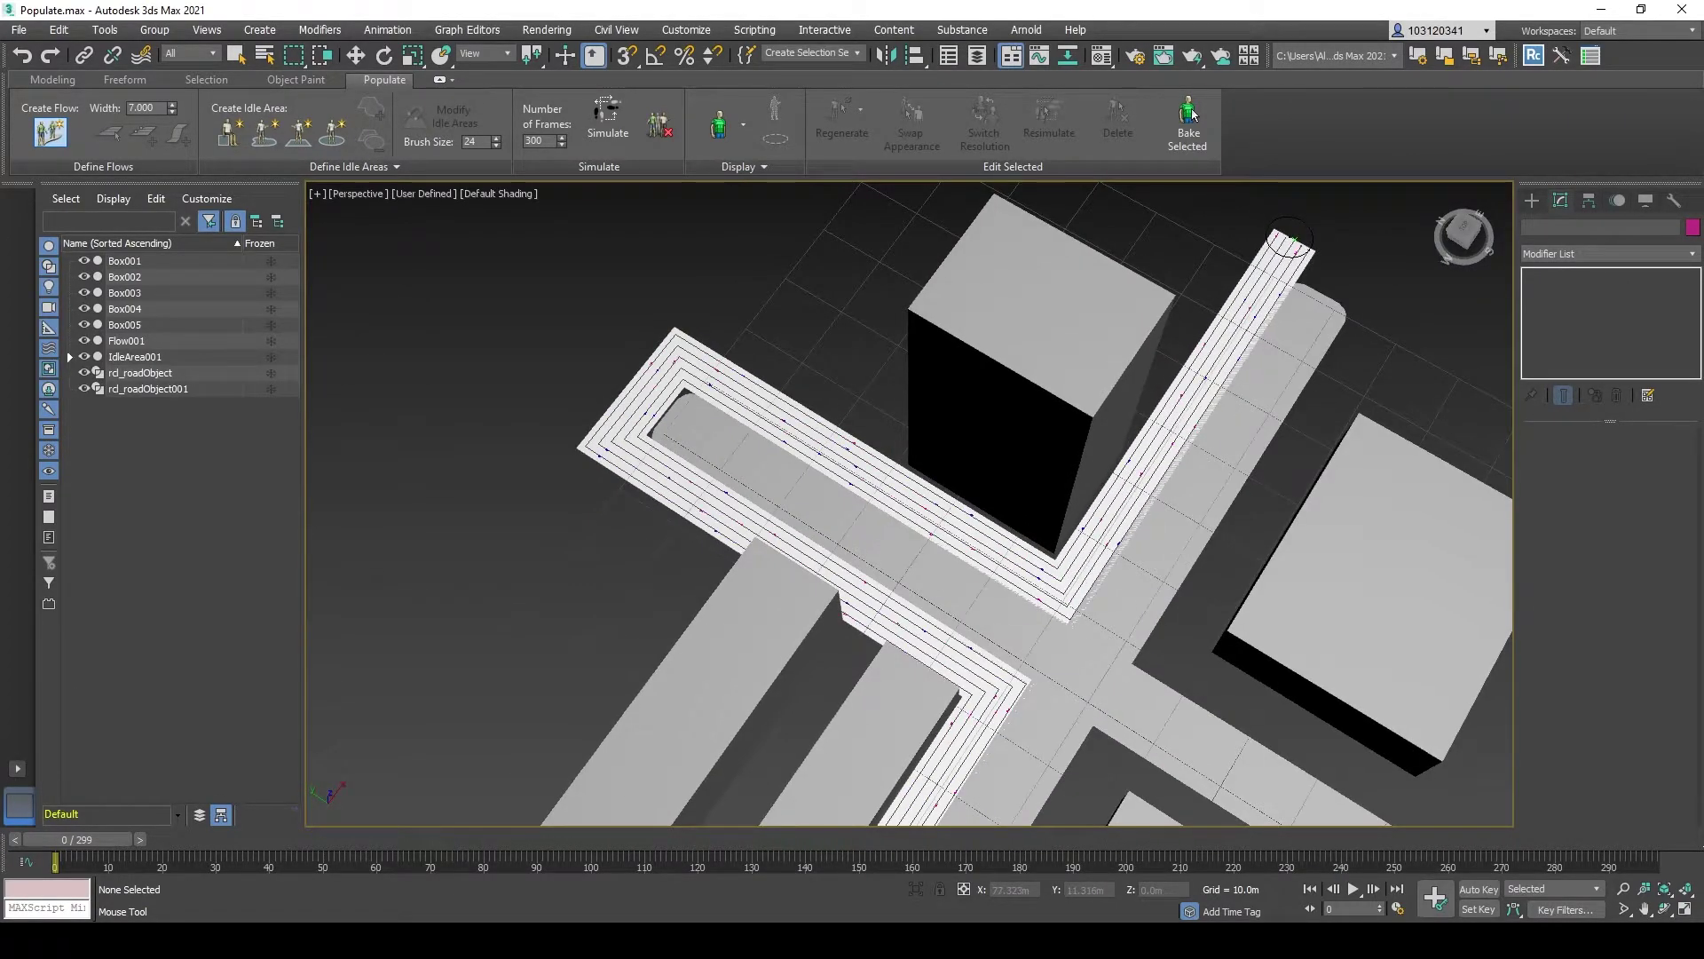
click(1287, 242)
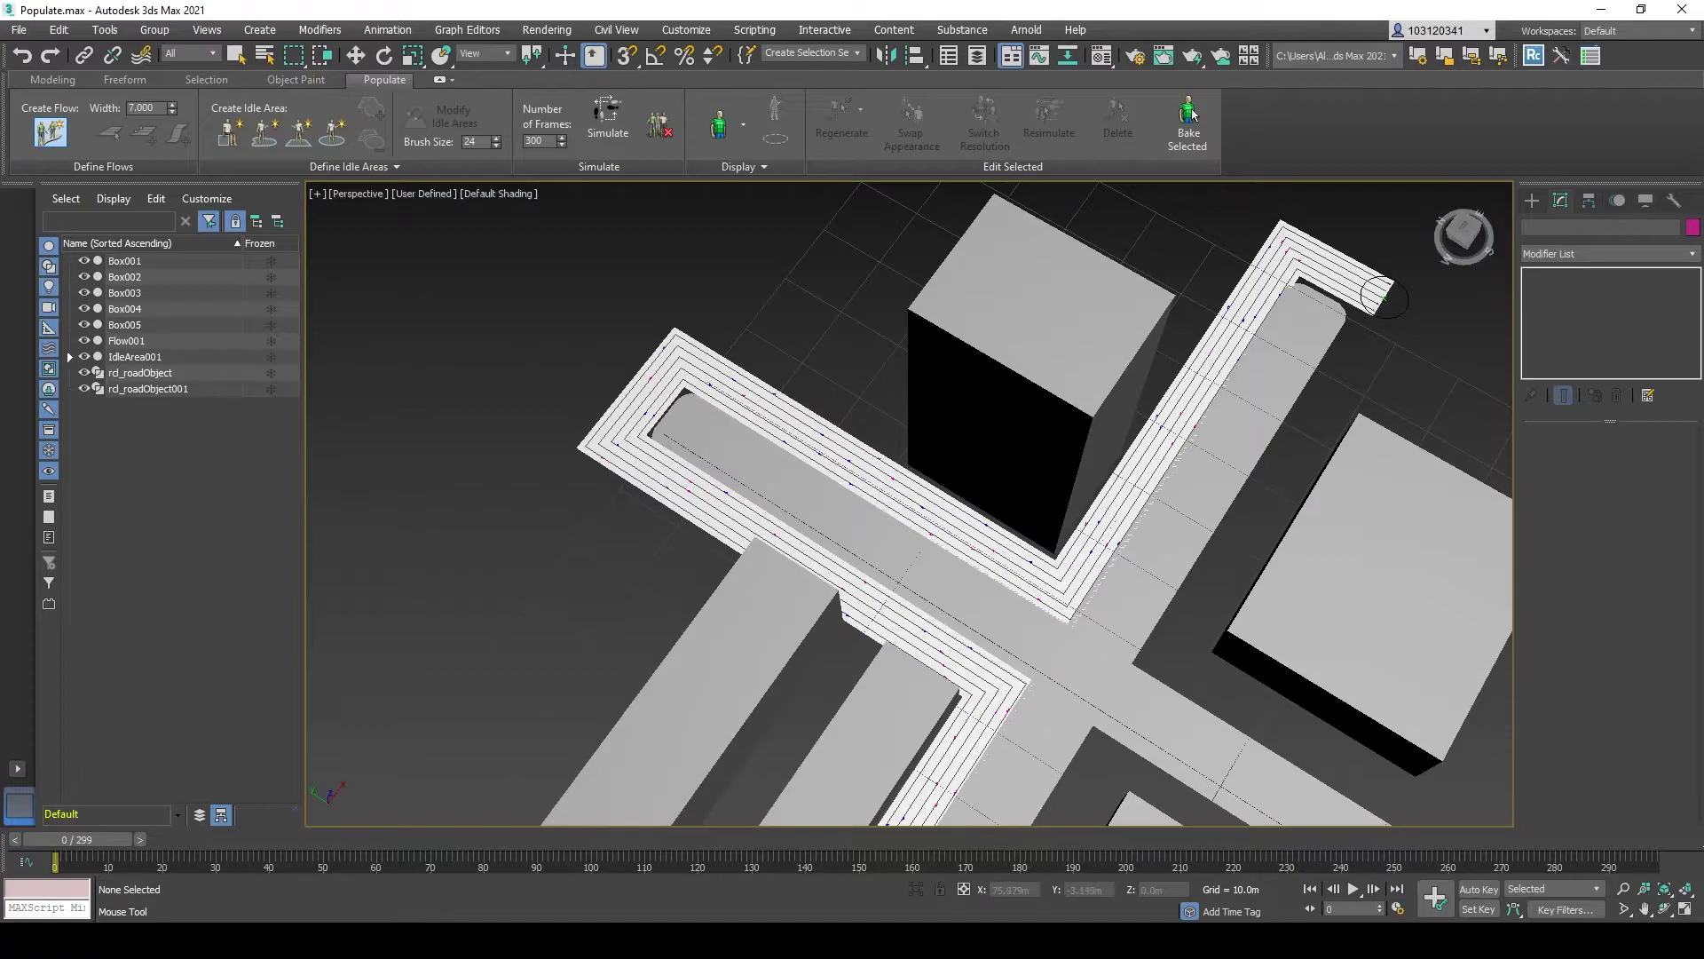
click(1380, 291)
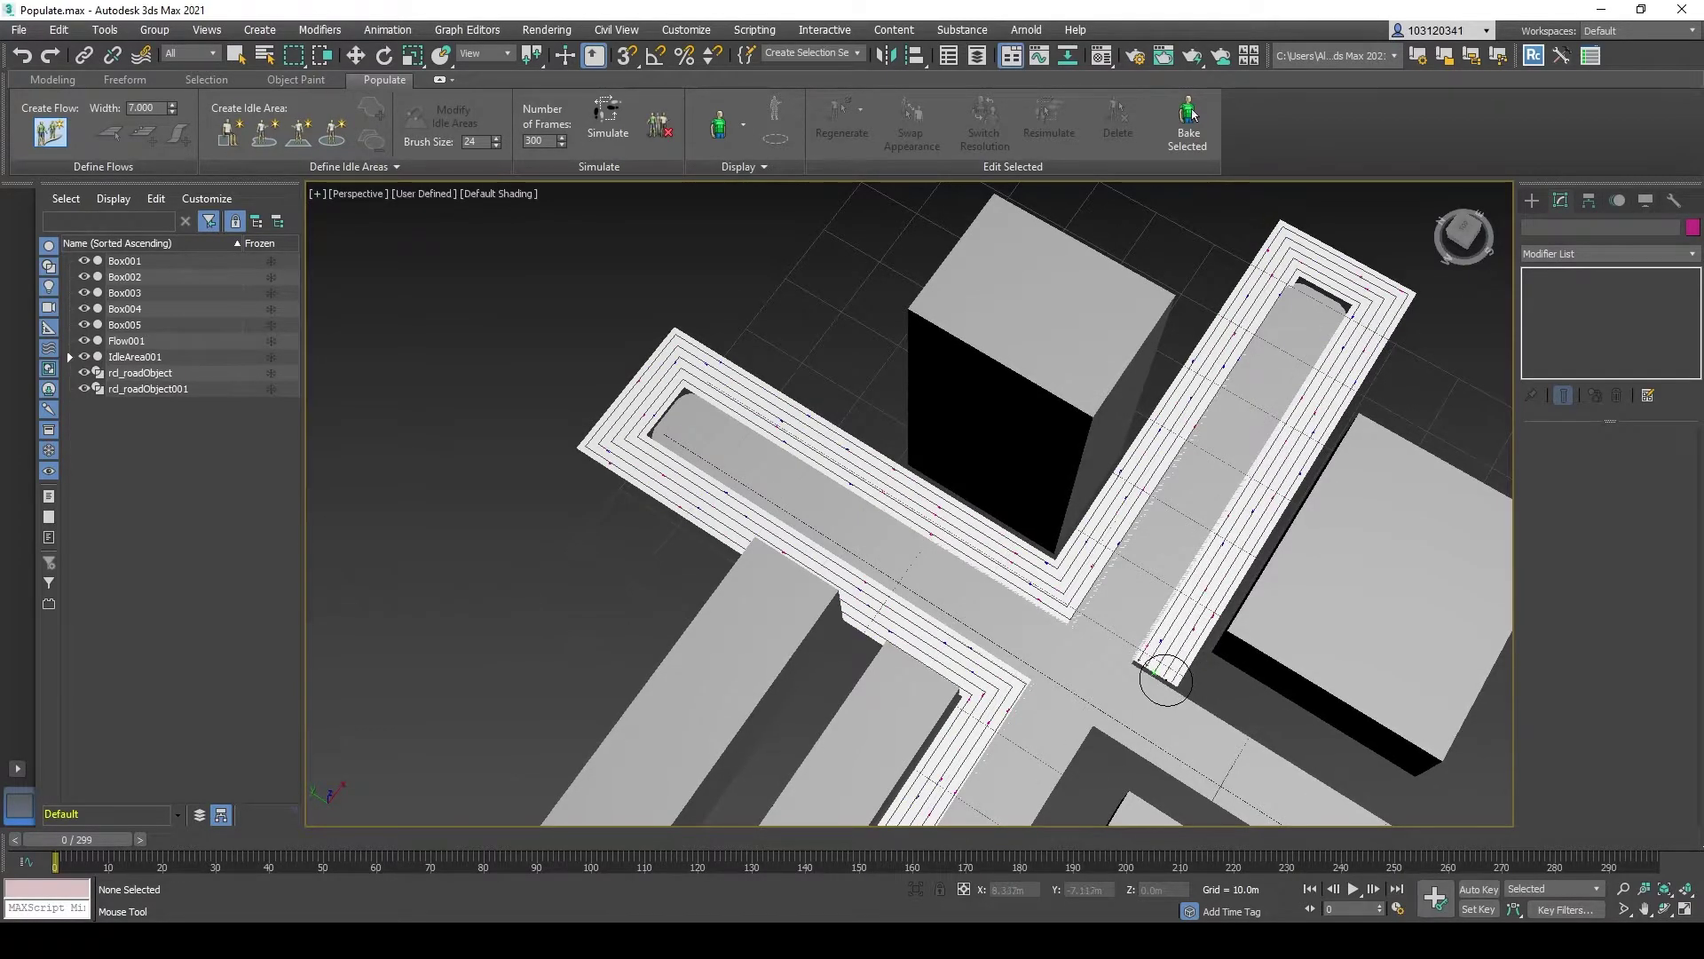
click(1165, 680)
Step: Extend the flow along the fourth road arm, around its end and back to the crossroads corner by the foreground box
alt+middle_drag(1198, 688, 1236, 669)
middle_drag(1222, 587, 1020, 610)
scroll(1012, 612, down, 7)
scroll(996, 626, up, 7)
middle_drag(969, 512, 1042, 610)
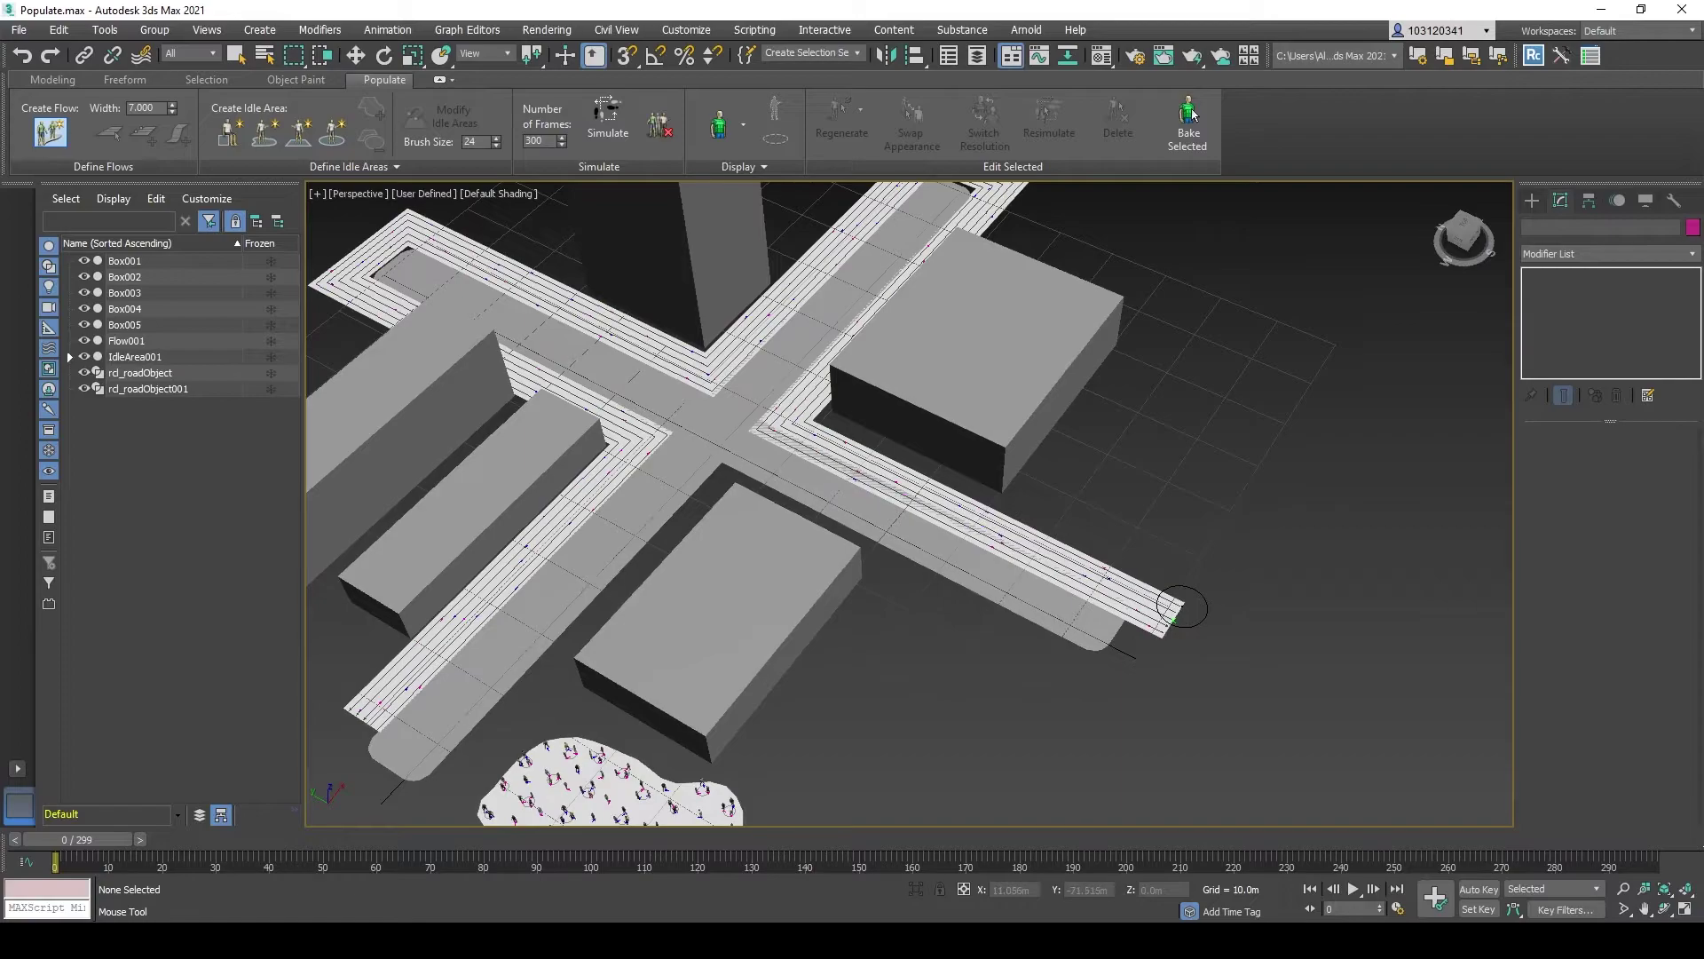
click(1173, 609)
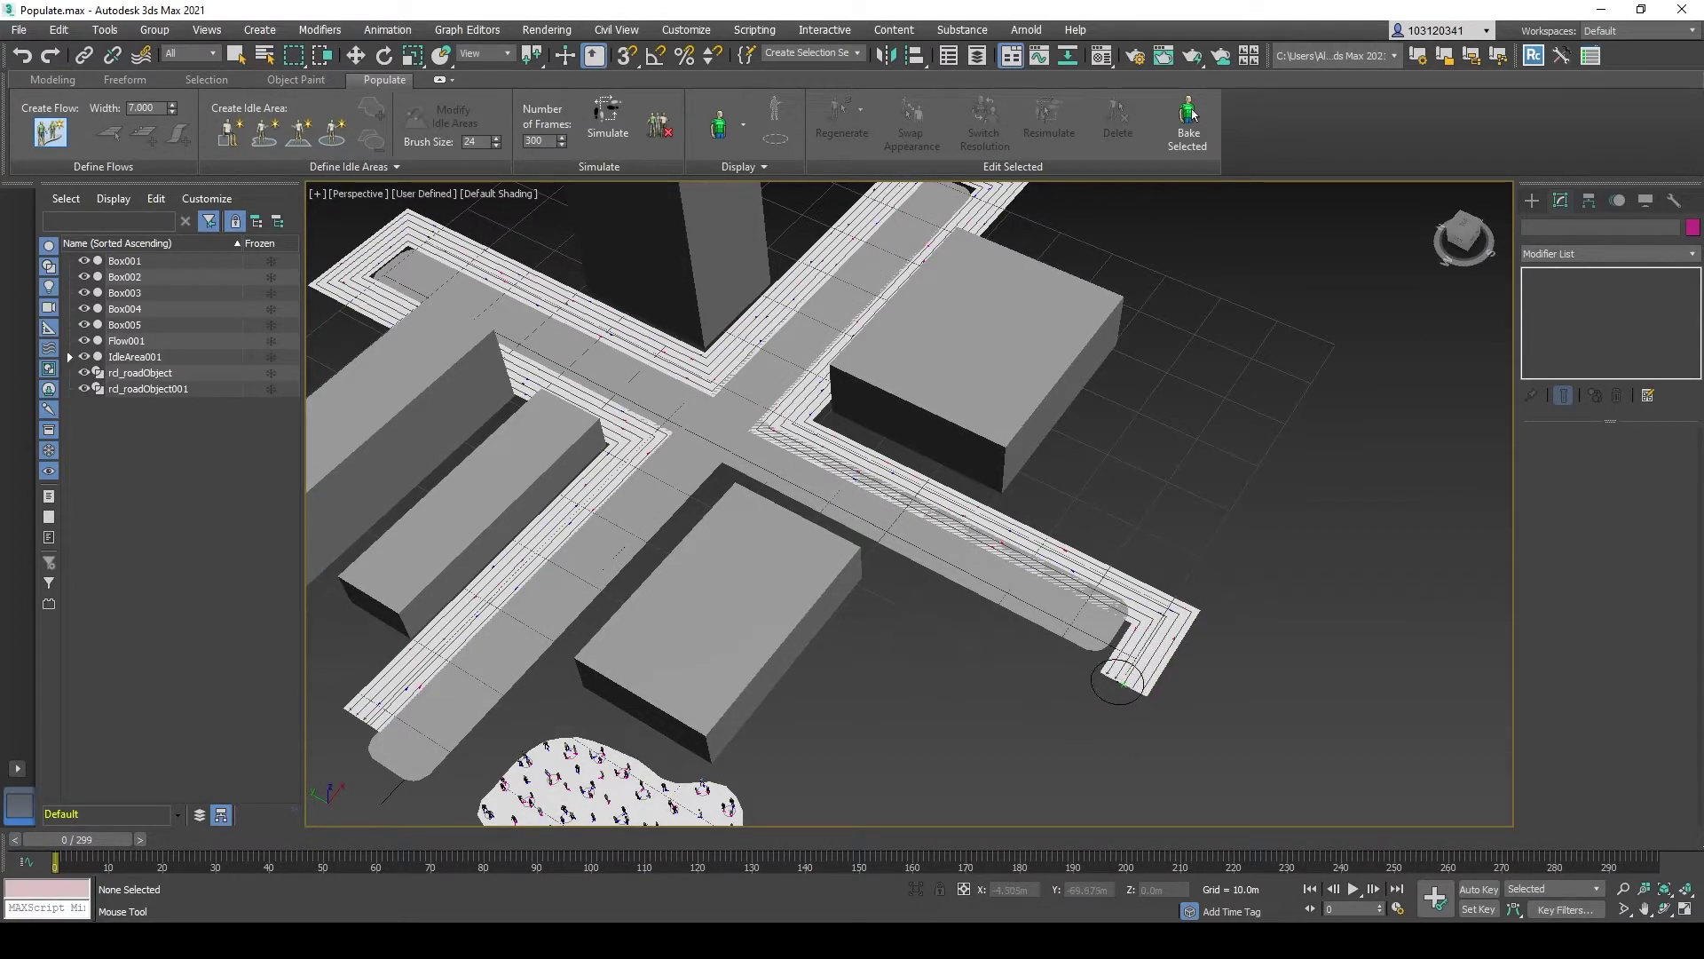
click(1132, 711)
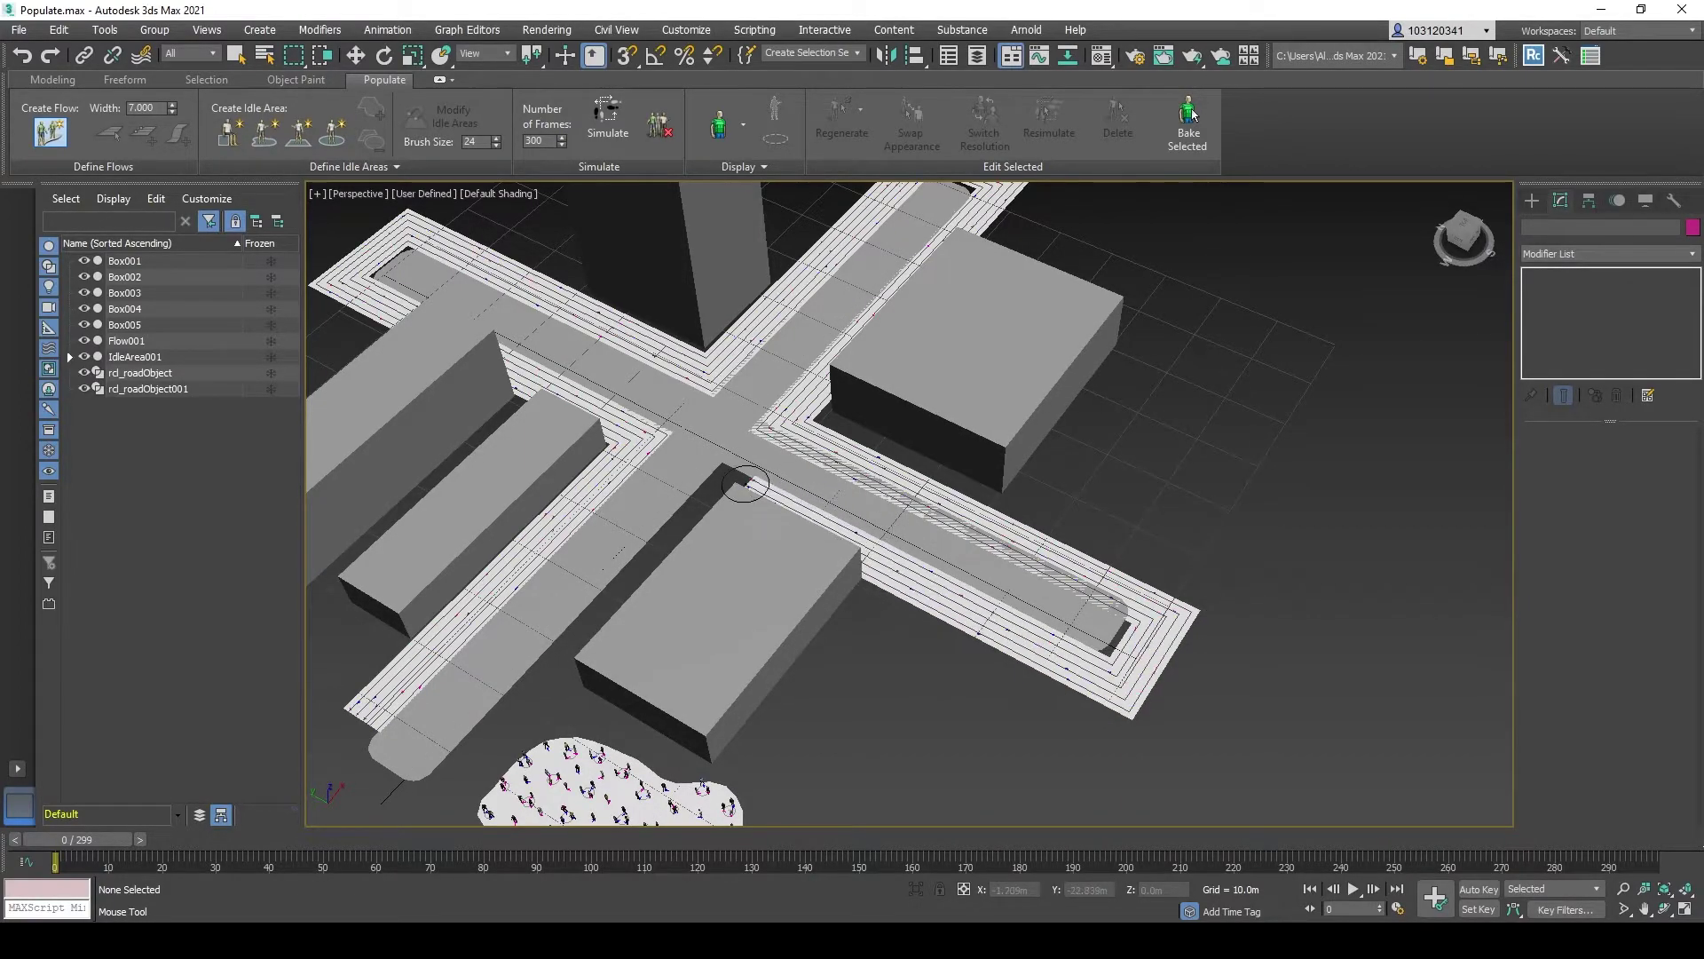
click(744, 483)
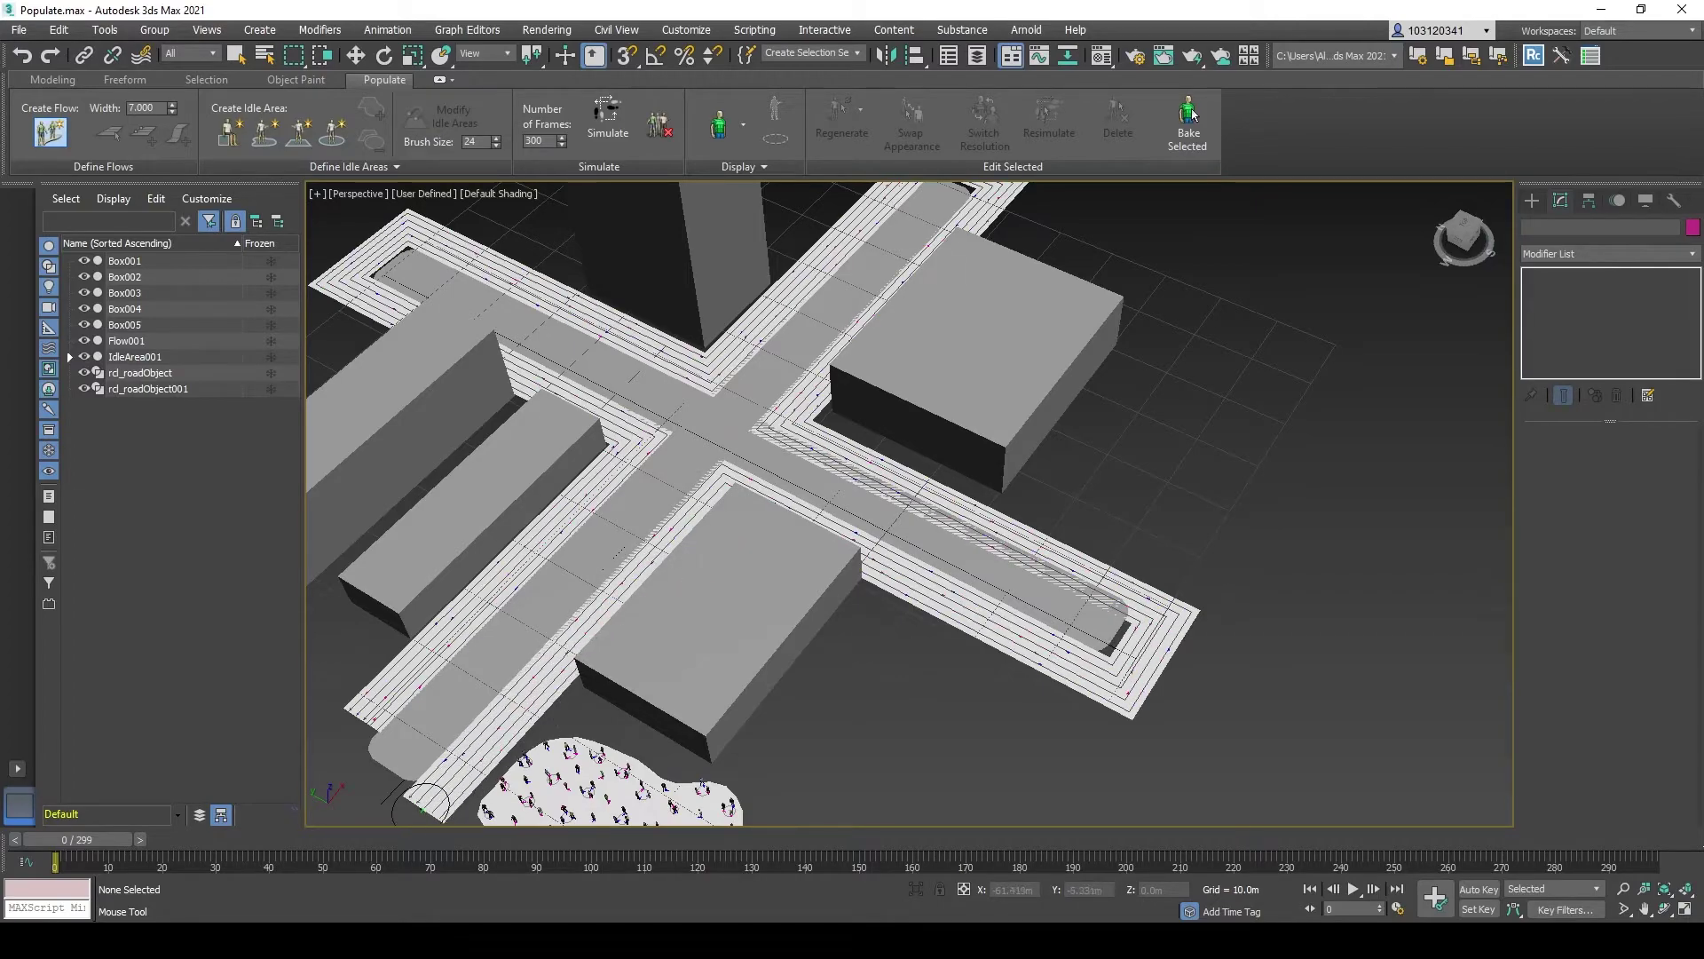
Step: Run the flow beside the foreground box and around the near road end to its starting point, and finish it as a closed loop
click(424, 805)
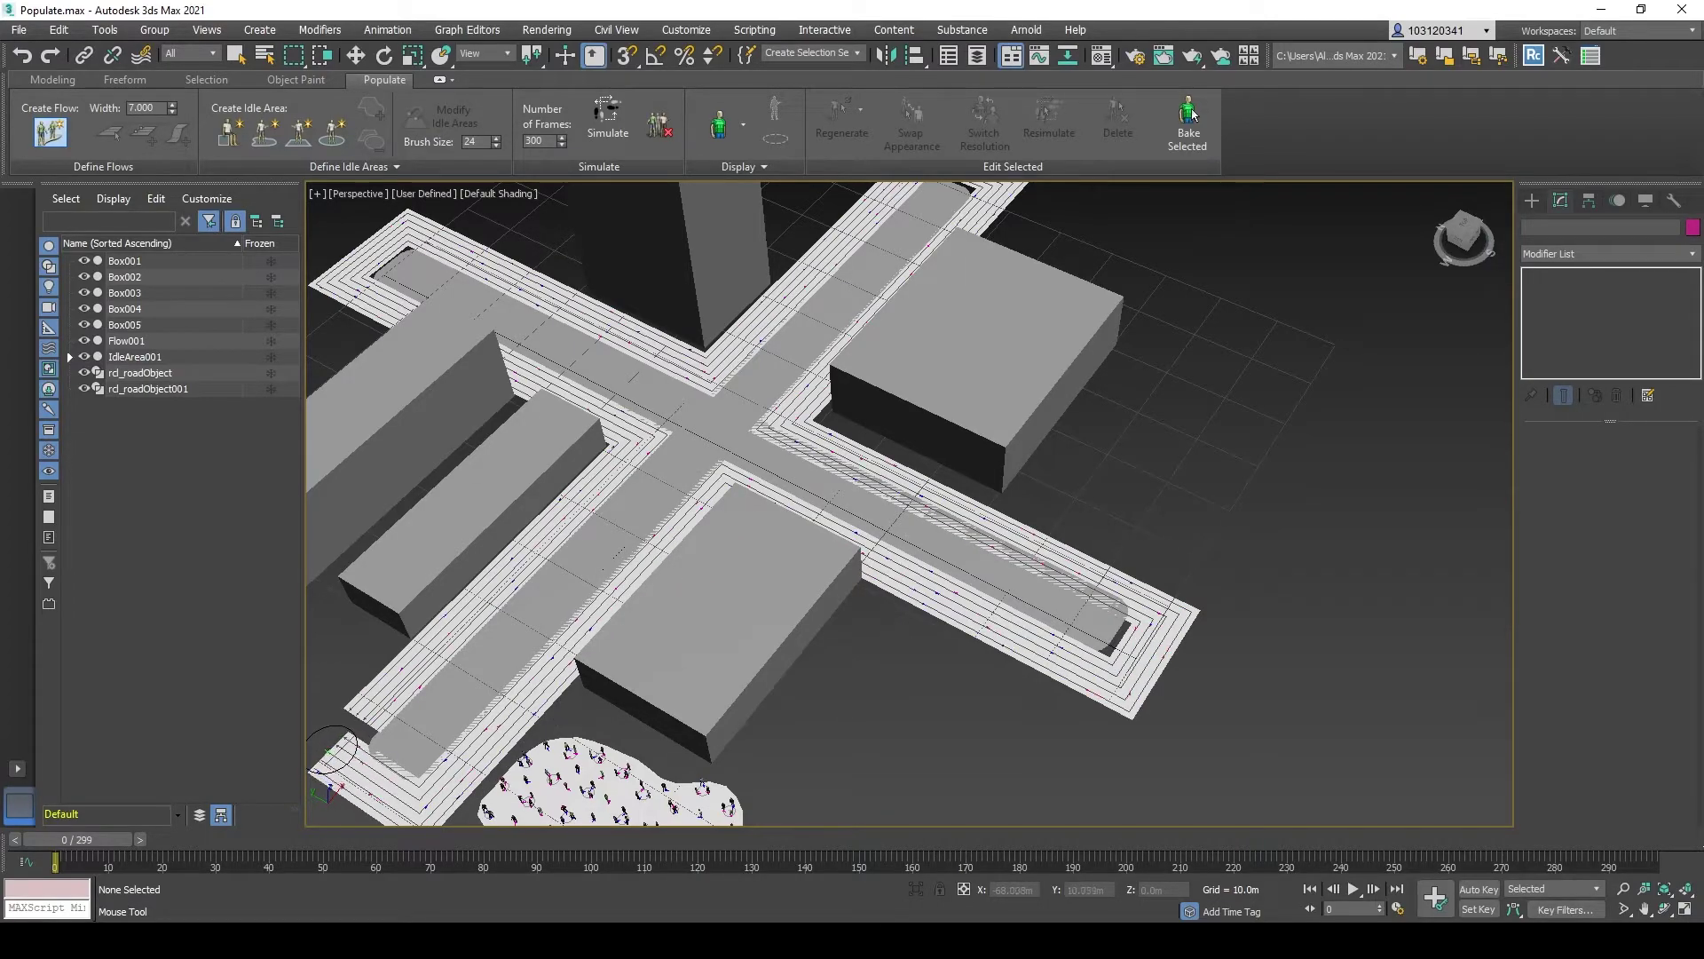
click(333, 749)
click(356, 708)
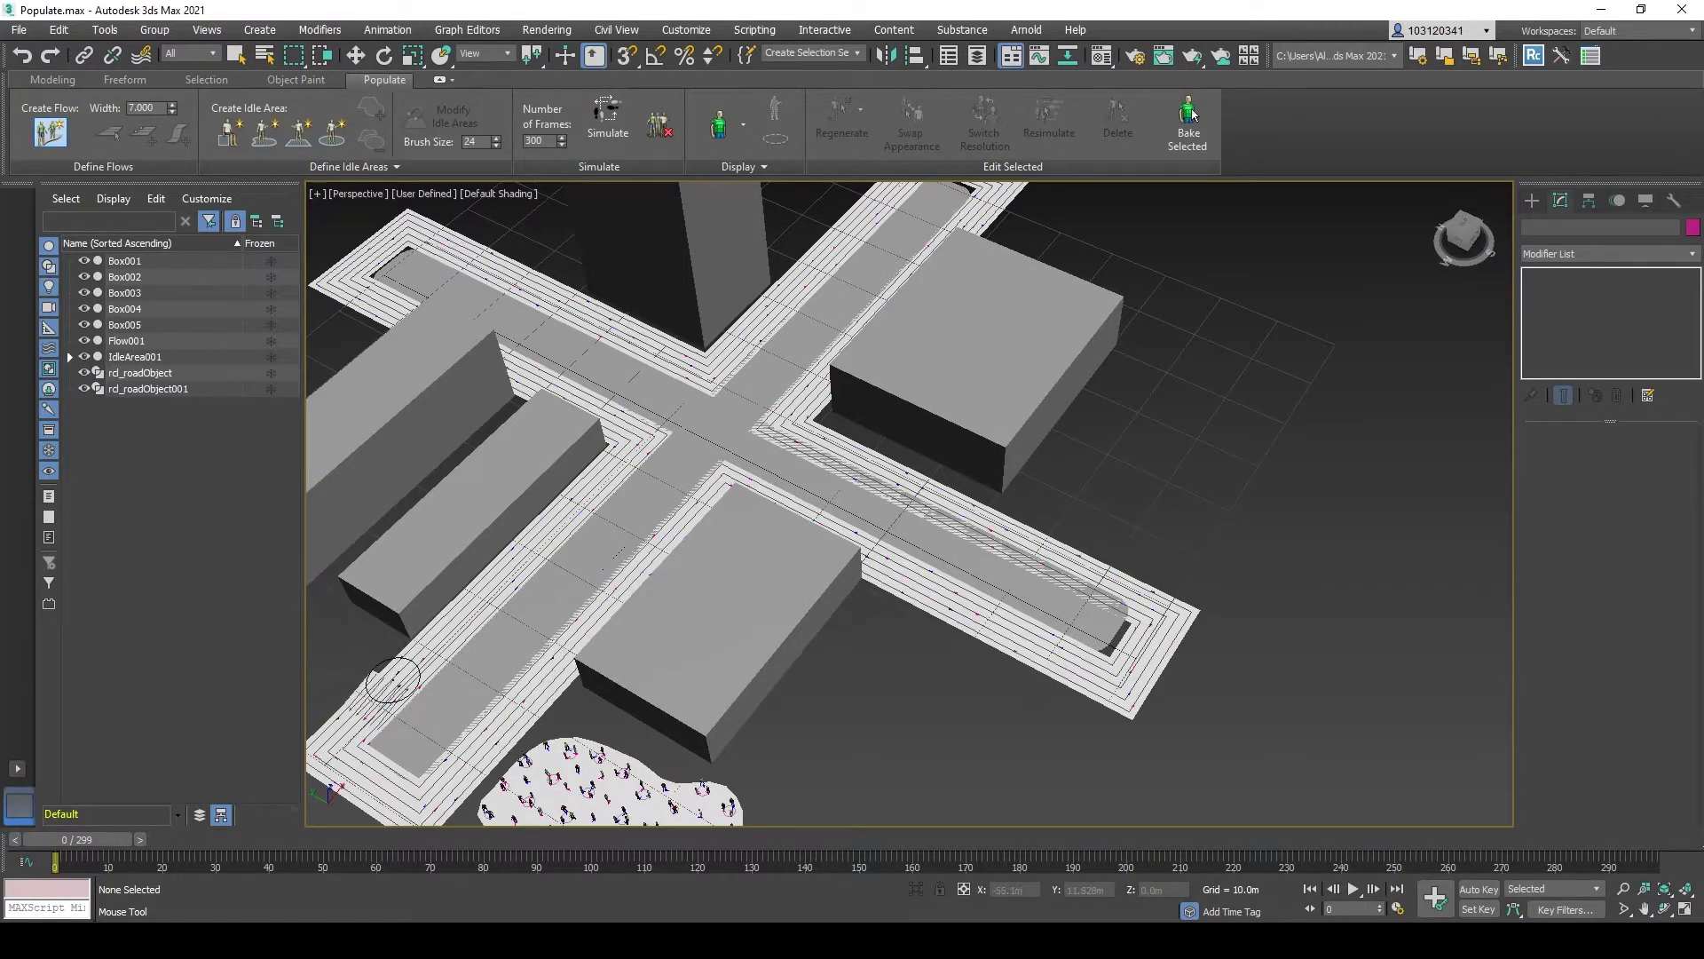
middle_drag(459, 650, 649, 597)
scroll(644, 598, down, 5)
scroll(763, 513, up, 3)
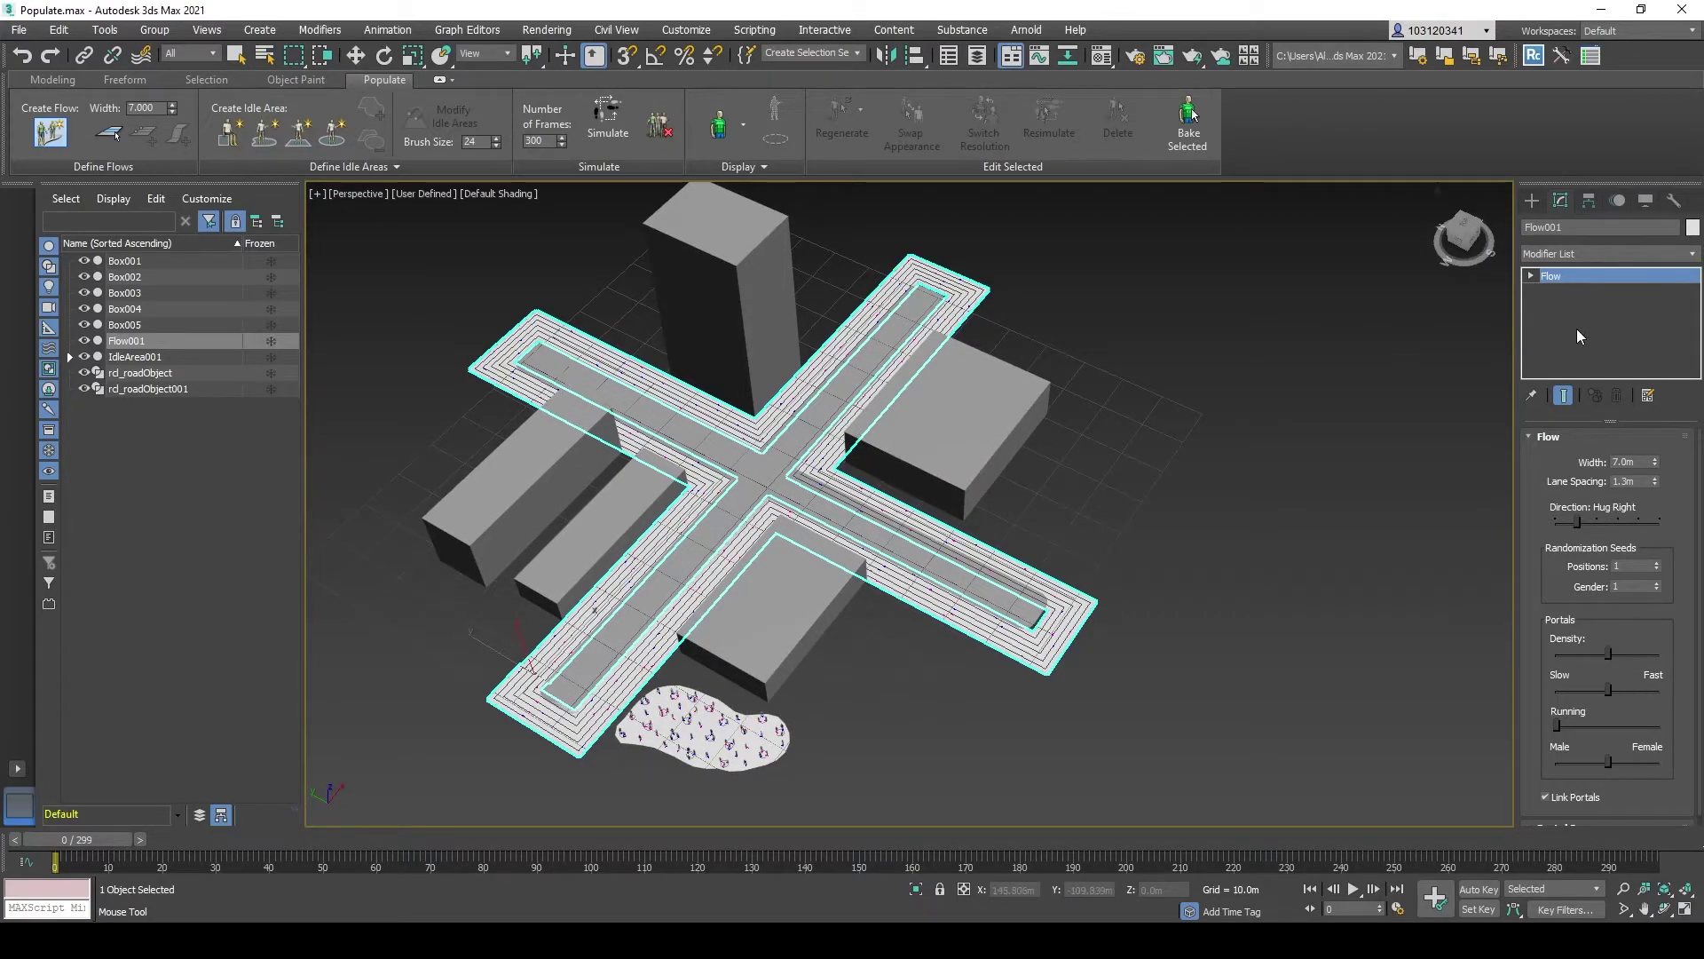
Step: Narrow the flow's width to about 3 m and set its lane spacing to 1.1 m
drag(1659, 465, 1659, 519)
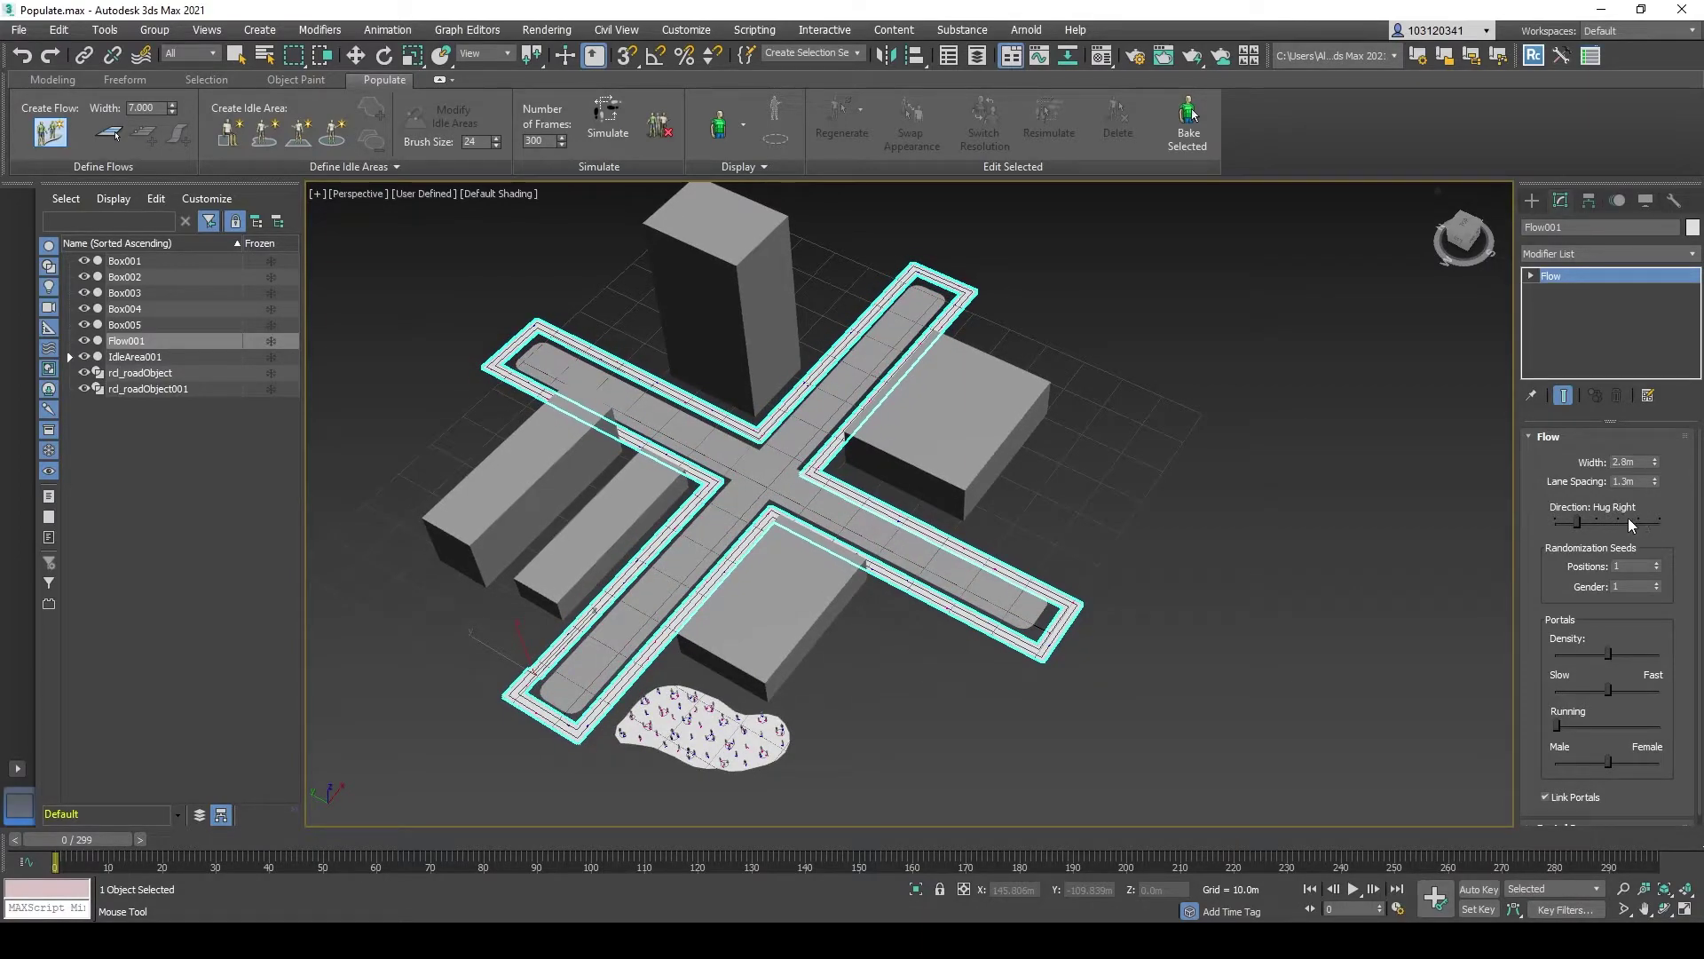
drag(1656, 473, 1657, 467)
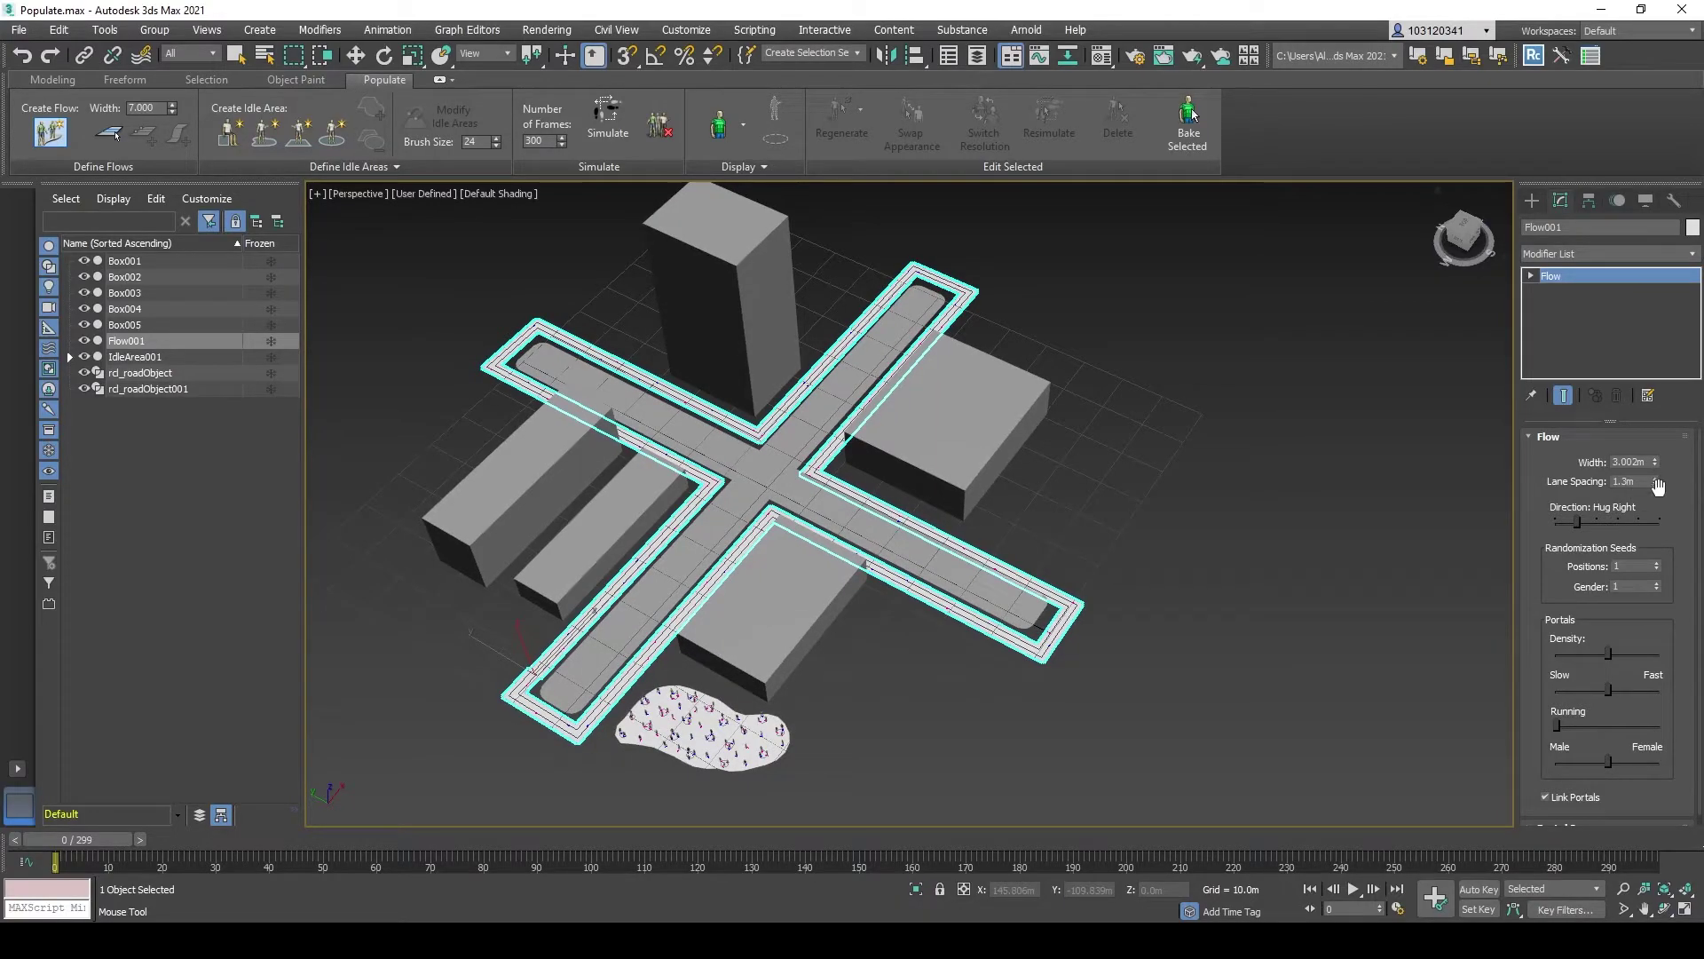
scroll(661, 565, up, 3)
scroll(850, 508, up, 3)
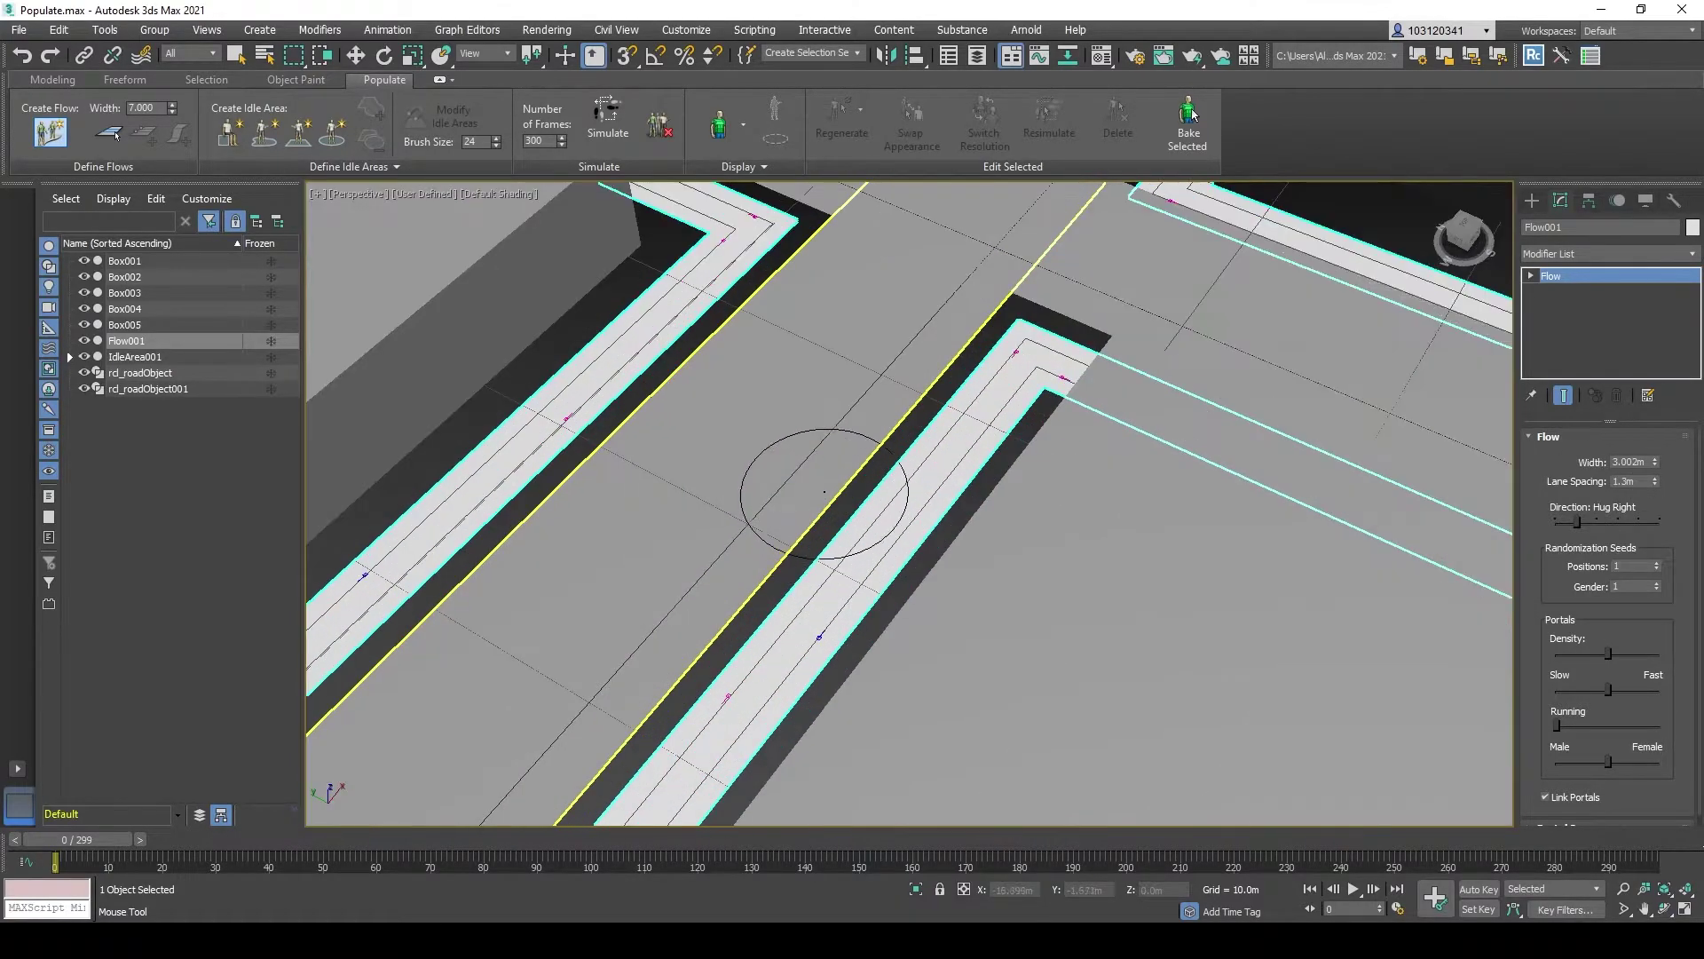
mouse_move(1656, 483)
mouse_down()
mouse_move(1658, 465)
mouse_move(1652, 501)
mouse_up()
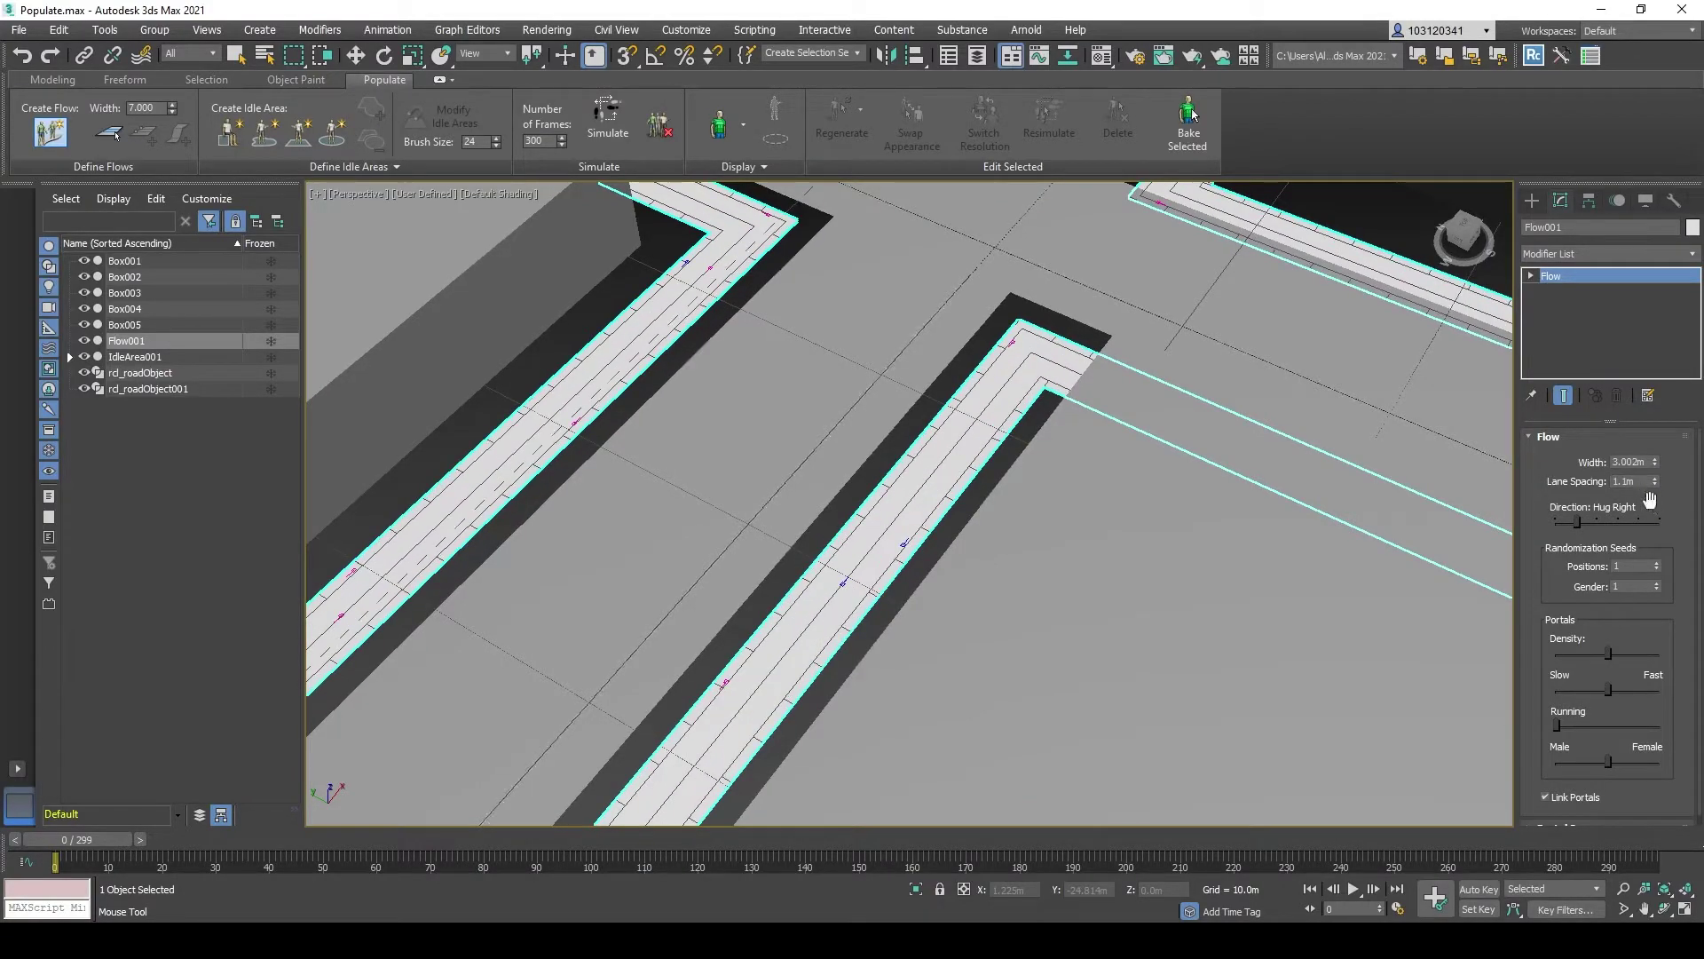
Step: Try a different Direction setting for the pedestrian flow around the crossroads
scroll(1298, 479, down, 2)
scroll(1083, 381, down, 5)
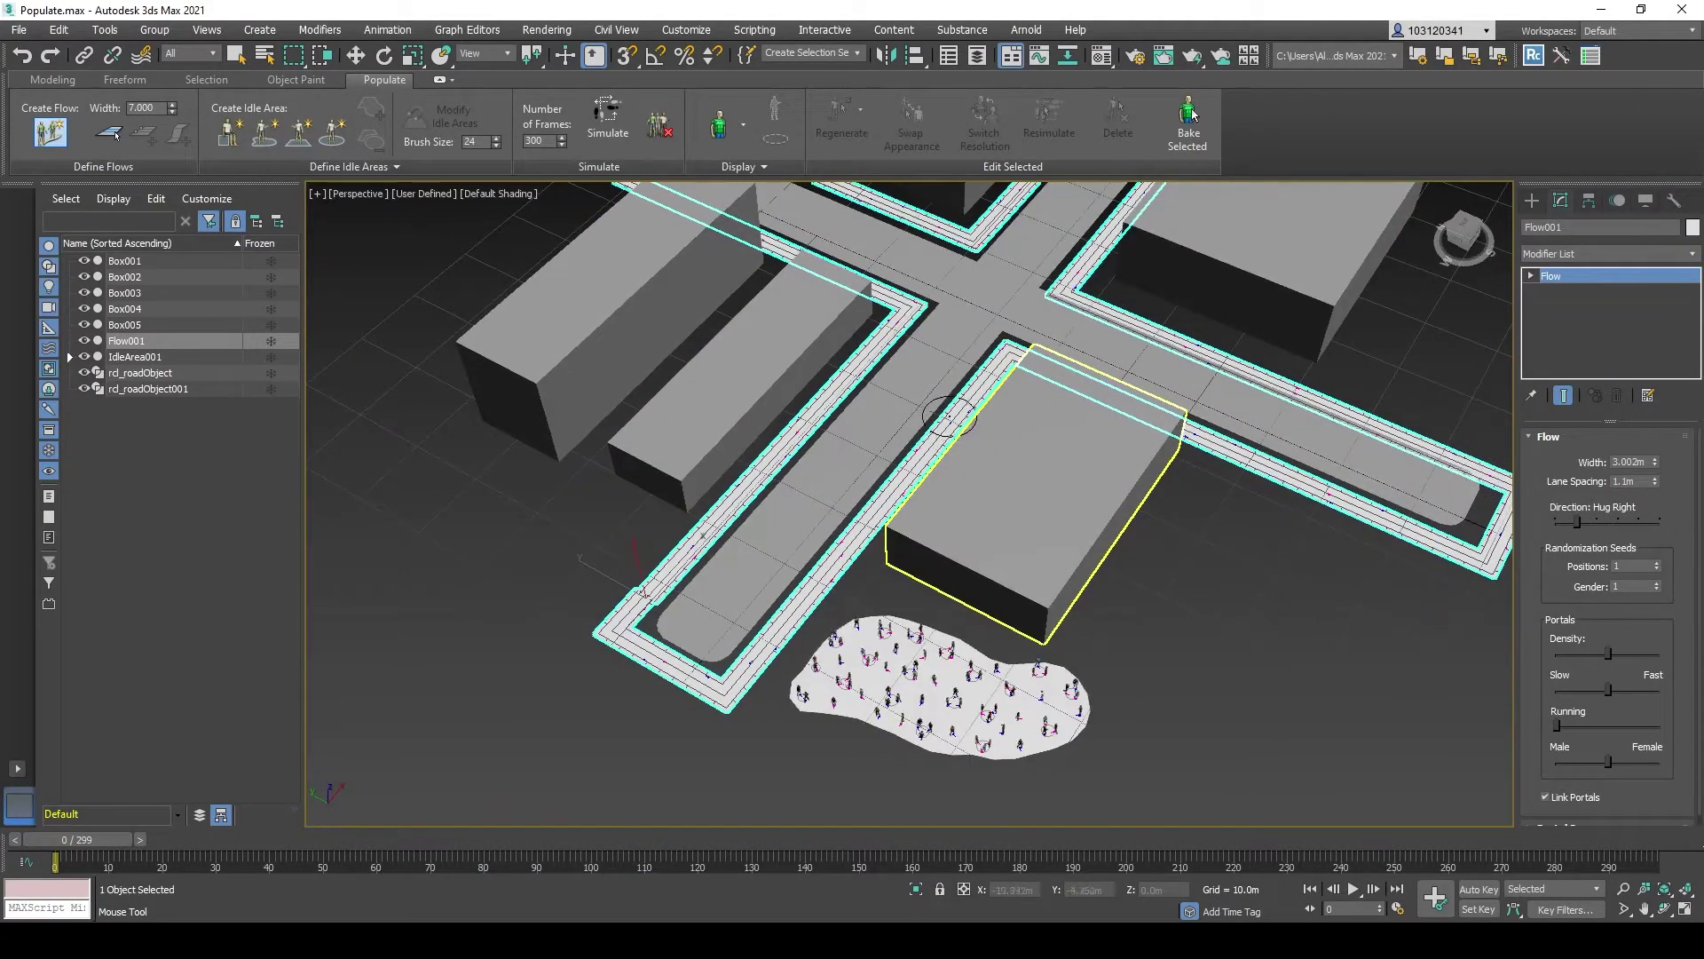
scroll(947, 417, up, 5)
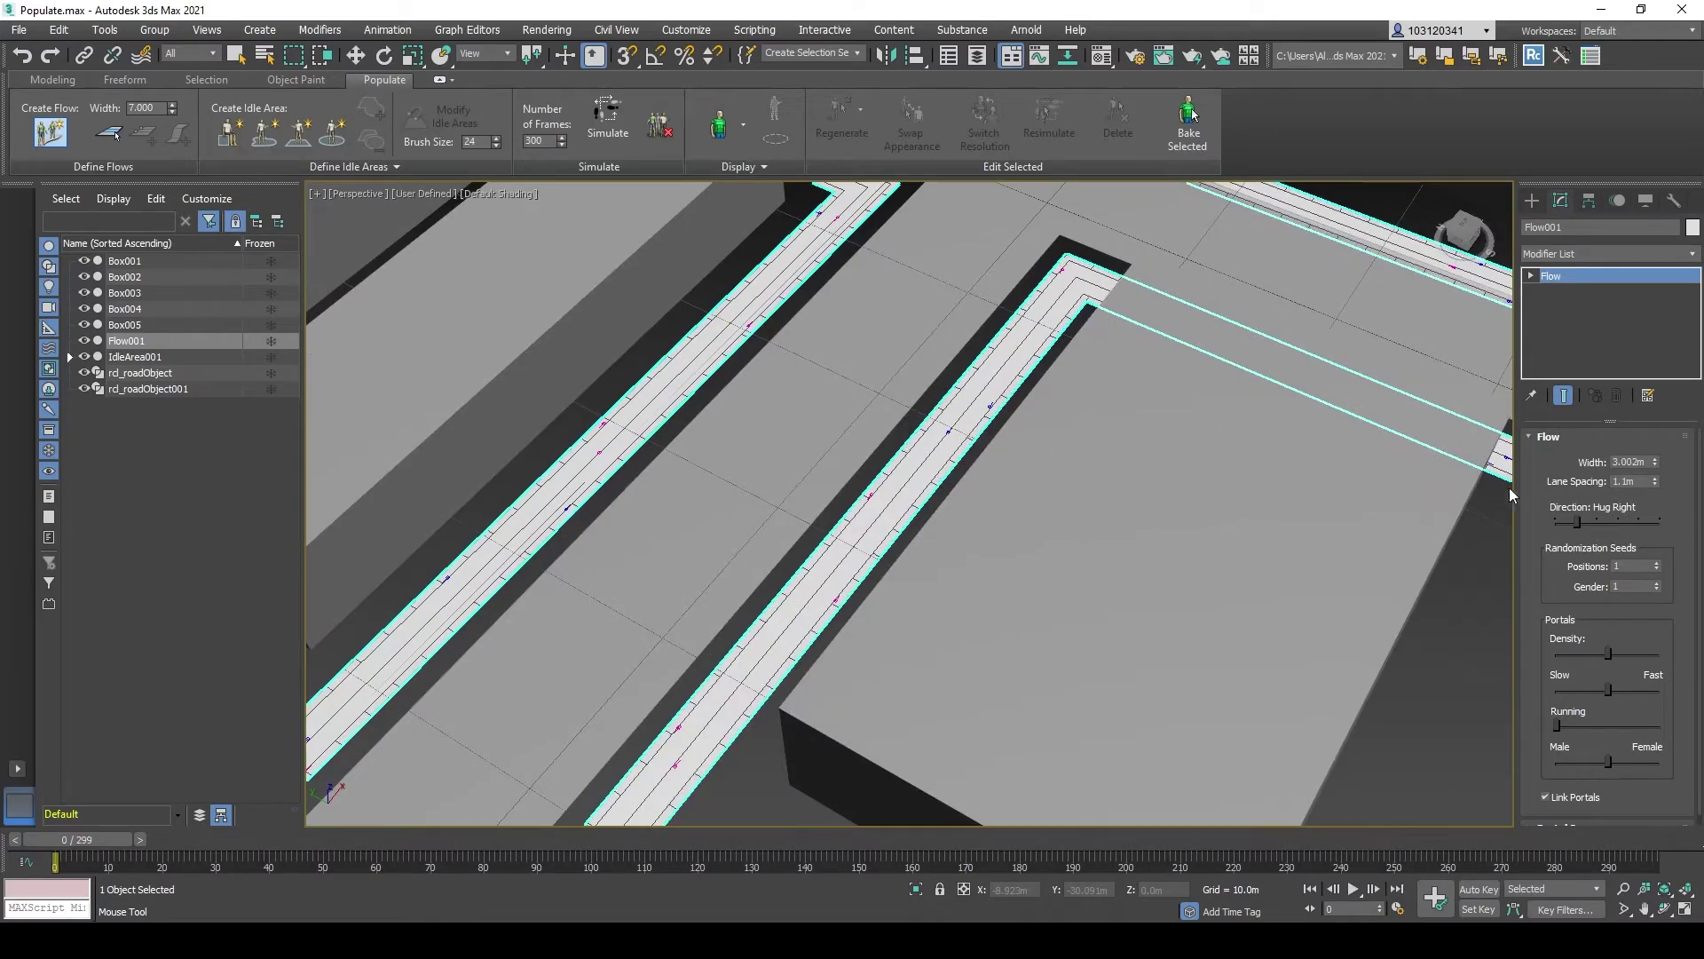
key(z)
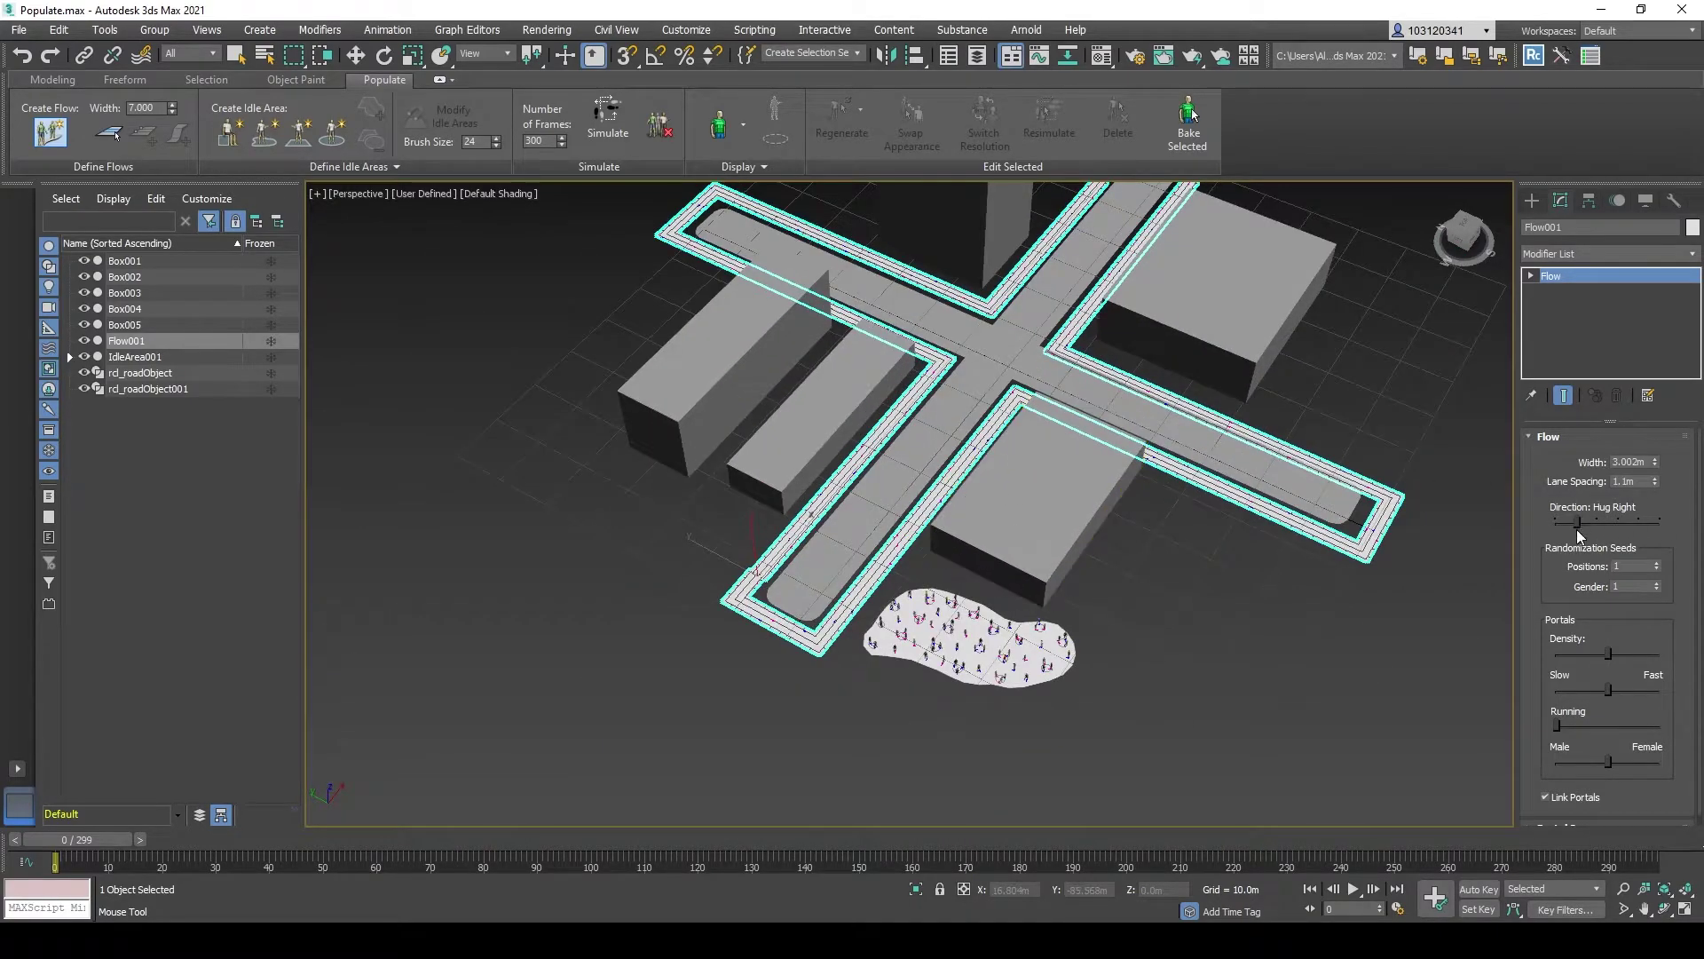
drag(1576, 526, 1614, 523)
scroll(1157, 433, up, 2)
scroll(1145, 447, down, 2)
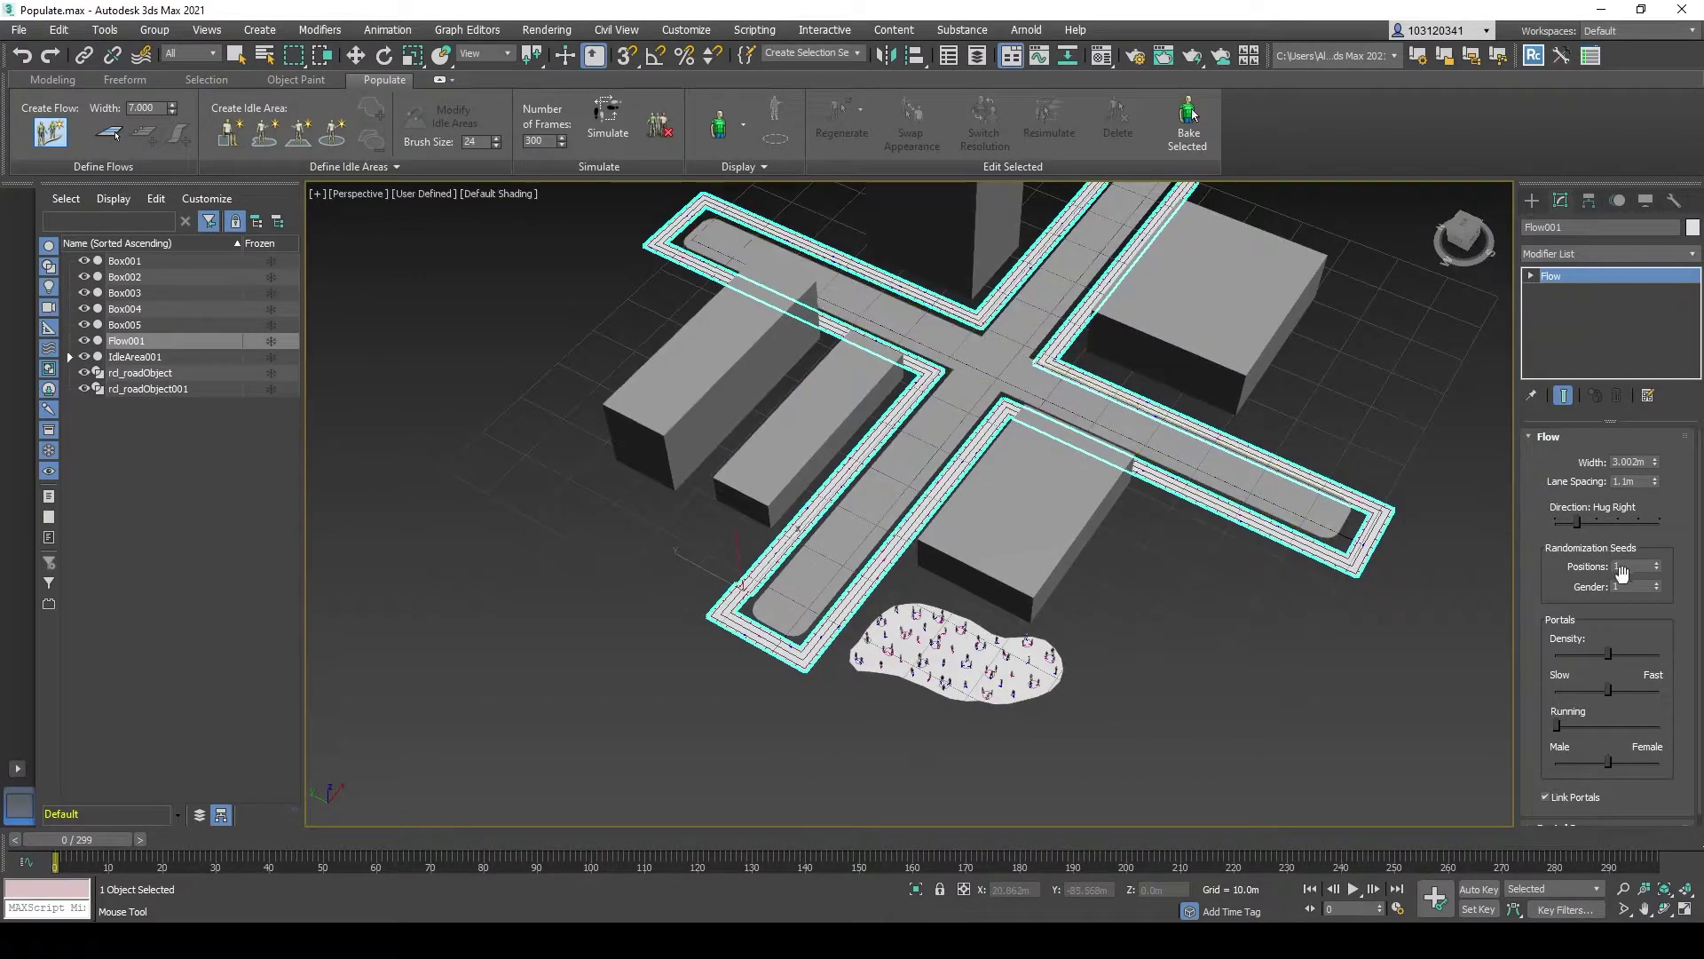
Step: Set the flow's randomization seeds to 101 for positions and 10 for gender
click(1656, 563)
drag(1655, 568, 1652, 592)
scroll(1013, 496, up, 5)
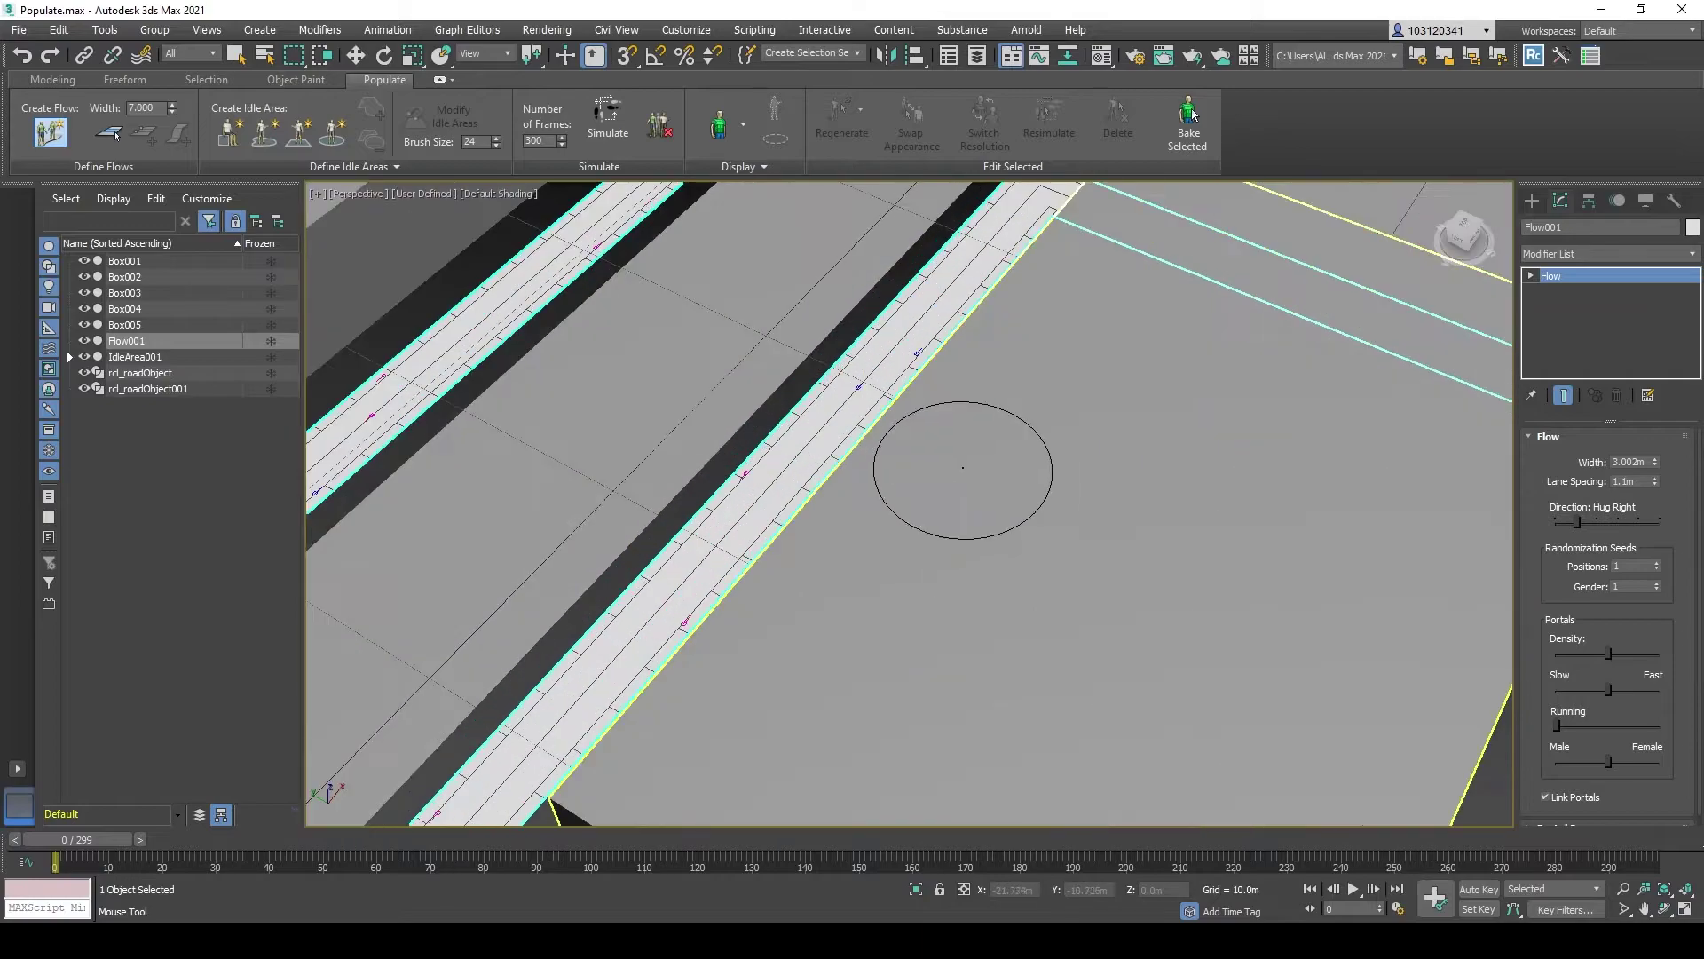
middle_drag(962, 472, 1358, 593)
scroll(1103, 475, up, 2)
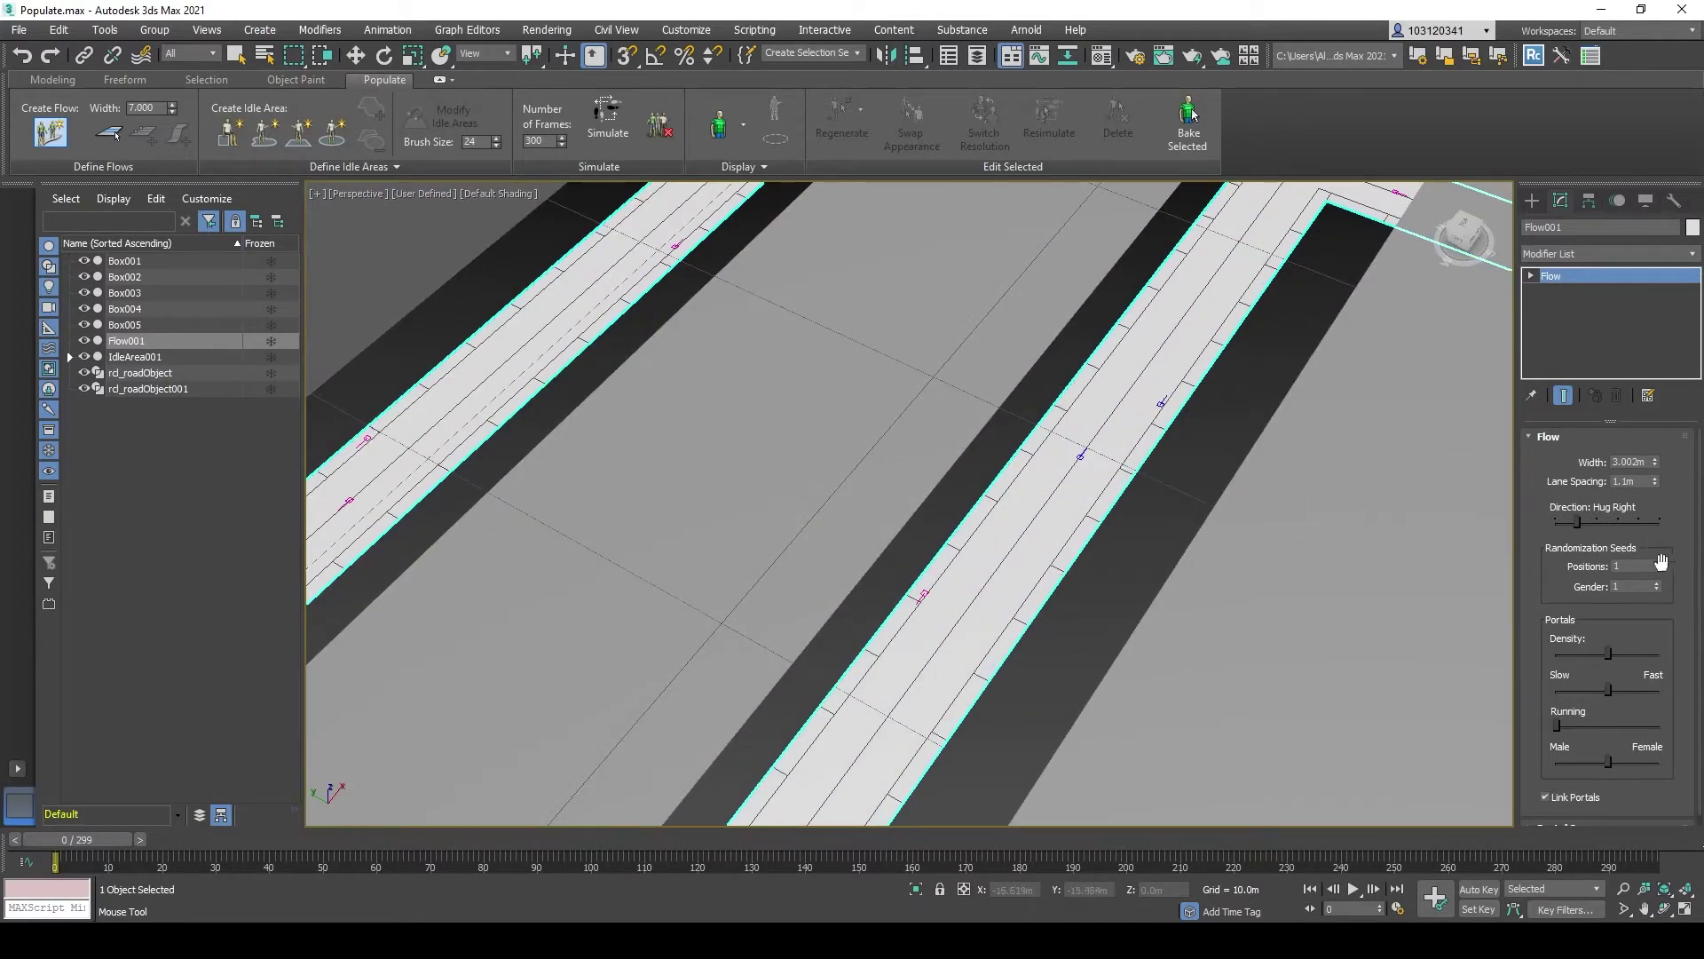
drag(1657, 568, 1657, 533)
scroll(1247, 497, down, 3)
middle_drag(1247, 497, 1227, 530)
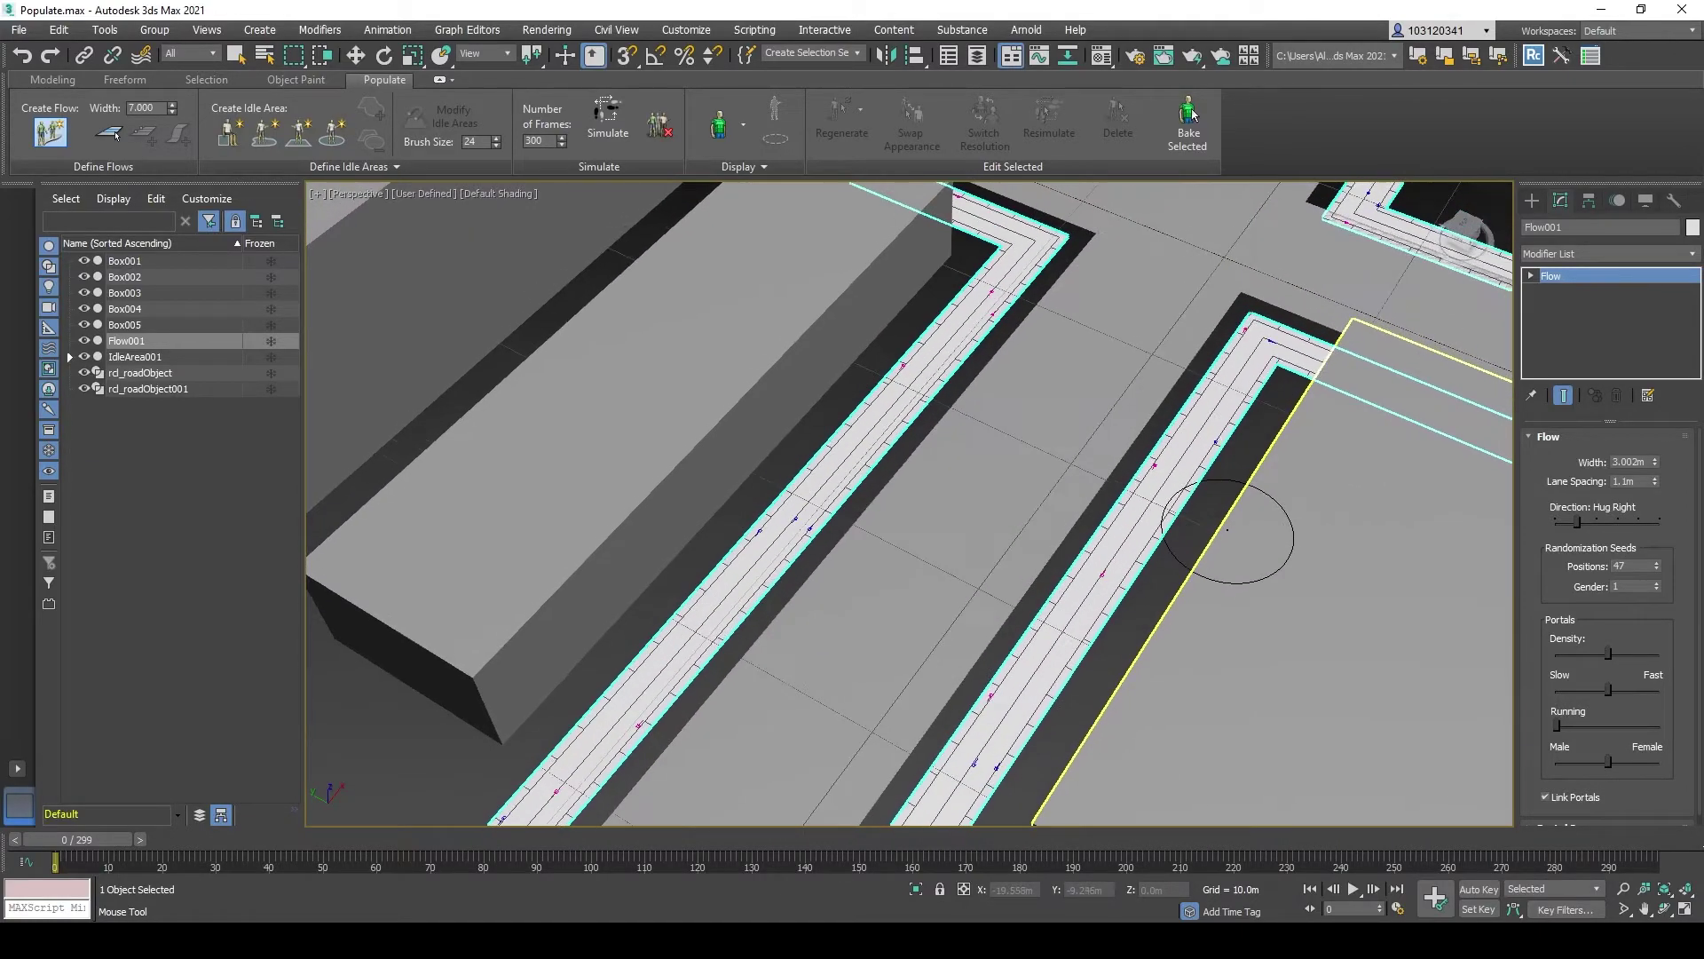
click(1656, 569)
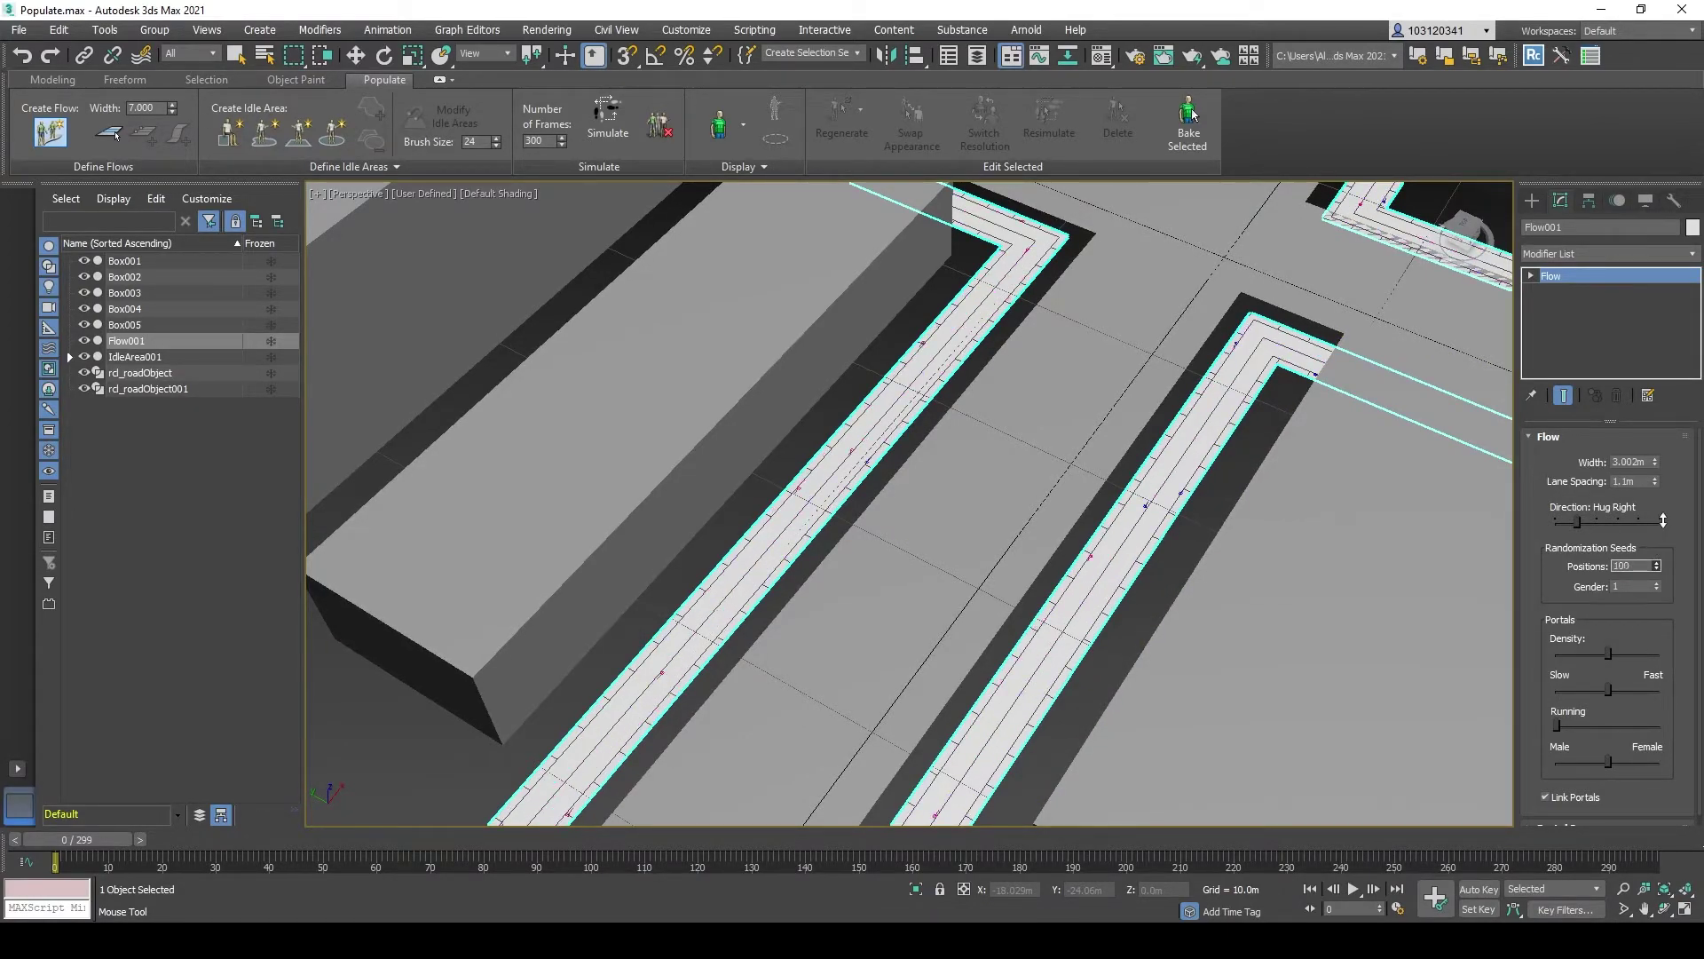
drag(1664, 515, 1664, 522)
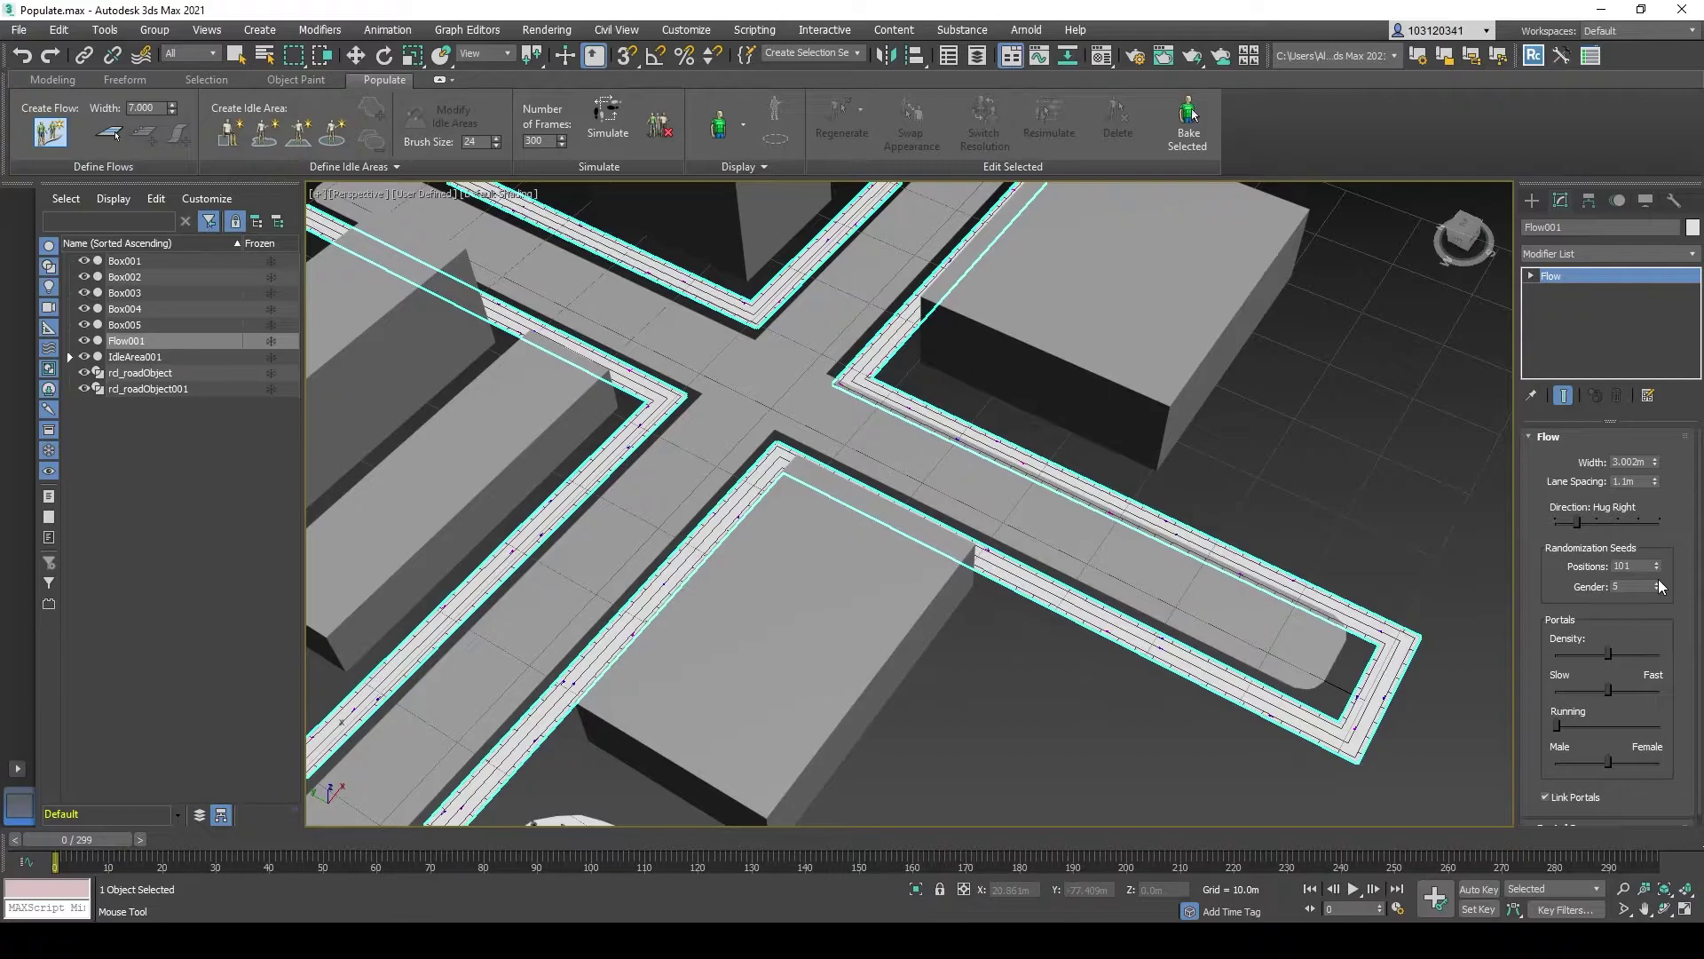
drag(1658, 585, 1658, 577)
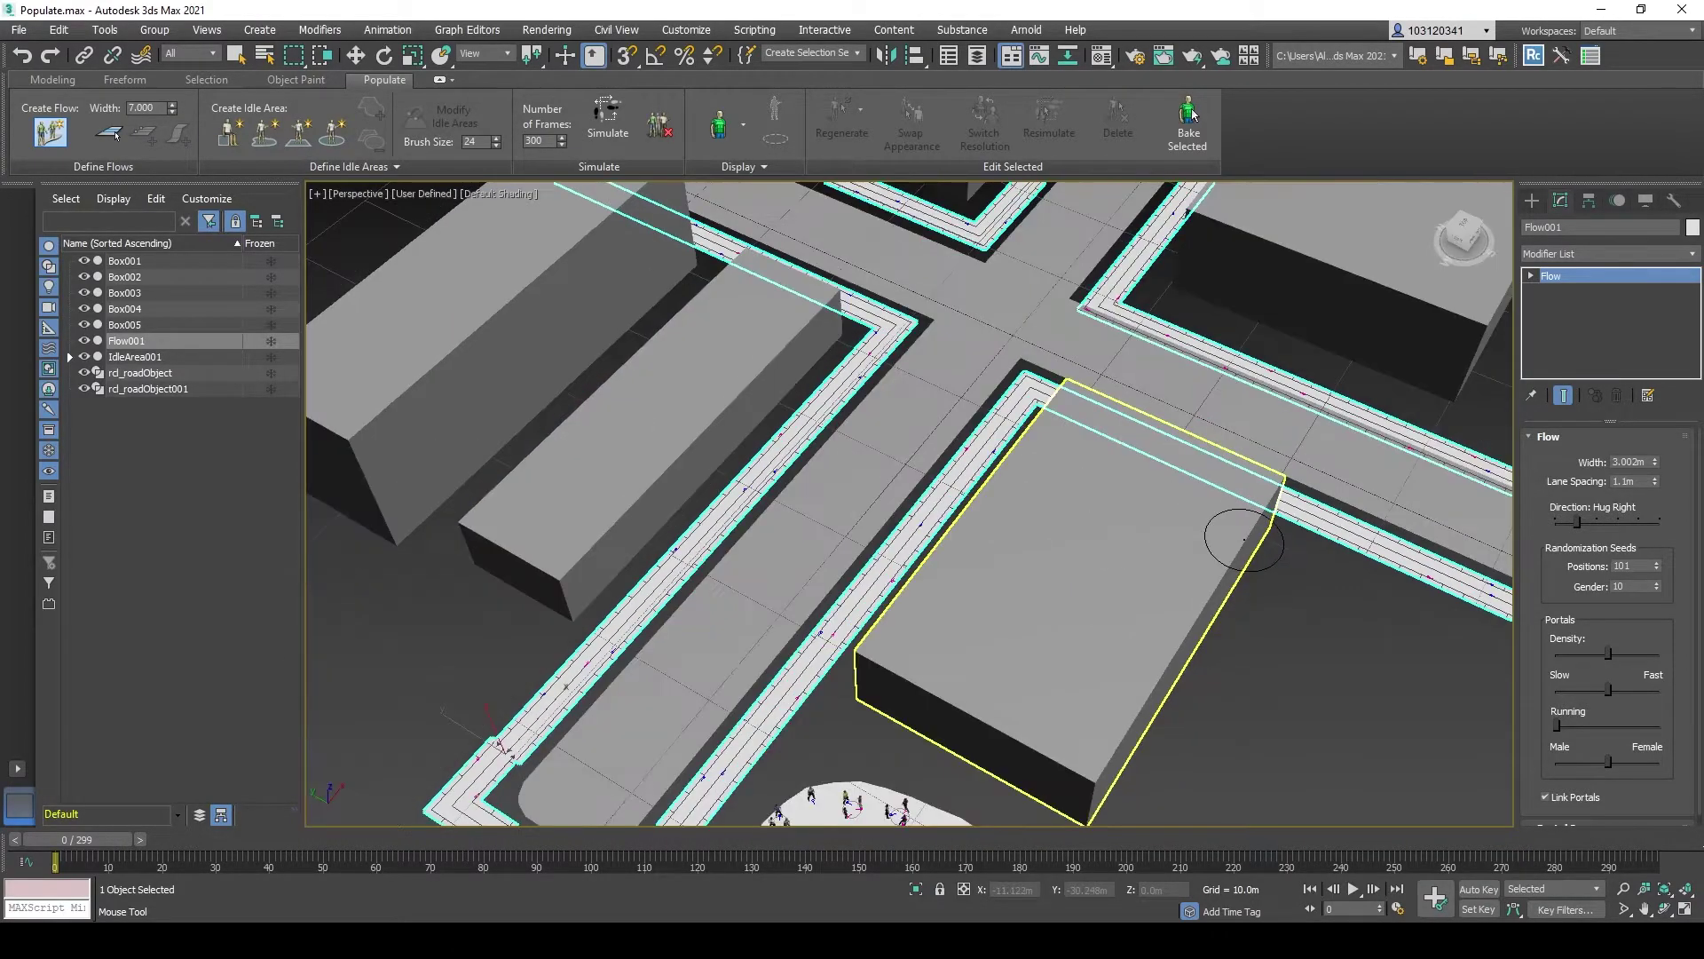
Step: Raise the flow's portal density close to maximum, shift the speed towards fast, add a little running, and open the Portal 2 settings
drag(1605, 636, 1540, 581)
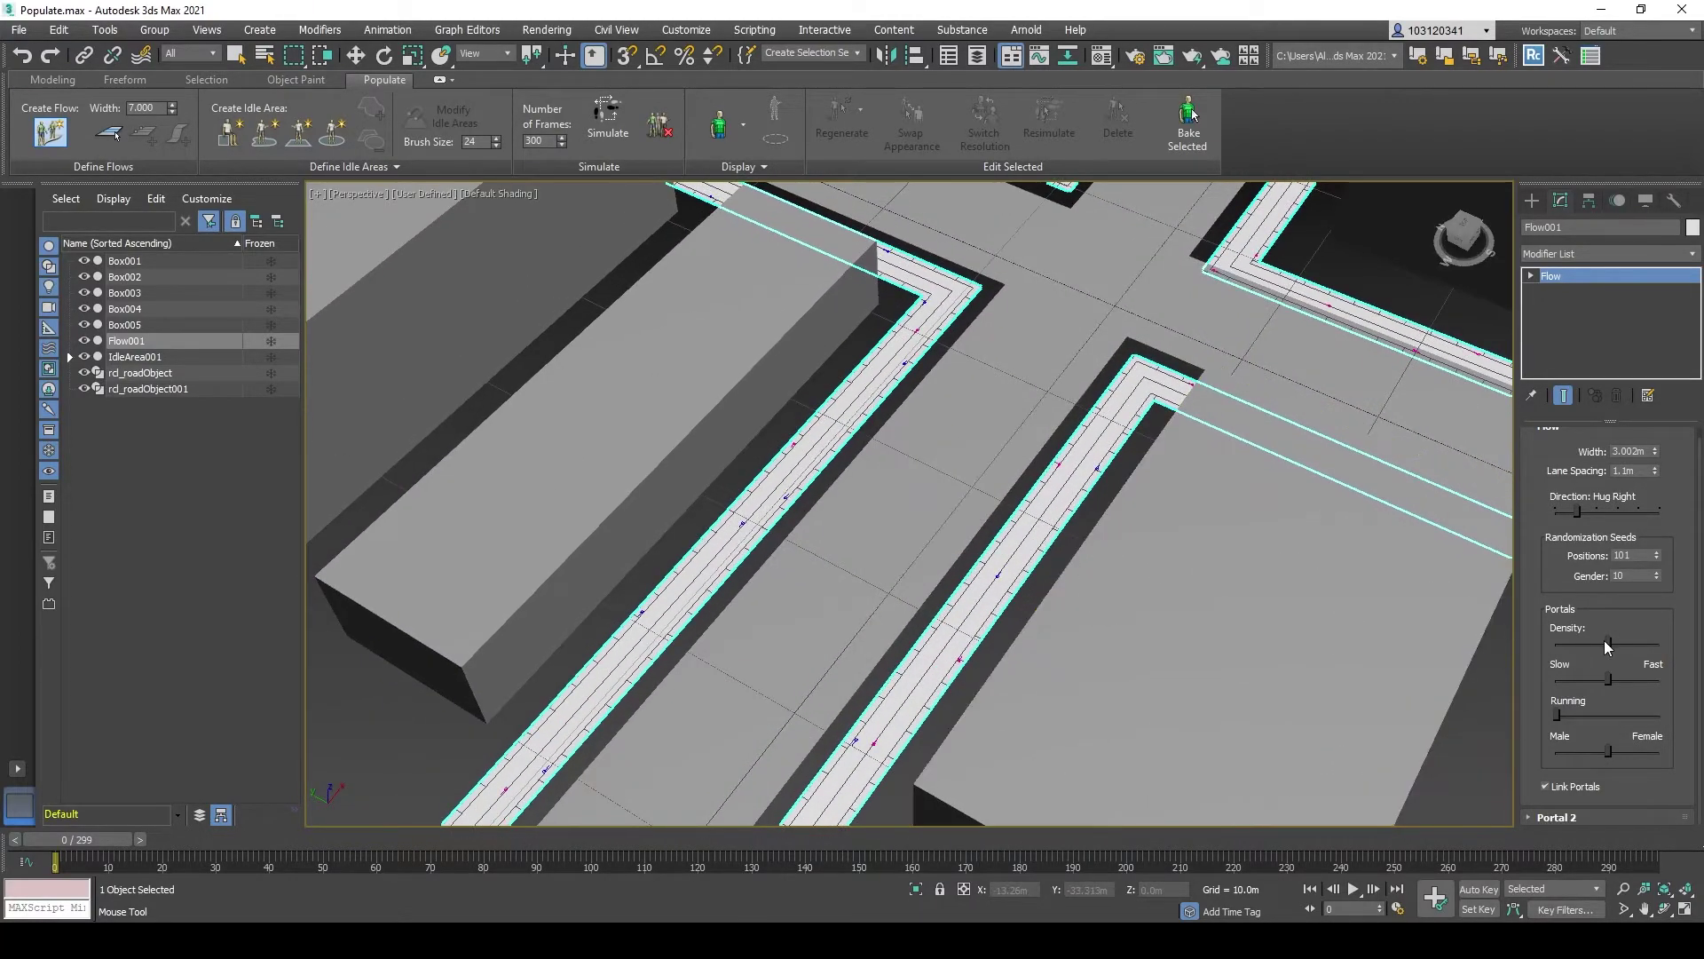
drag(1608, 644, 1651, 643)
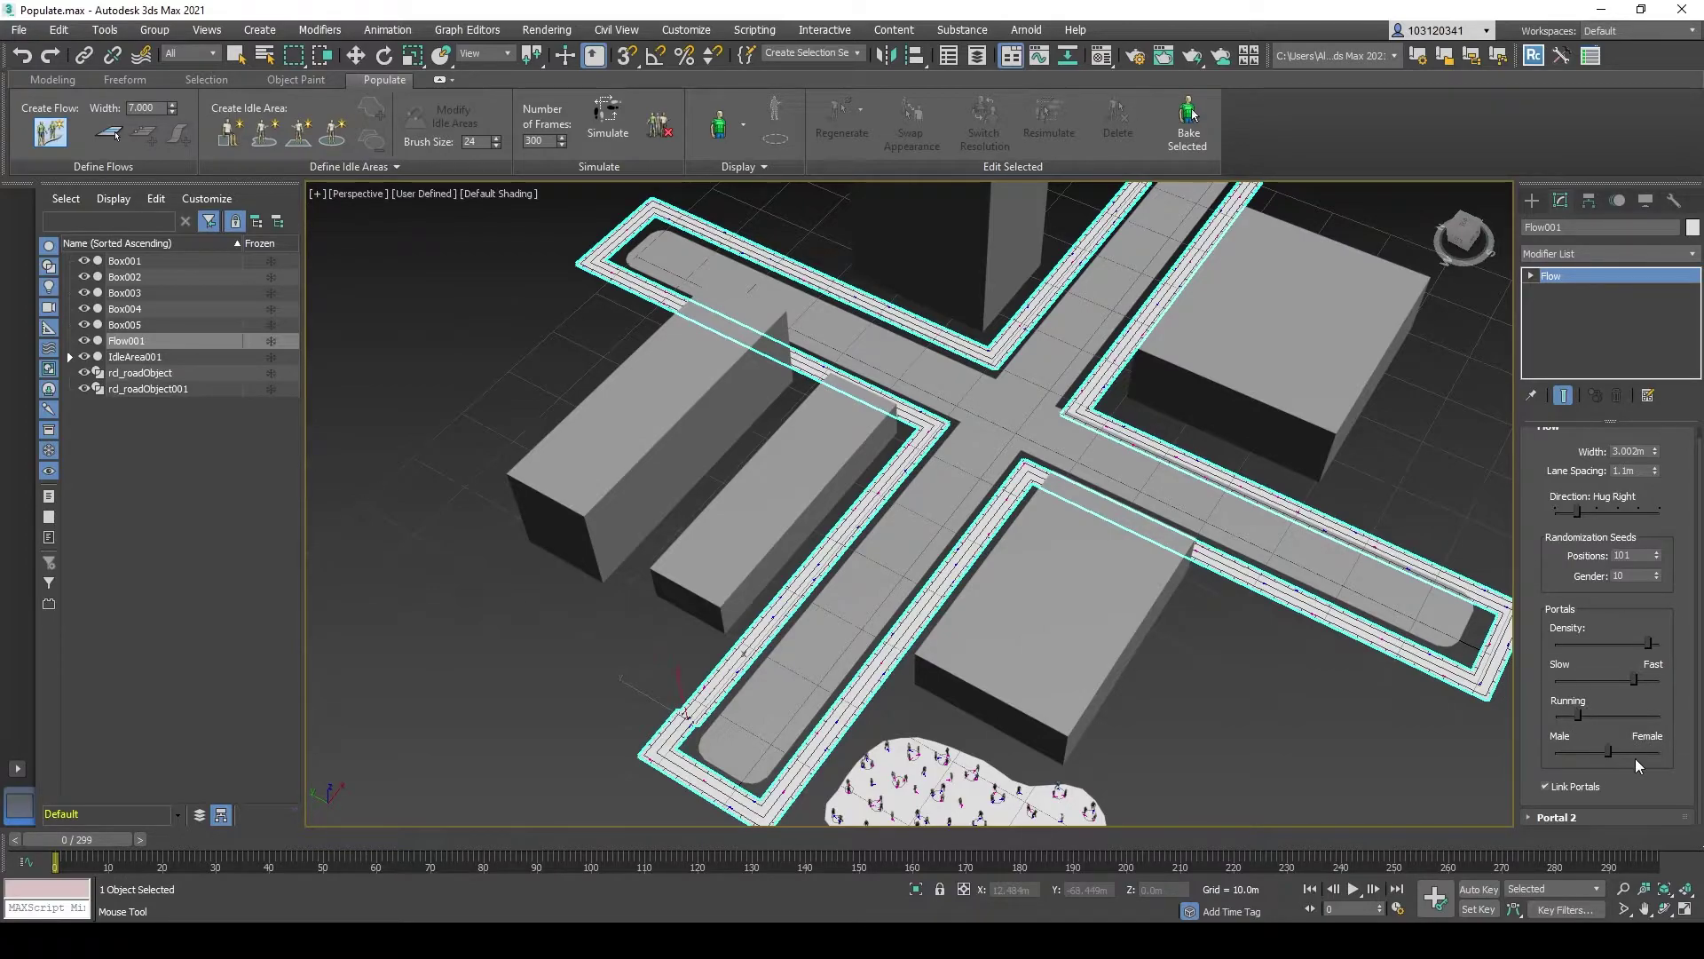
scroll(1494, 690, down, 6)
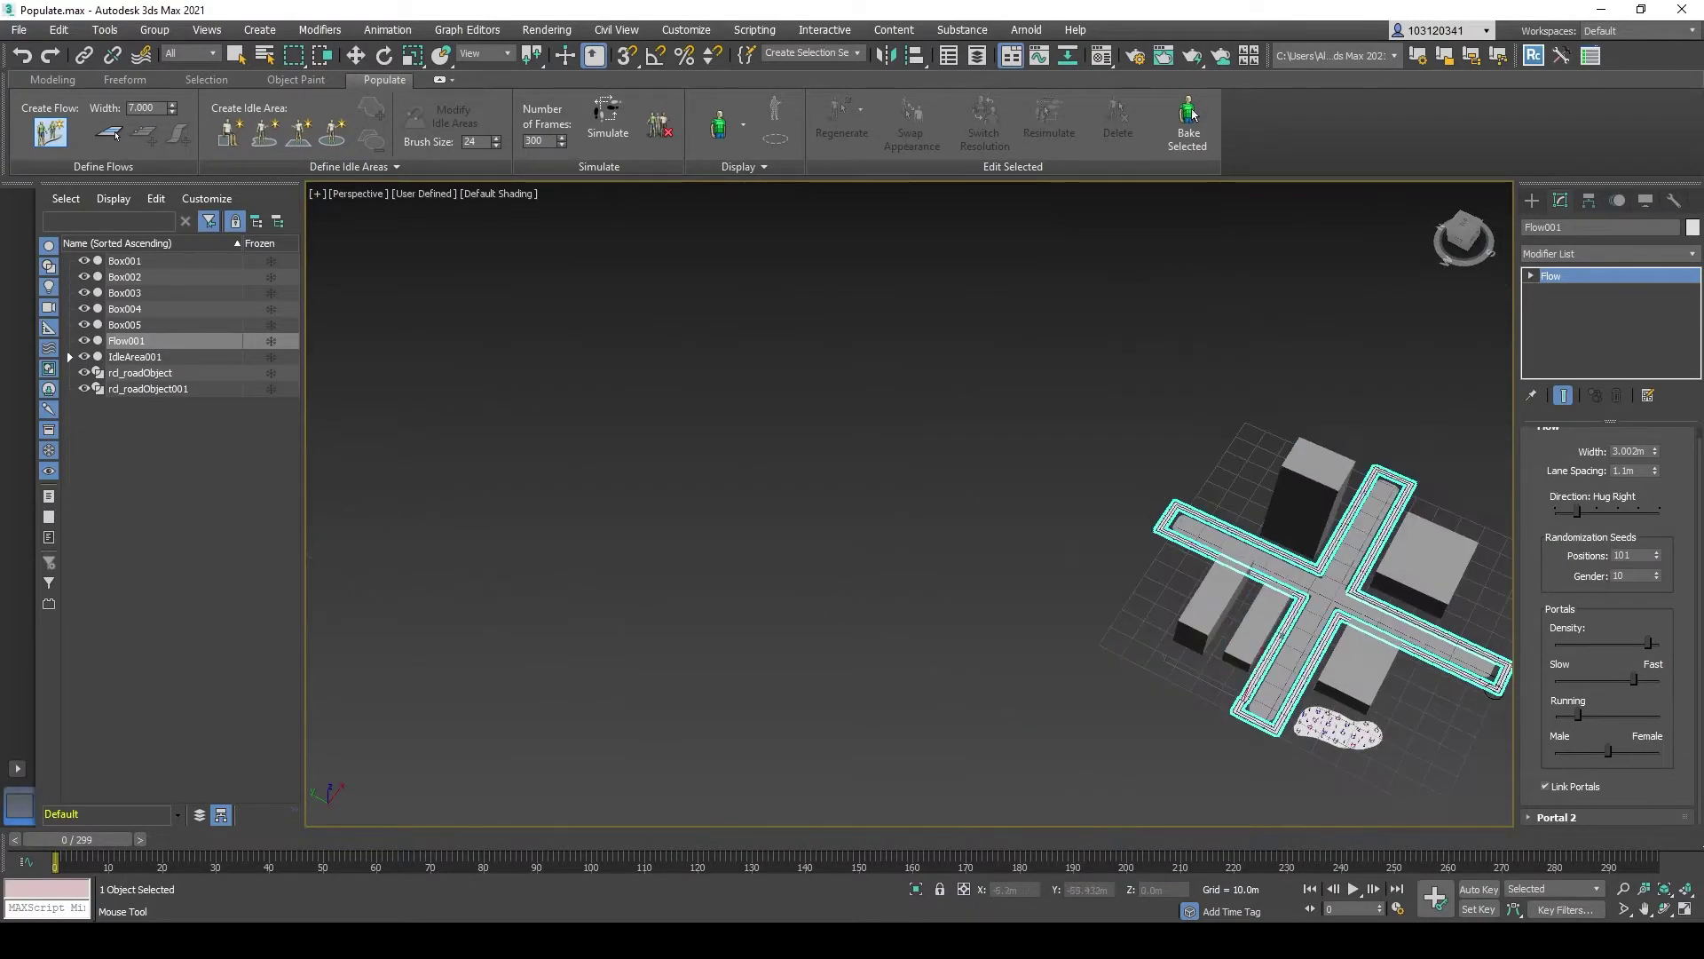
scroll(1455, 684, up, 10)
scroll(1421, 668, down, 5)
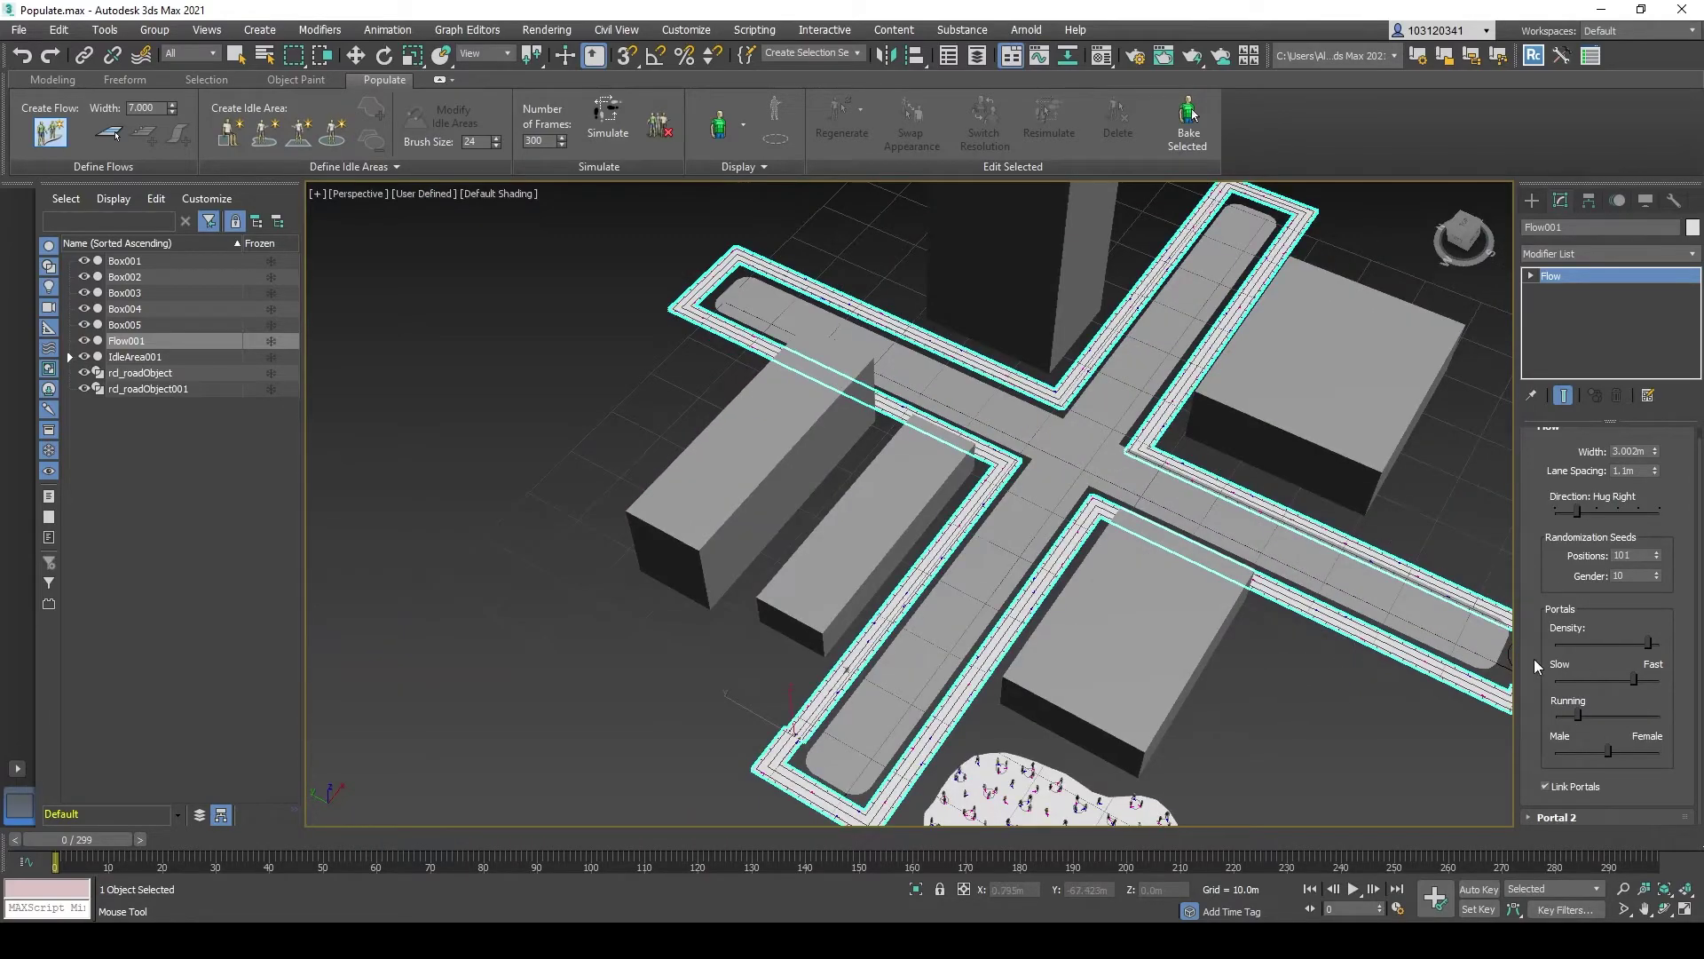
click(1541, 818)
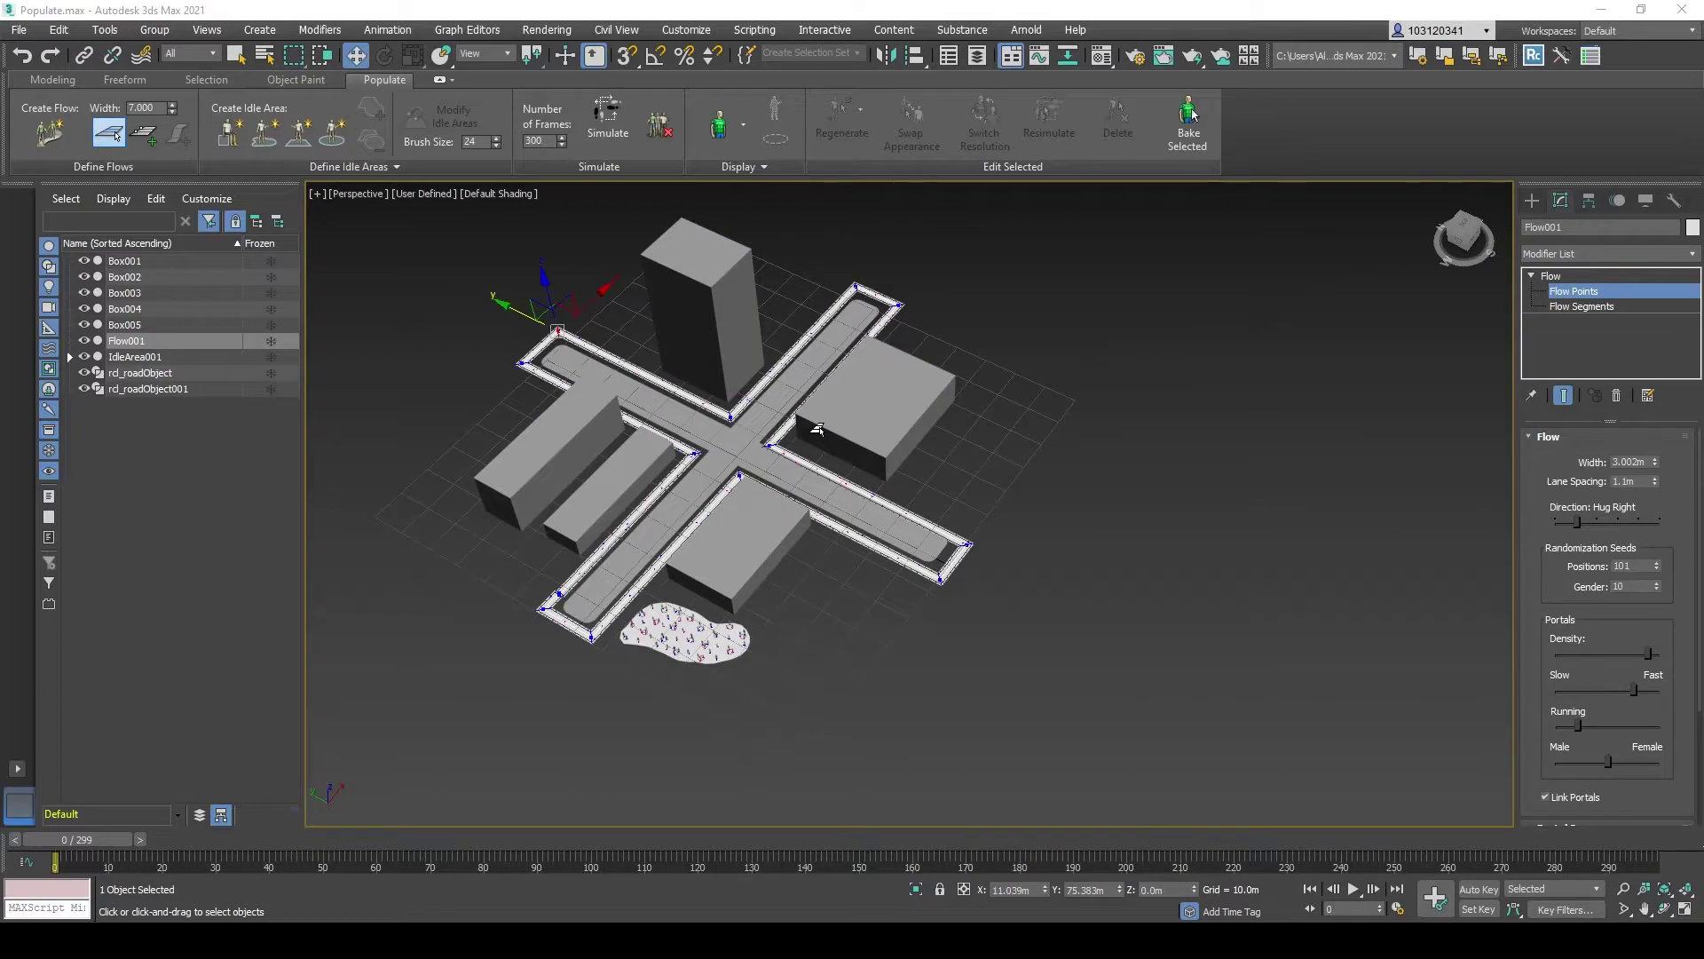
scroll(809, 466, up, 3)
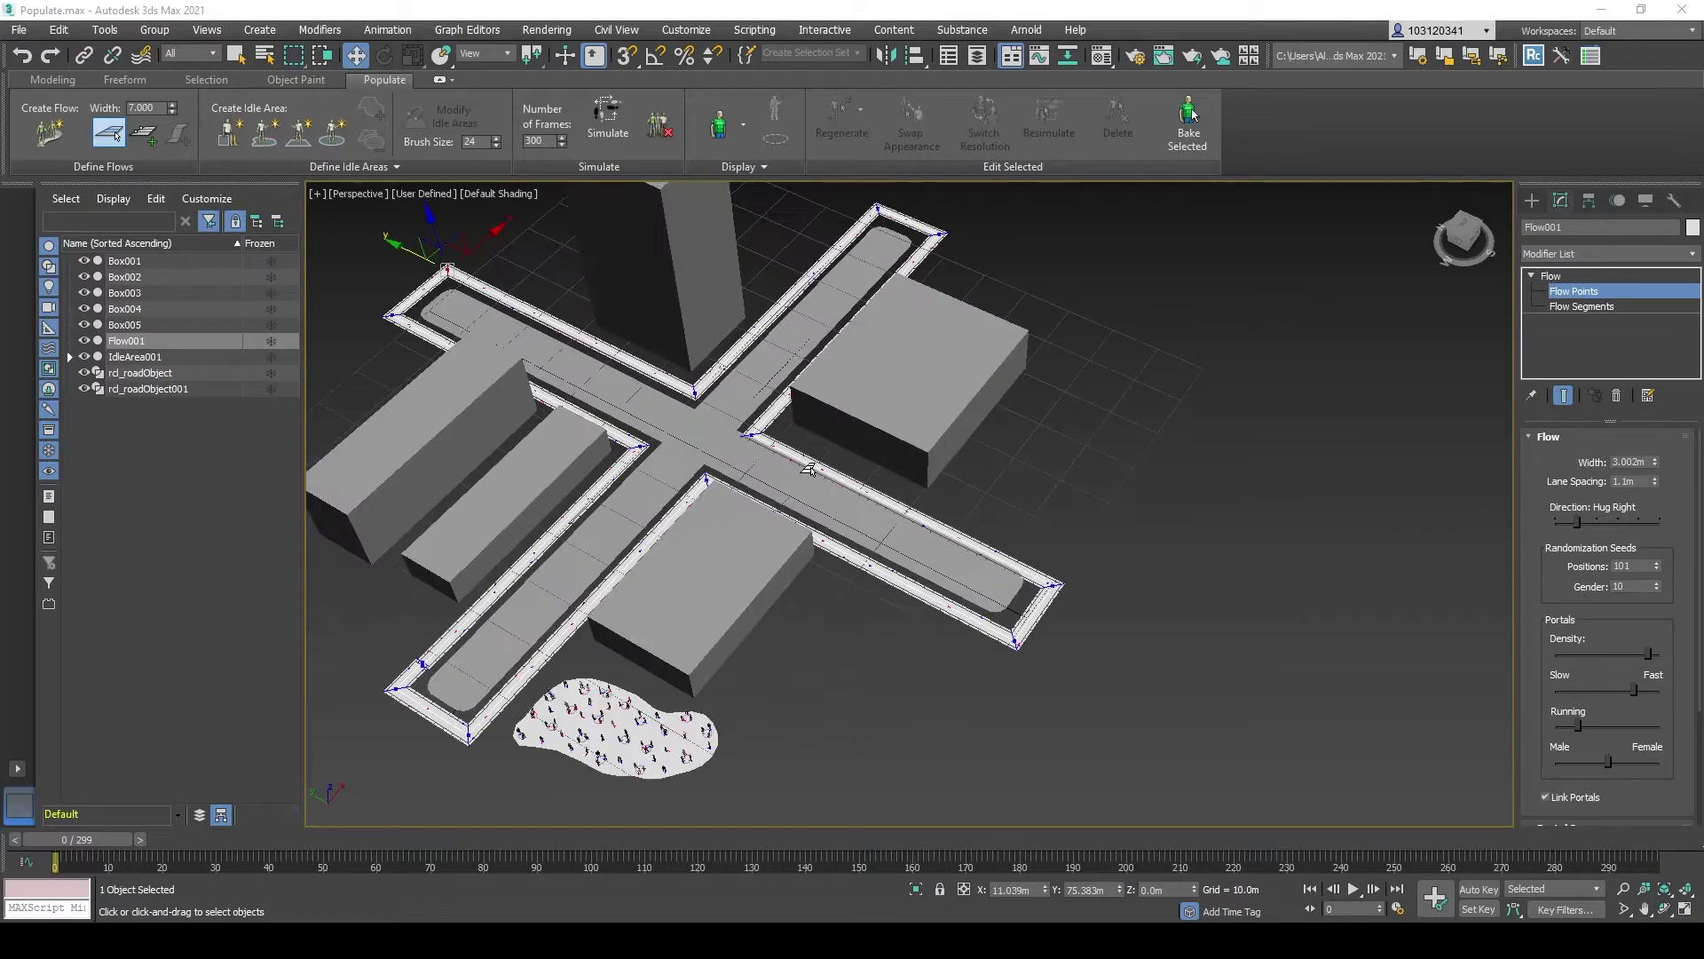
Step: Examine the flow's editable points around the crossroads and at the end of the near road arm
middle_drag(771, 466, 991, 467)
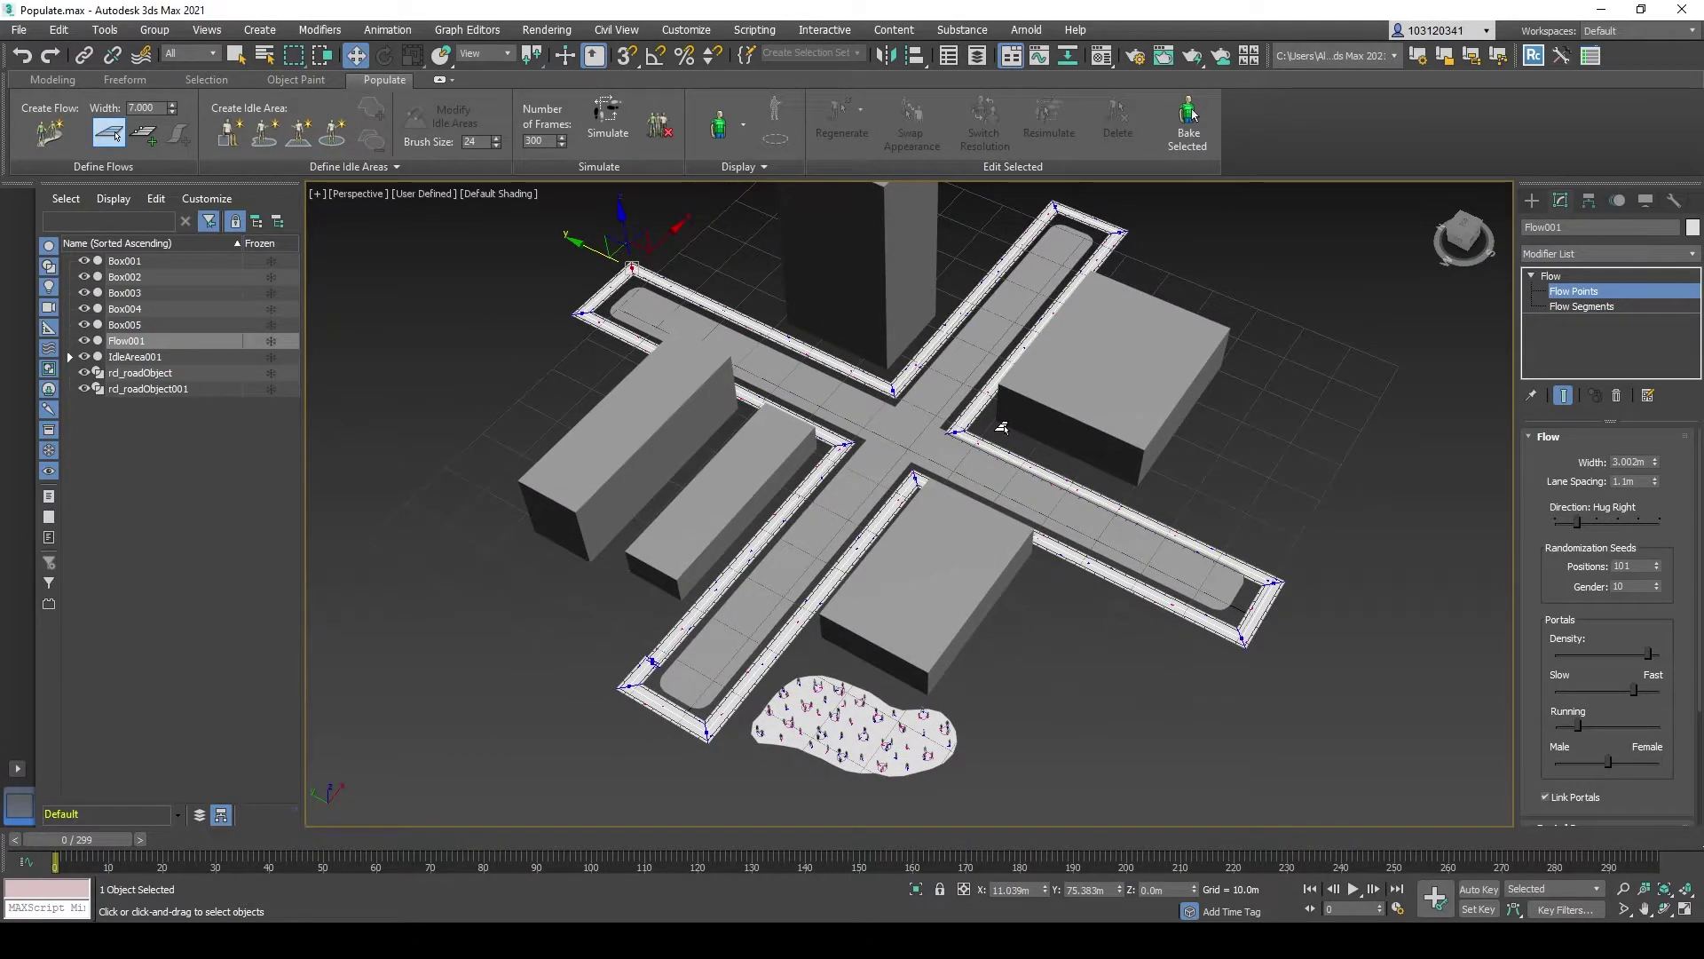
scroll(837, 539, up, 3)
middle_drag(837, 538, 680, 476)
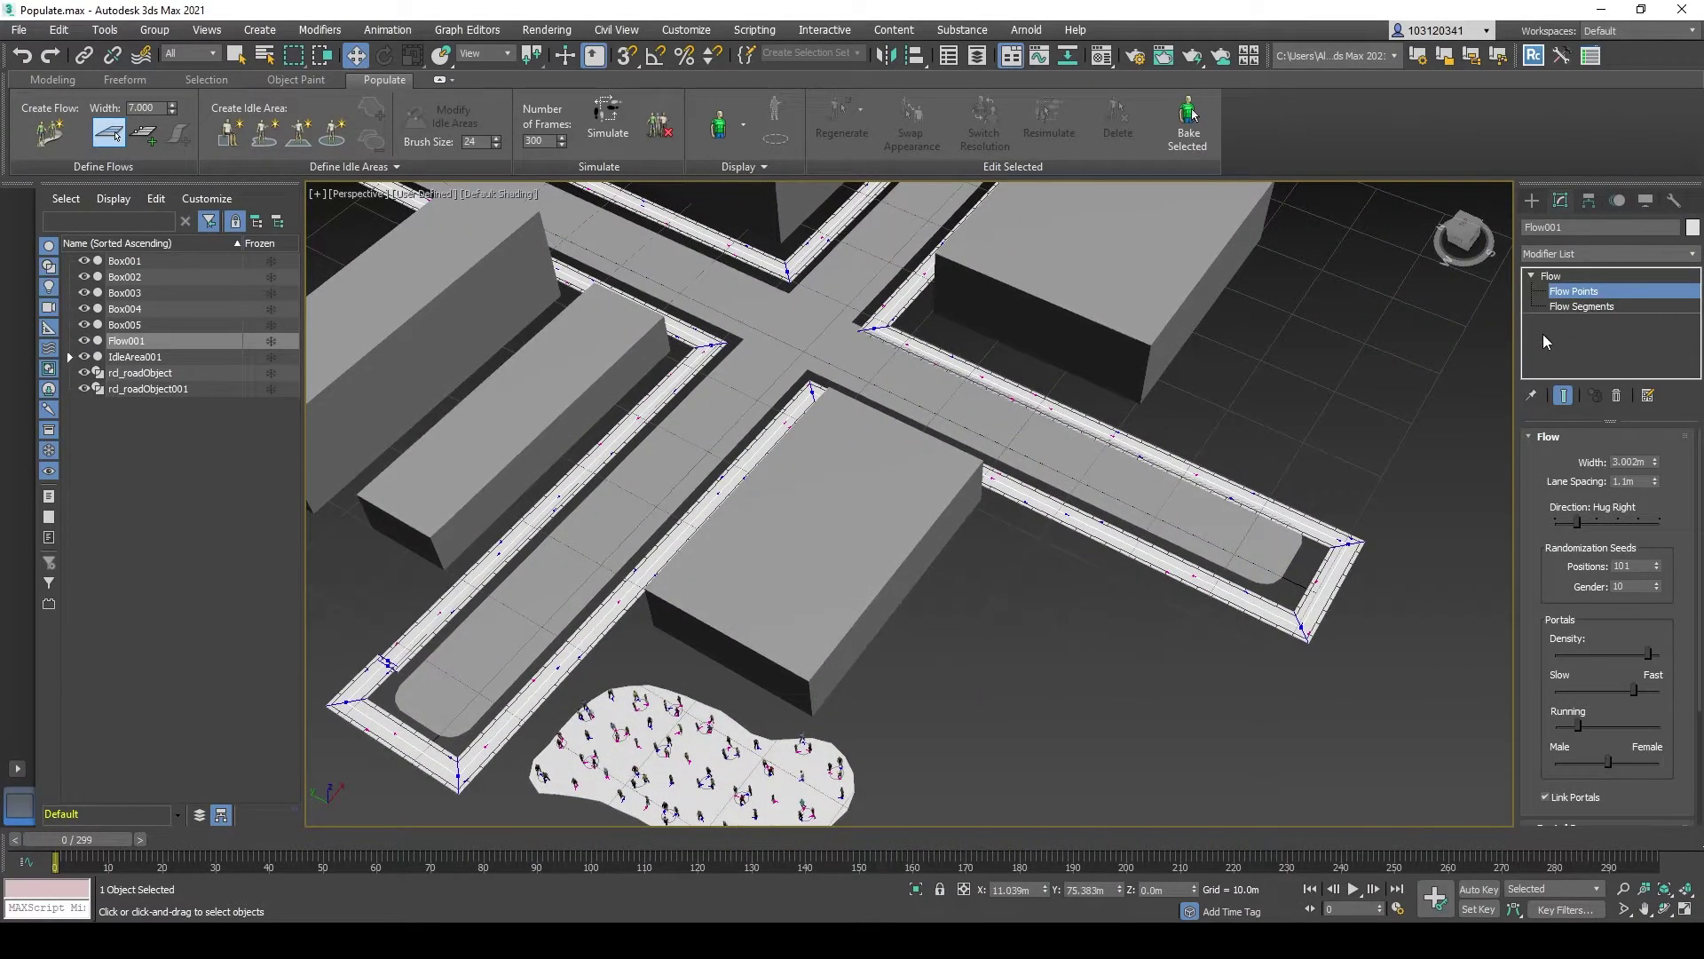
middle_drag(939, 390, 1115, 381)
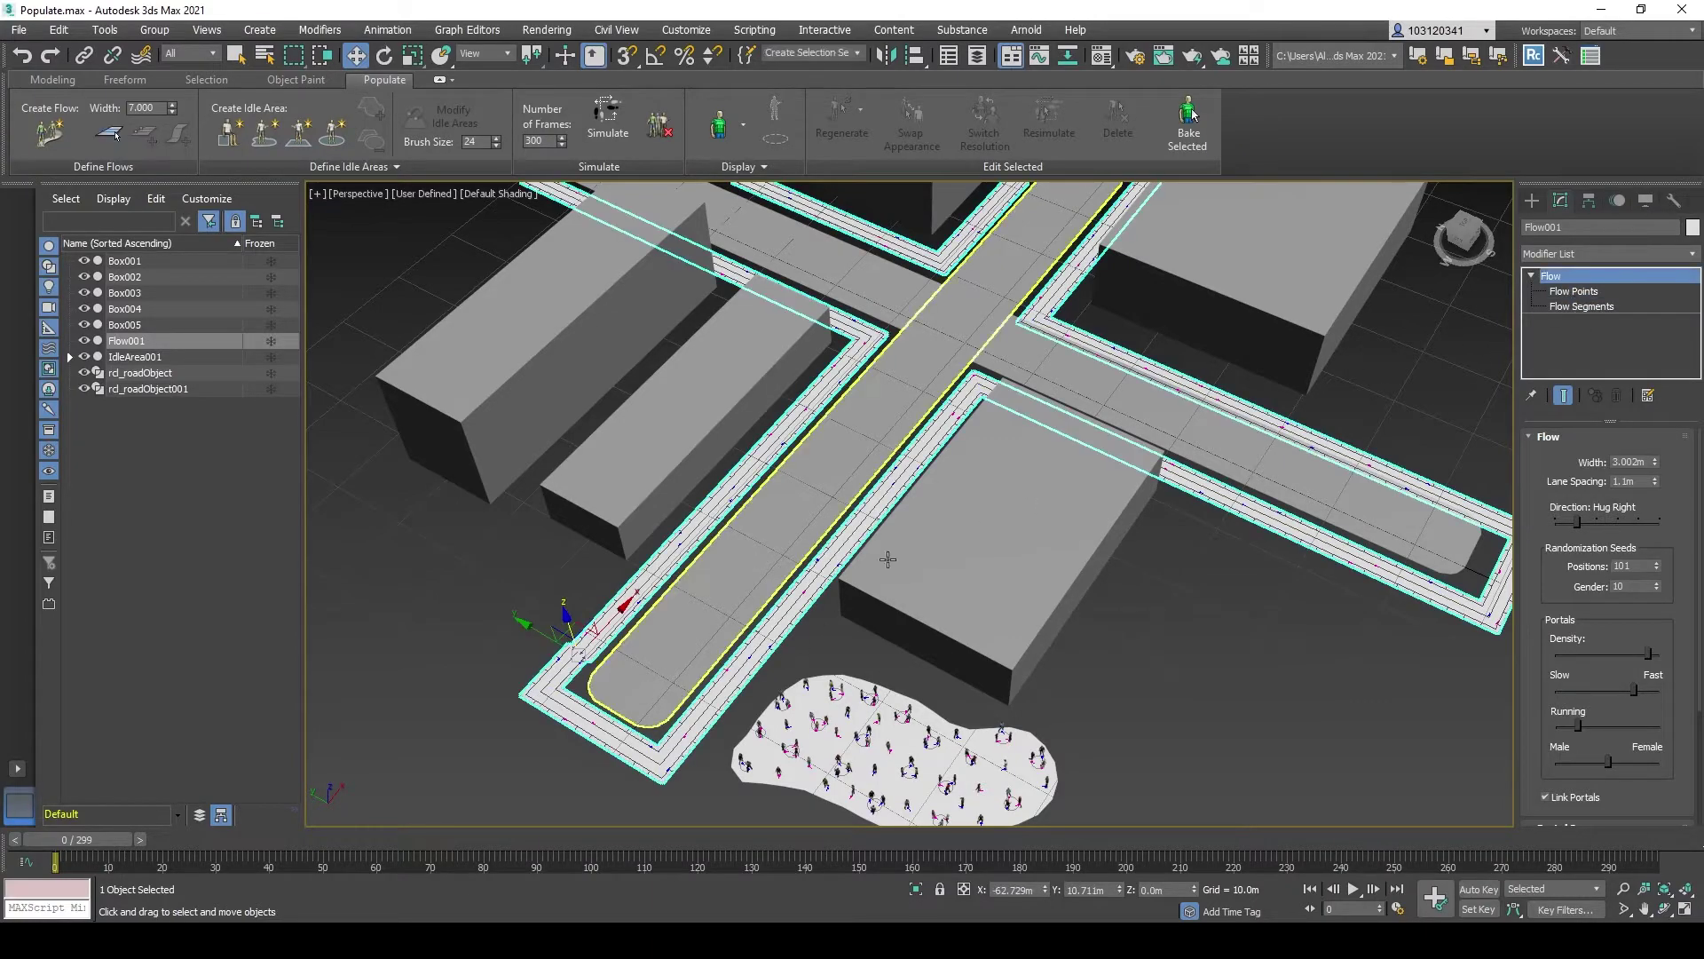
scroll(611, 668, up, 5)
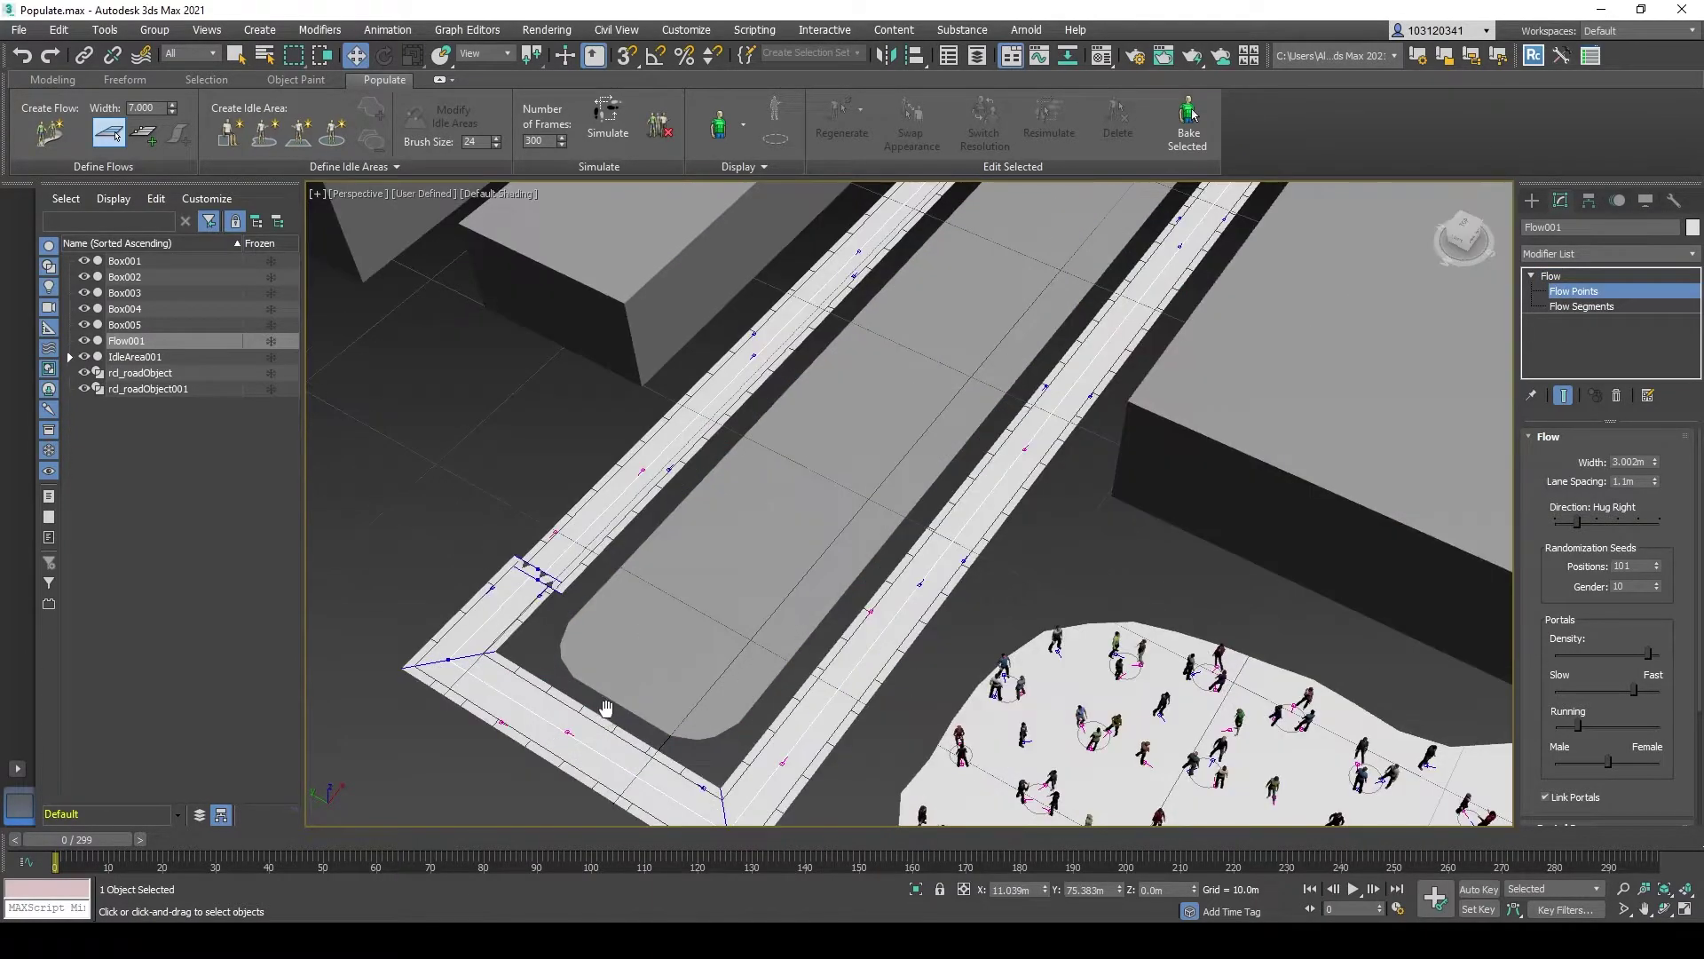
key(q)
scroll(693, 448, up, 5)
scroll(693, 448, down, 8)
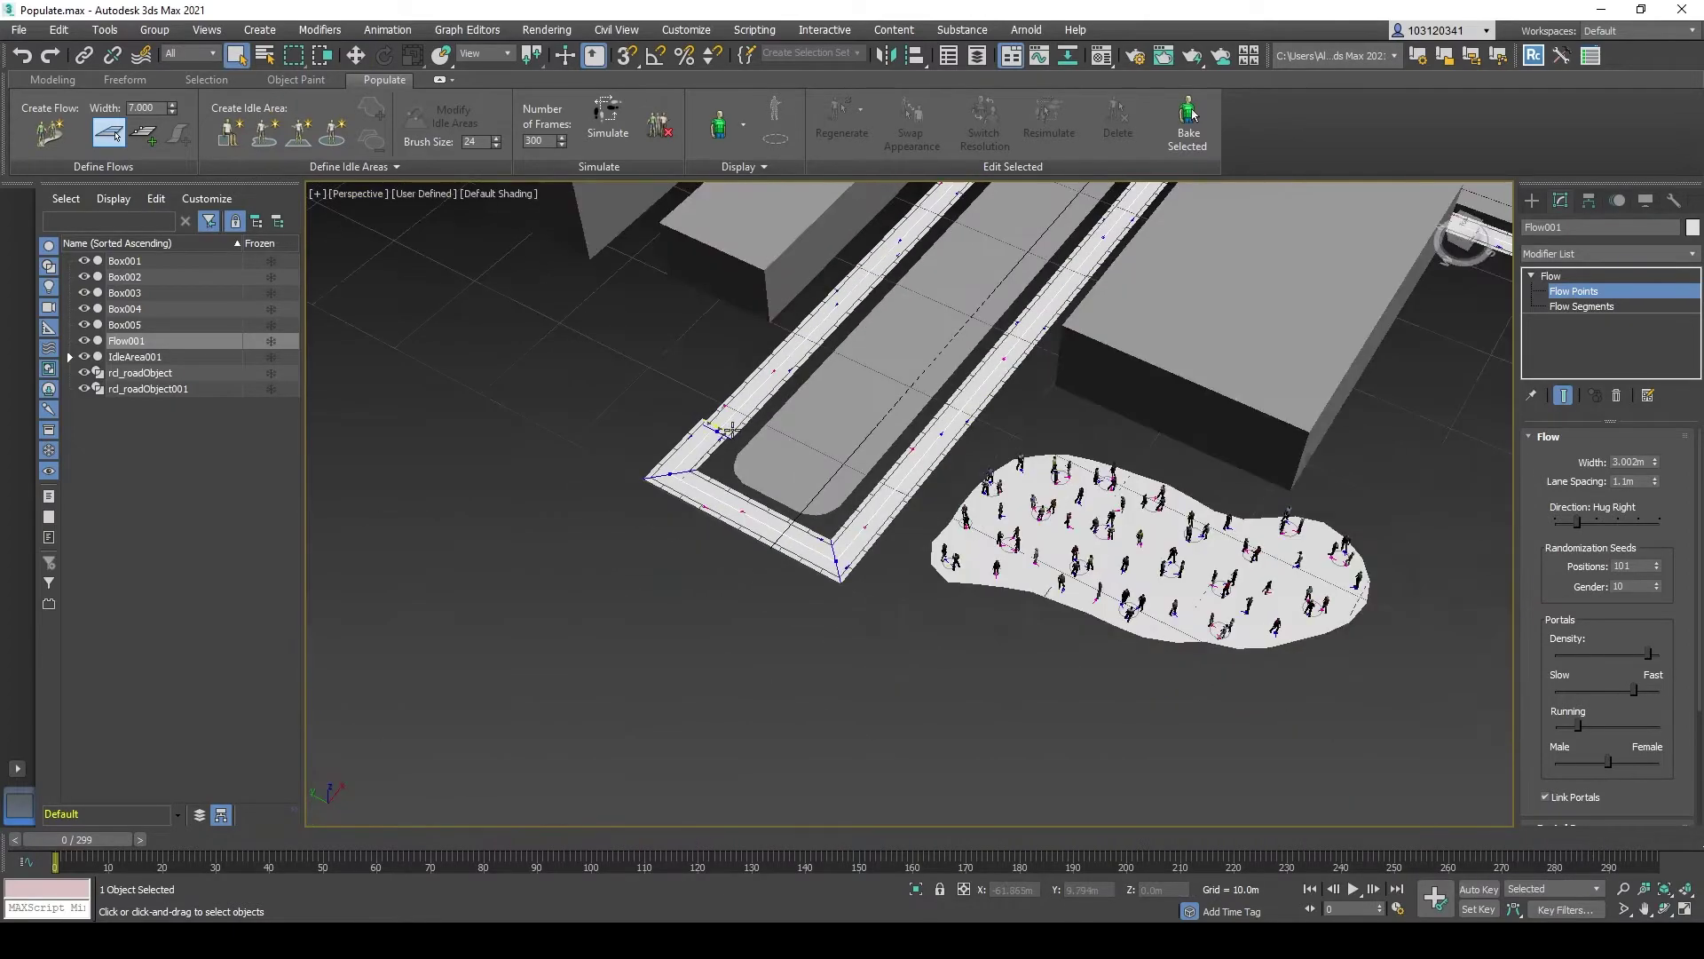
scroll(797, 461, up, 8)
scroll(797, 462, down, 4)
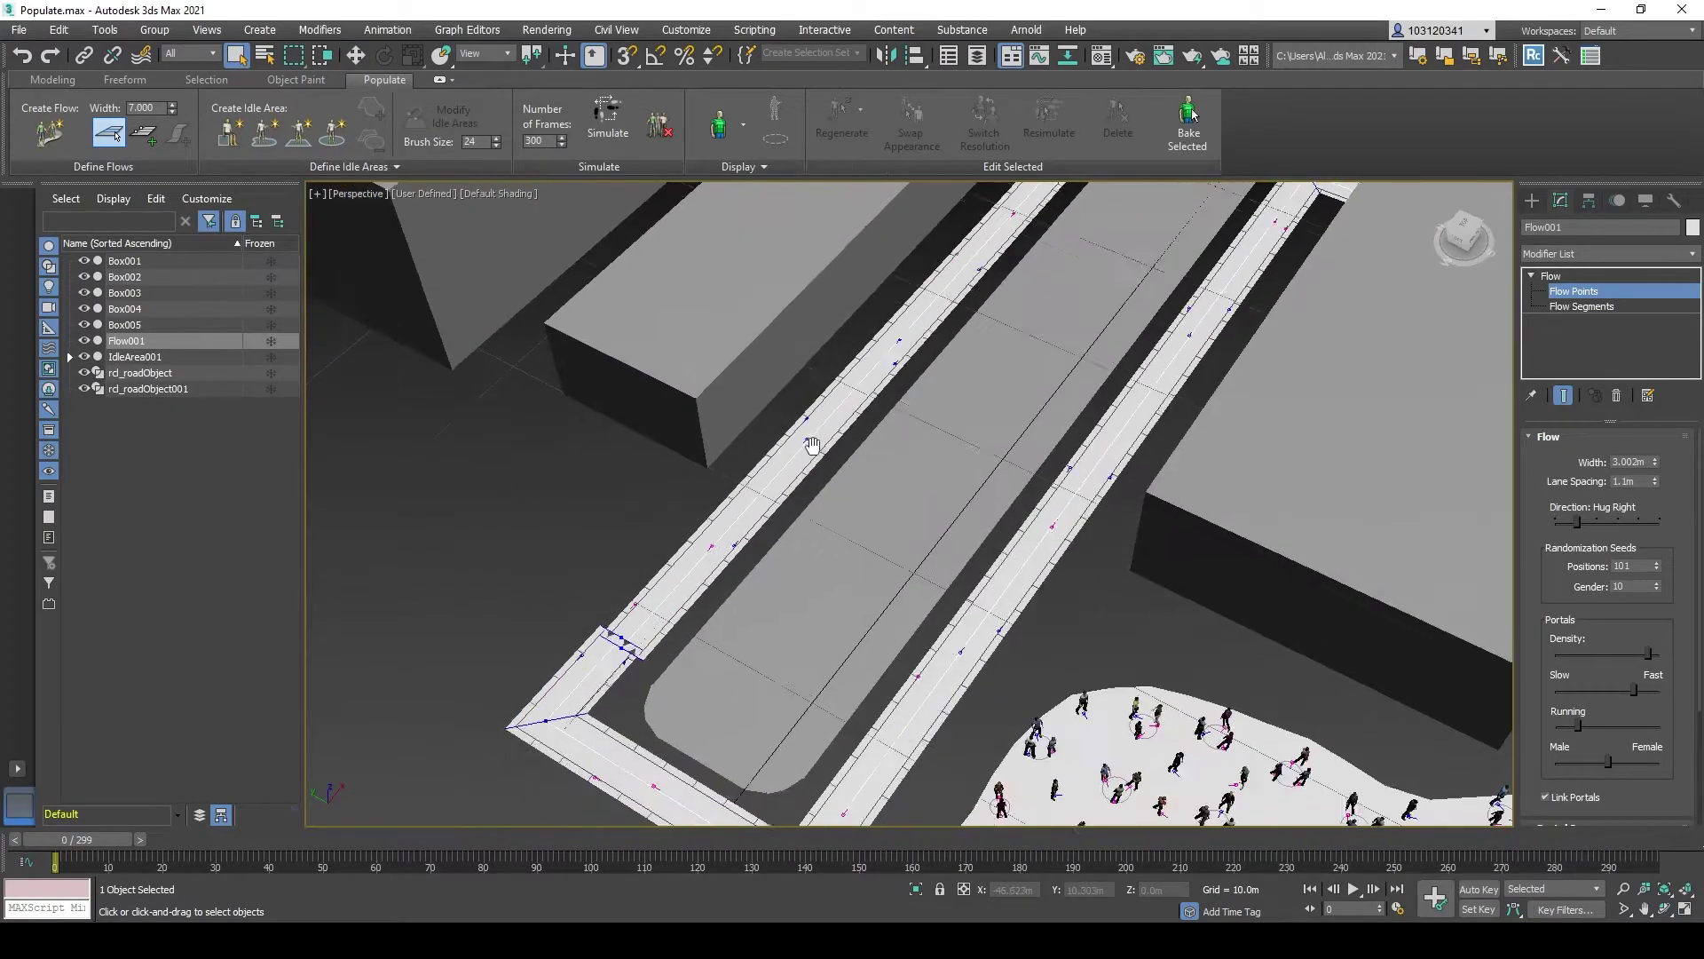
Step: Try raising the outer corner flow point at the near road end by about 1.3 m
middle_drag(619, 639, 761, 513)
scroll(761, 513, up, 4)
scroll(648, 655, up, 6)
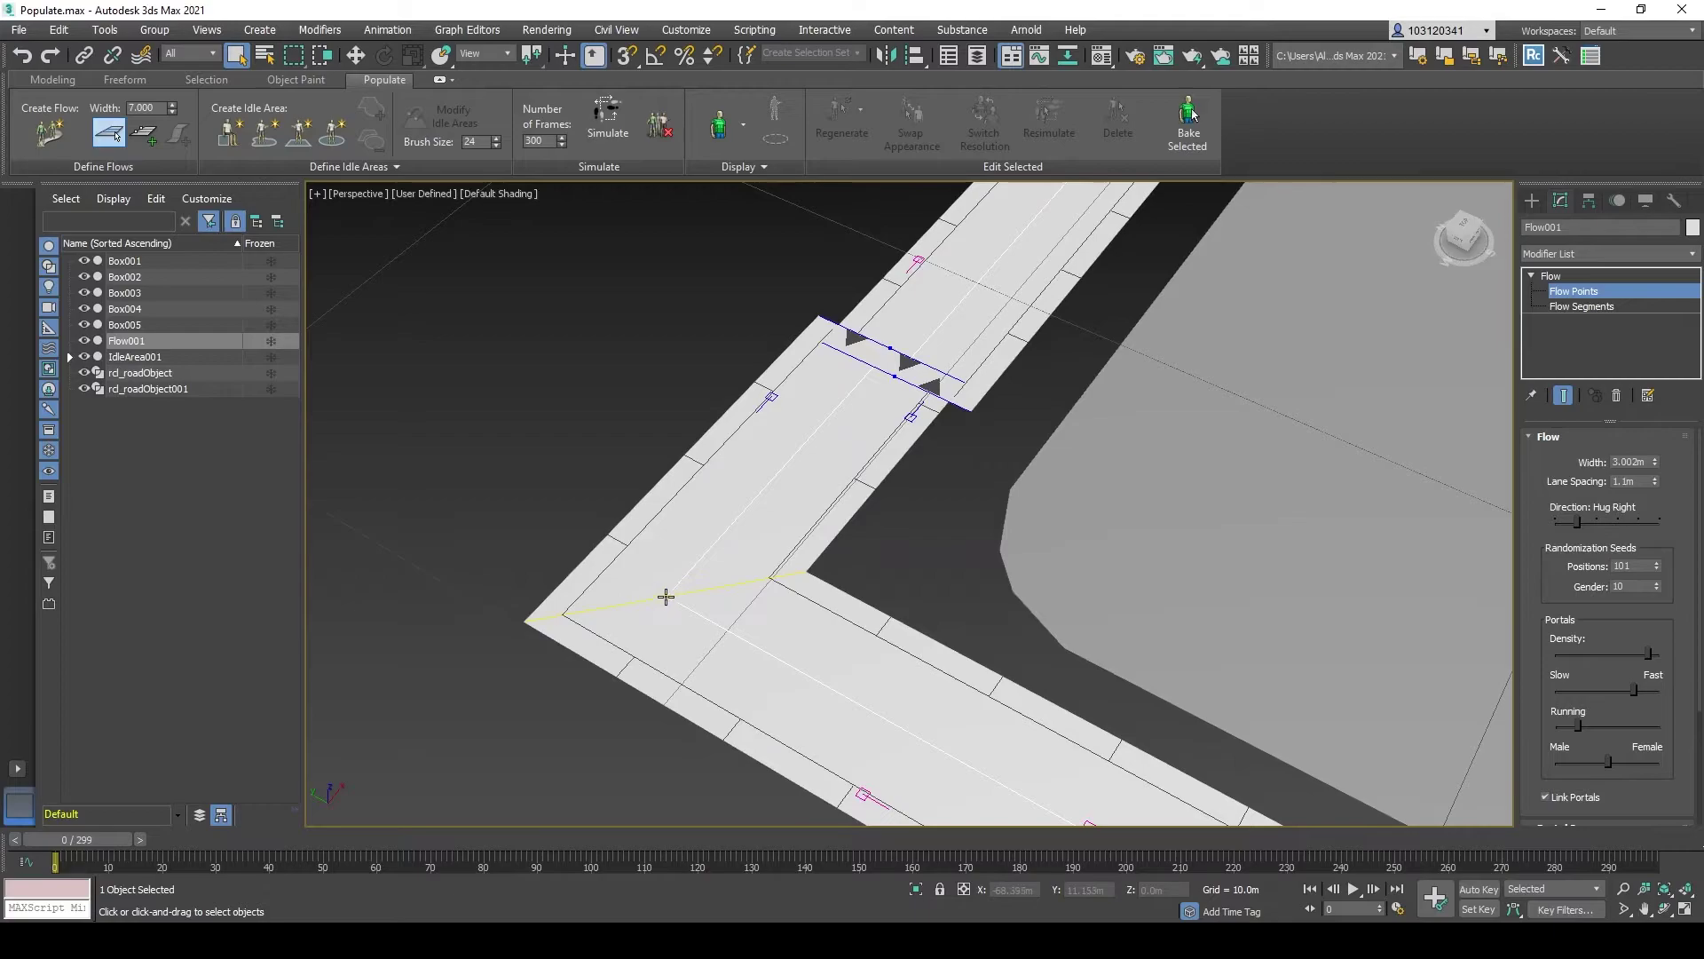
click(666, 597)
scroll(720, 575, down, 2)
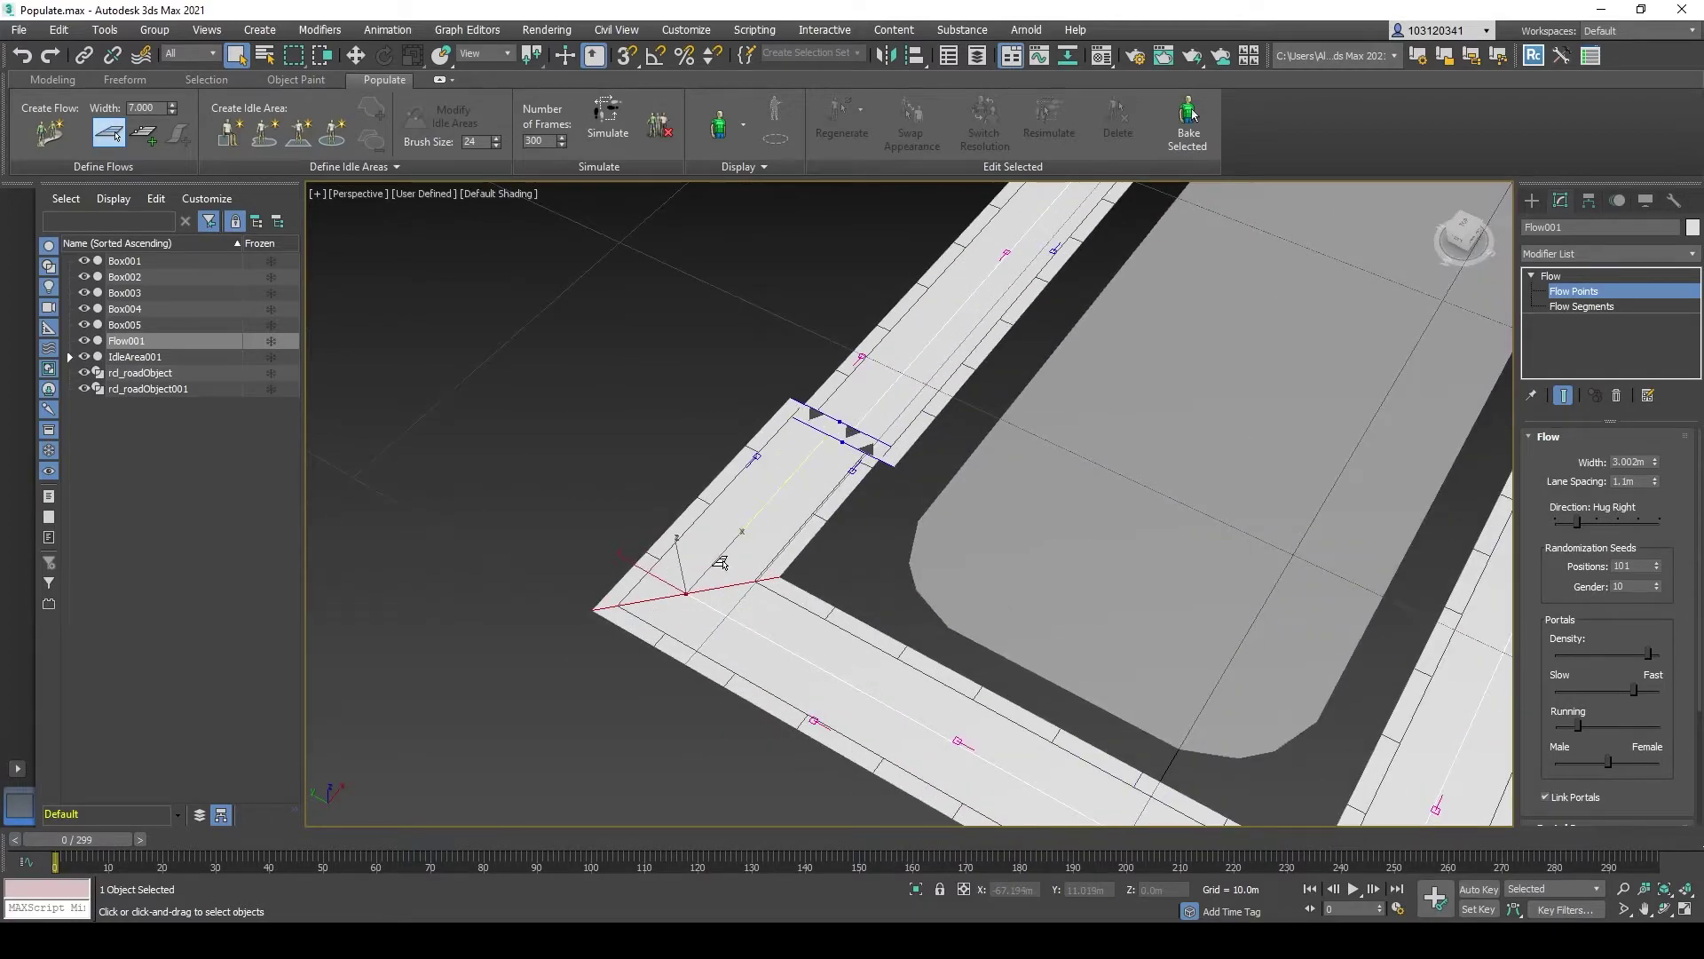
key(w)
mouse_move(675, 555)
mouse_down()
mouse_move(668, 487)
mouse_move(689, 618)
mouse_move(678, 542)
mouse_up()
scroll(678, 542, down, 4)
scroll(677, 543, down, 4)
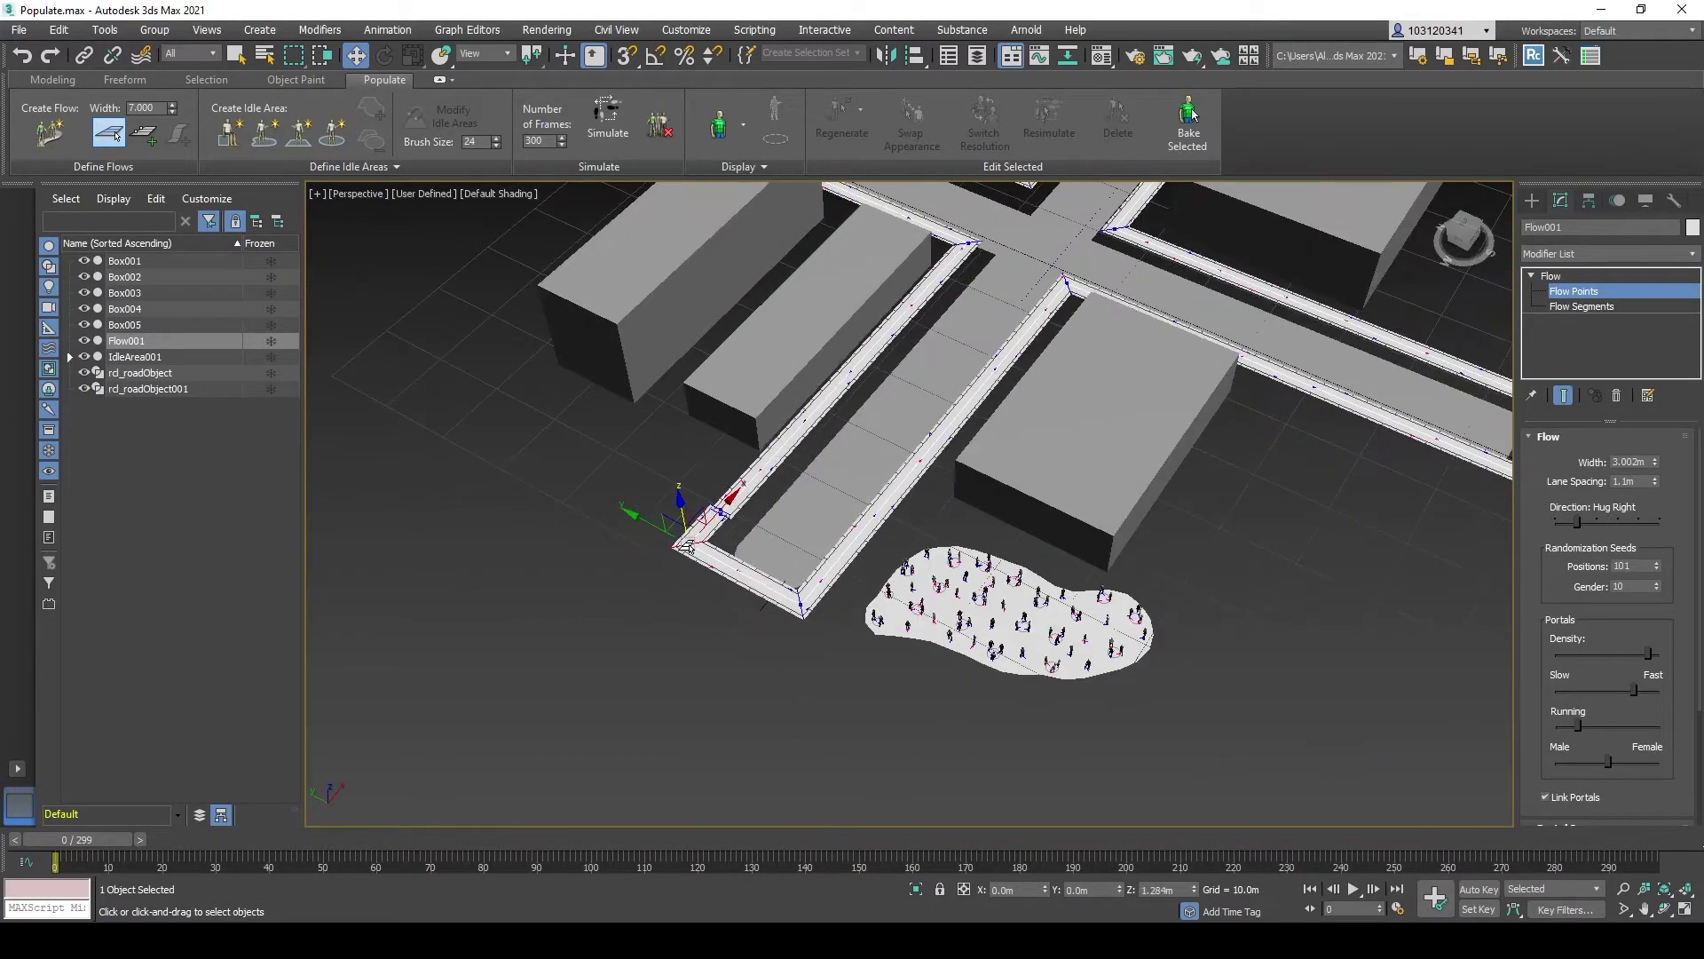
Step: Try shifting the corner flow point at the near road end about 2.2 m horizontally along the Y axis
scroll(702, 548, up, 6)
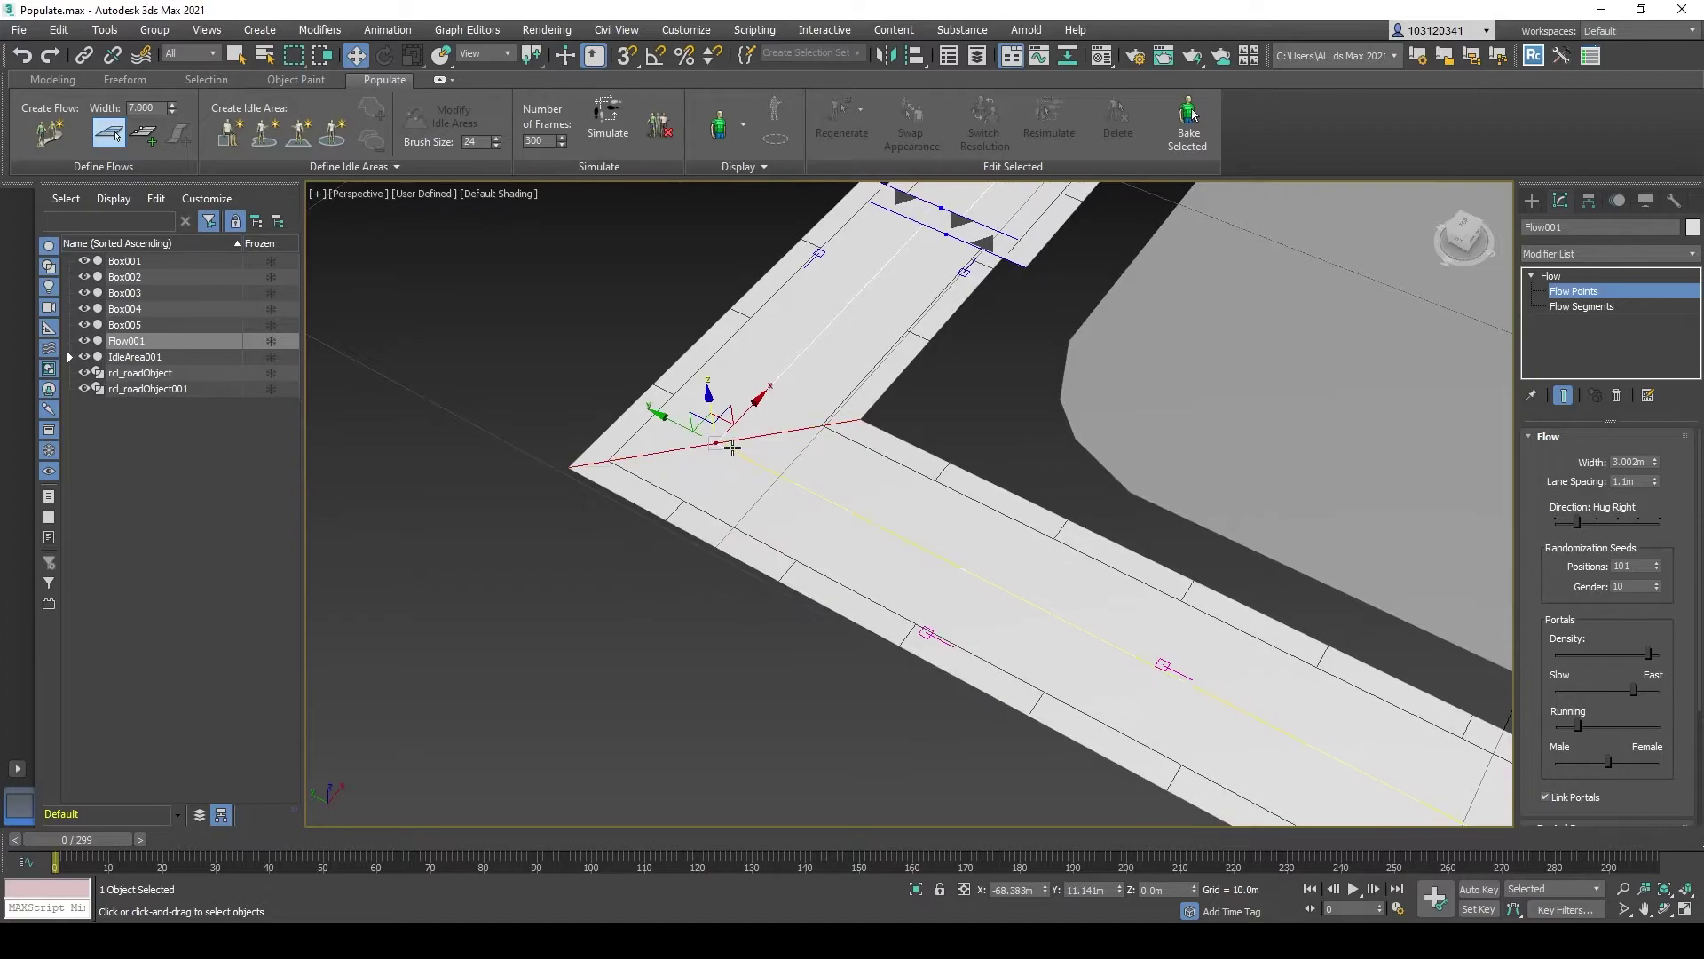
mouse_move(663, 419)
mouse_down()
mouse_move(708, 453)
mouse_move(551, 347)
mouse_move(732, 428)
mouse_move(686, 405)
mouse_up()
scroll(692, 417, down, 6)
scroll(686, 406, up, 5)
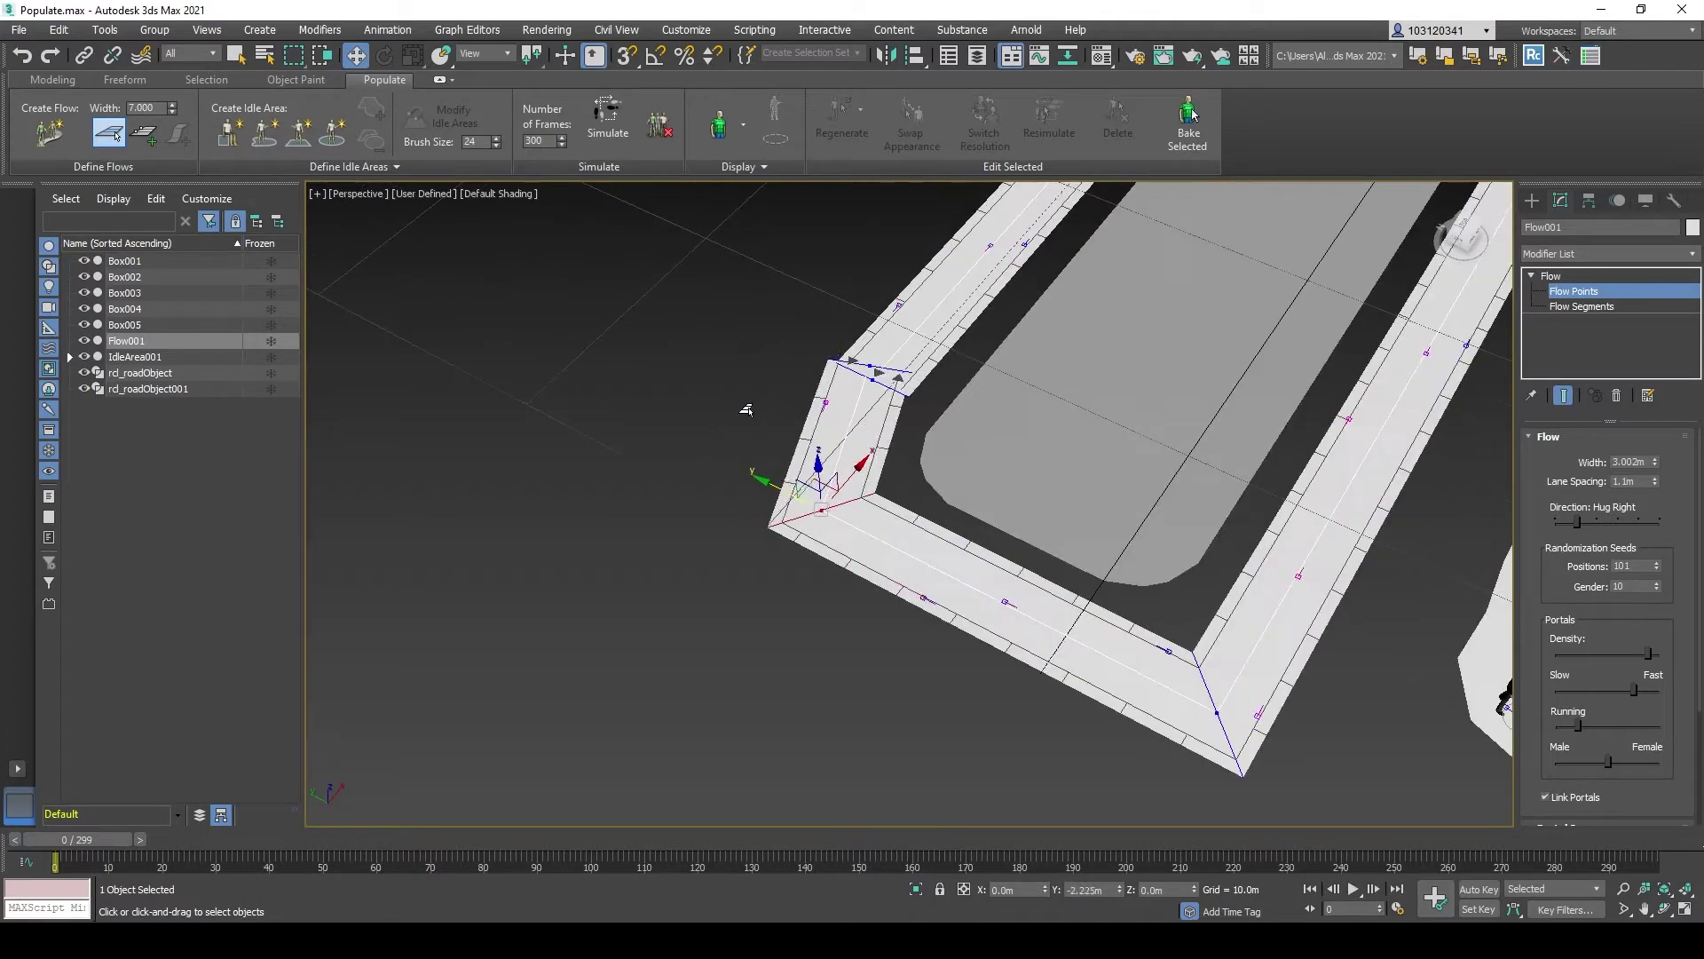
scroll(685, 411, down, 8)
scroll(799, 519, up, 4)
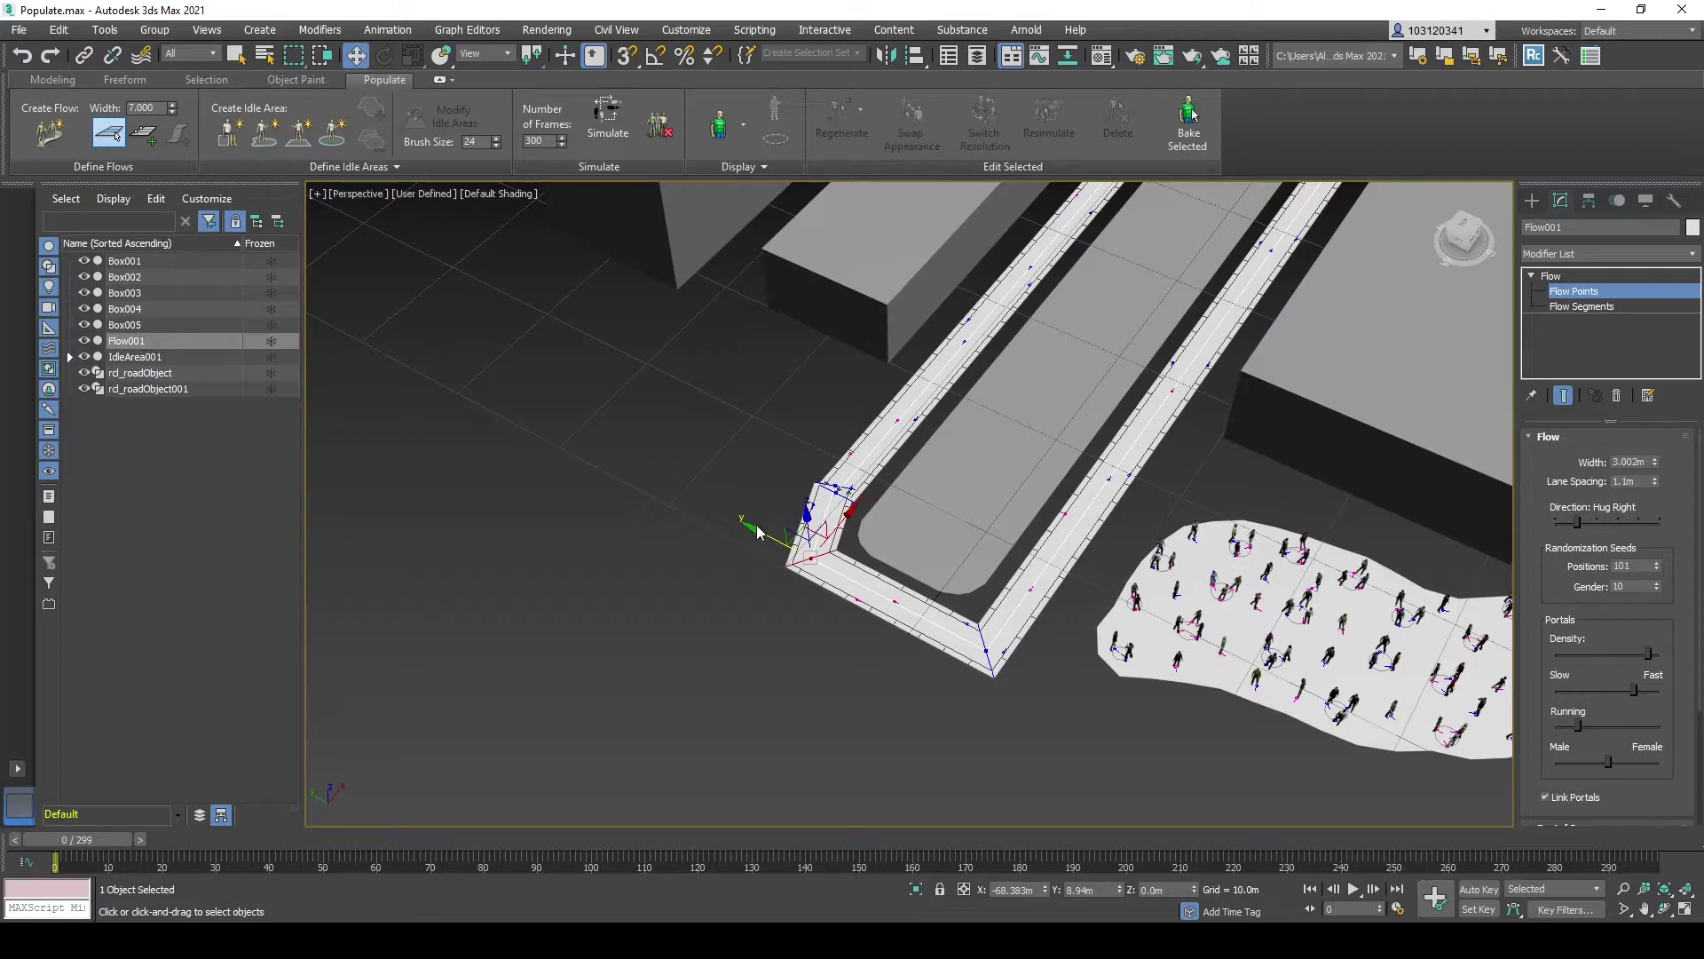
scroll(755, 530, up, 2)
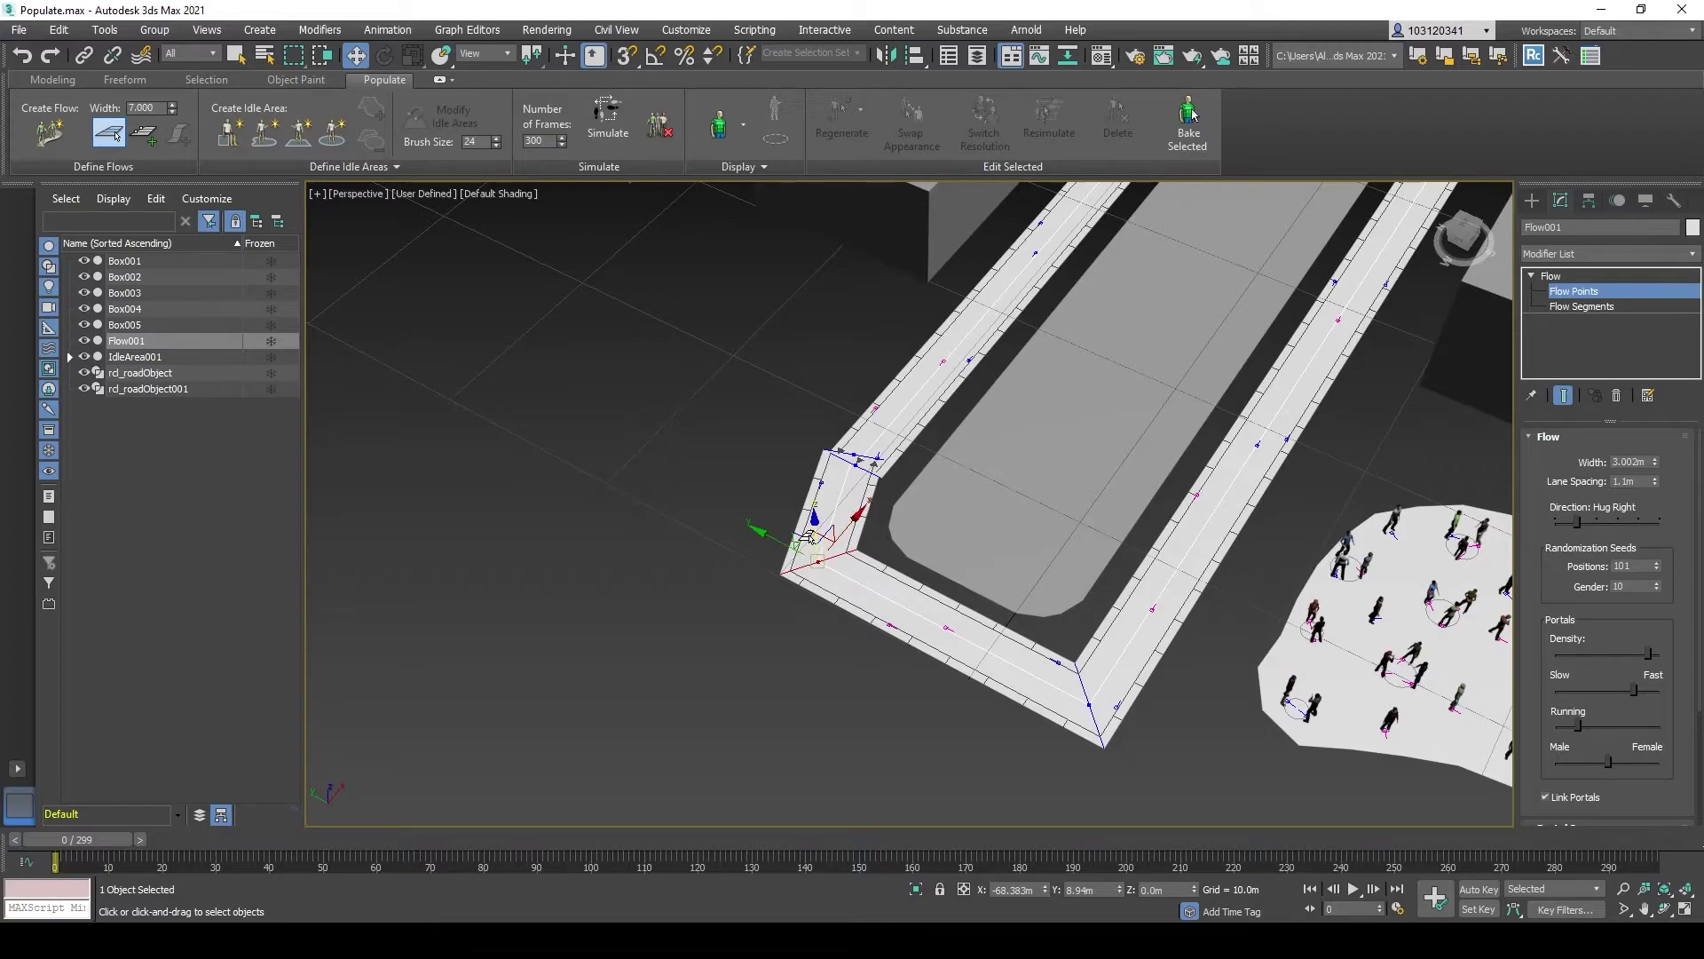
mouse_move(762, 532)
mouse_down()
mouse_move(770, 522)
mouse_move(710, 493)
mouse_move(744, 513)
mouse_up()
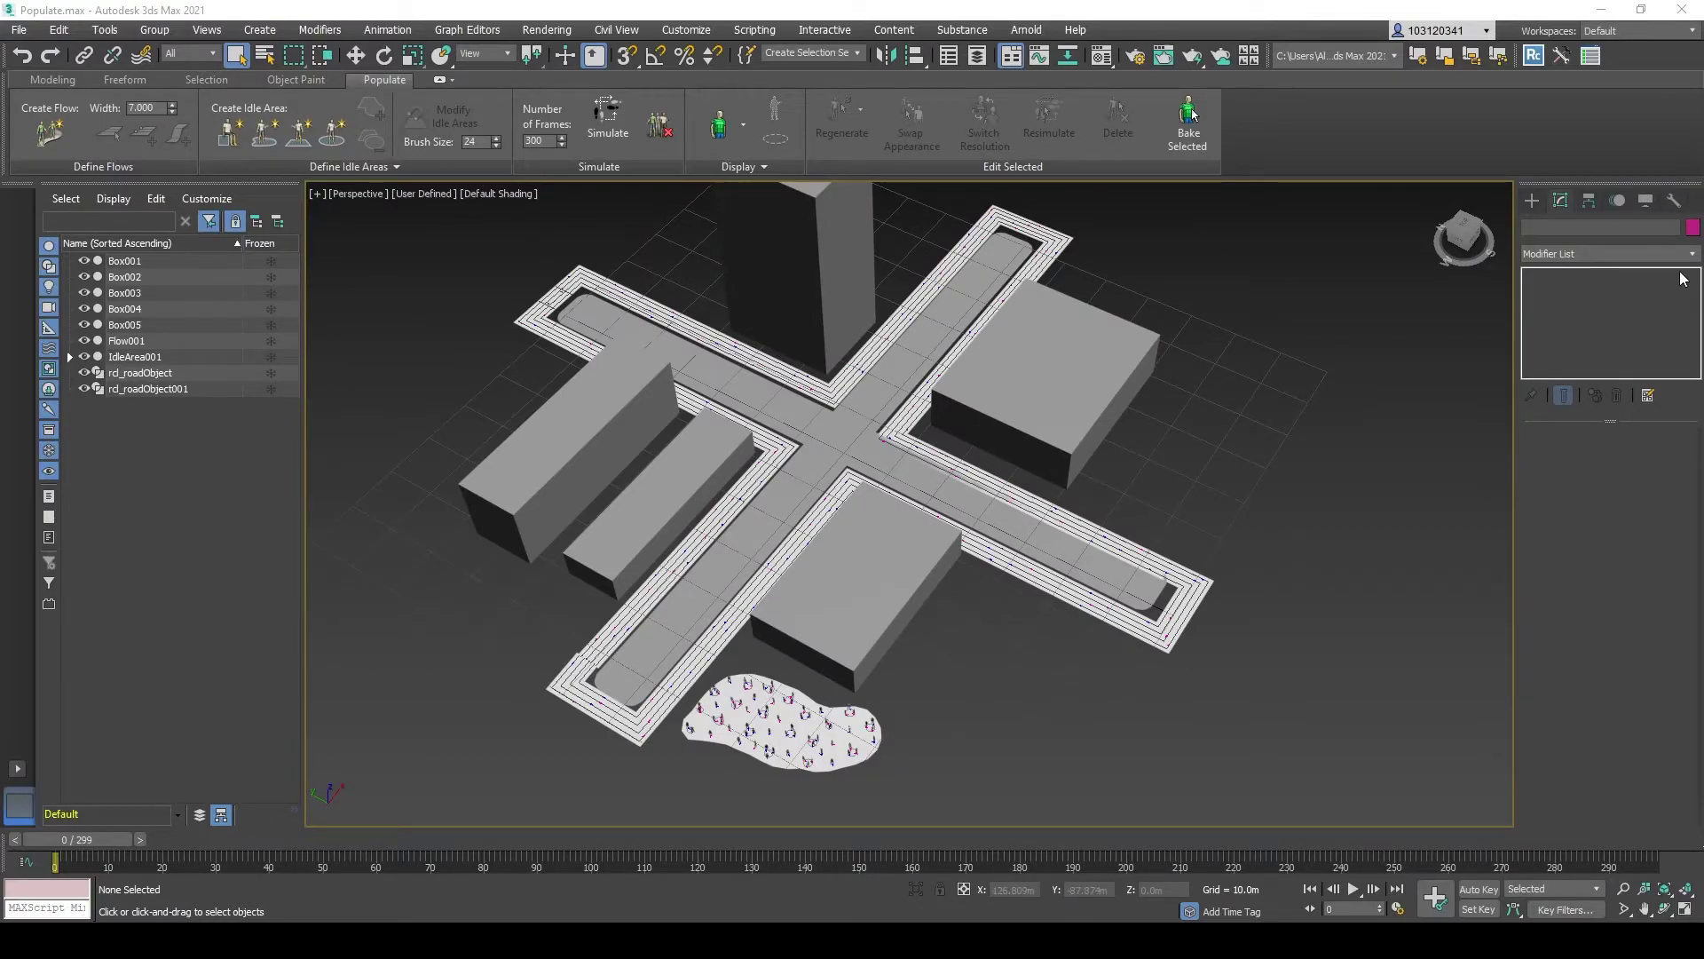
Step: Turn the flow segment beside the long narrow low box on the near road arm into a ramp
click(911, 409)
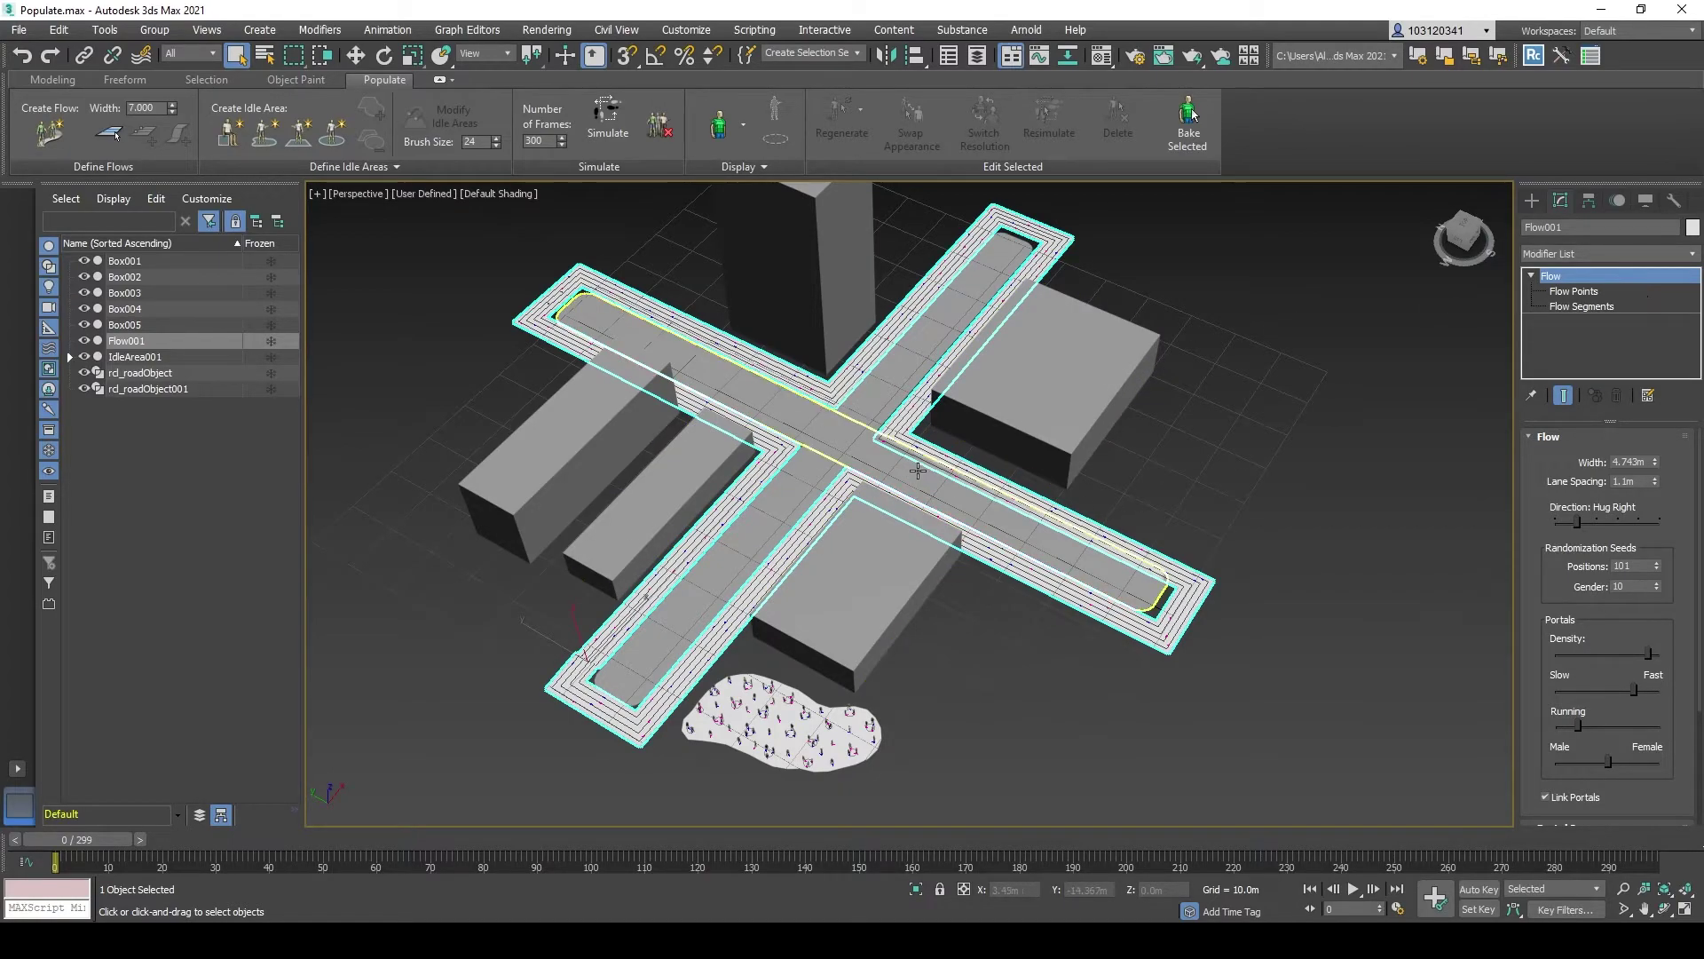
click(1597, 306)
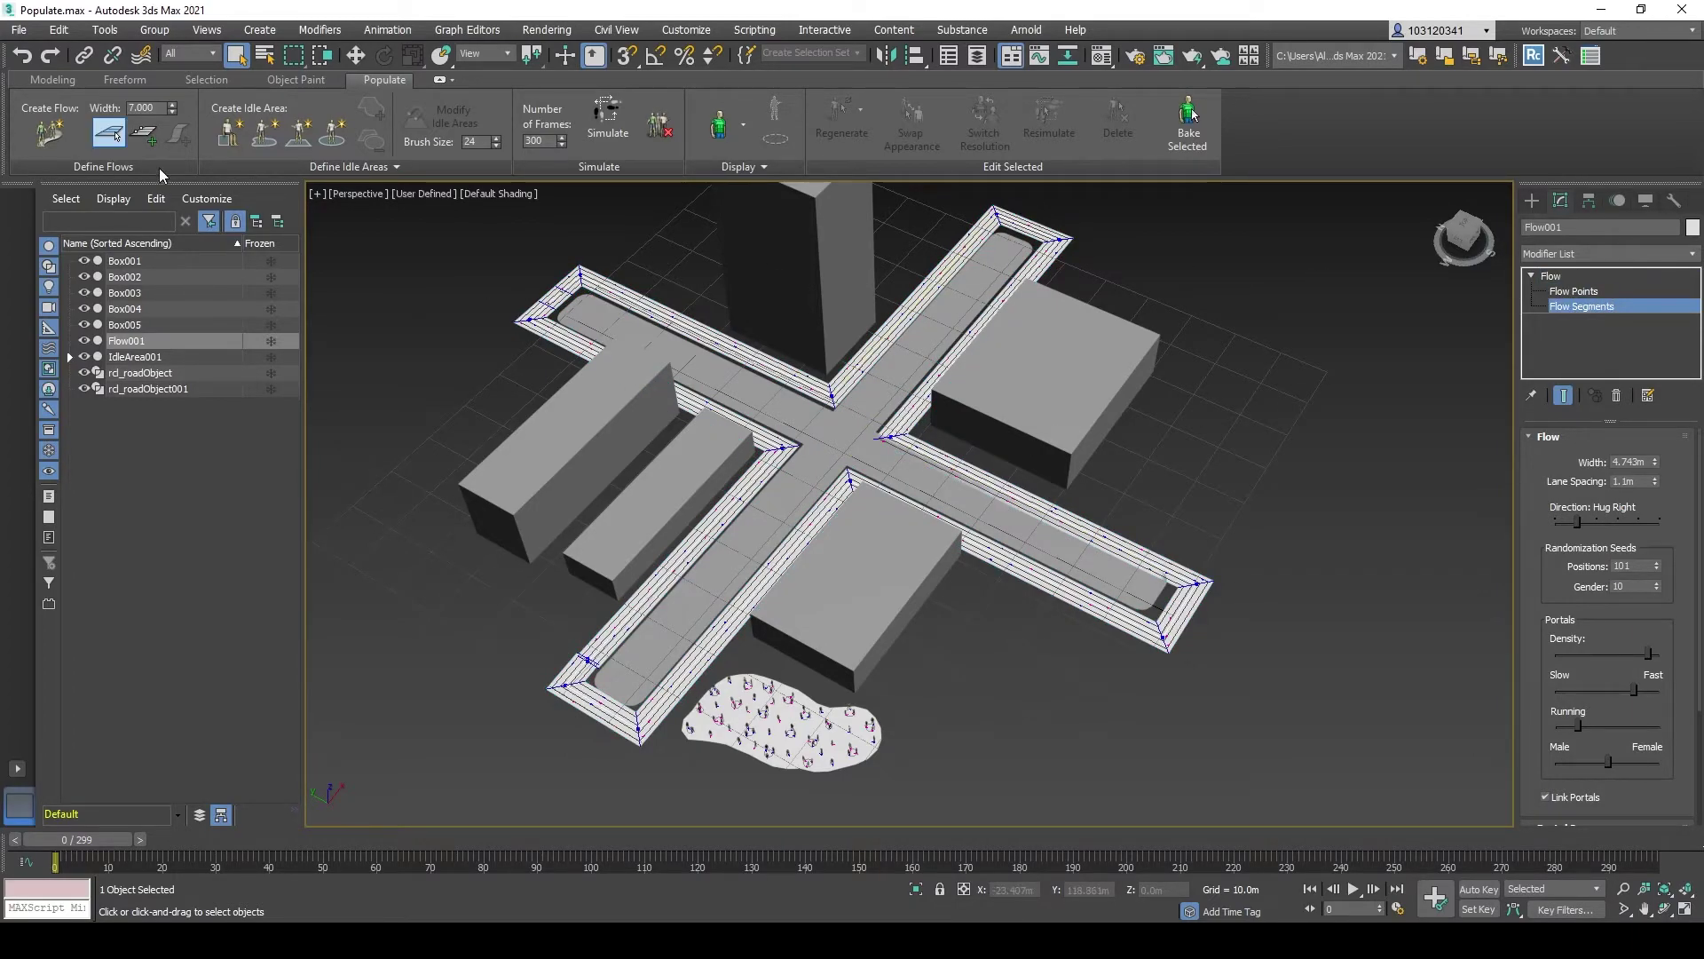
scroll(754, 538, up, 5)
middle_drag(757, 548, 898, 563)
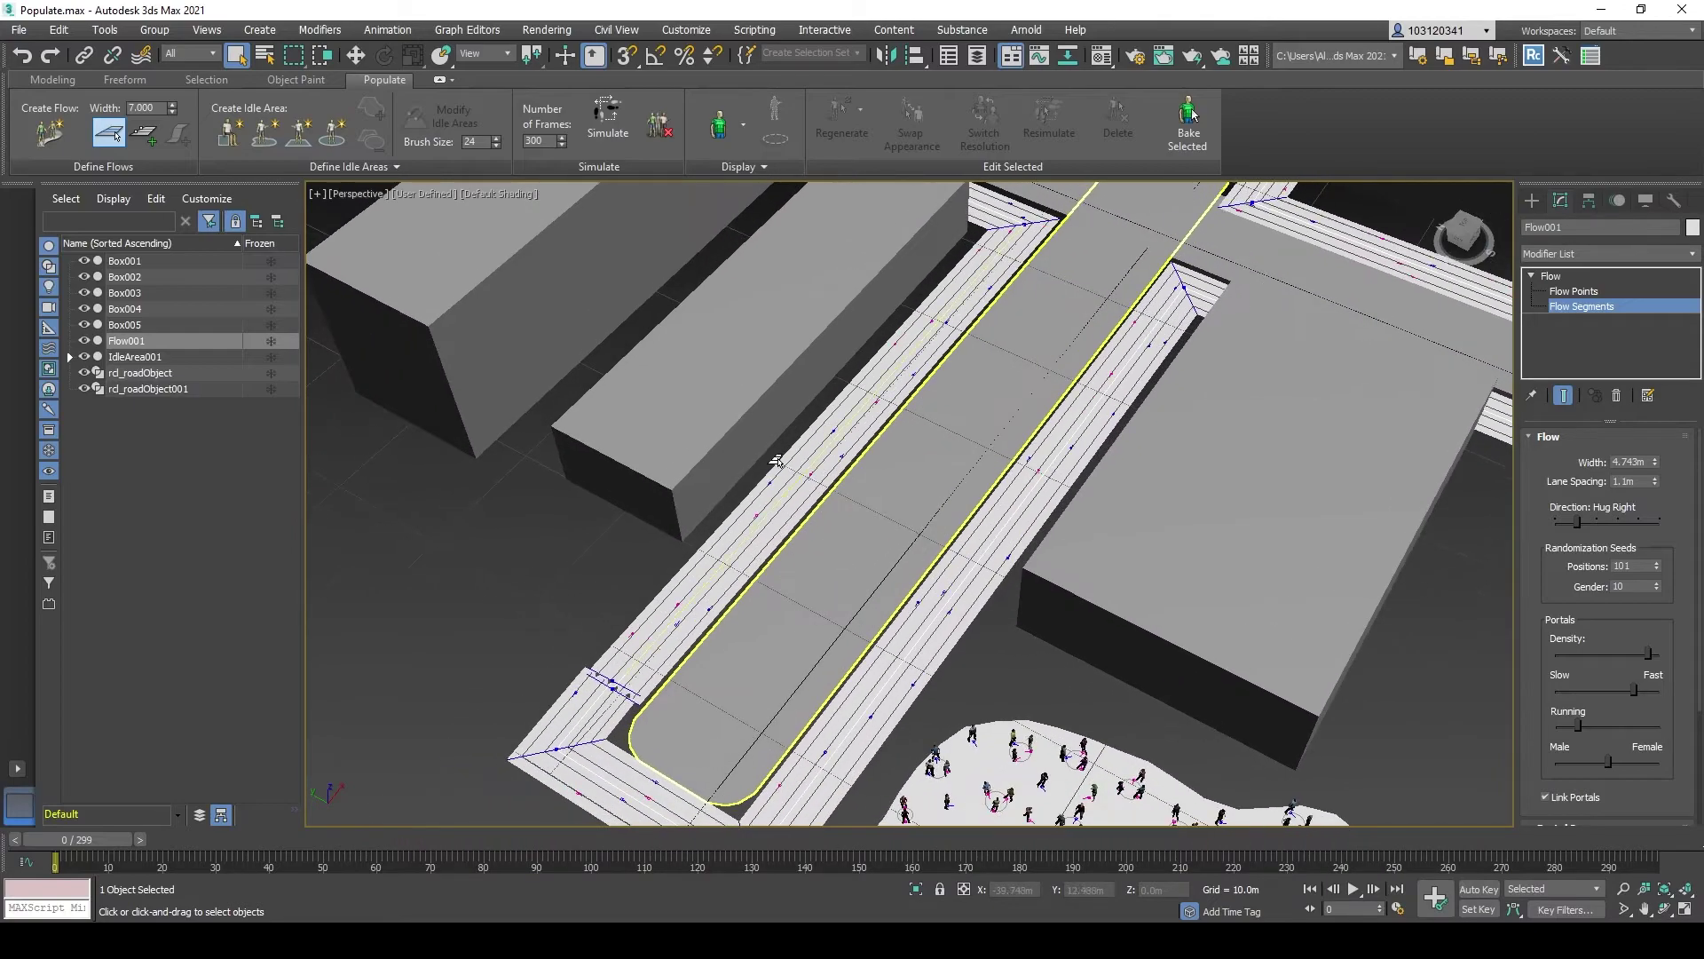
scroll(798, 468, up, 4)
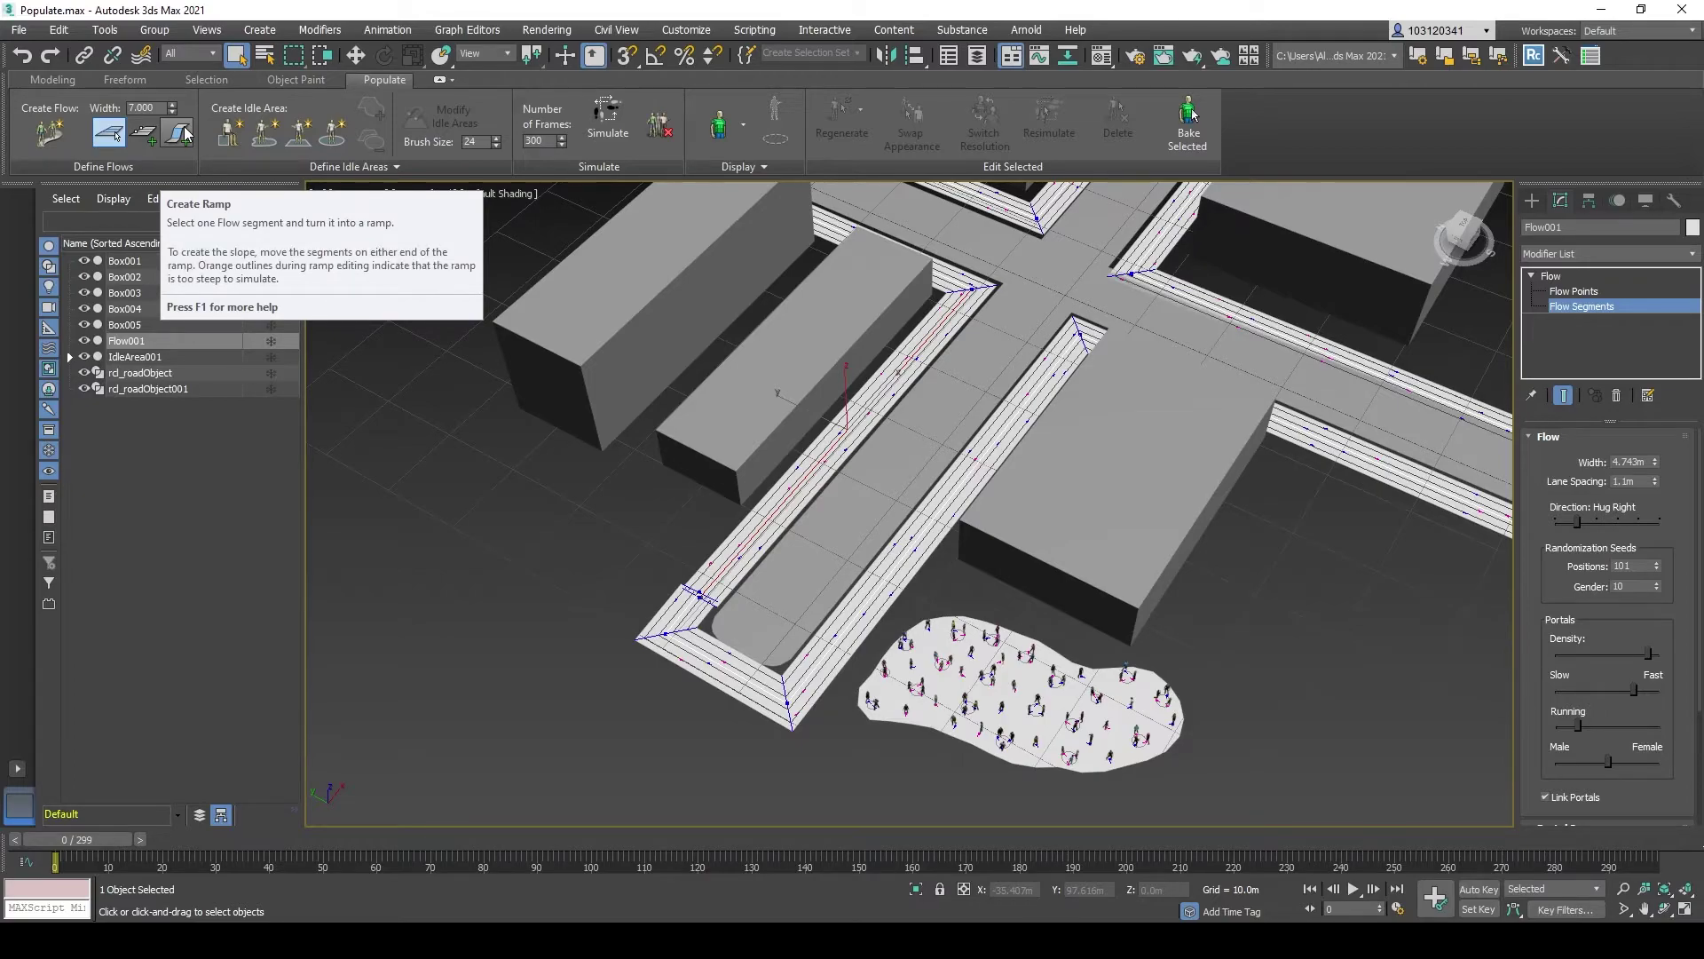
click(181, 133)
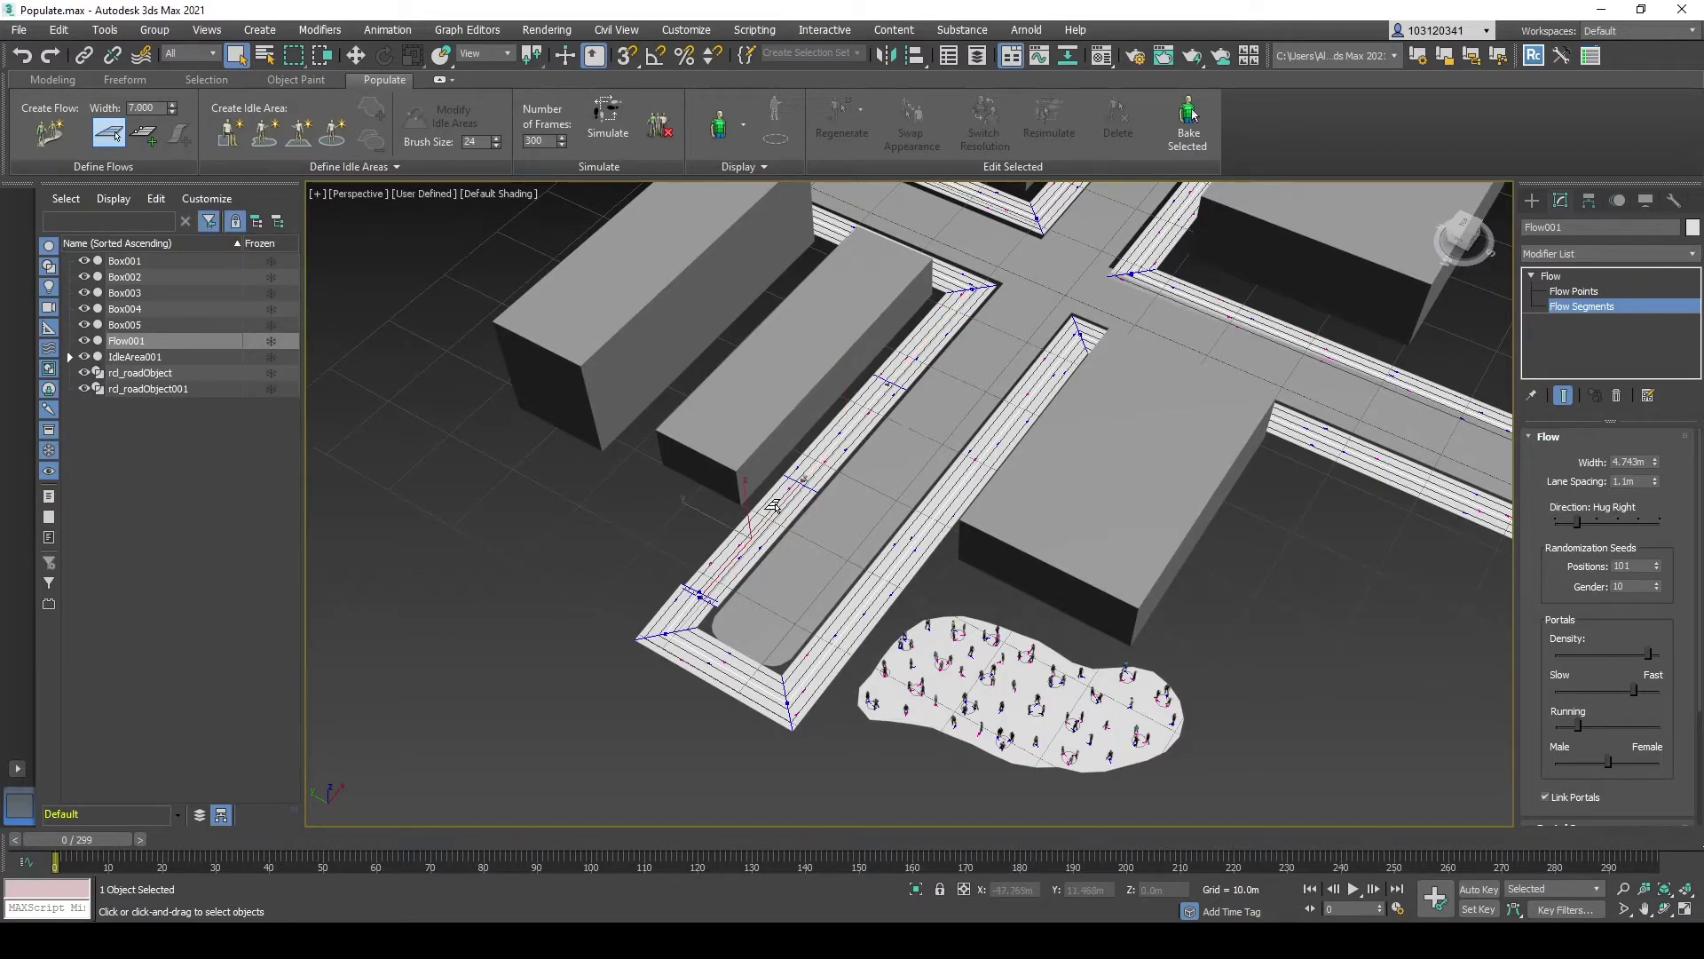
scroll(773, 506, up, 2)
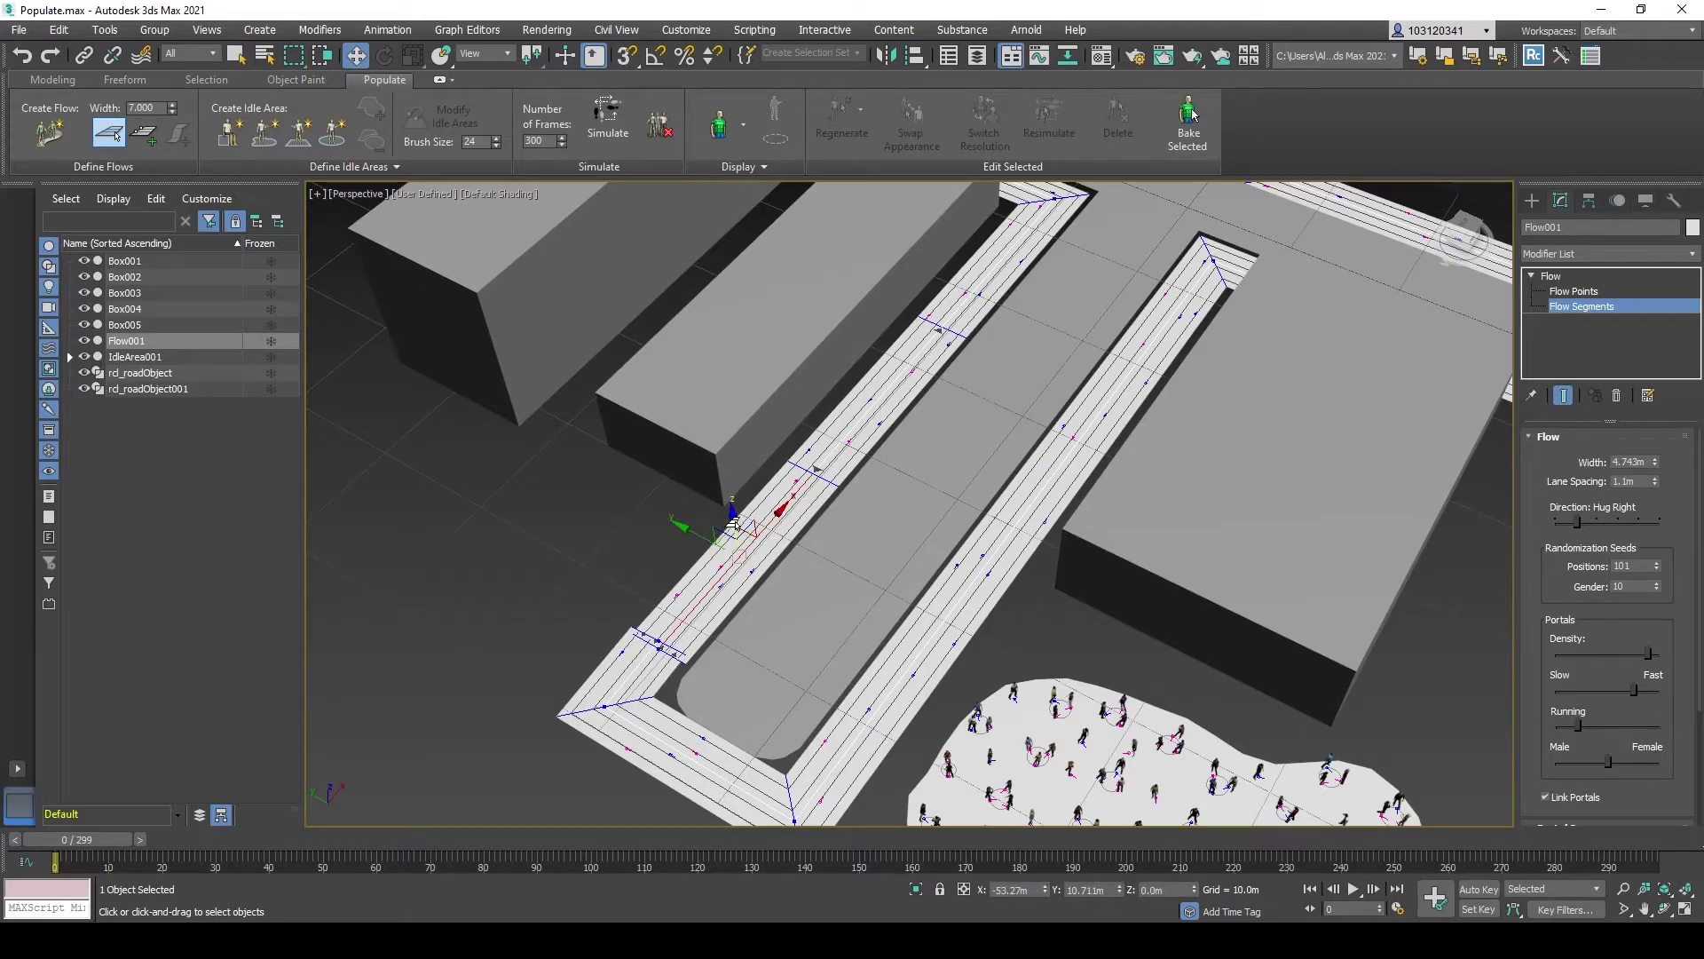
Step: Raise the flow segment beside the long narrow low box on the near road arm to a height of about 1.7 m
drag(733, 515, 731, 503)
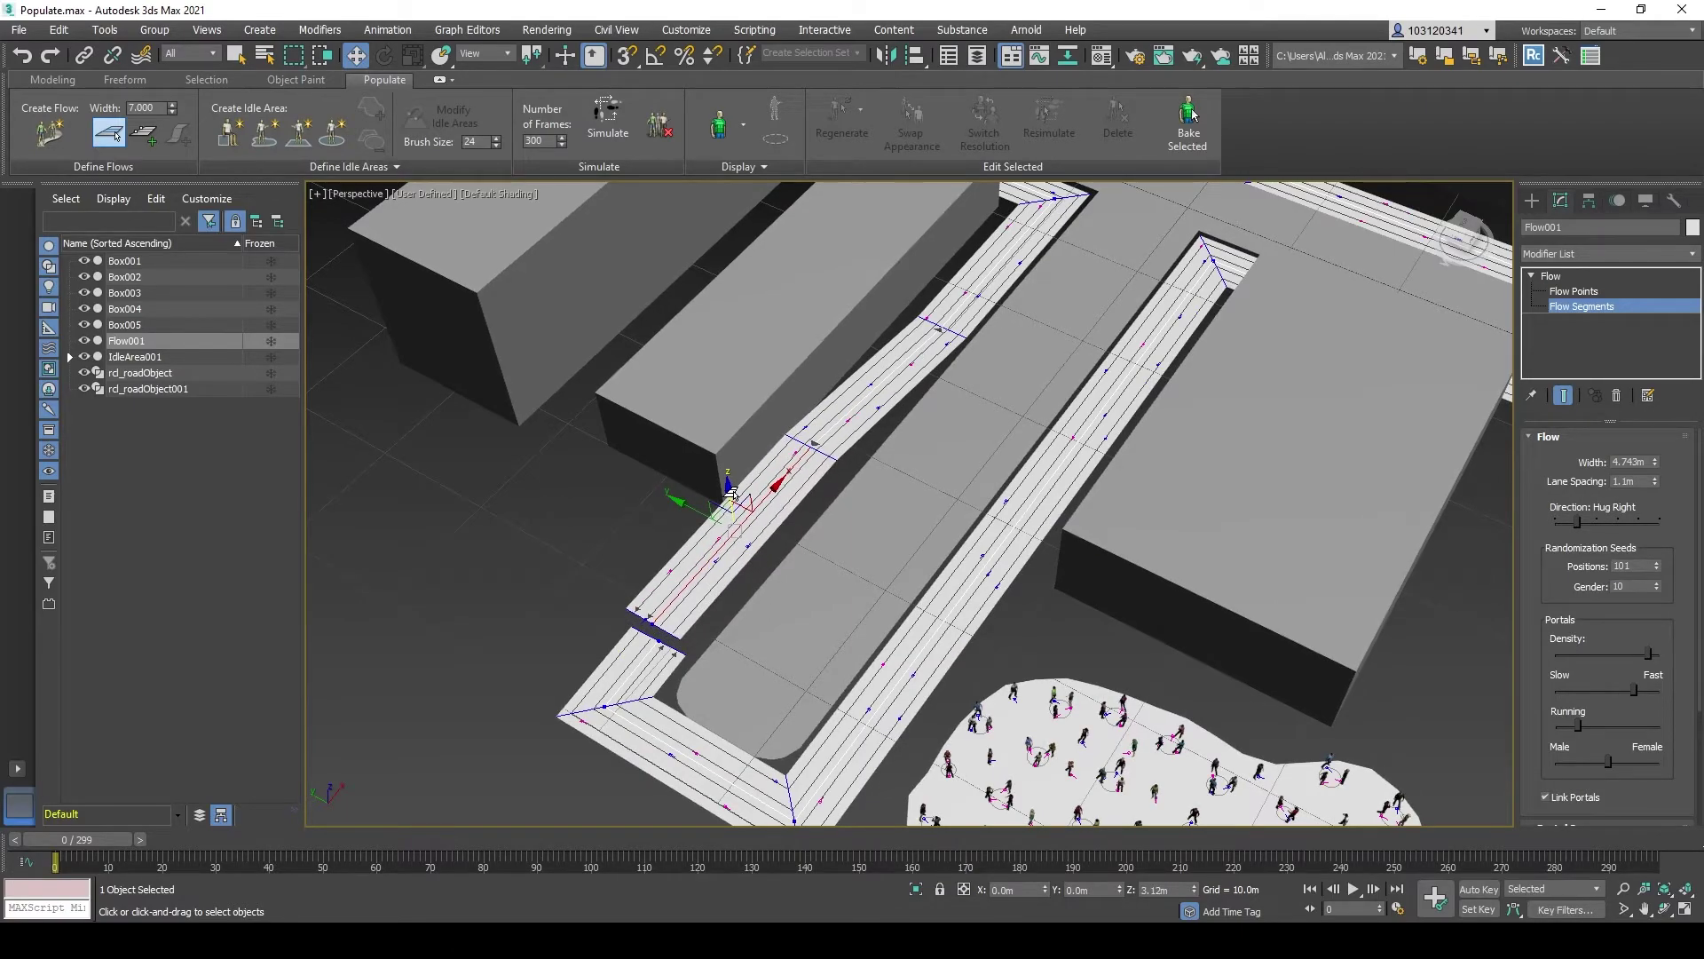
mouse_move(731, 494)
mouse_down()
mouse_move(746, 512)
mouse_move(744, 497)
mouse_up()
mouse_move(786, 451)
alt+middle_down()
mouse_move(844, 399)
mouse_move(778, 475)
alt+middle_up()
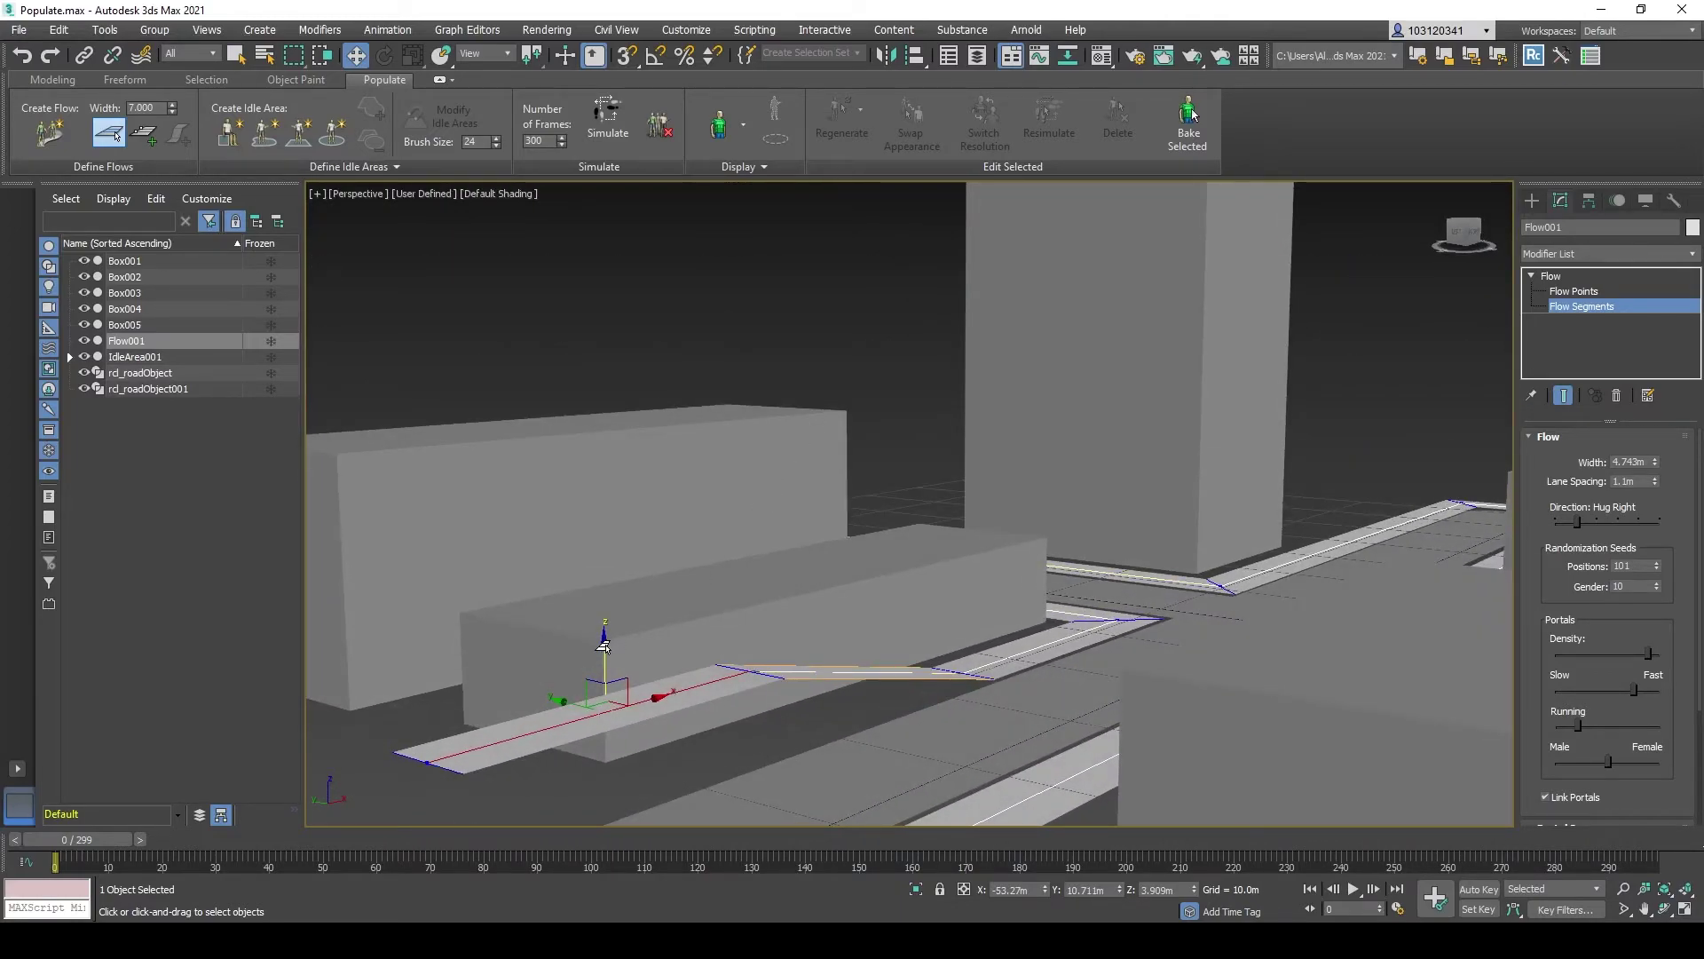
alt+middle_drag(604, 646, 642, 614)
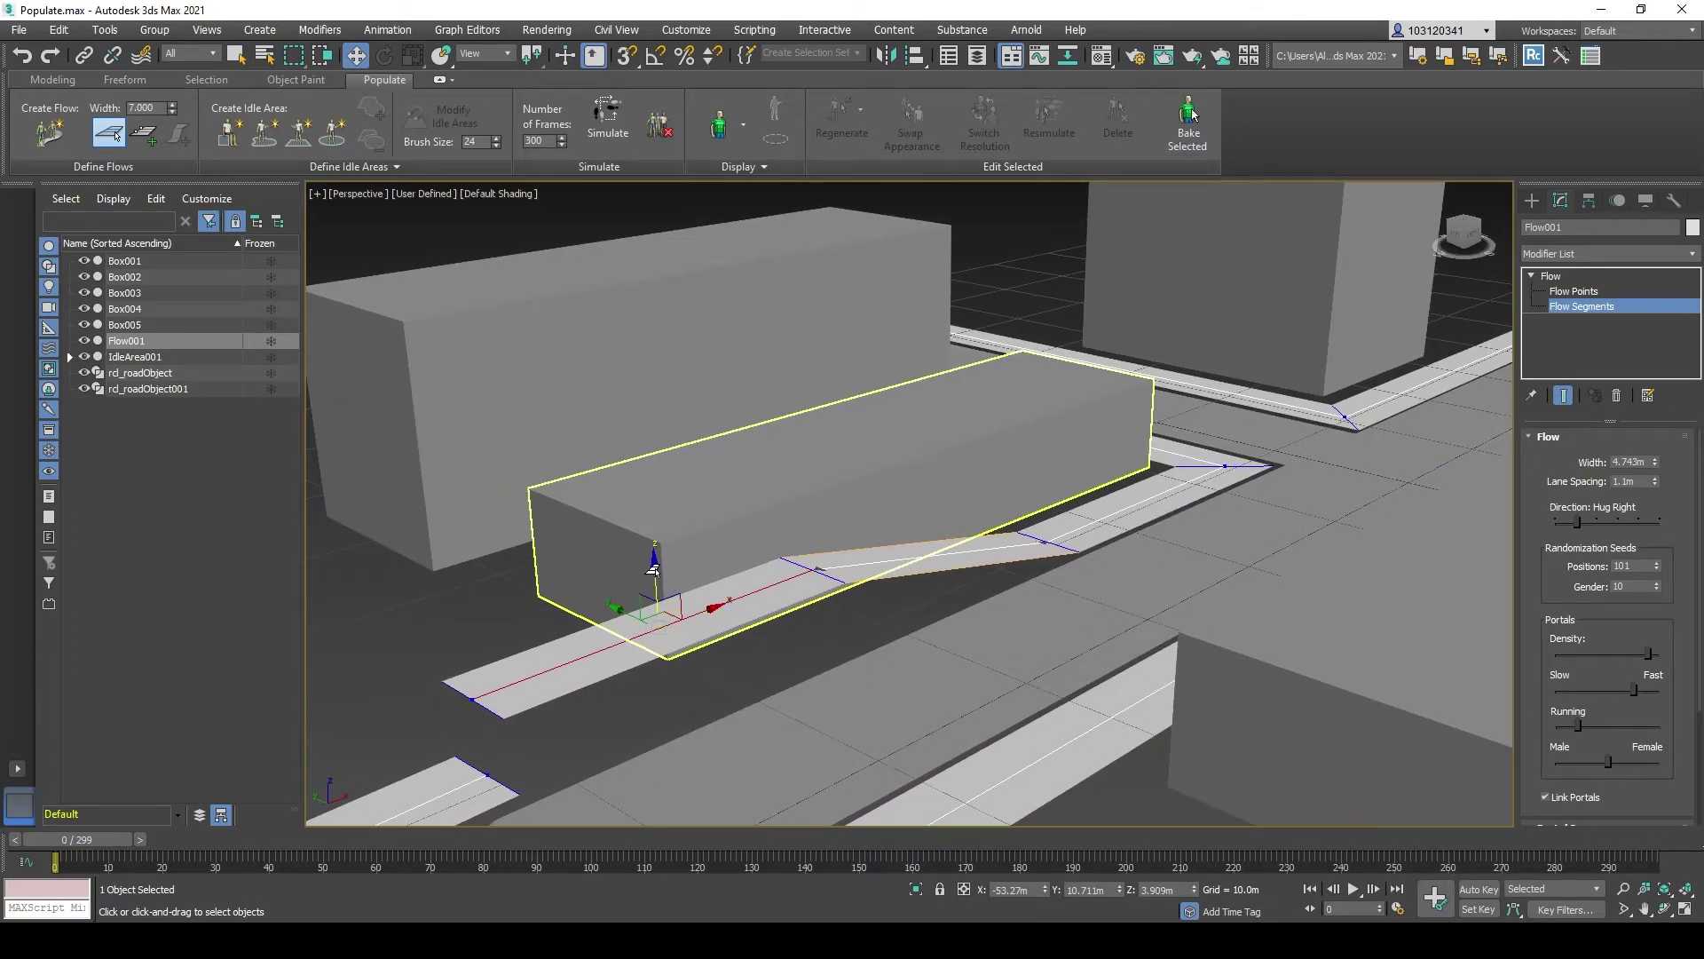
drag(652, 568, 668, 604)
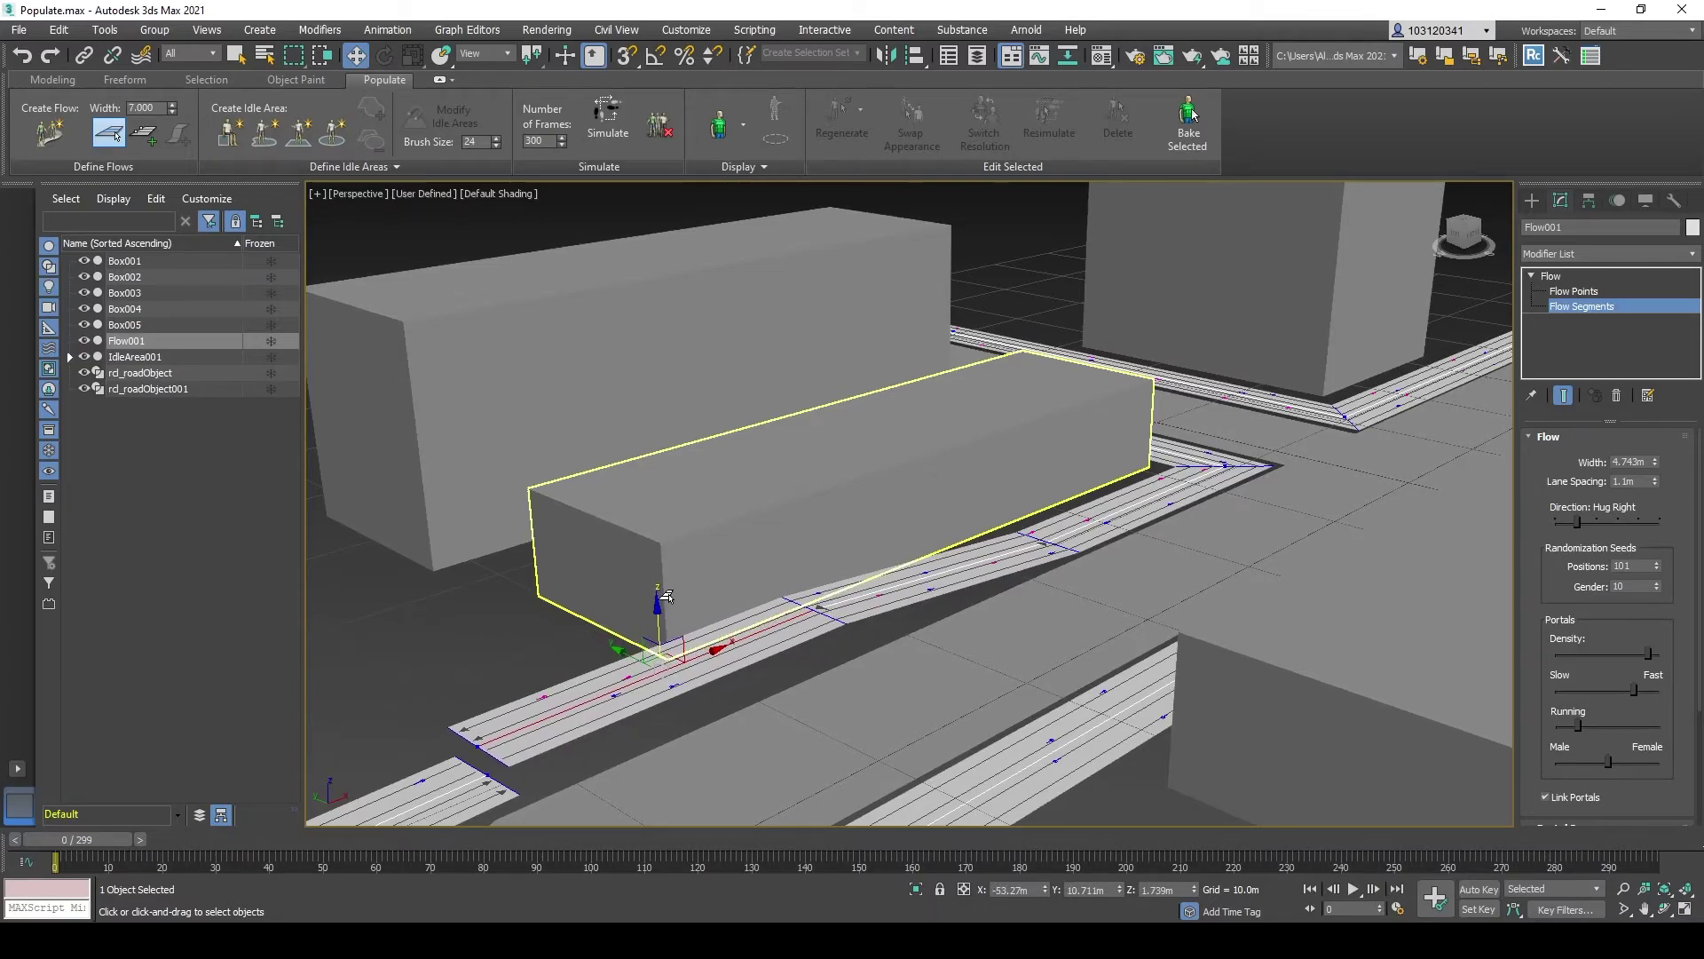
scroll(667, 597, down, 5)
mouse_move(734, 568)
alt+middle_down()
mouse_move(776, 590)
mouse_move(739, 570)
alt+middle_up()
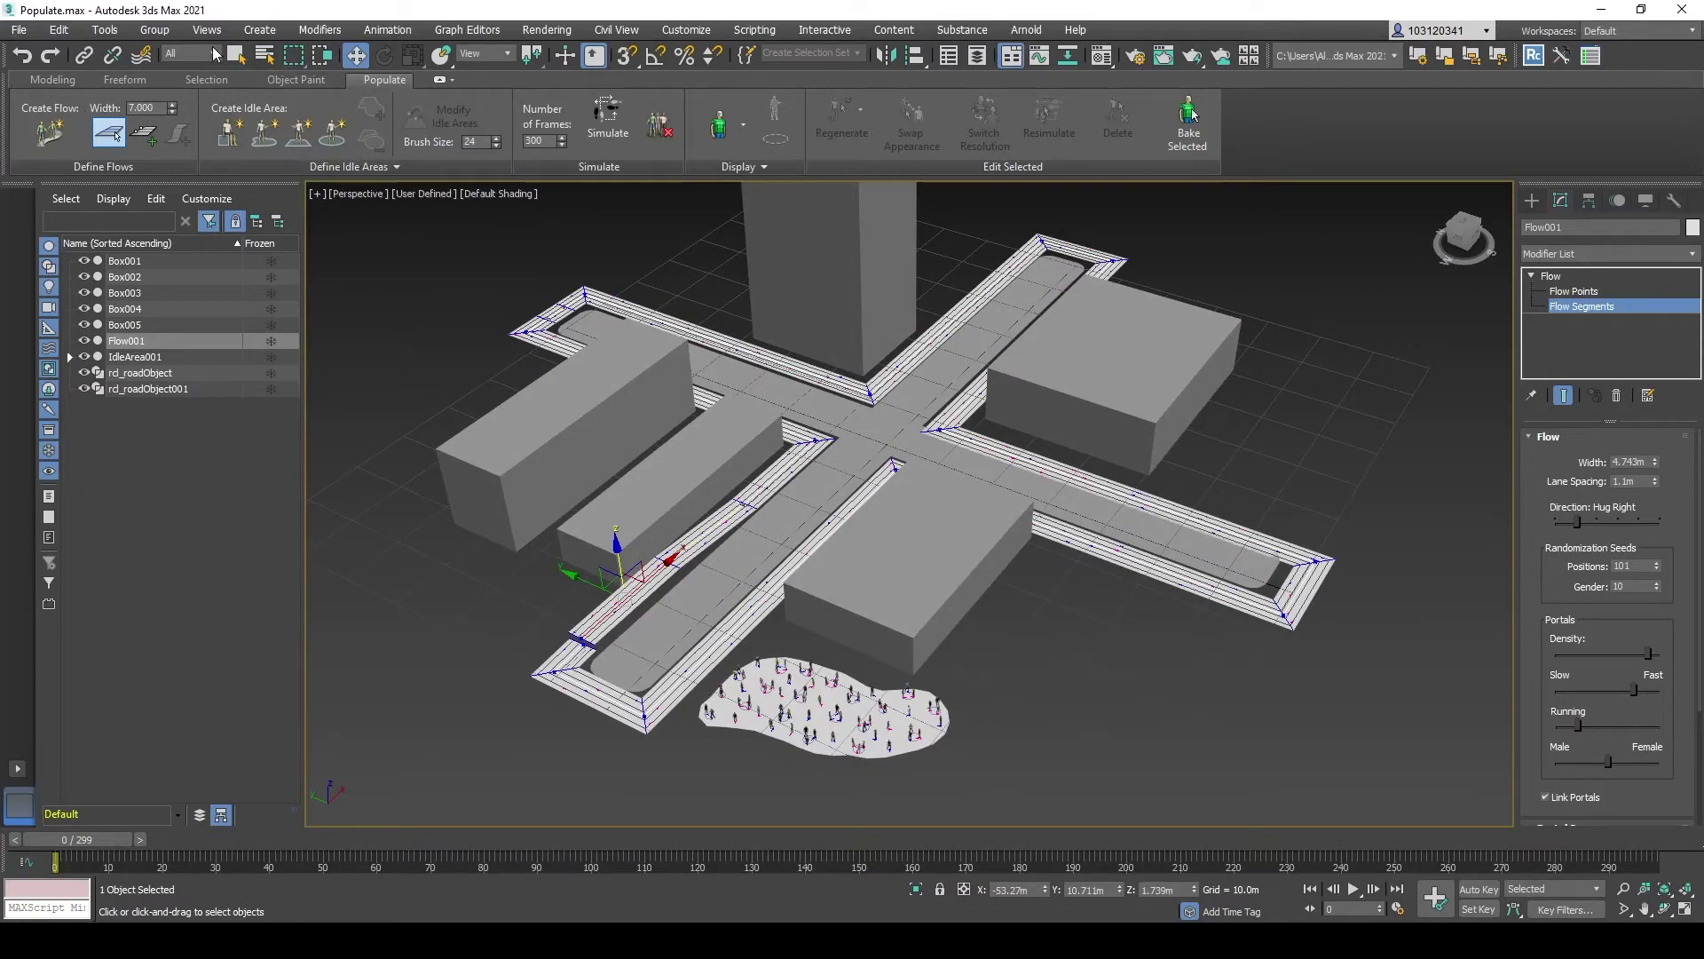
Step: Simulate the crowd over 300 frames with the raised flow segment and inspect the walkers generated on the near road arm
click(238, 55)
click(618, 130)
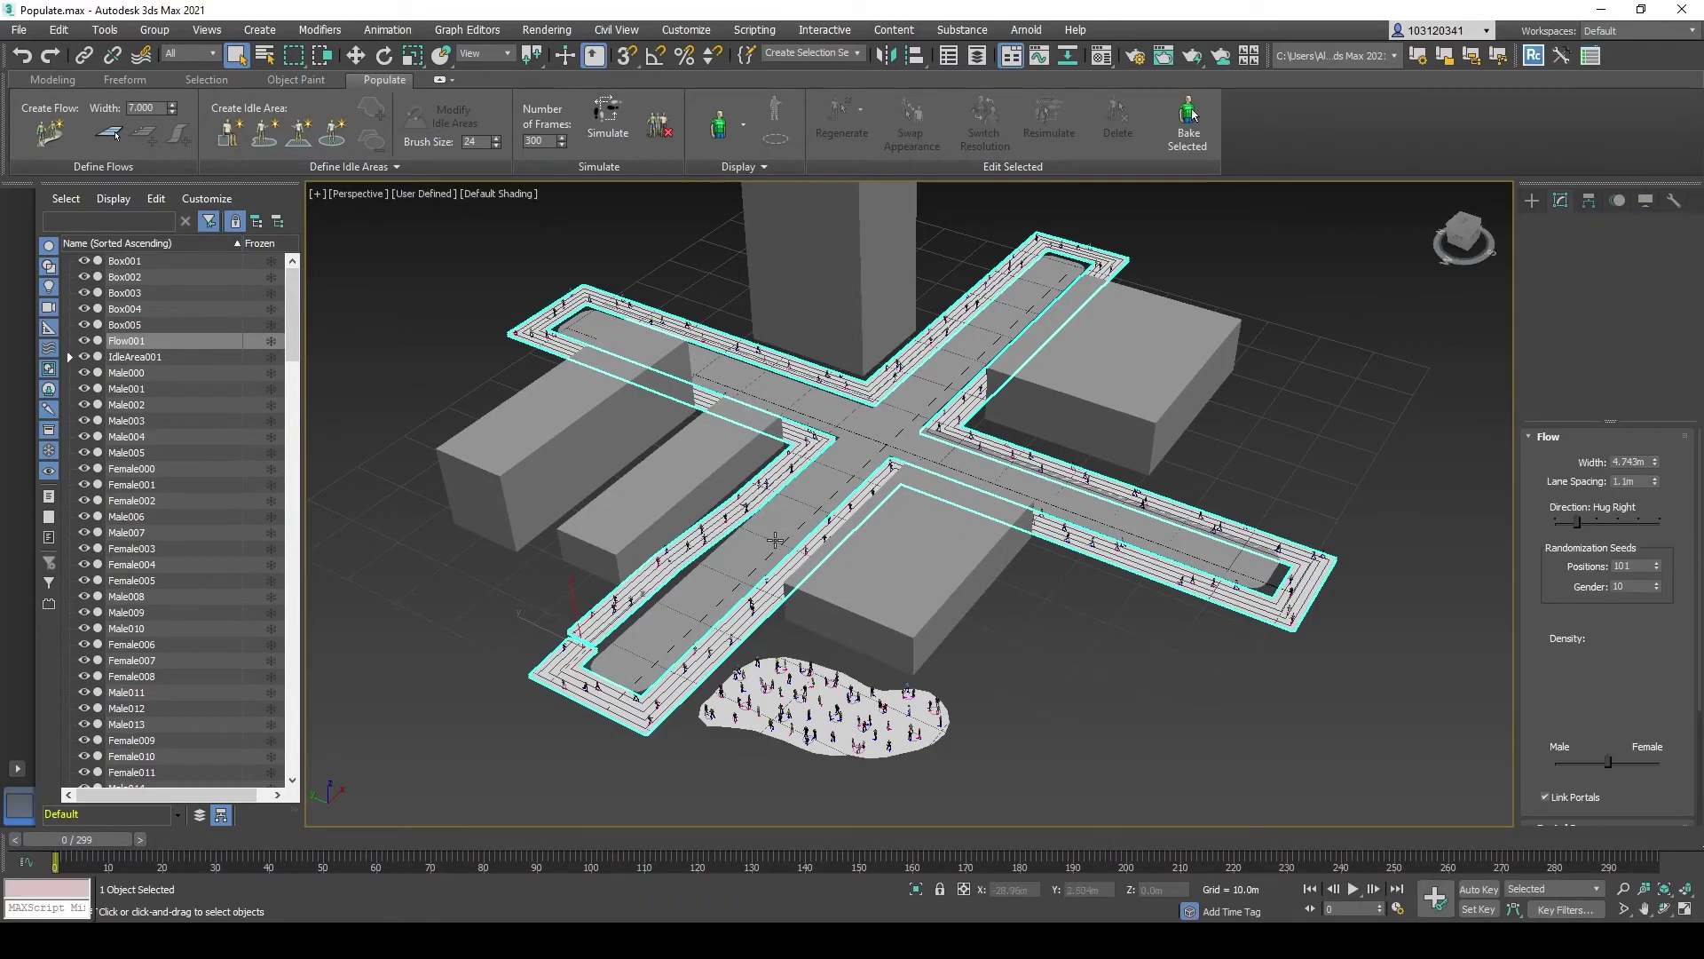
scroll(757, 572, up, 10)
middle_drag(757, 572, 992, 433)
scroll(837, 616, up, 5)
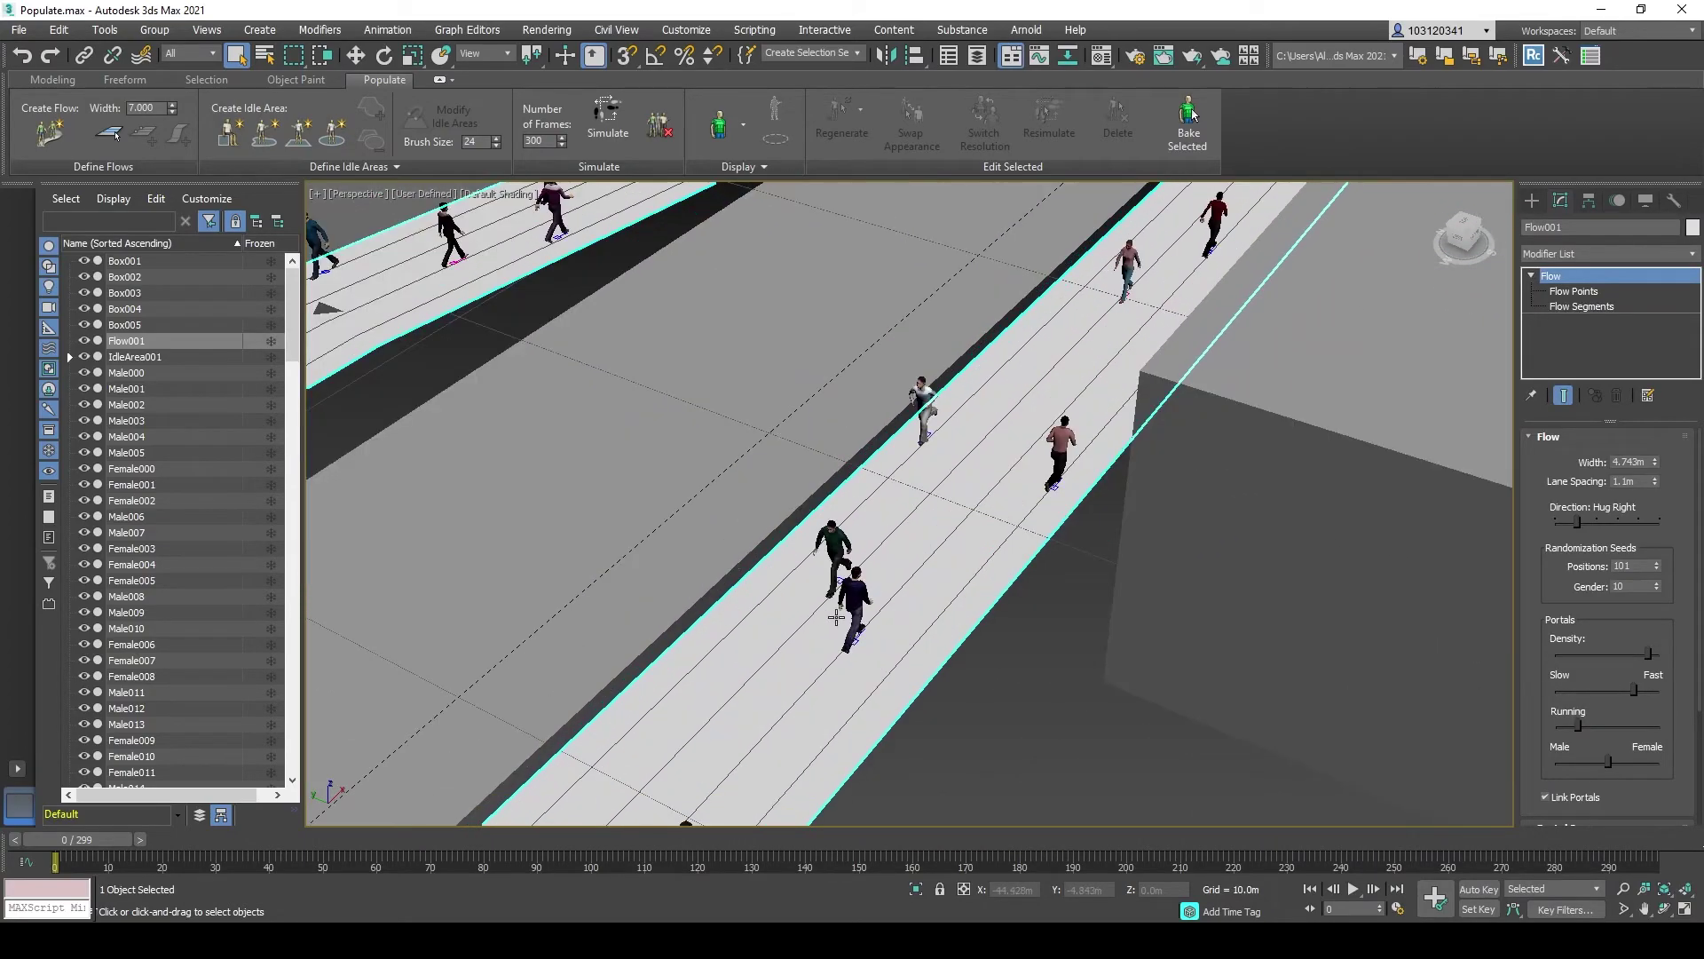
scroll(843, 611, down, 7)
scroll(878, 516, up, 5)
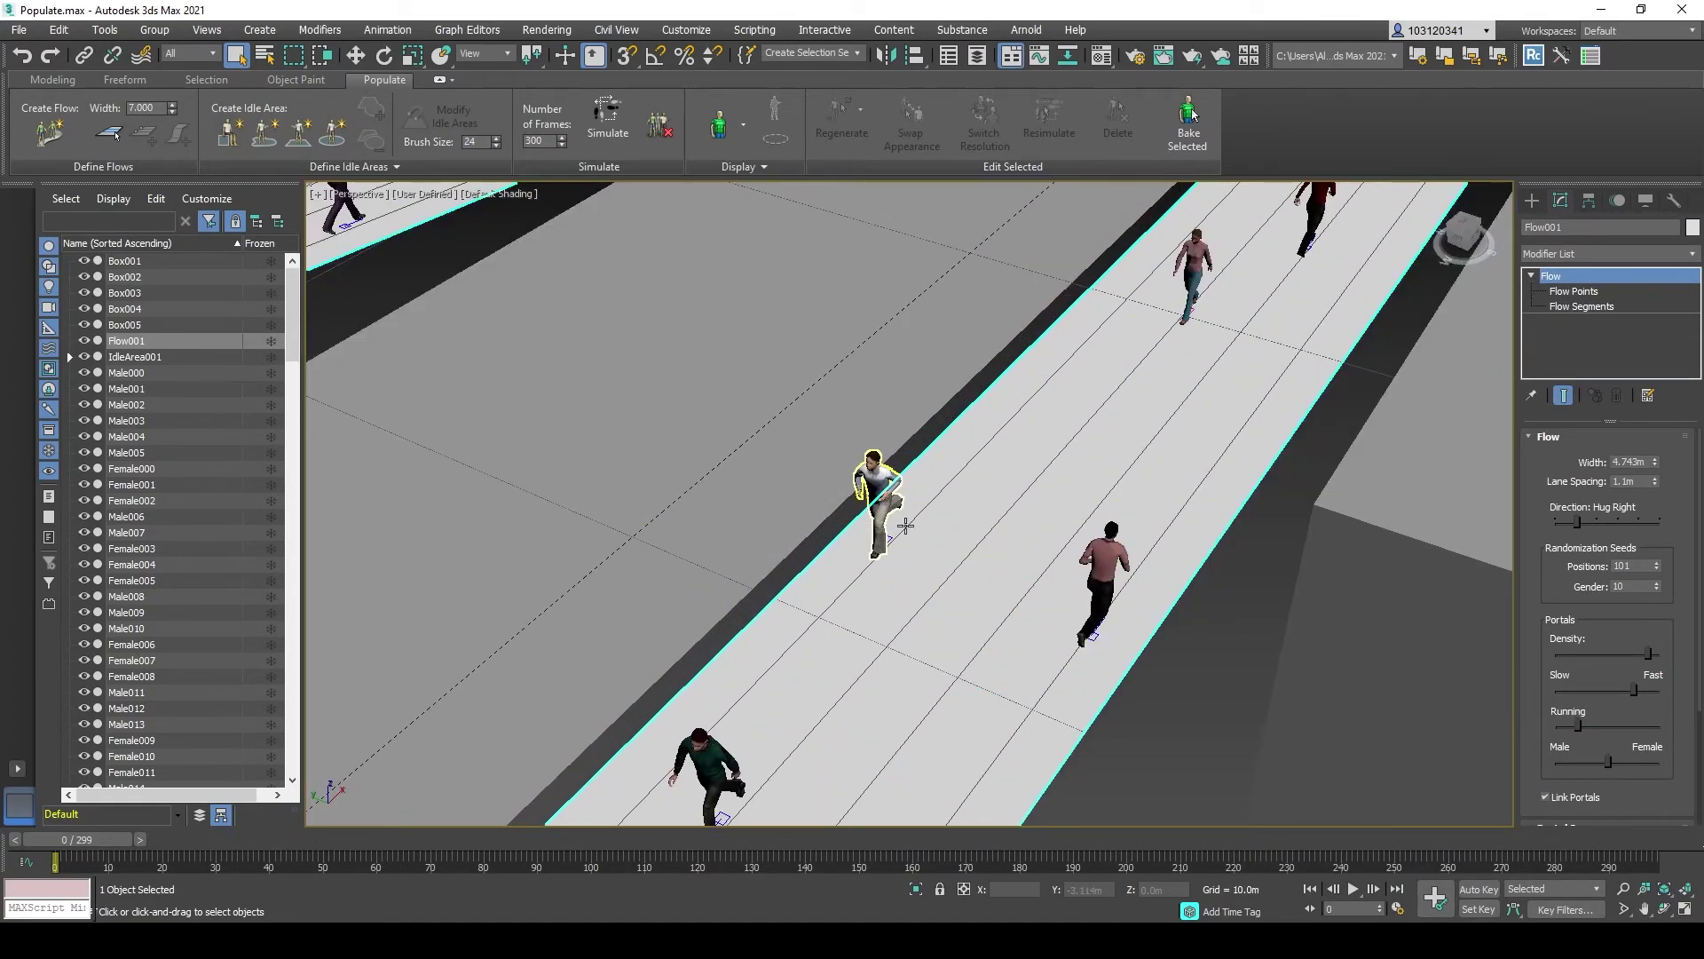
scroll(904, 525, down, 6)
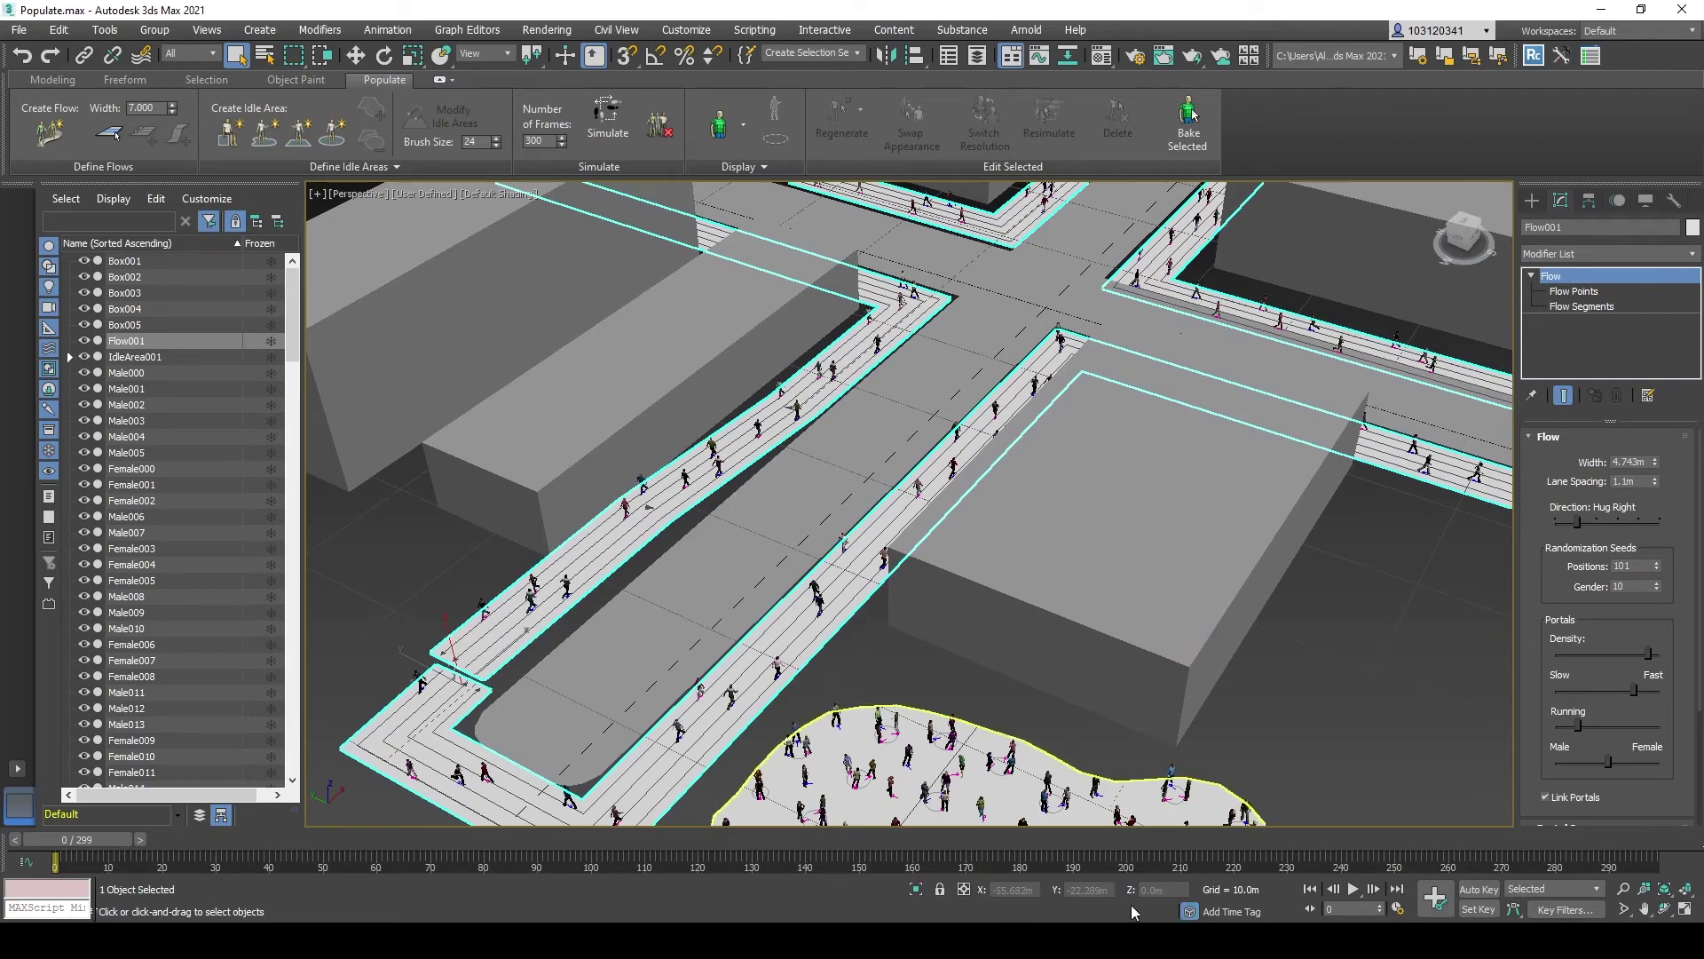
Step: Play the crowd animation and watch the people walking around the end of the near road arm
click(1352, 889)
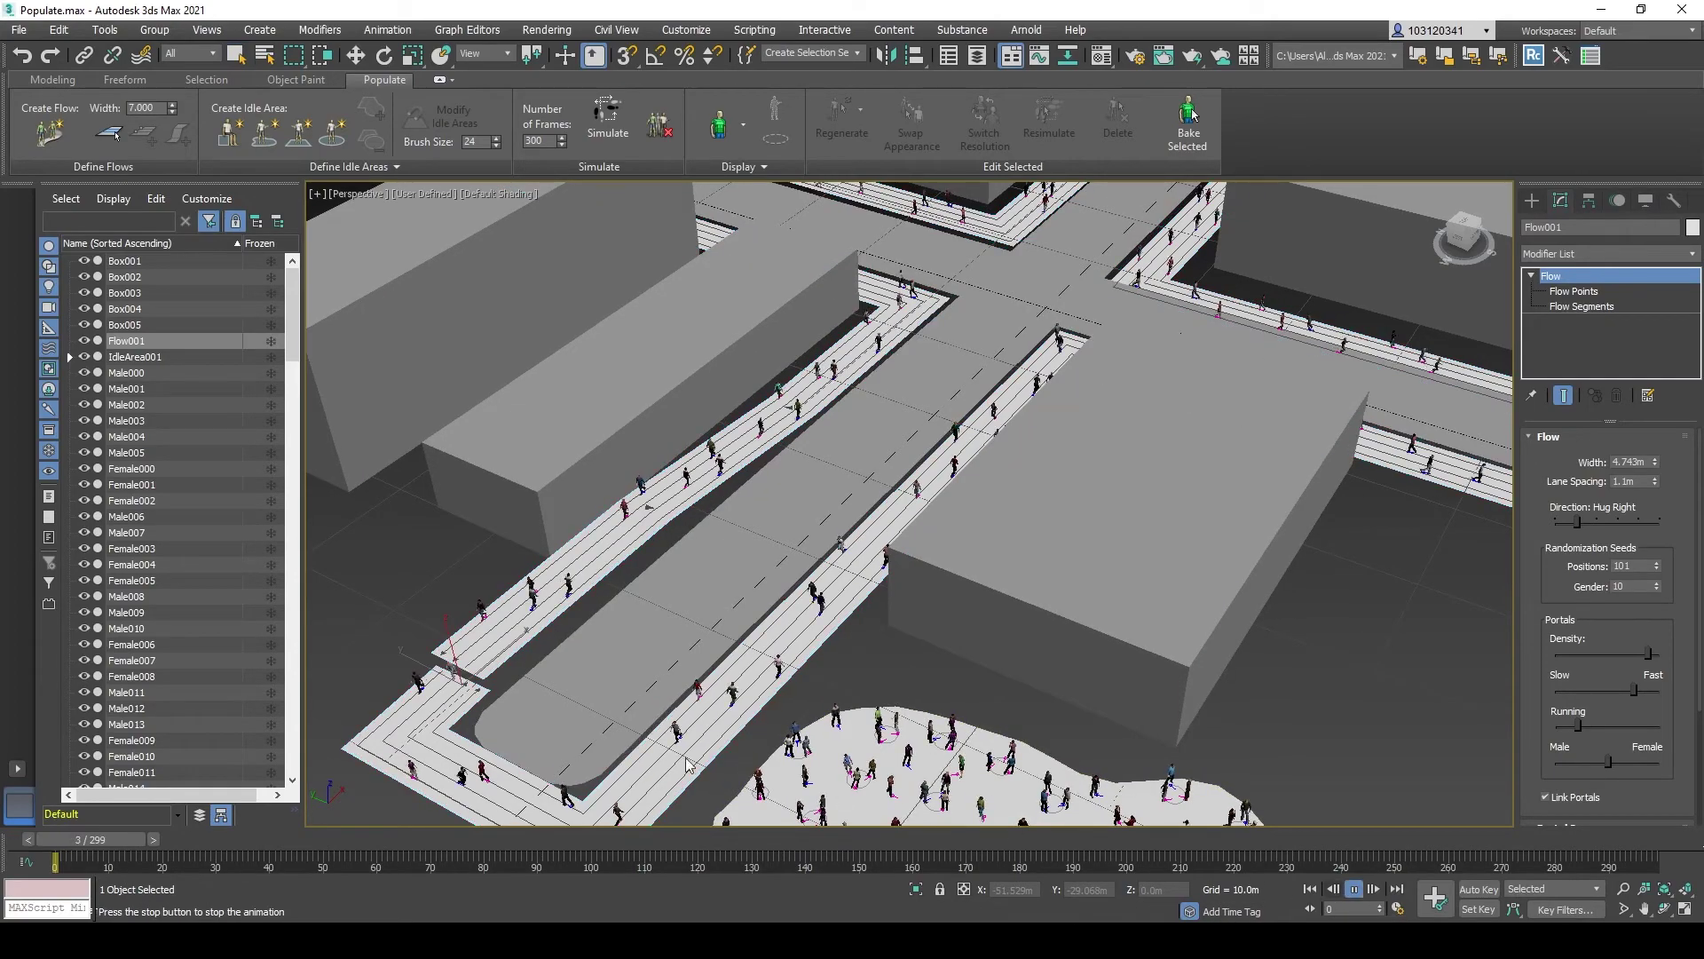
scroll(792, 721, up, 4)
middle_drag(791, 714, 1000, 540)
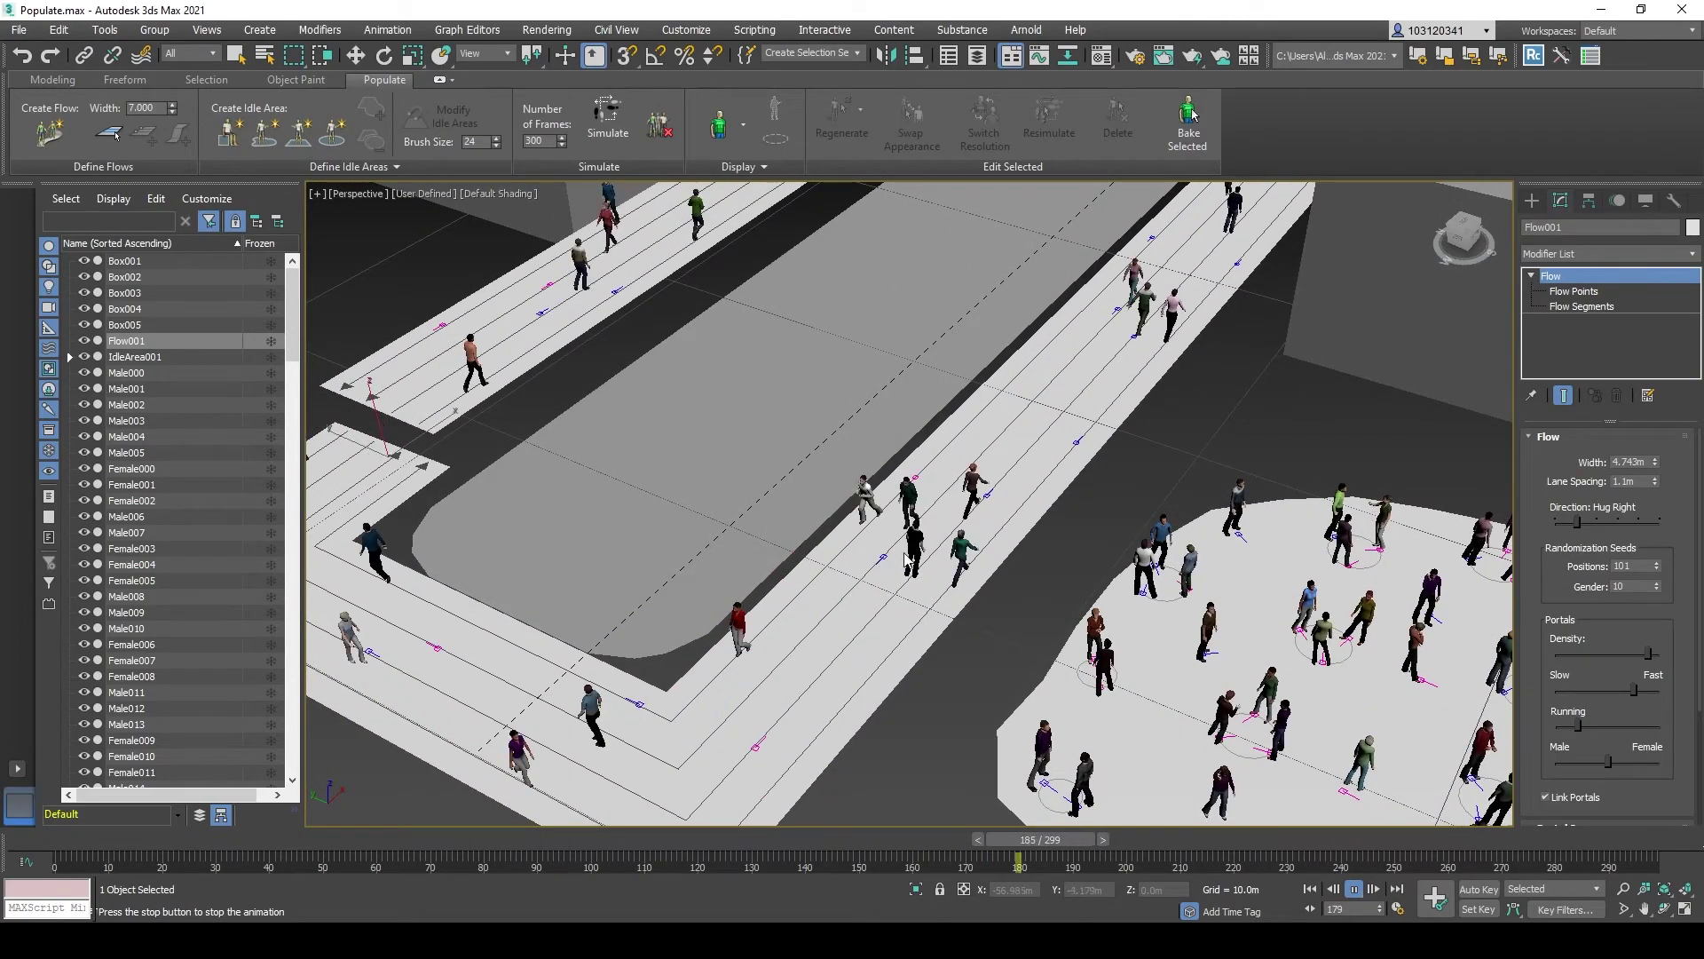
scroll(913, 536, down, 3)
scroll(913, 536, down, 5)
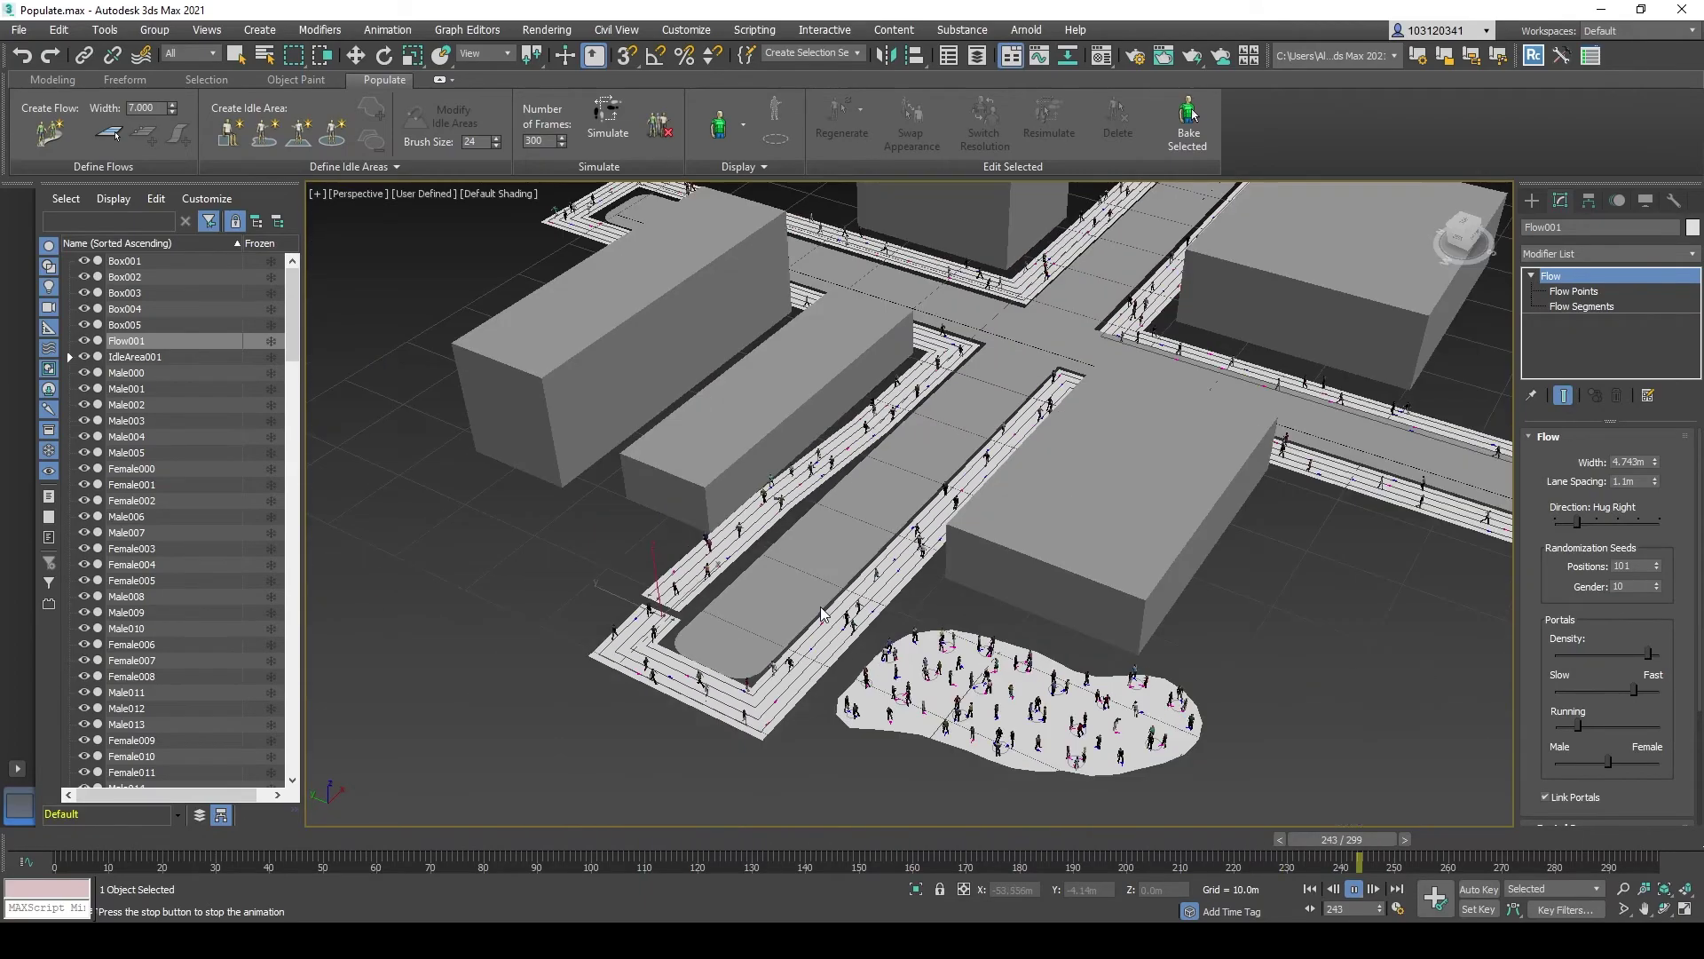
Step: Examine the pedestrian movement around the crossroads and along the other road arms while the animation plays
alt+middle_drag(912, 537, 1090, 384)
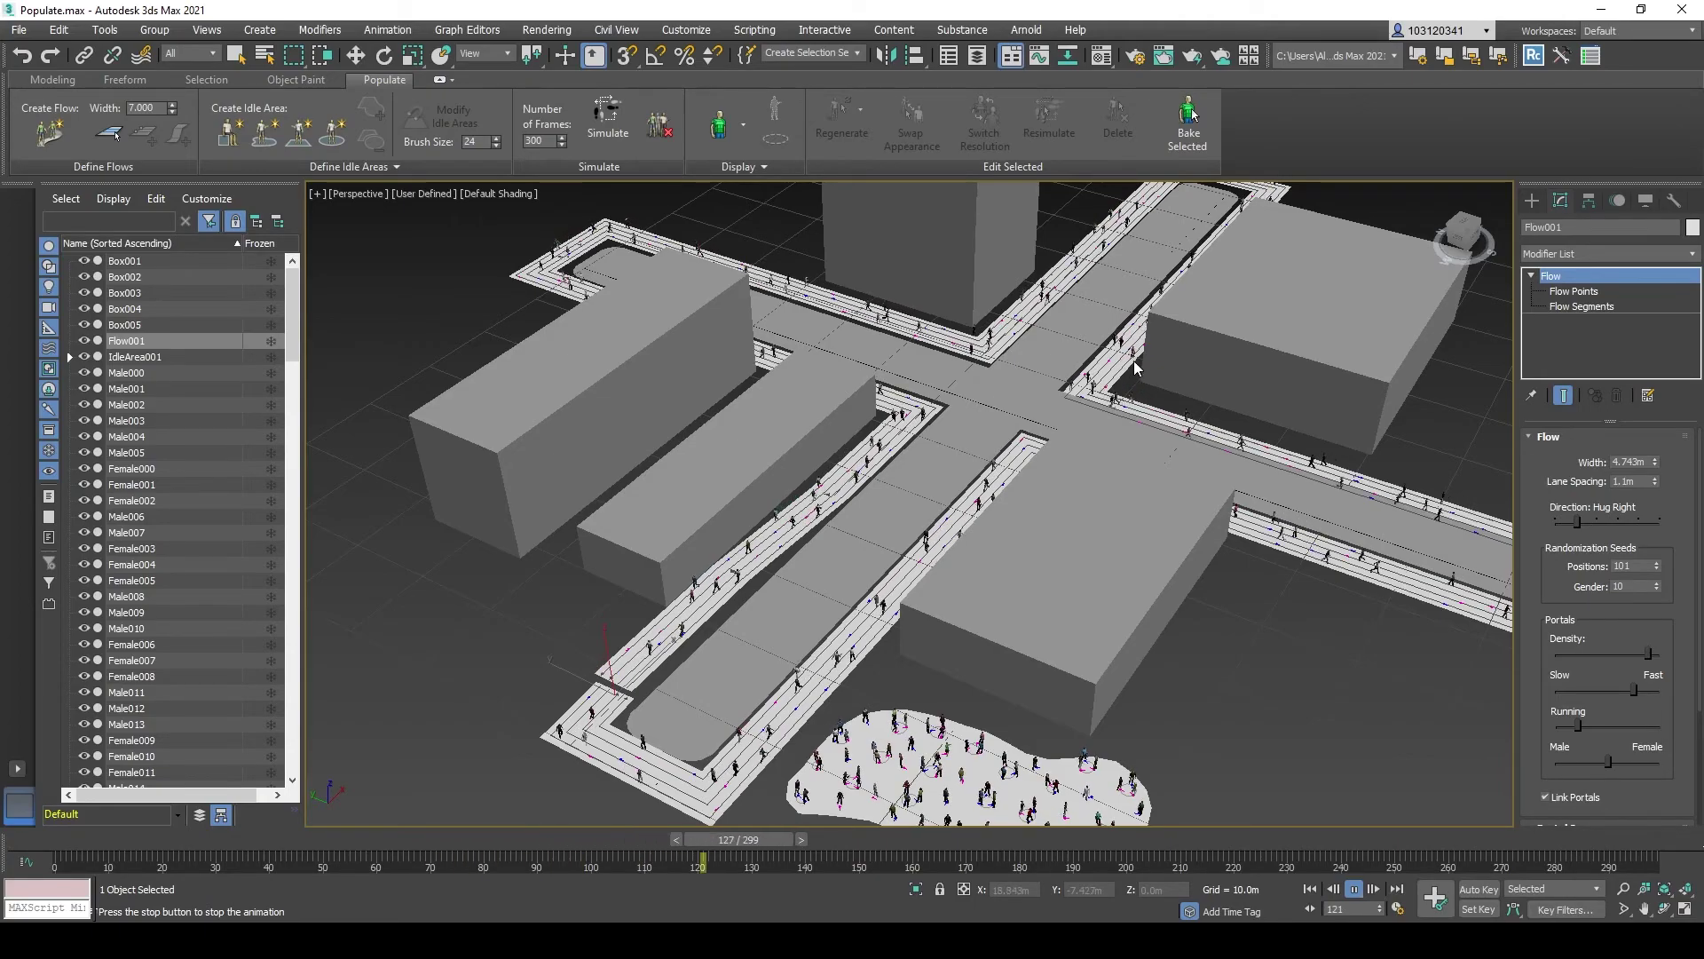
alt+middle_drag(1133, 360, 940, 434)
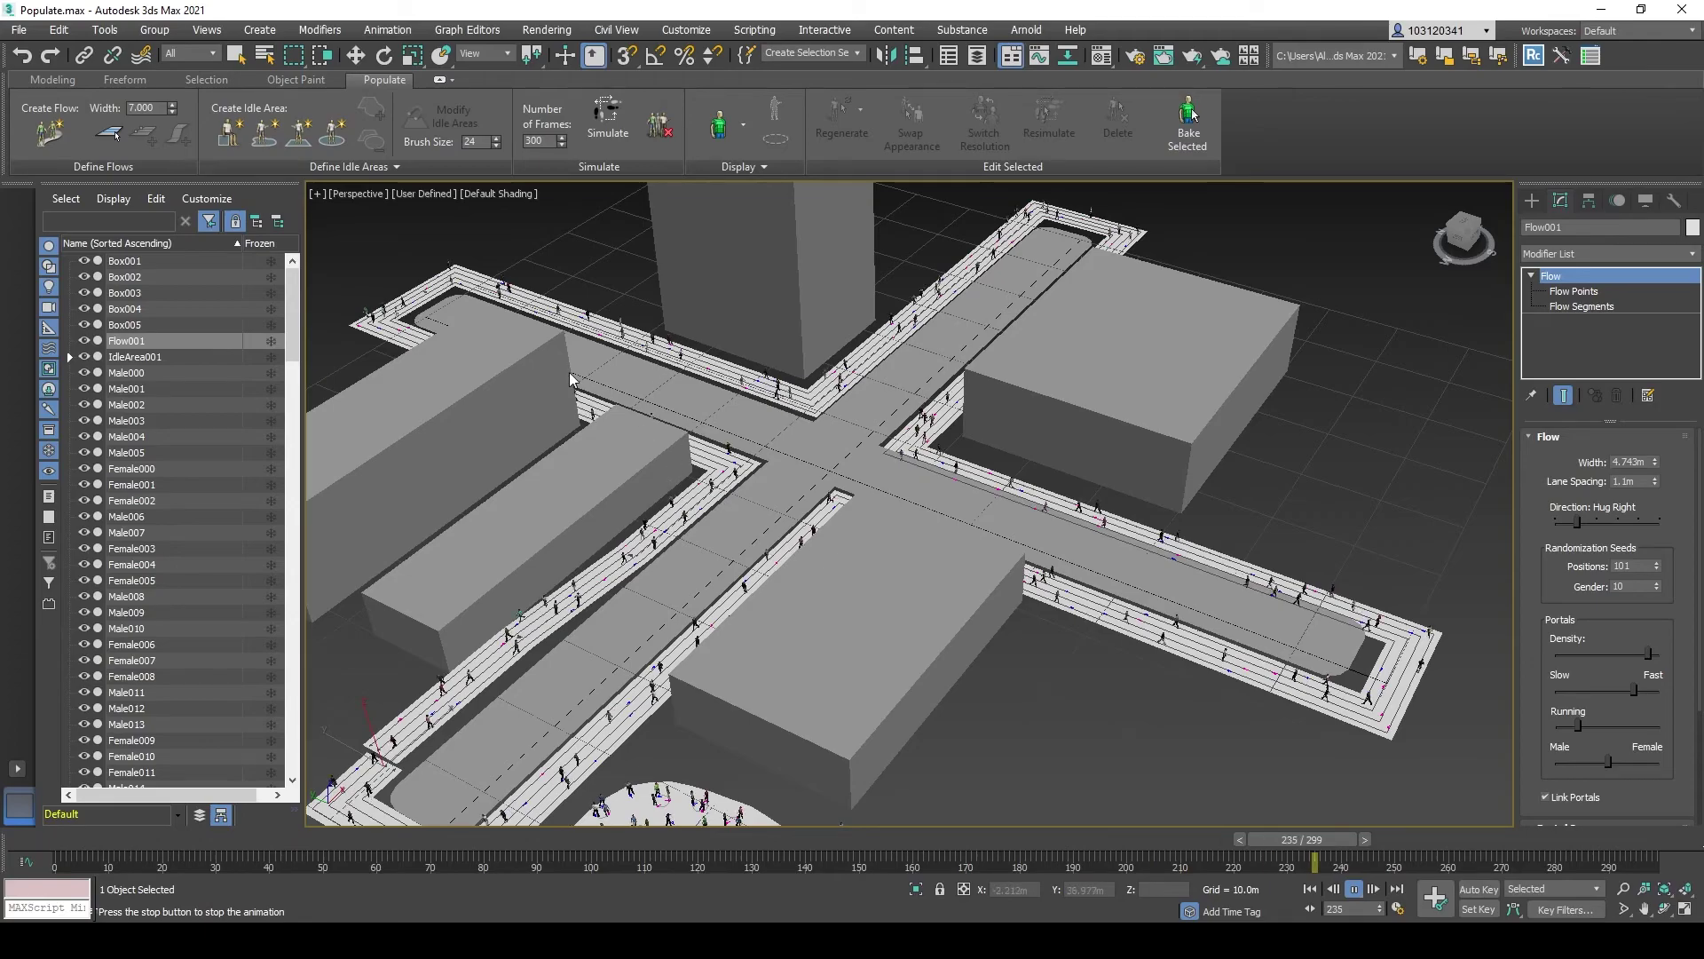
middle_drag(714, 439, 841, 521)
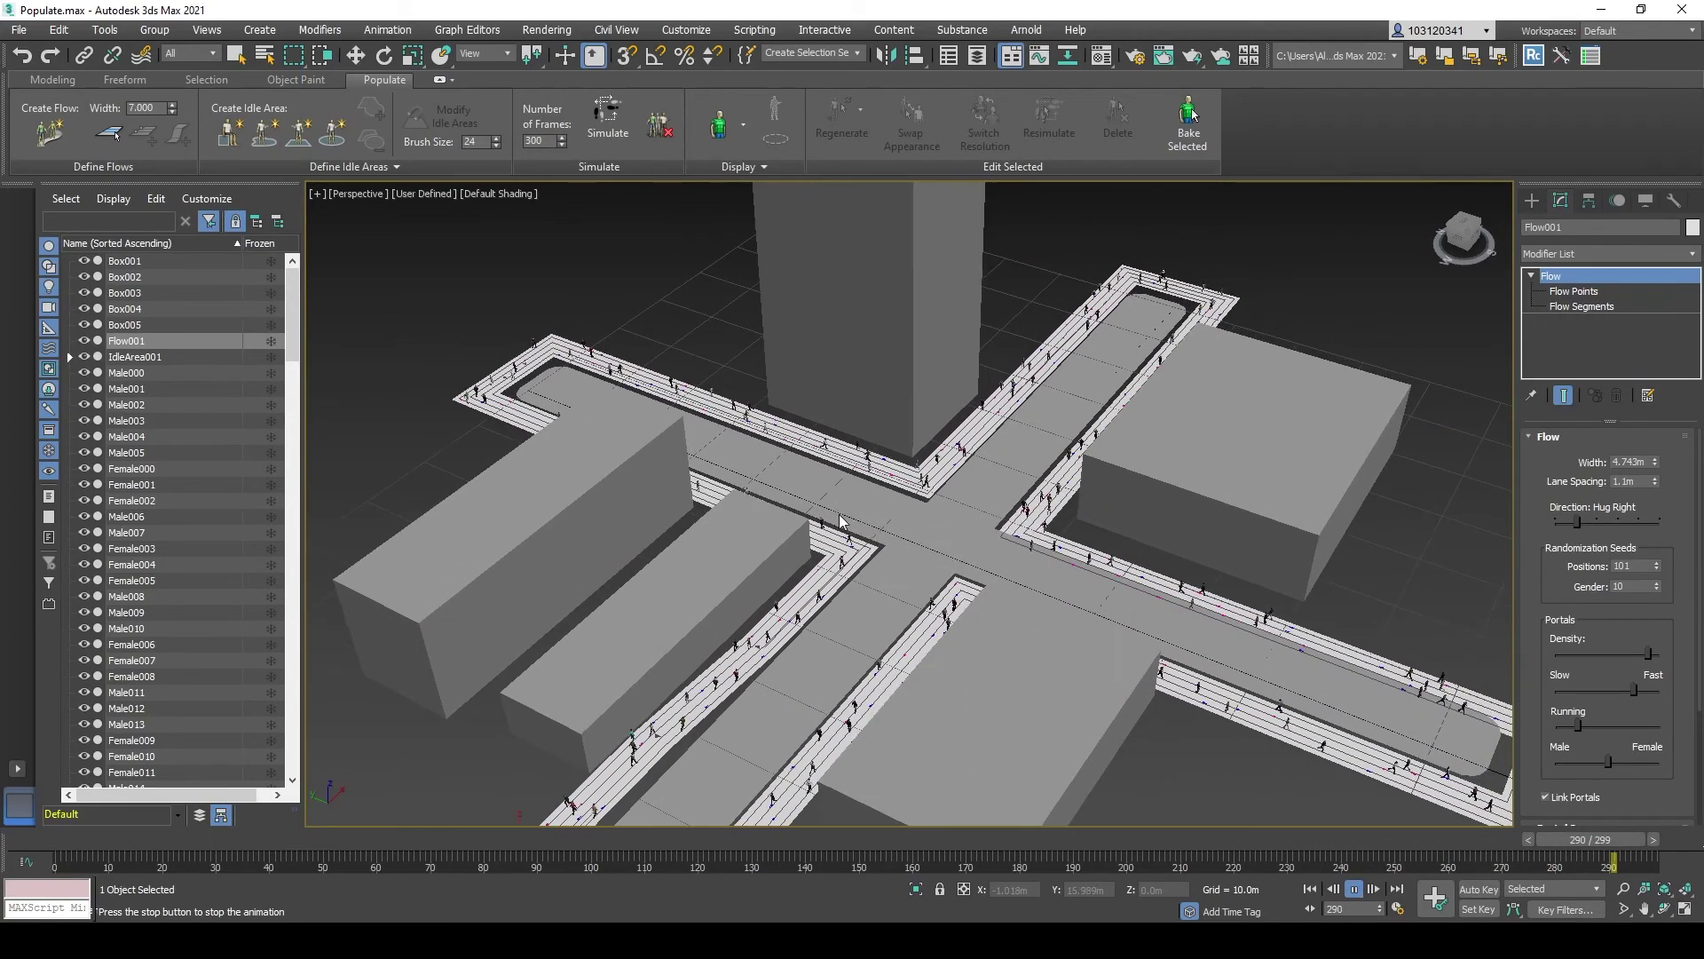
scroll(997, 537, up, 3)
middle_drag(997, 537, 793, 492)
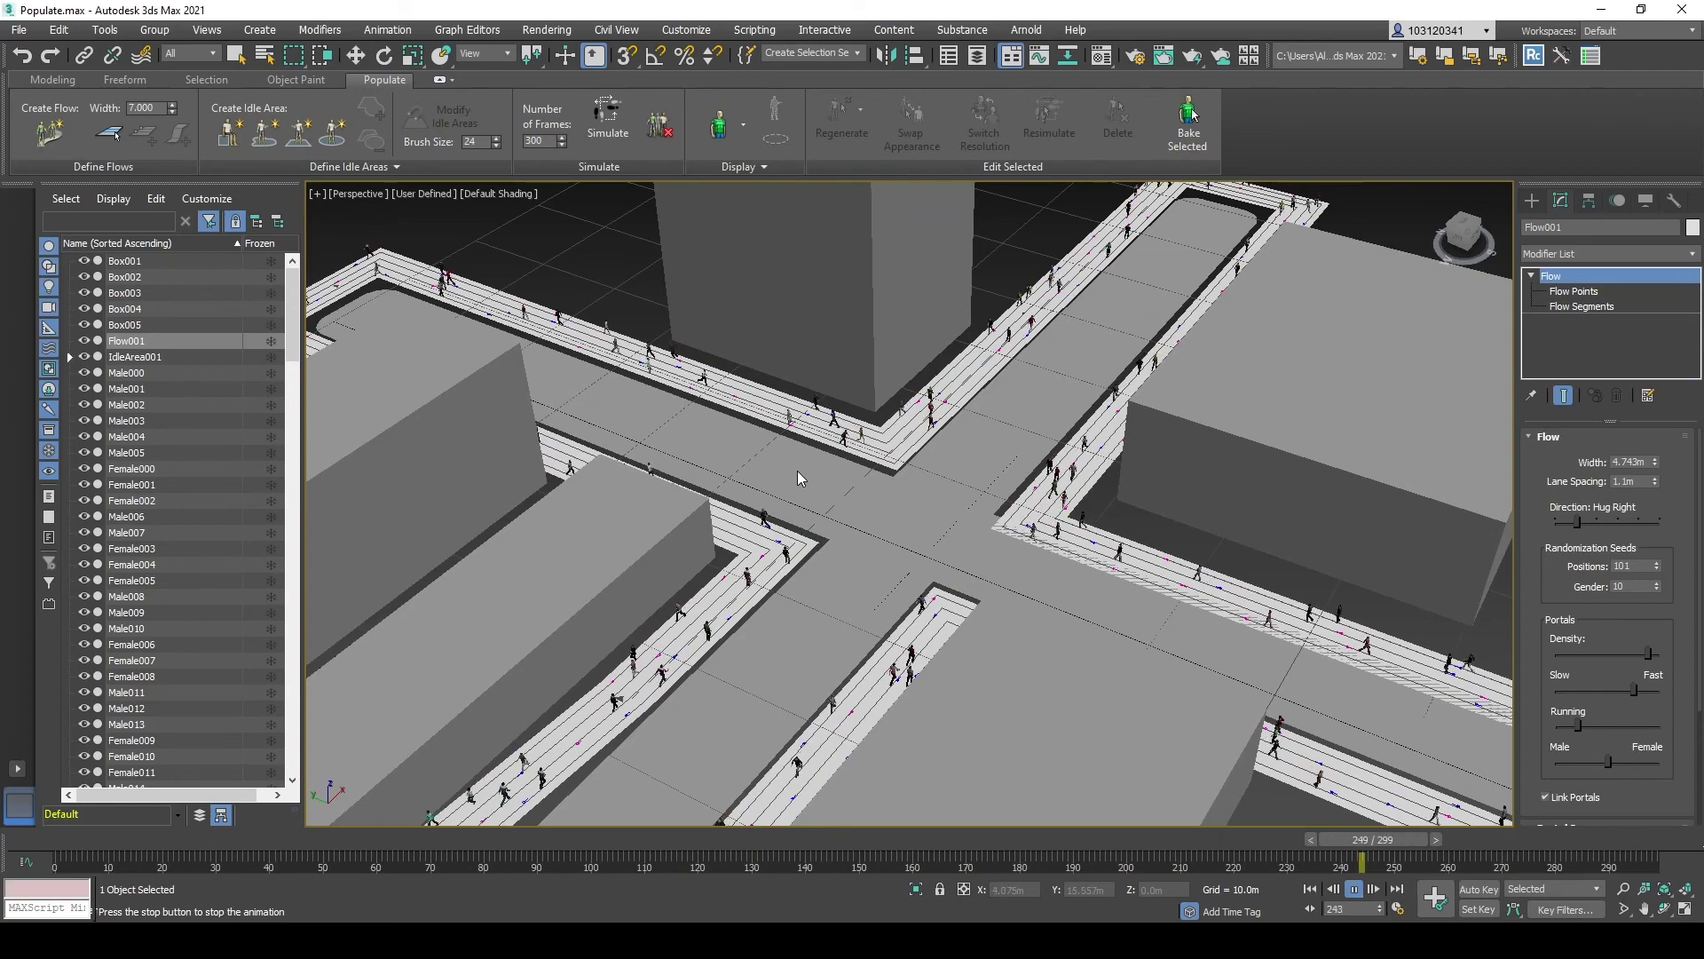
scroll(849, 475, down, 3)
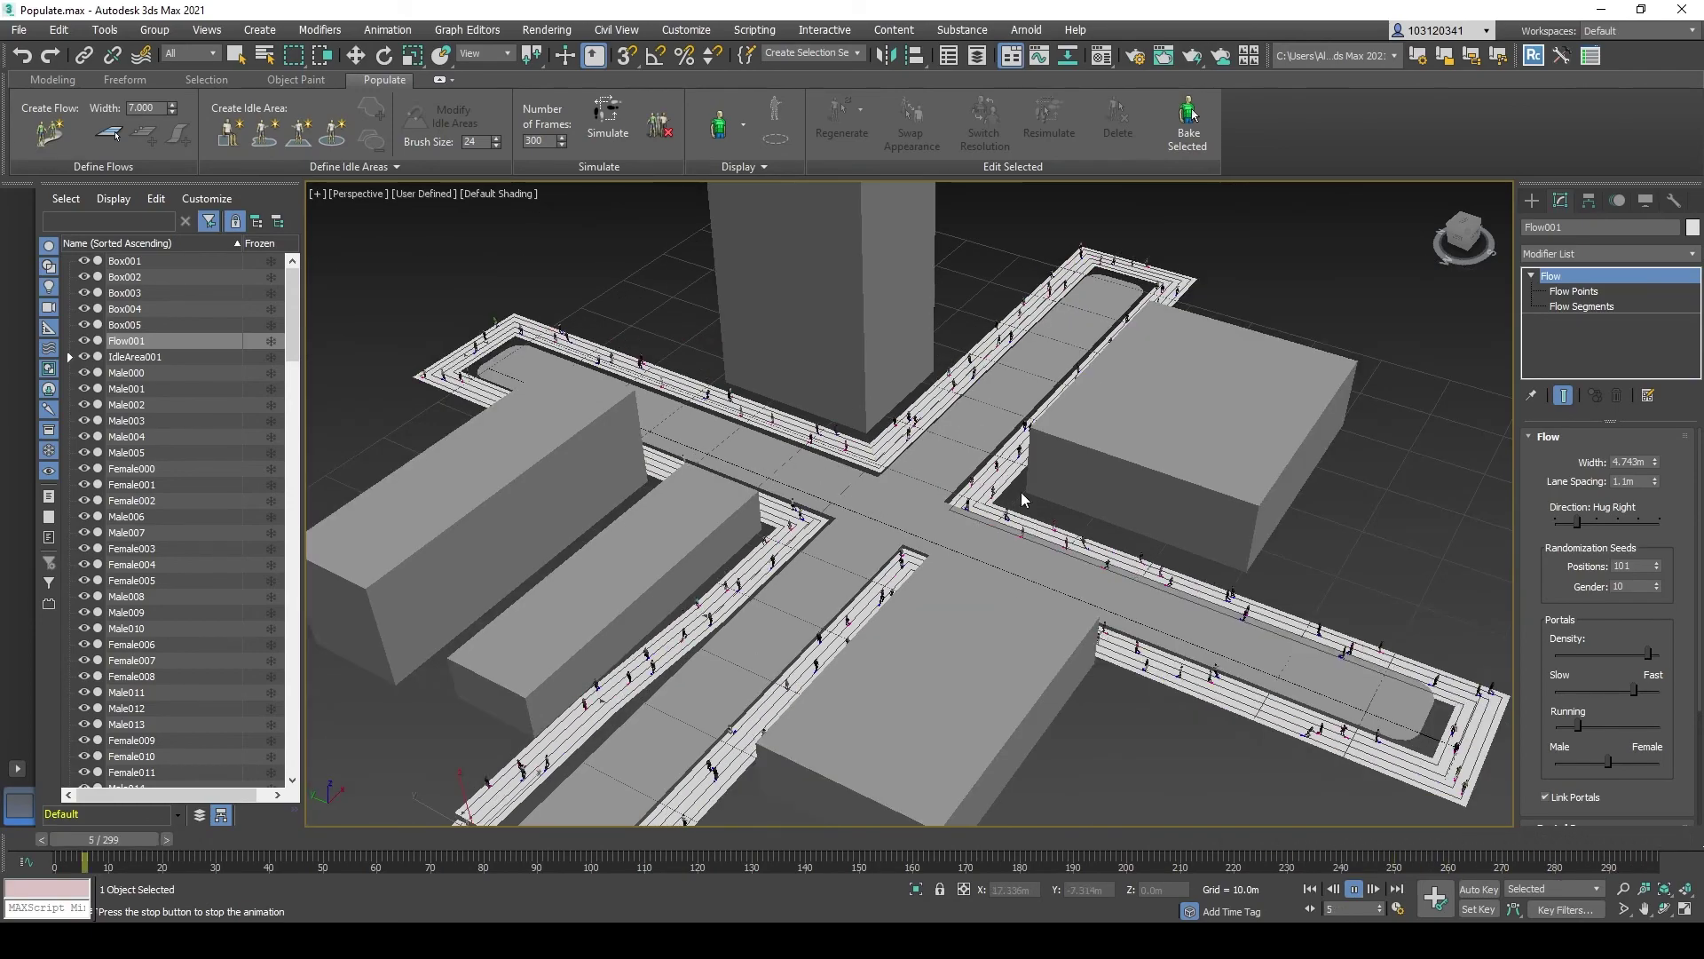
scroll(894, 457, up, 5)
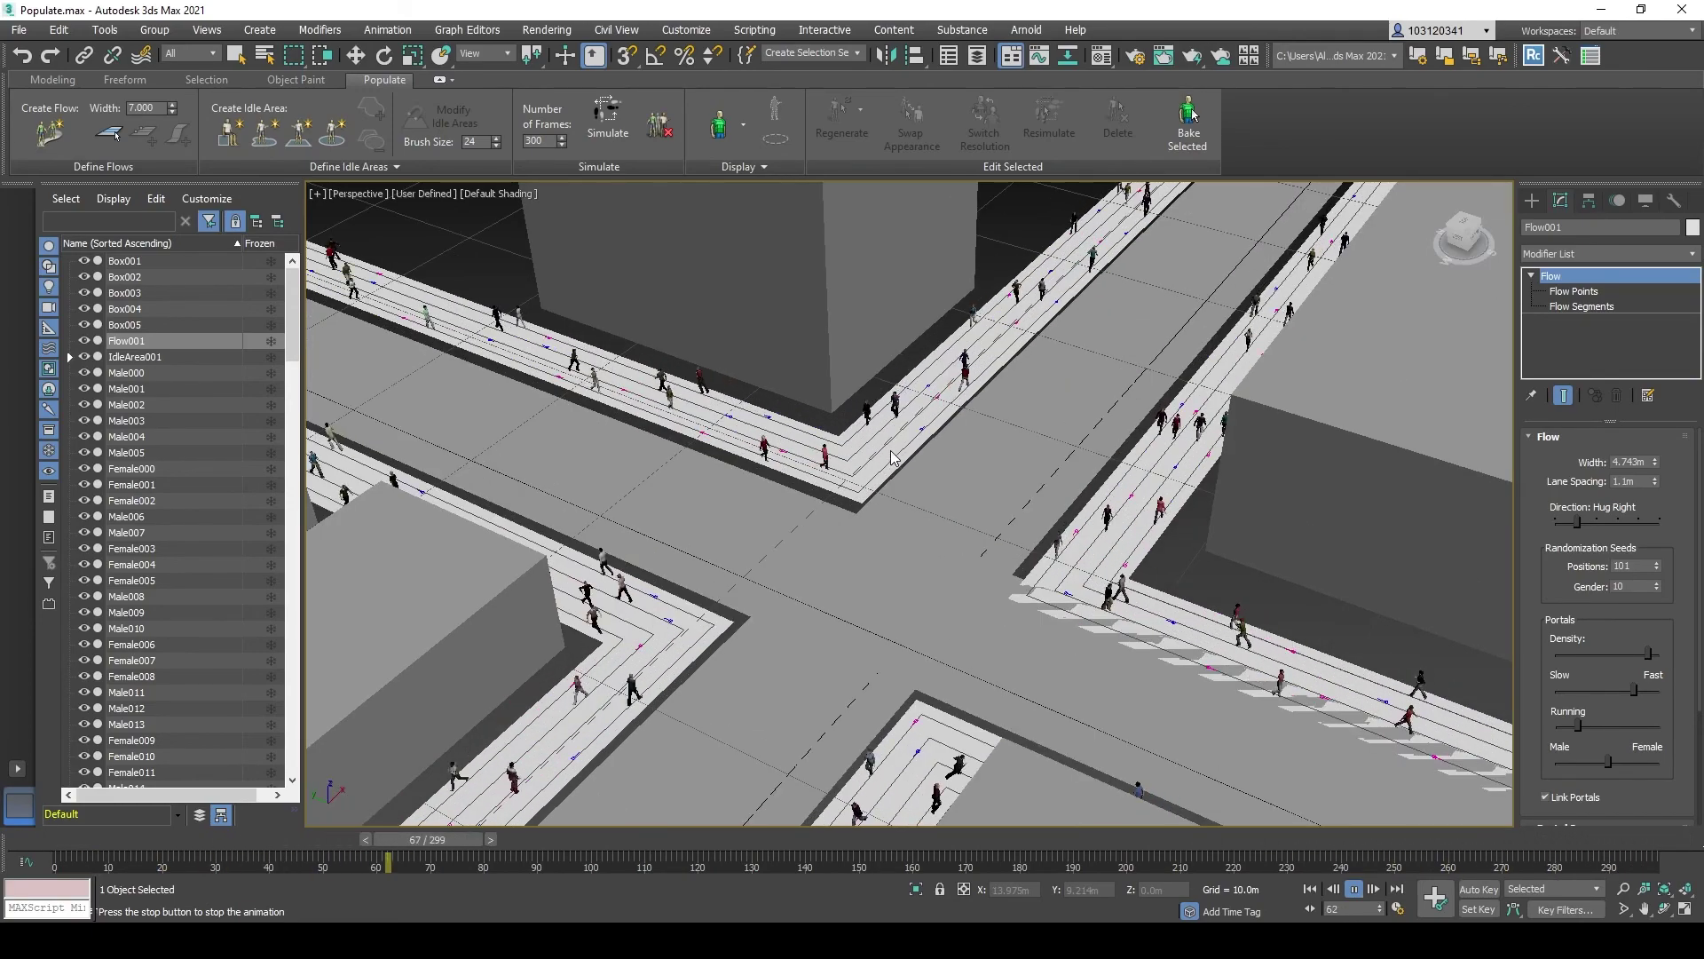
scroll(892, 458, down, 3)
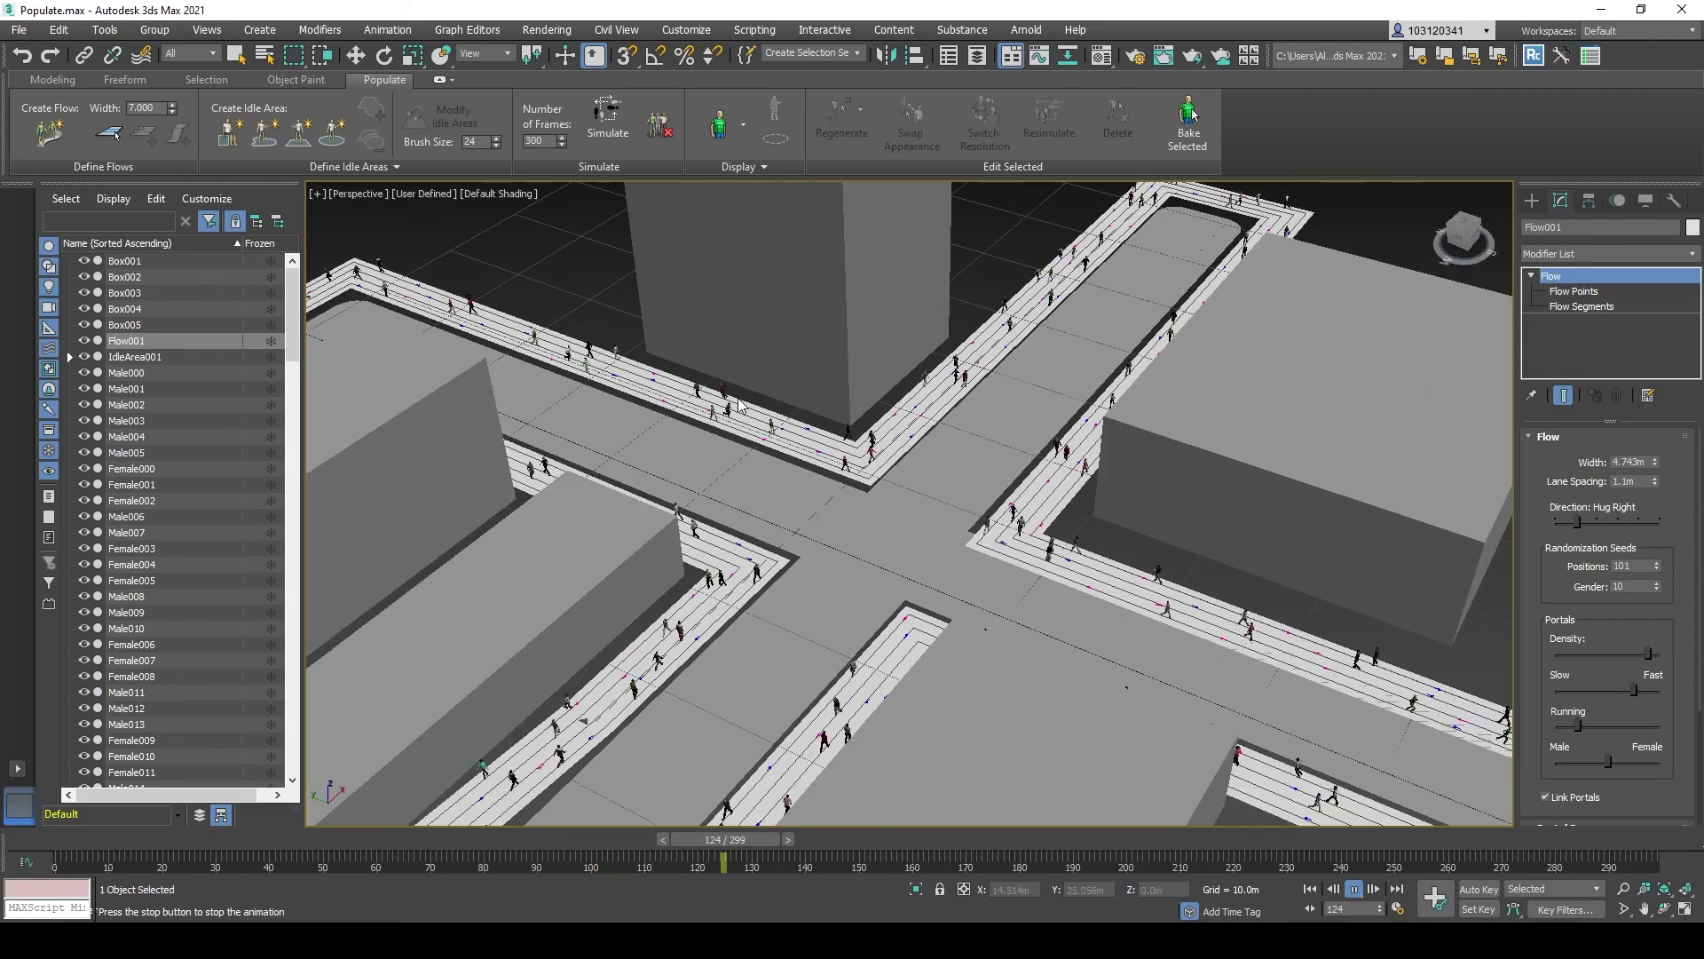